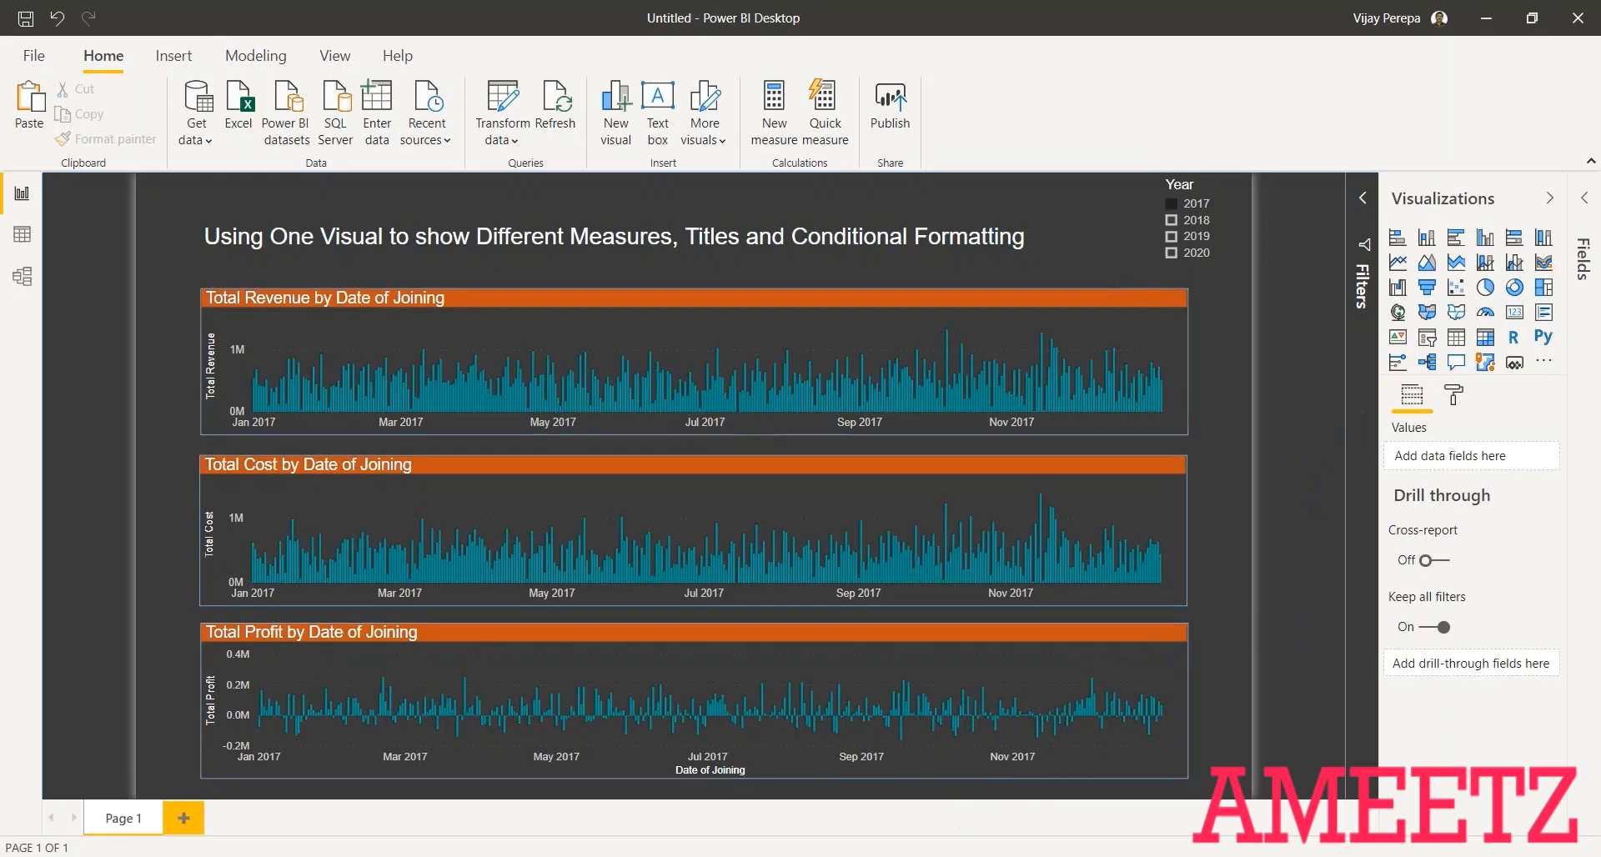
- Delete the two duplicate Total Revenue charts below the first one
{"action": "left_click", "coordinate": [968, 396]}
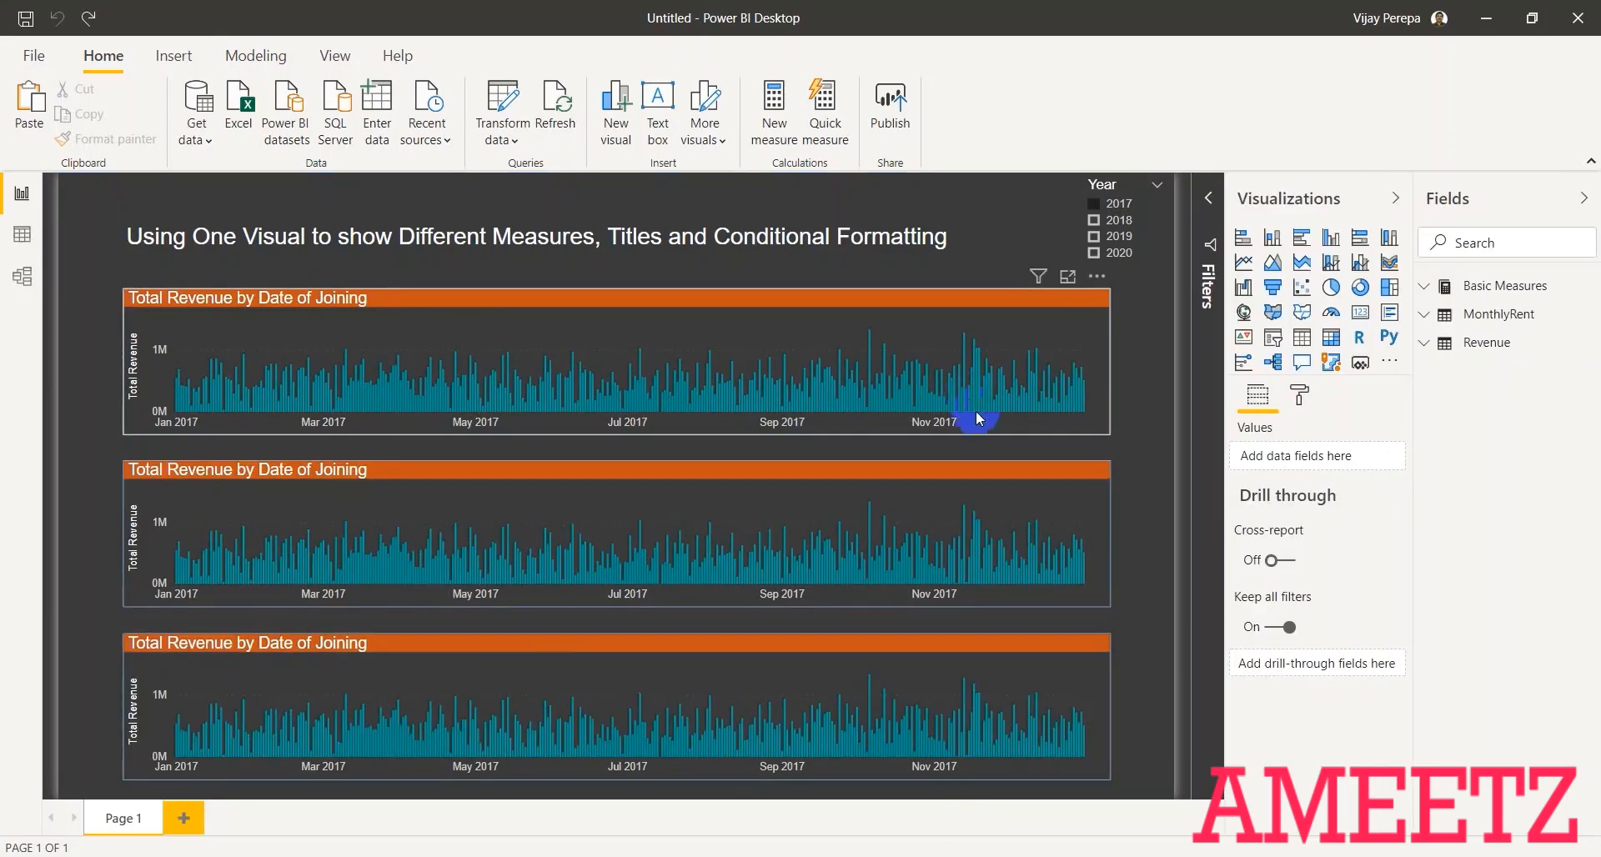
{"action": "left_click", "coordinate": [1082, 525]}
{"action": "left_click", "coordinate": [1088, 682], "text": "ctrl"}
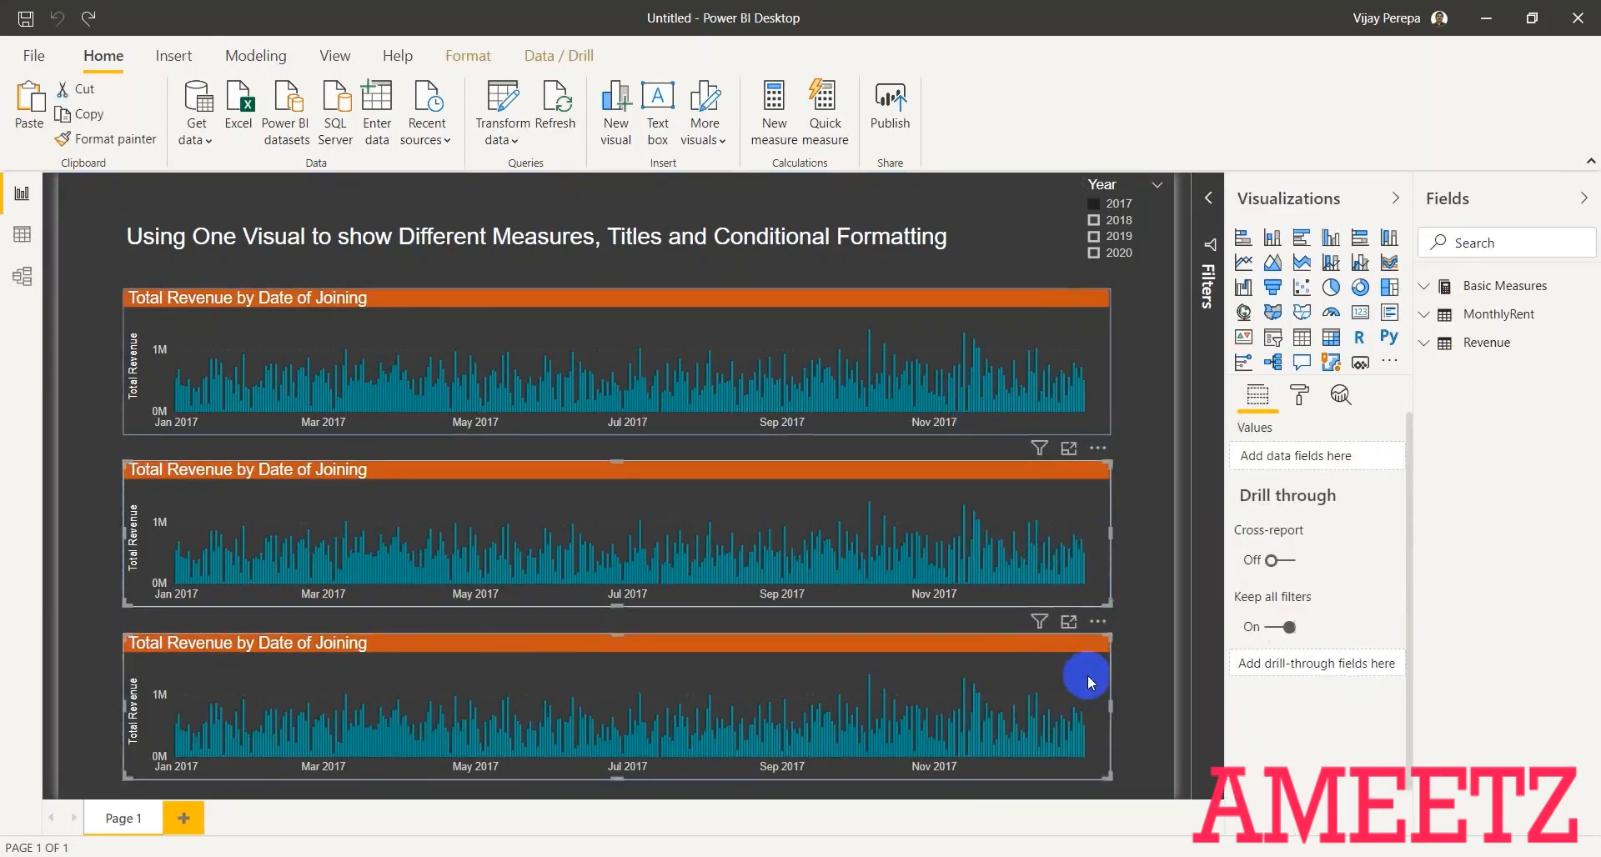
{"action": "key", "text": "Delete"}
{"action": "left_click", "coordinate": [1102, 413]}
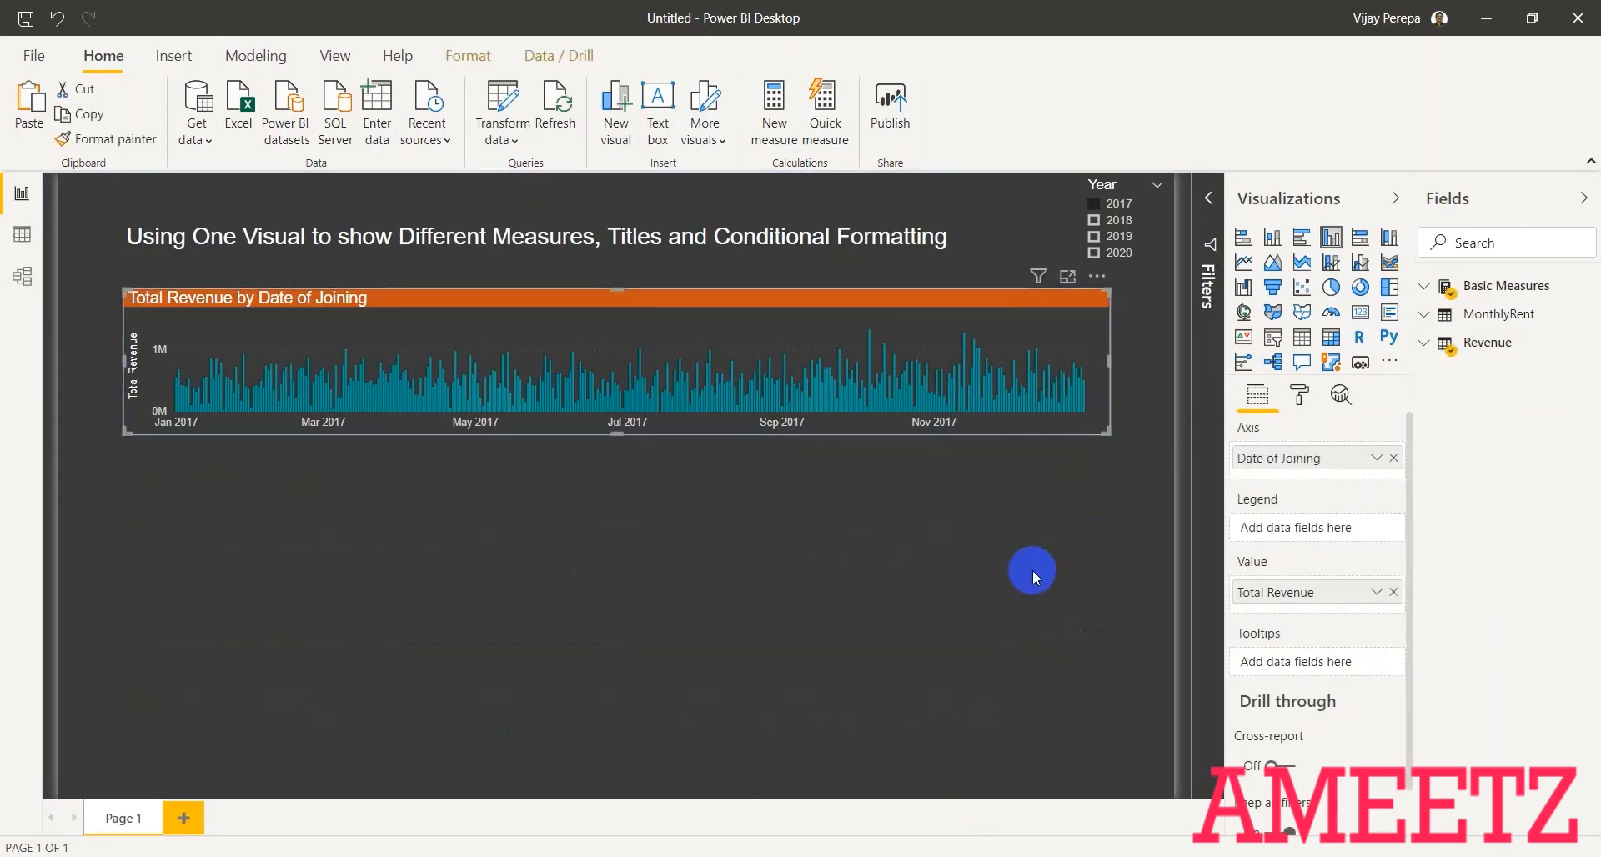
{"action": "left_click", "coordinate": [1032, 568]}
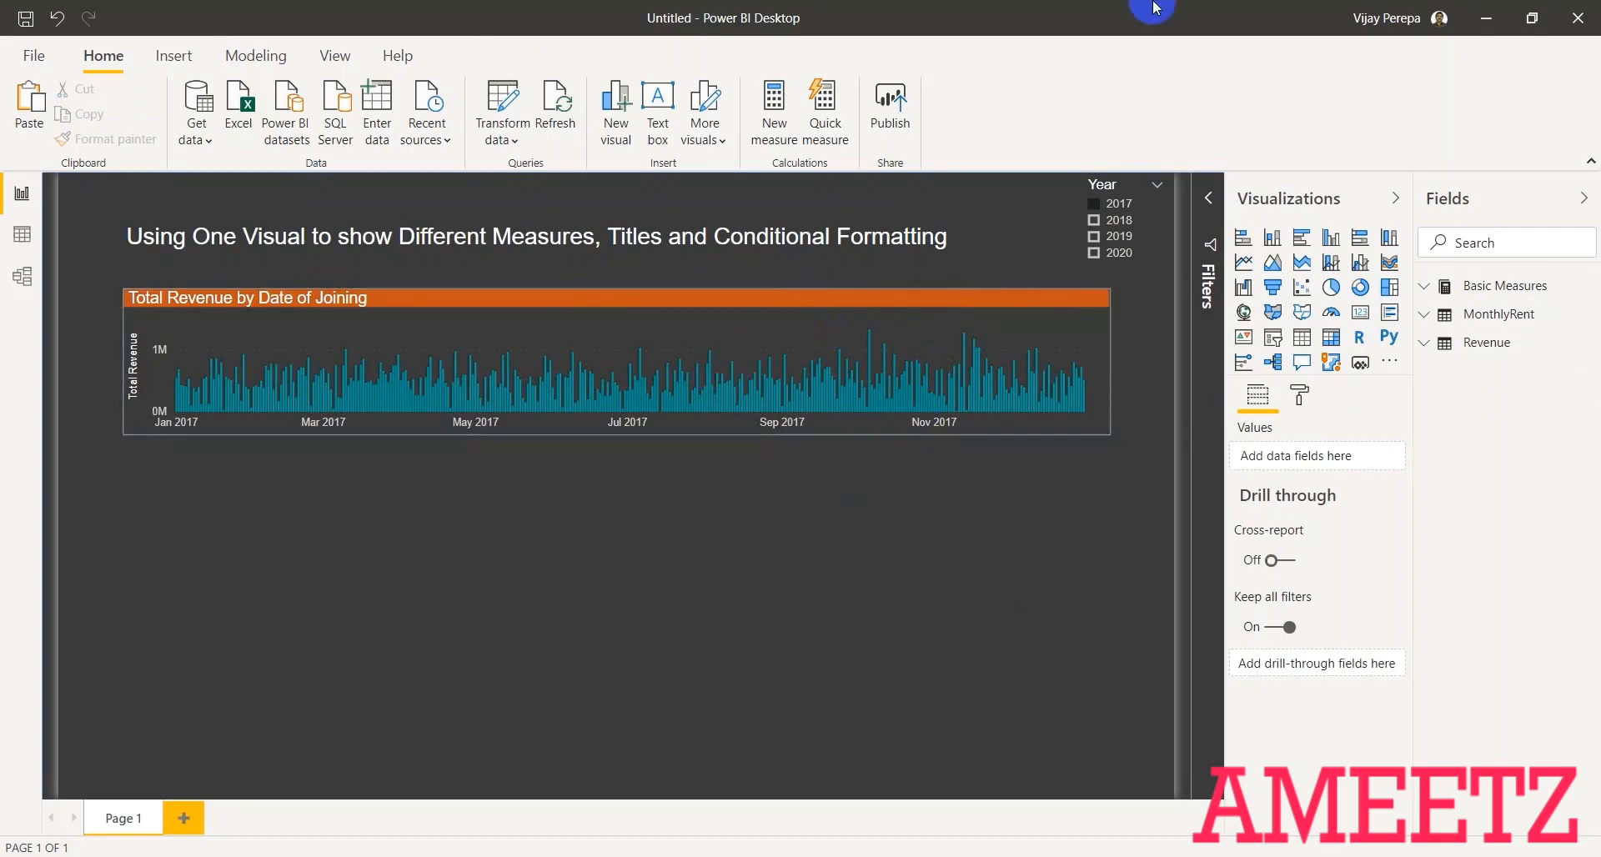
- Start a manually entered table with a Type column containing Revenue, Cost and Profit
{"action": "left_click", "coordinate": [382, 137]}
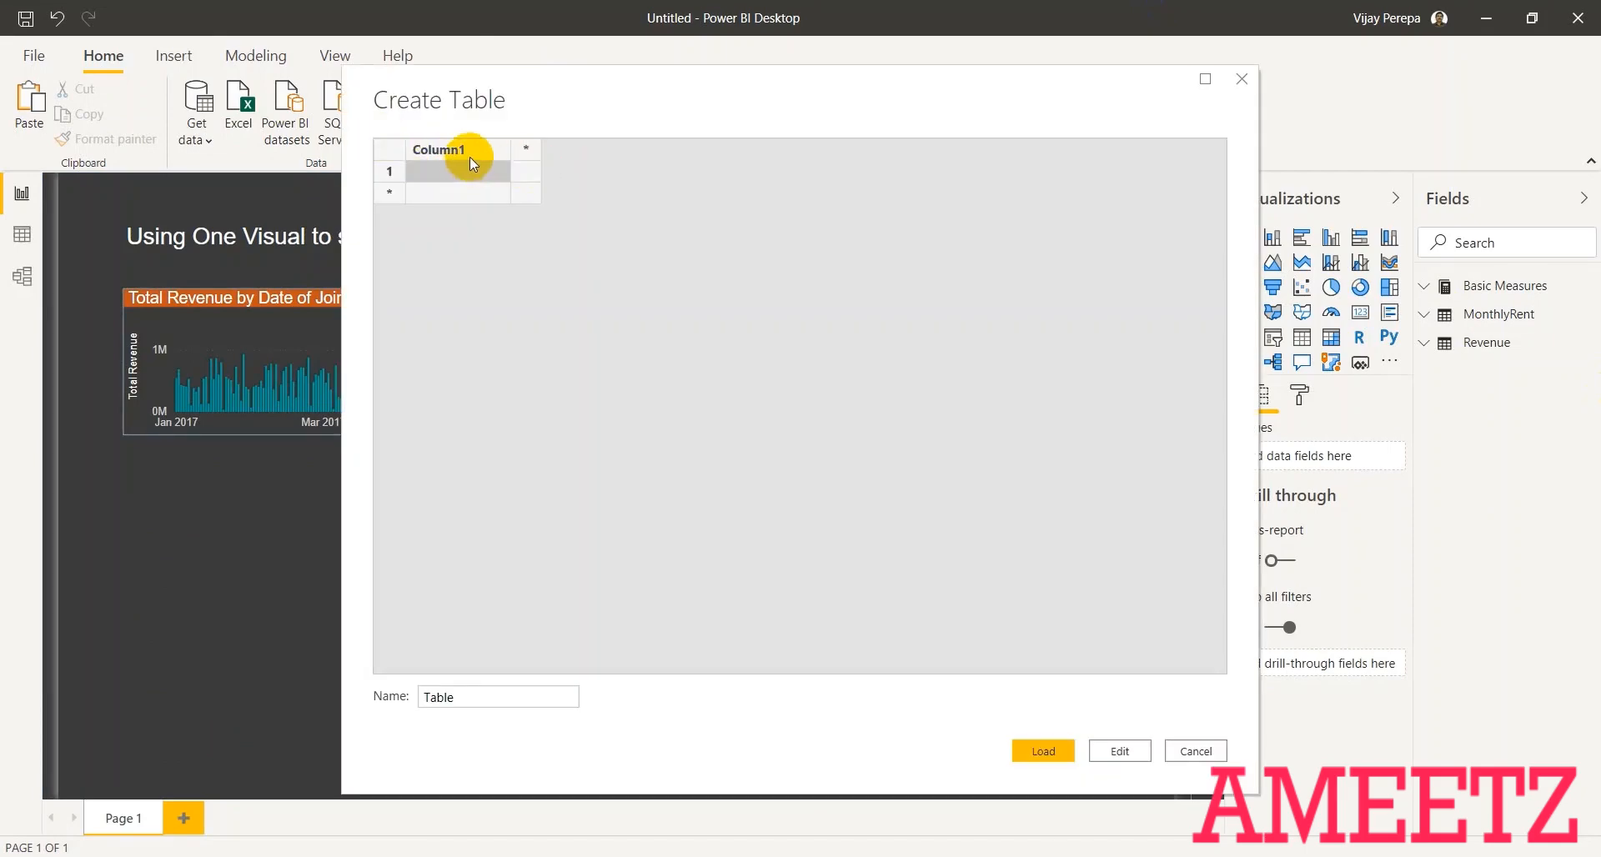
{"action": "left_click", "coordinate": [470, 153]}
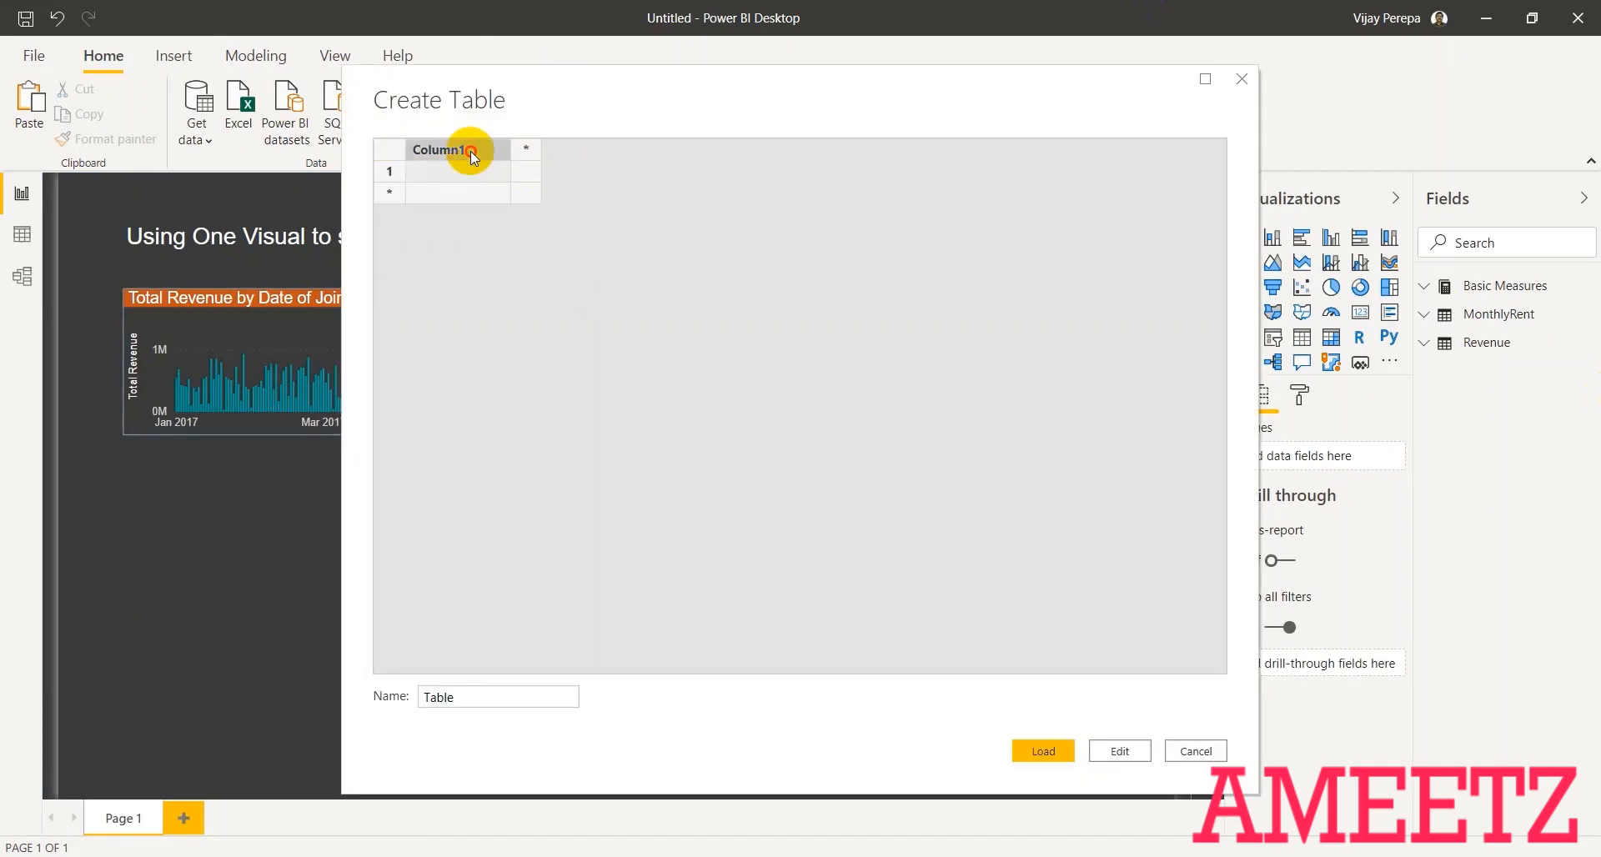
{"action": "double_click", "coordinate": [471, 152]}
{"action": "type", "text": "Type"}
{"action": "left_click", "coordinate": [463, 180]}
{"action": "type", "text": "Re"}
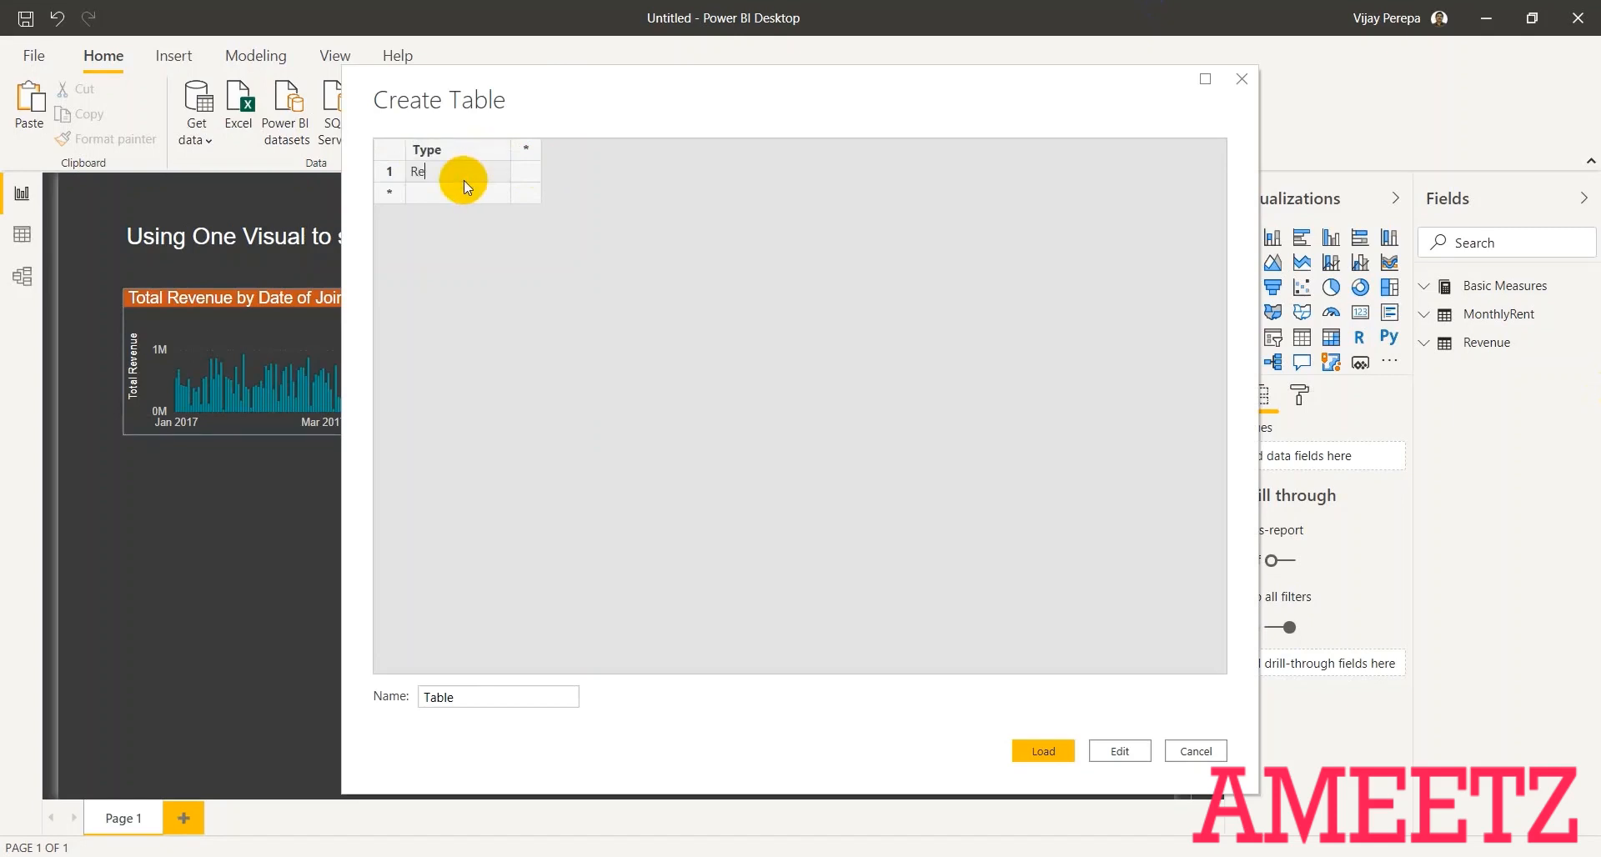
{"action": "left_click", "coordinate": [462, 189]}
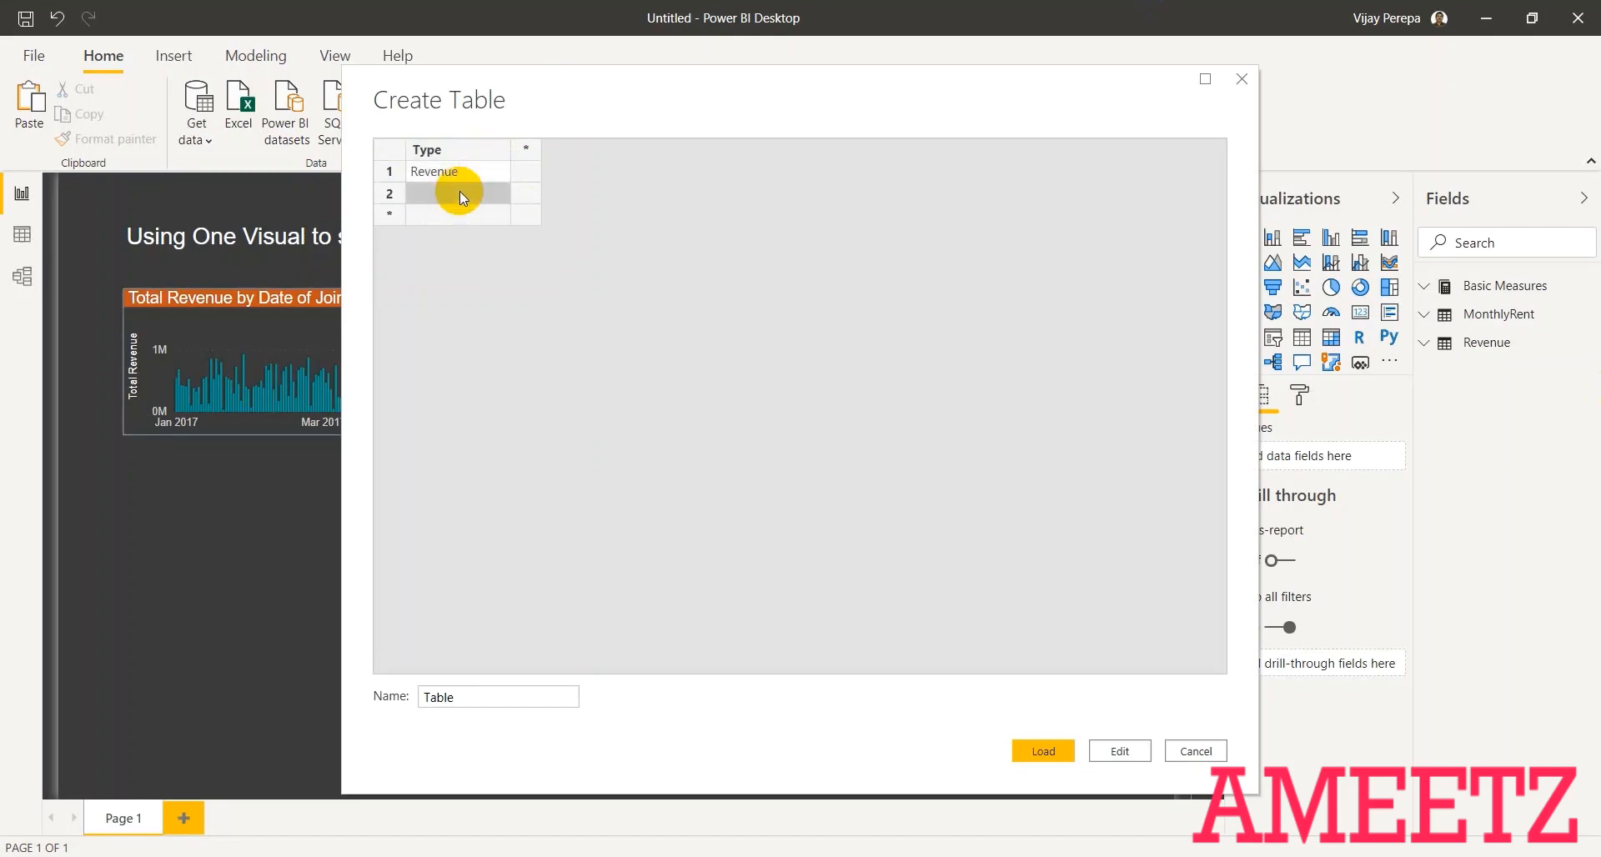
{"action": "left_click", "coordinate": [457, 213]}
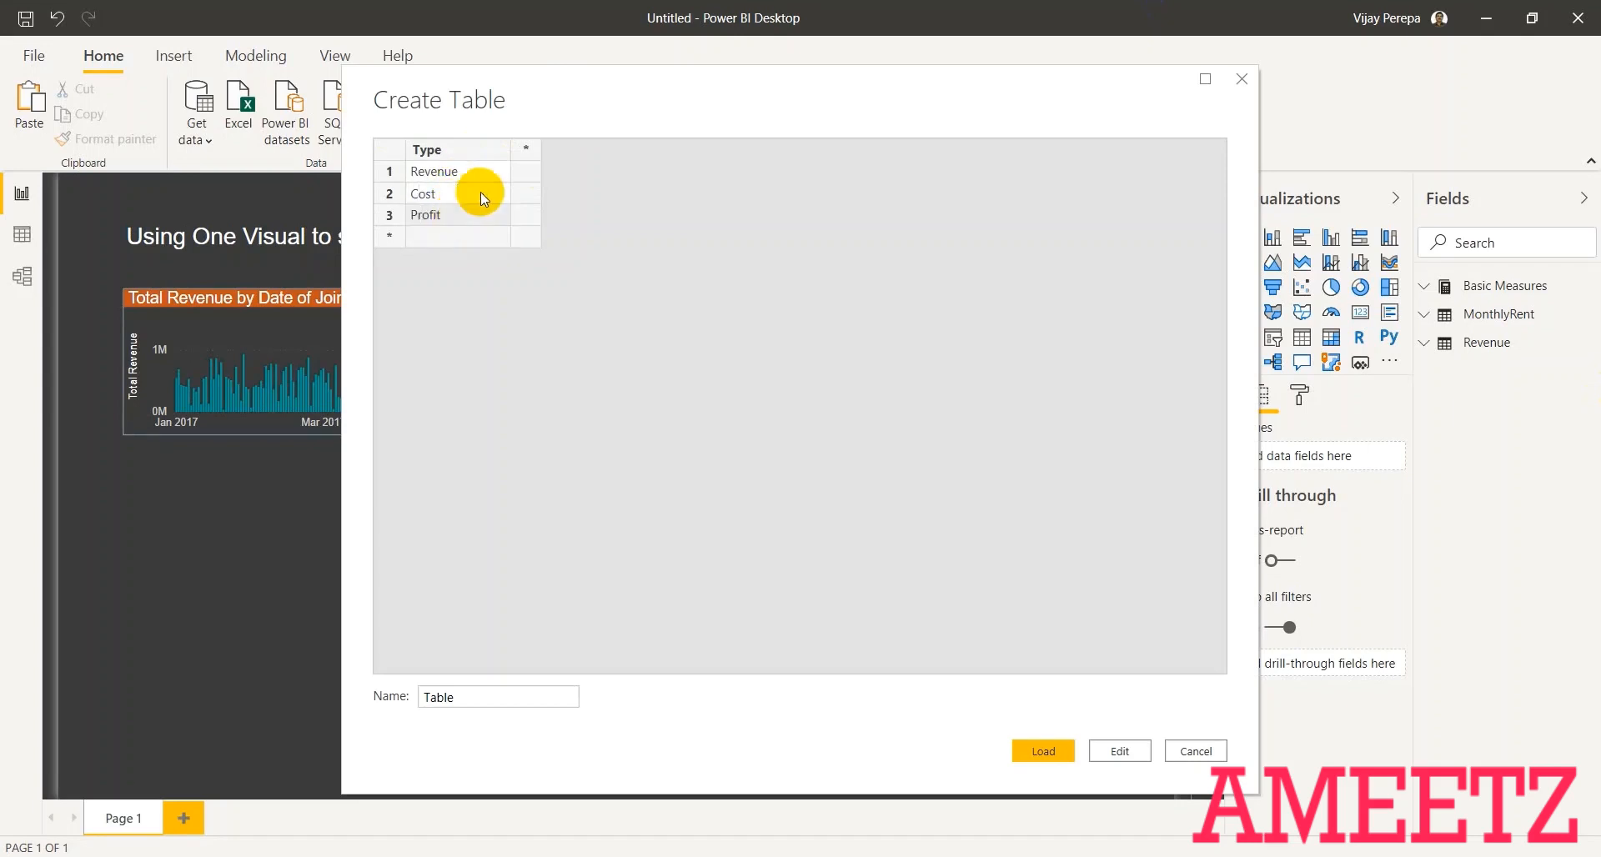
- Add an Index column to the new table with values 1, 2 and 3 for Revenue, Cost and Profit
{"action": "left_click", "coordinate": [538, 150]}
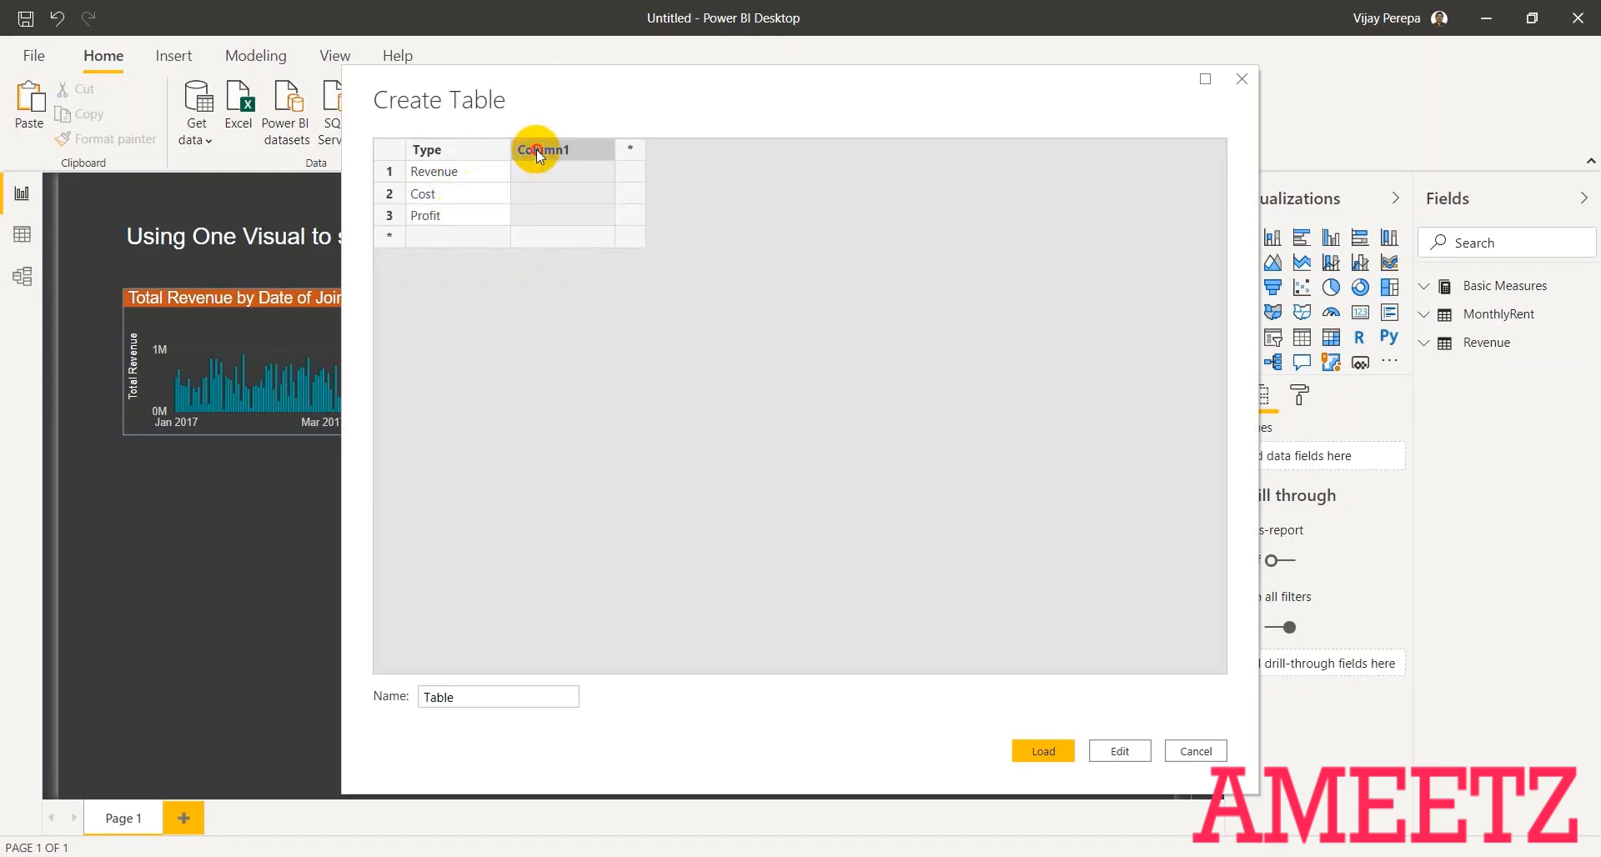
{"action": "double_click", "coordinate": [537, 150]}
{"action": "type", "text": "Index"}
{"action": "left_click", "coordinate": [543, 178]}
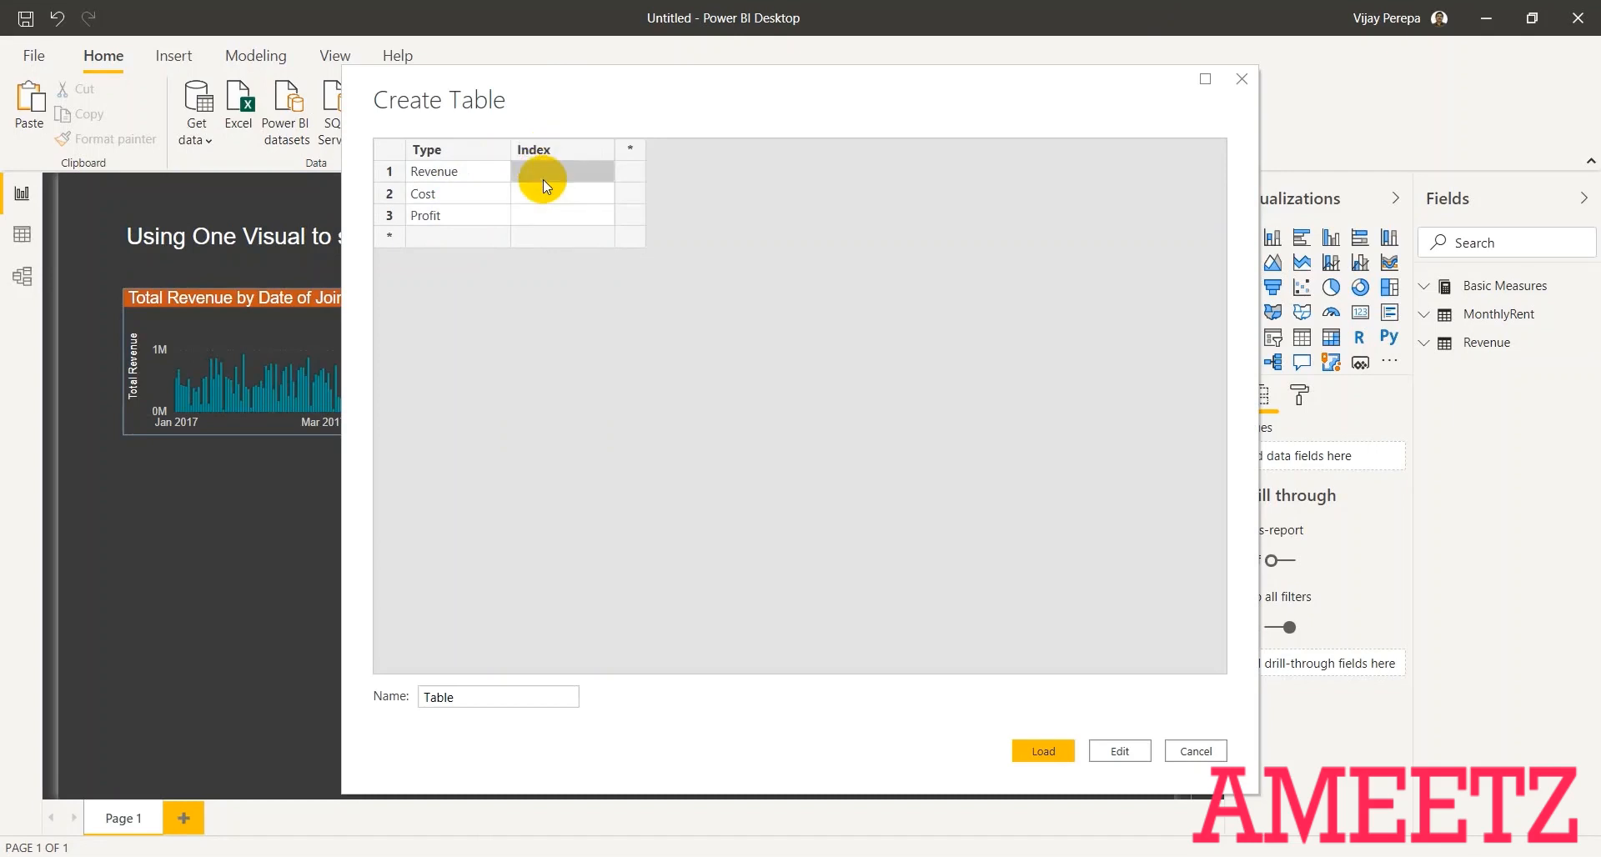
{"action": "type", "text": "1"}
{"action": "type", "text": "2"}
{"action": "key", "text": "Return"}
{"action": "type", "text": "3"}
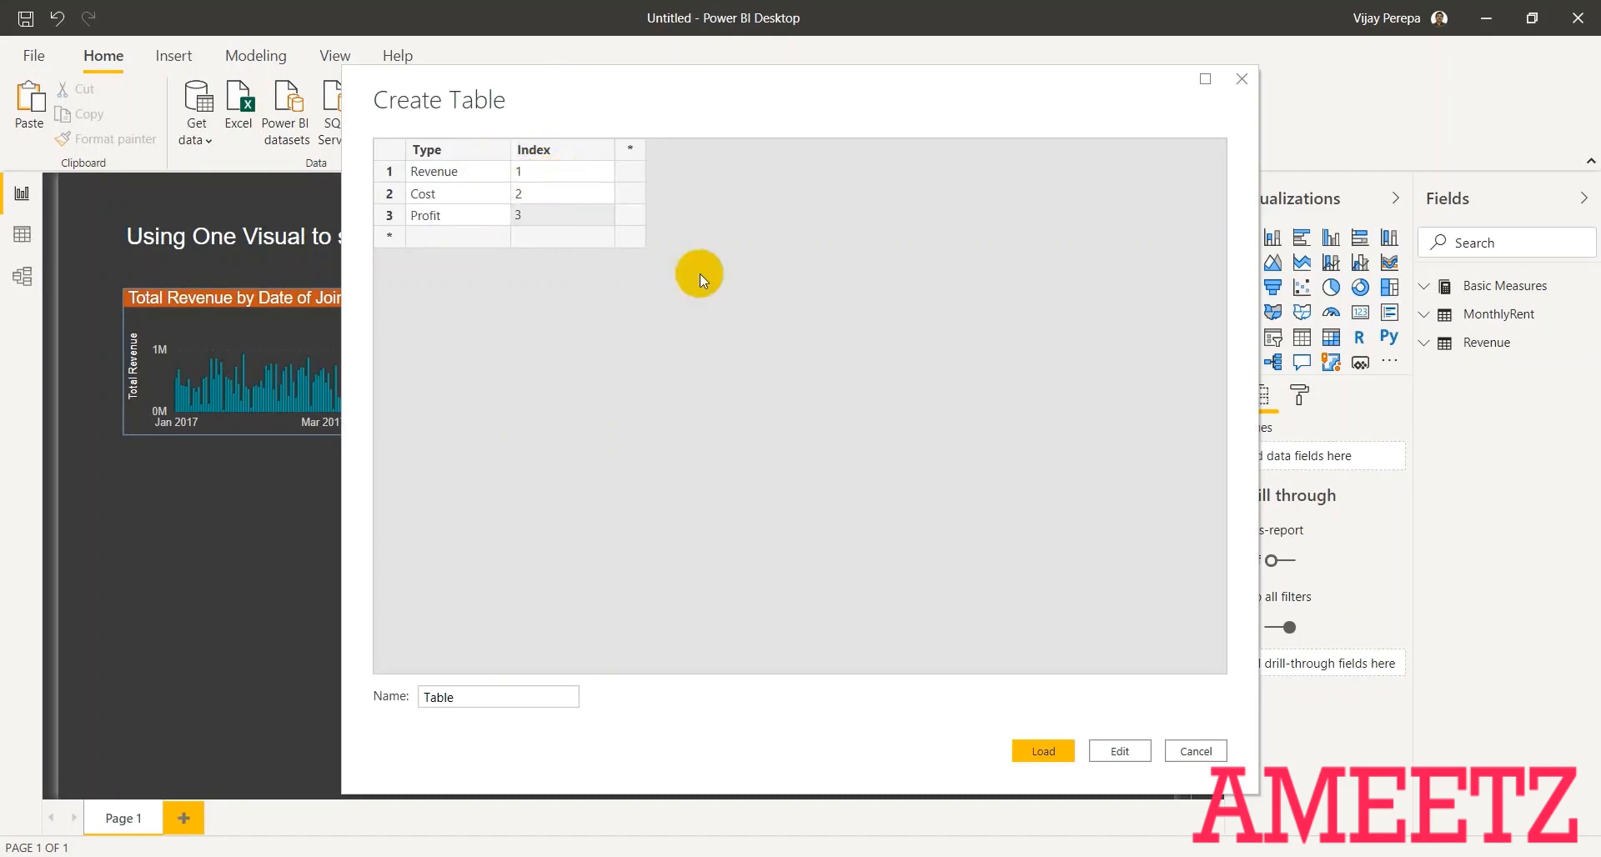
- Name the new table Criteria and load it into the model
{"action": "left_click", "coordinate": [523, 702]}
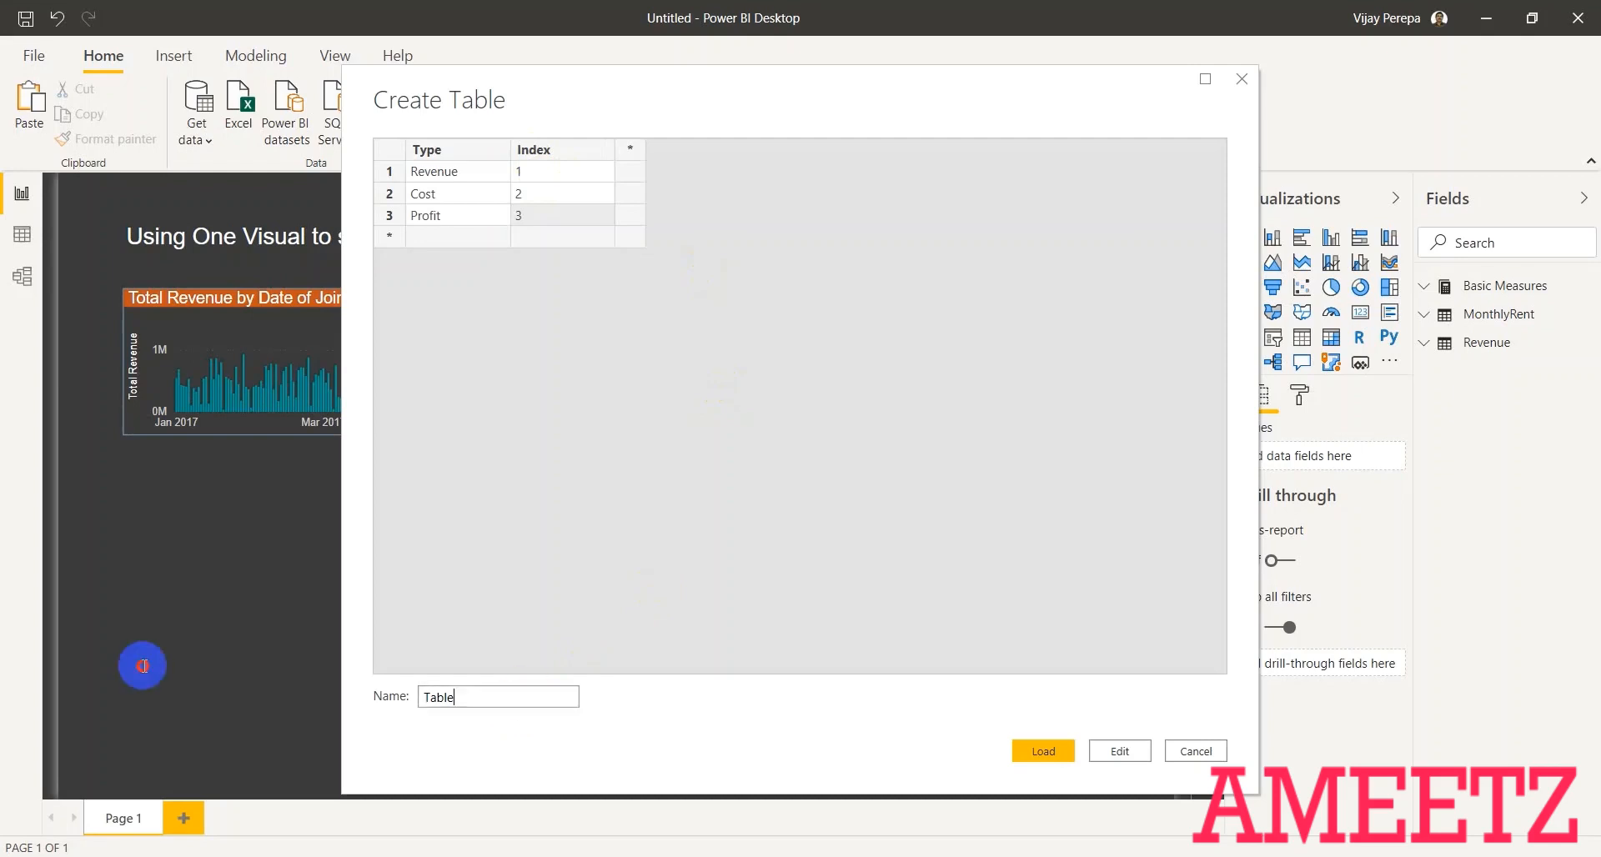
{"action": "key", "text": "BackSpace"}
{"action": "key", "text": "BackSpace"}
{"action": "key", "text": "BackSpace"}
{"action": "key", "text": "BackSpace"}
{"action": "key", "text": "BackSpace"}
{"action": "type", "text": "Criteria"}
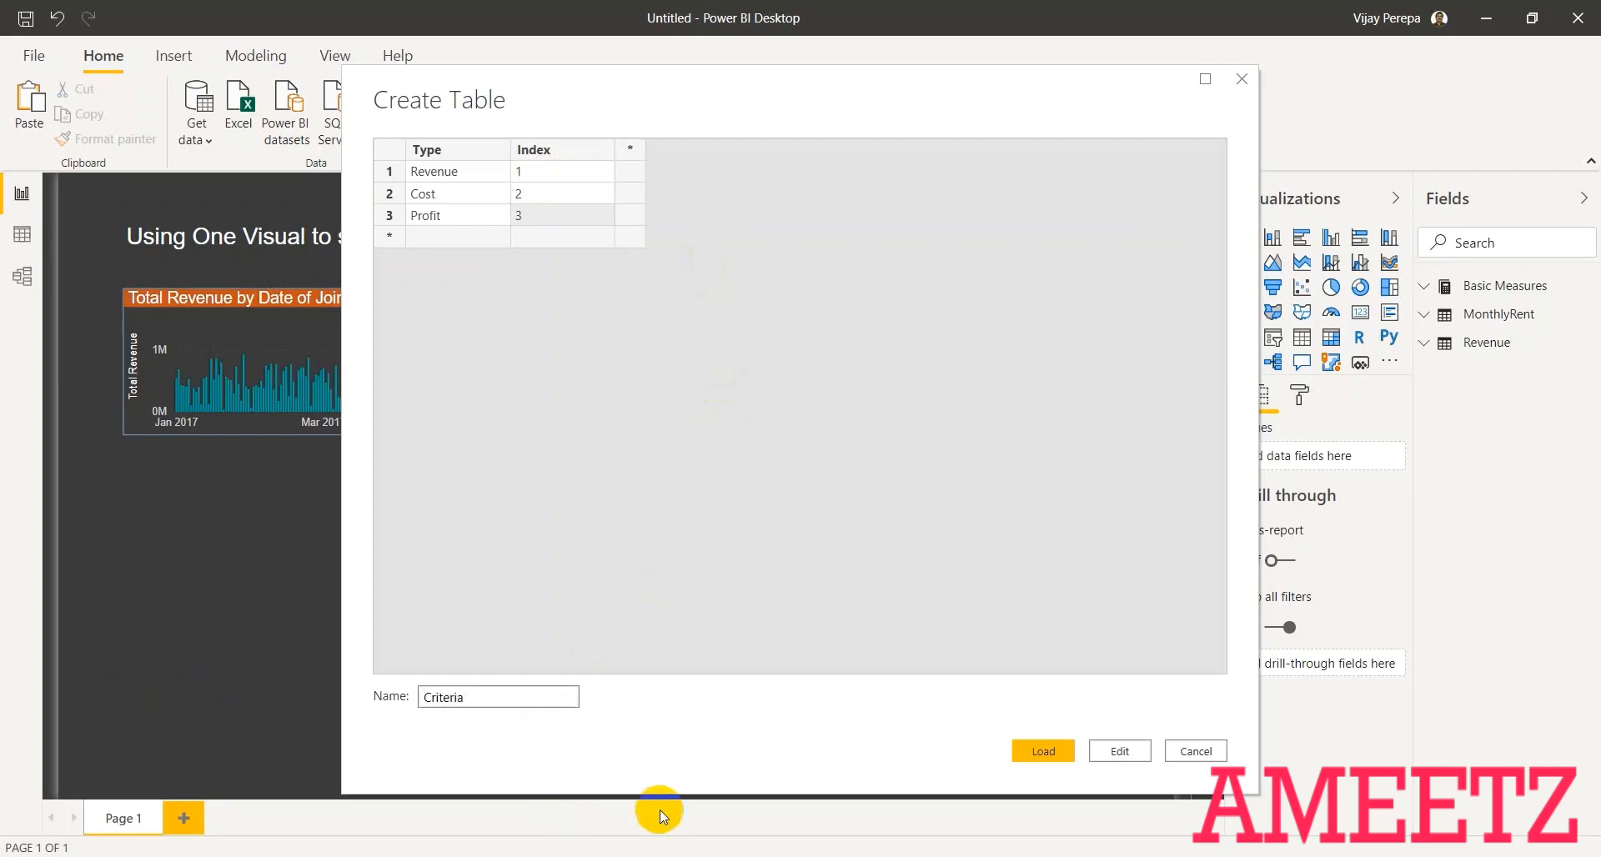
{"action": "left_click", "coordinate": [1047, 751]}
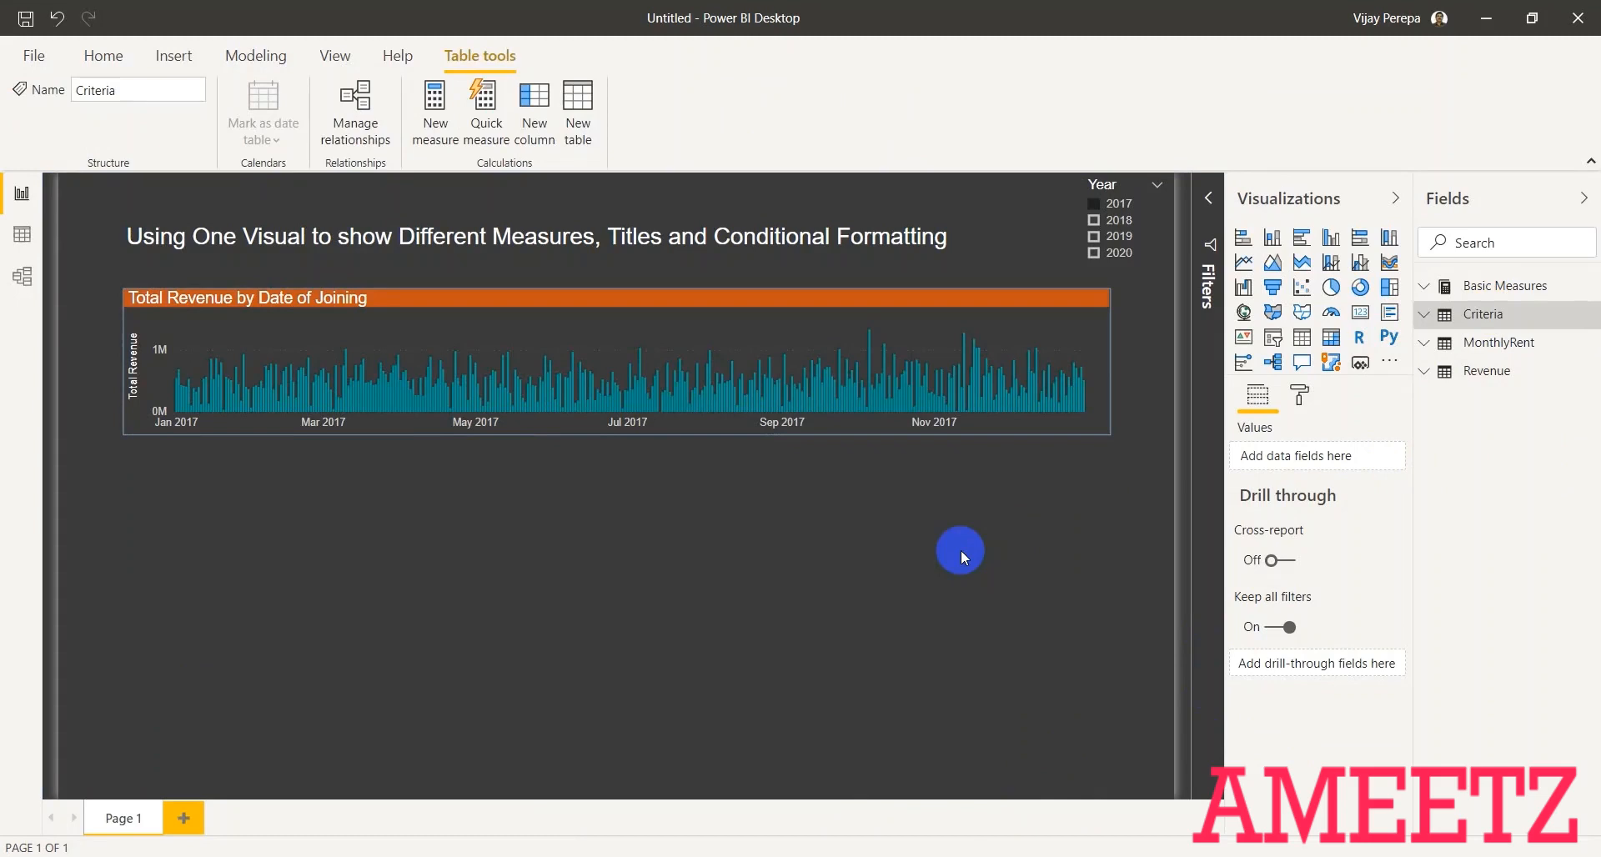
- Add a slicer on the Criteria table's Type column, narrowed and placed just below the right end of the revenue chart
{"action": "left_click", "coordinate": [1272, 337]}
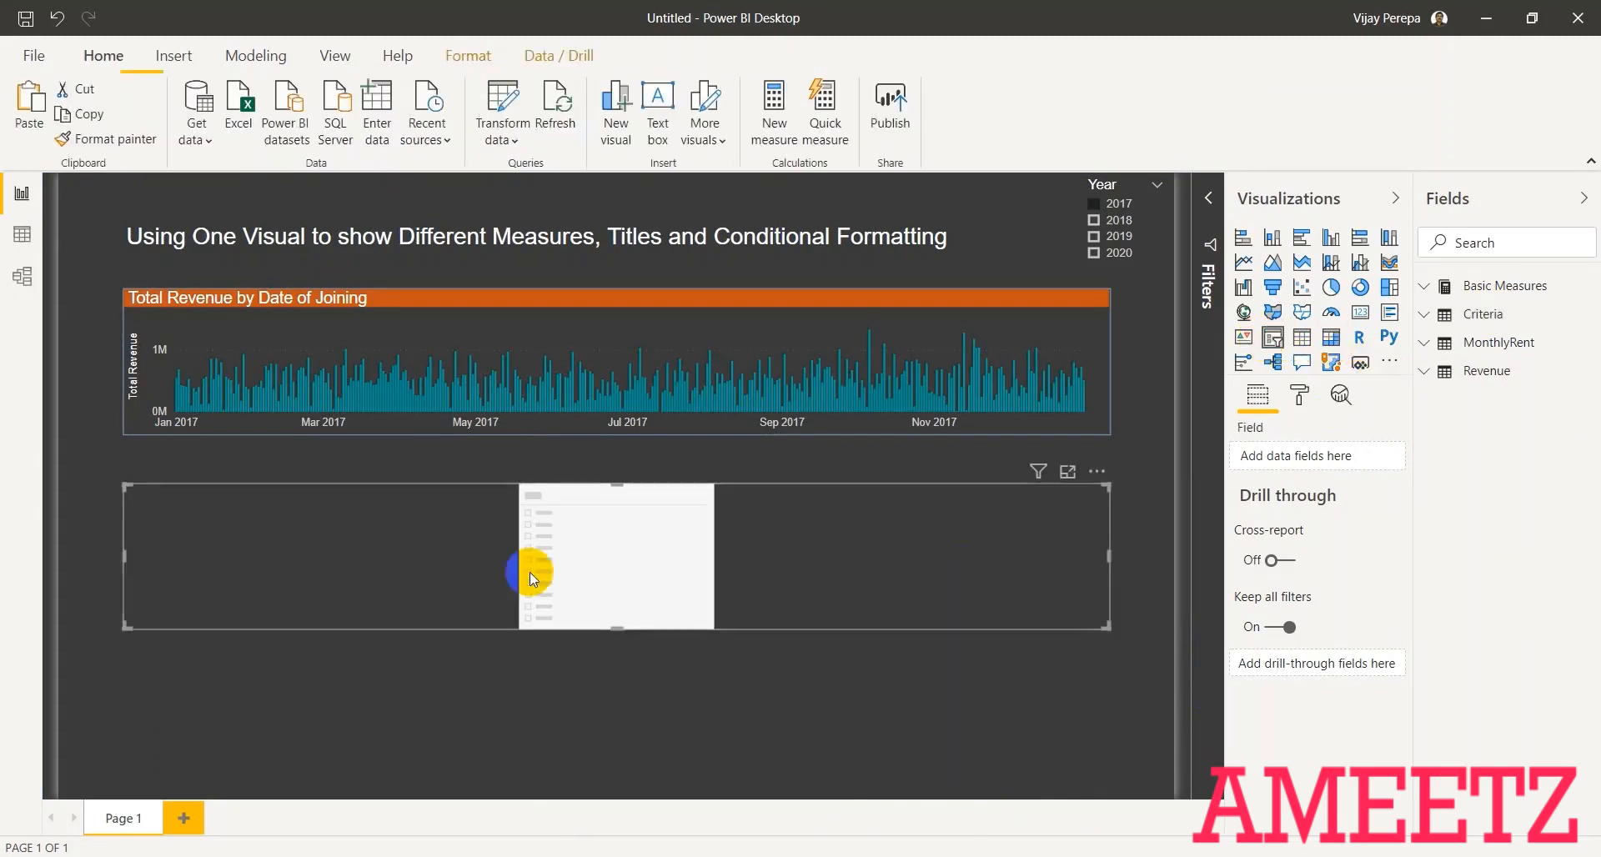
{"action": "left_click", "coordinate": [1481, 316]}
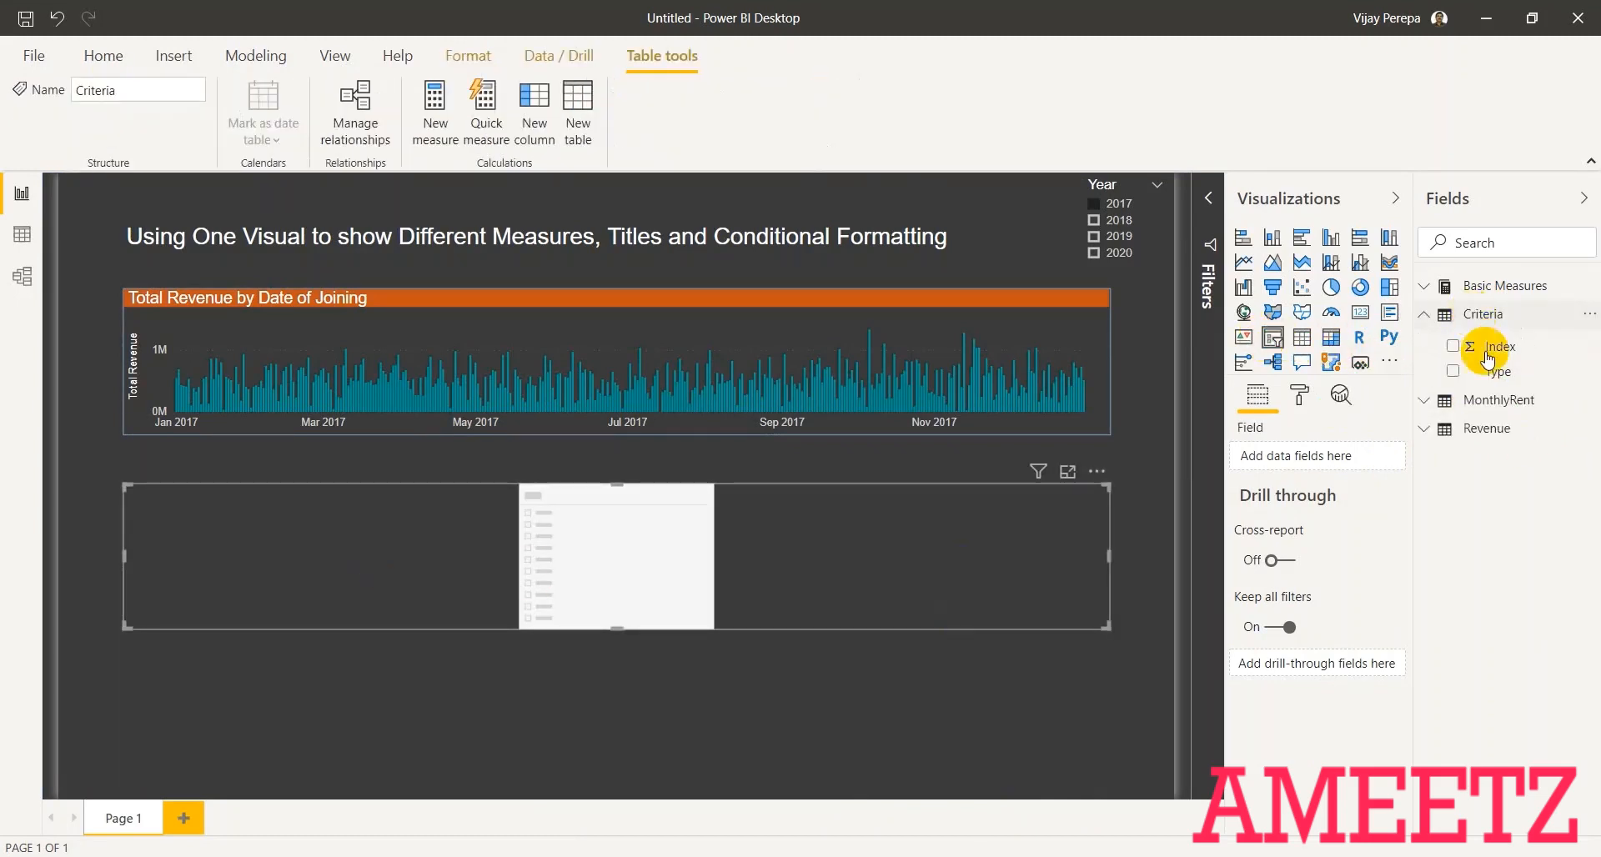
{"action": "left_click_drag", "start_coordinate": [1494, 371], "coordinate": [700, 557]}
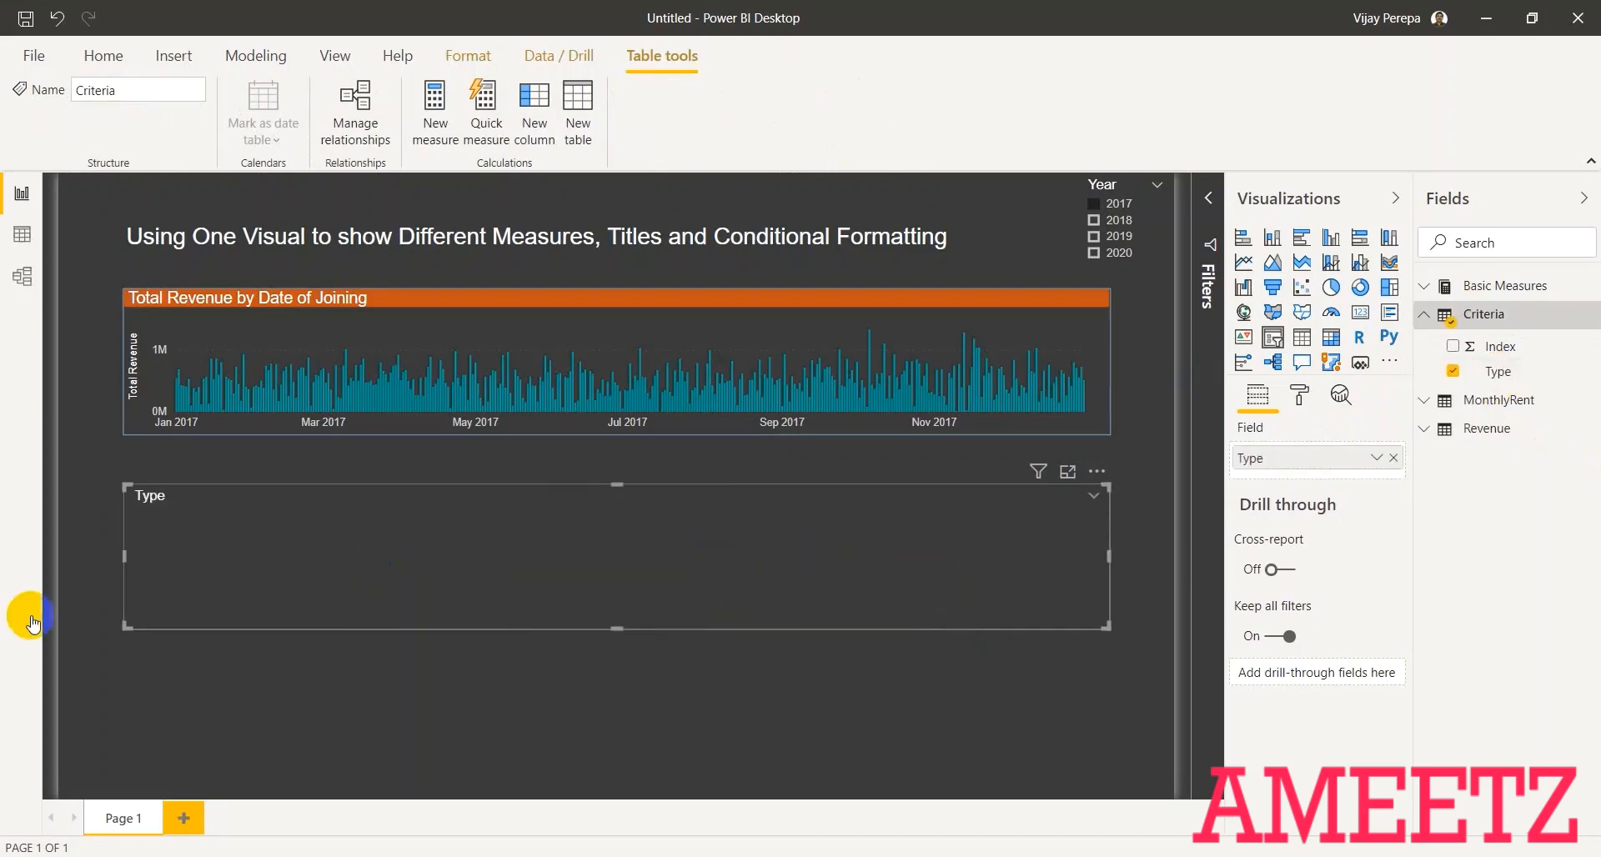
{"action": "left_click_drag", "start_coordinate": [123, 556], "coordinate": [1010, 562]}
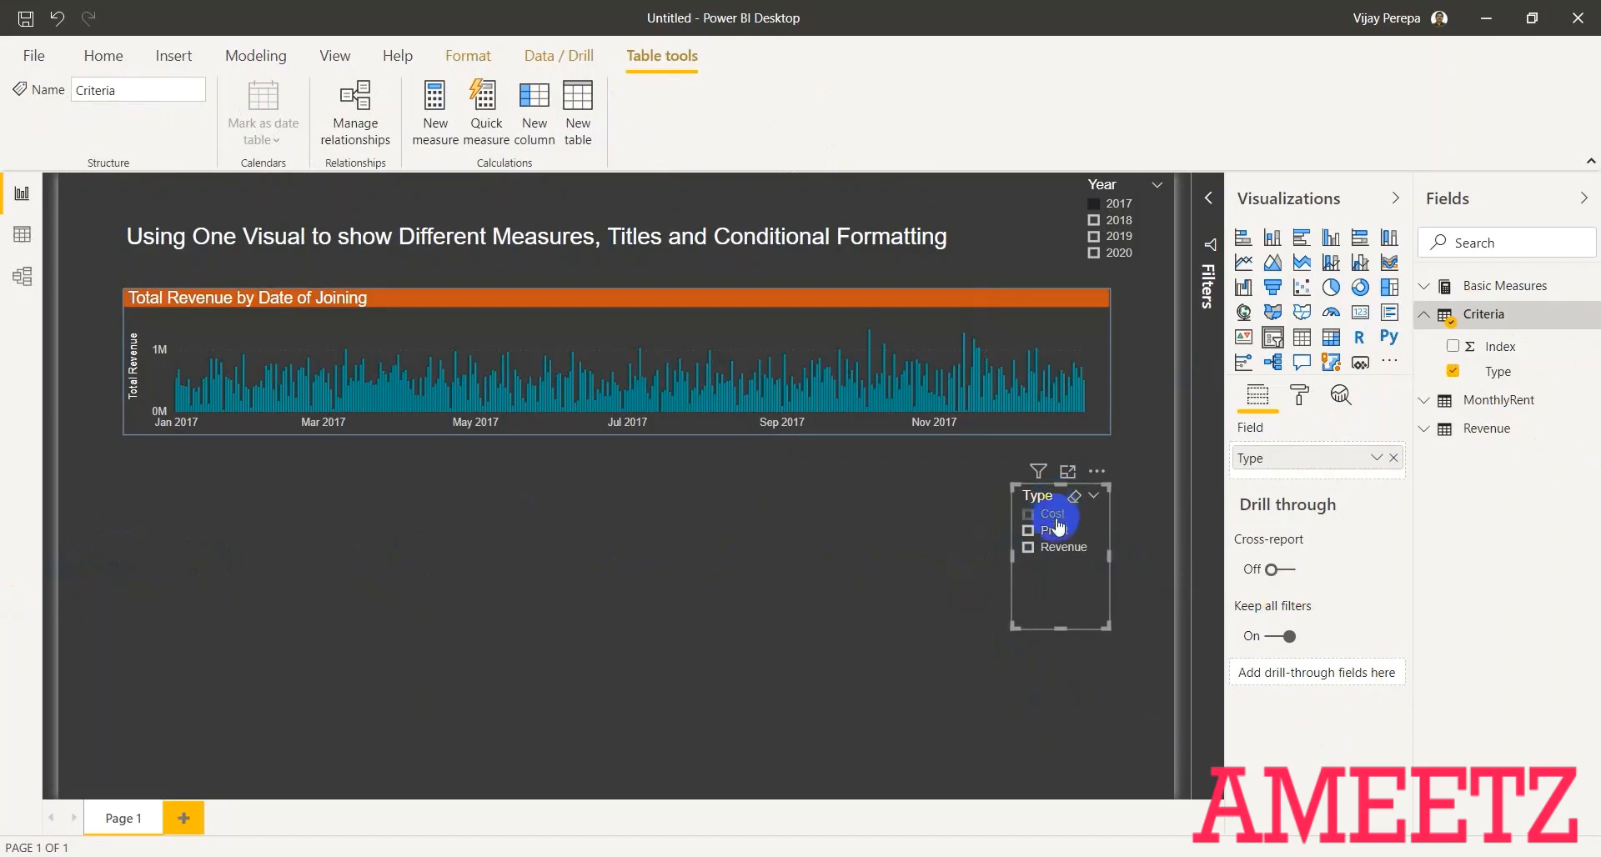
{"action": "mouse_move", "coordinate": [1104, 582]}
{"action": "left_mouse_down"}
{"action": "mouse_move", "coordinate": [1125, 561]}
{"action": "mouse_move", "coordinate": [1108, 555]}
{"action": "left_mouse_up"}
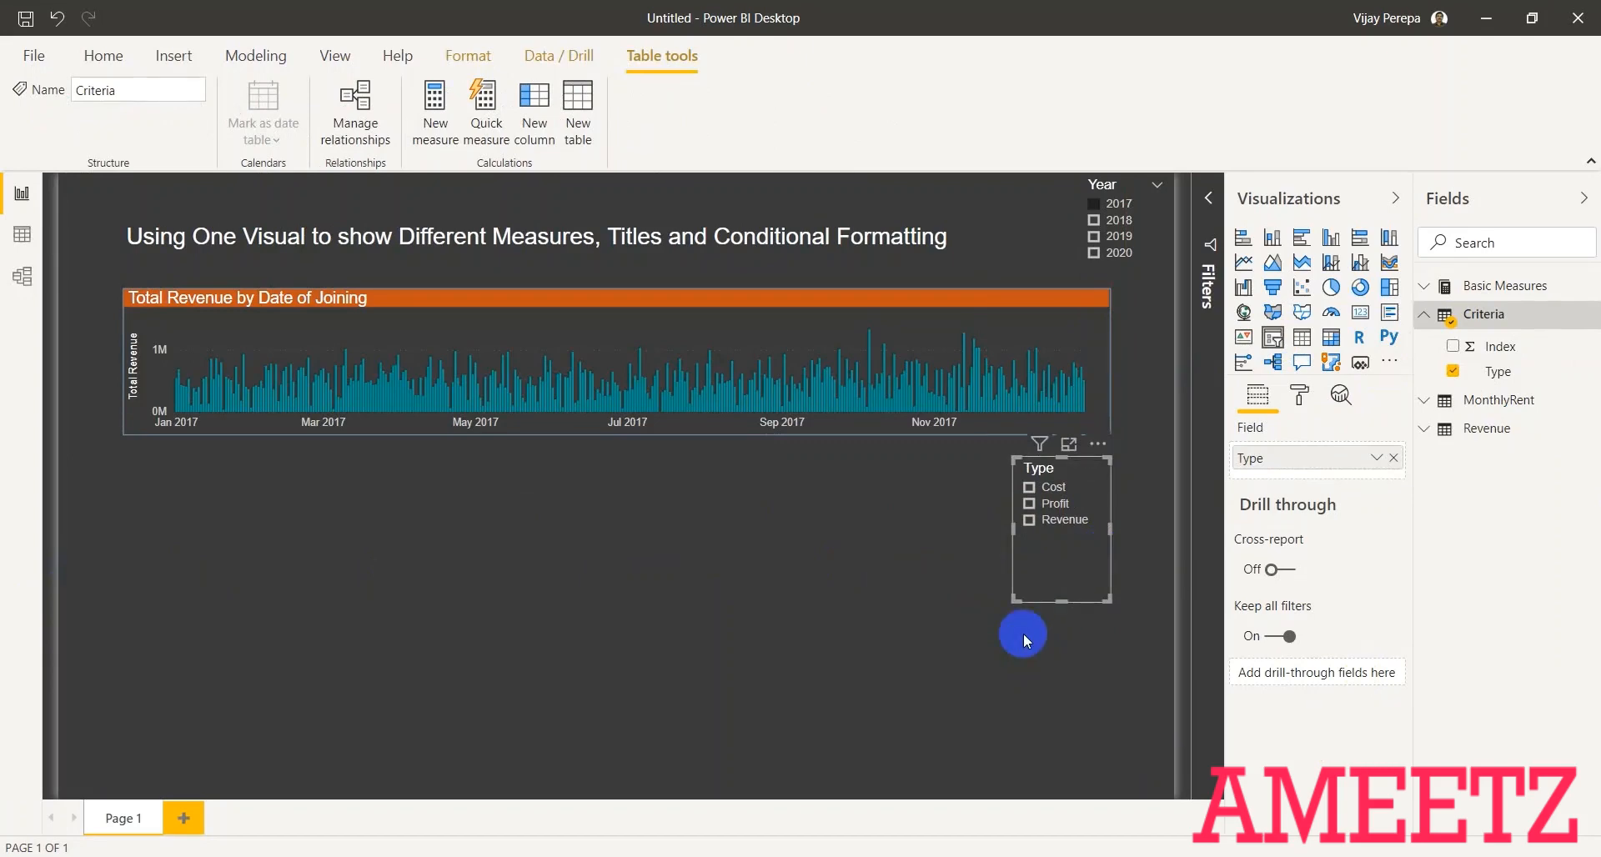
{"action": "left_click", "coordinate": [1069, 671]}
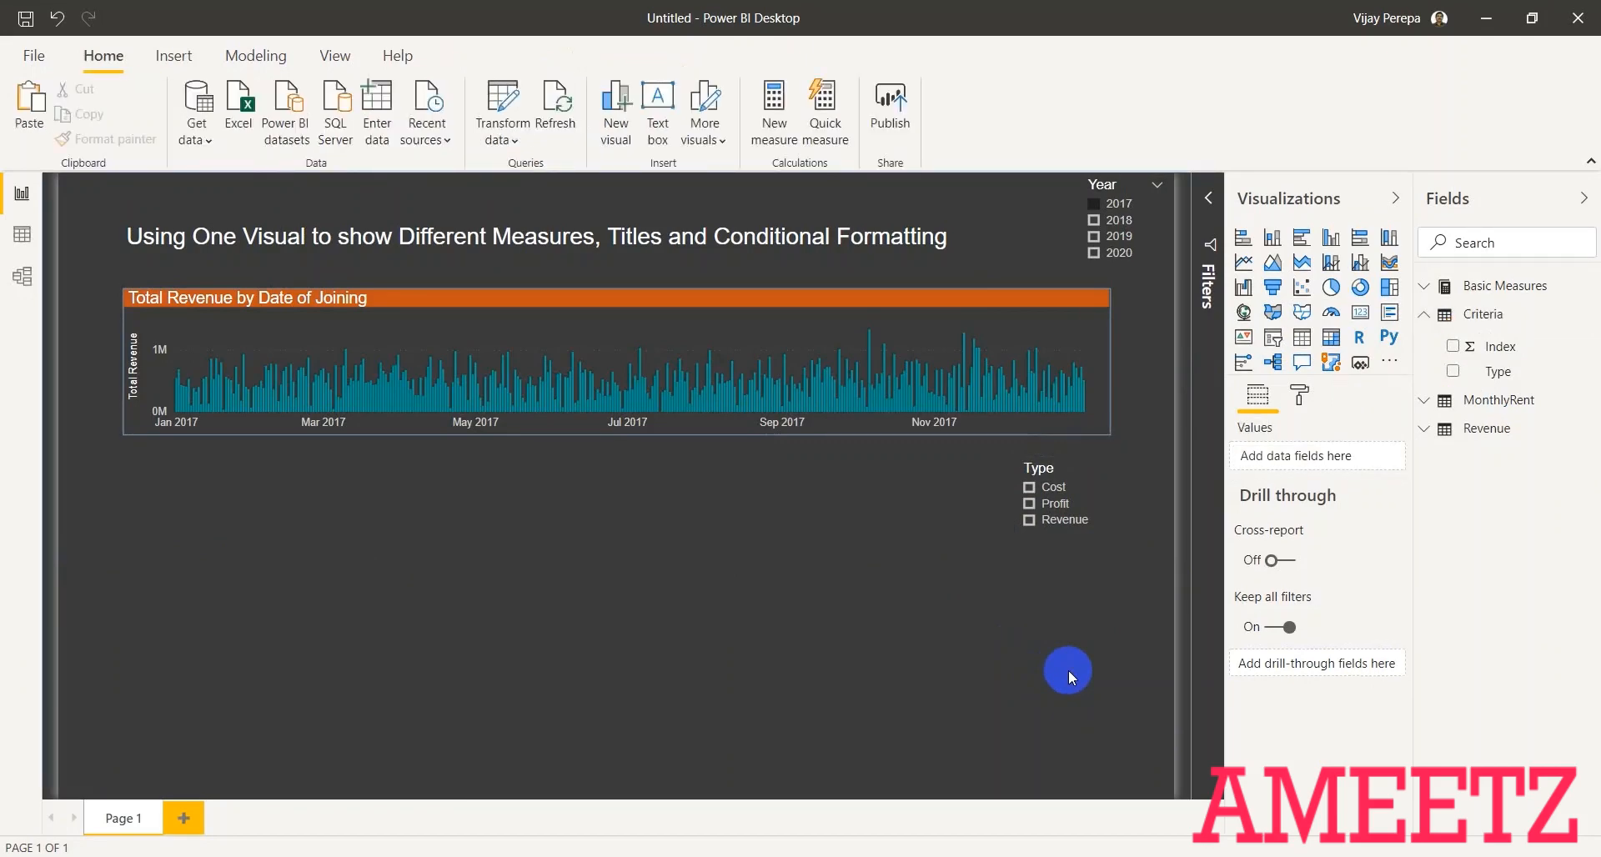
- Sort the Criteria table's Type column by the Index column
{"action": "left_click", "coordinate": [1498, 373]}
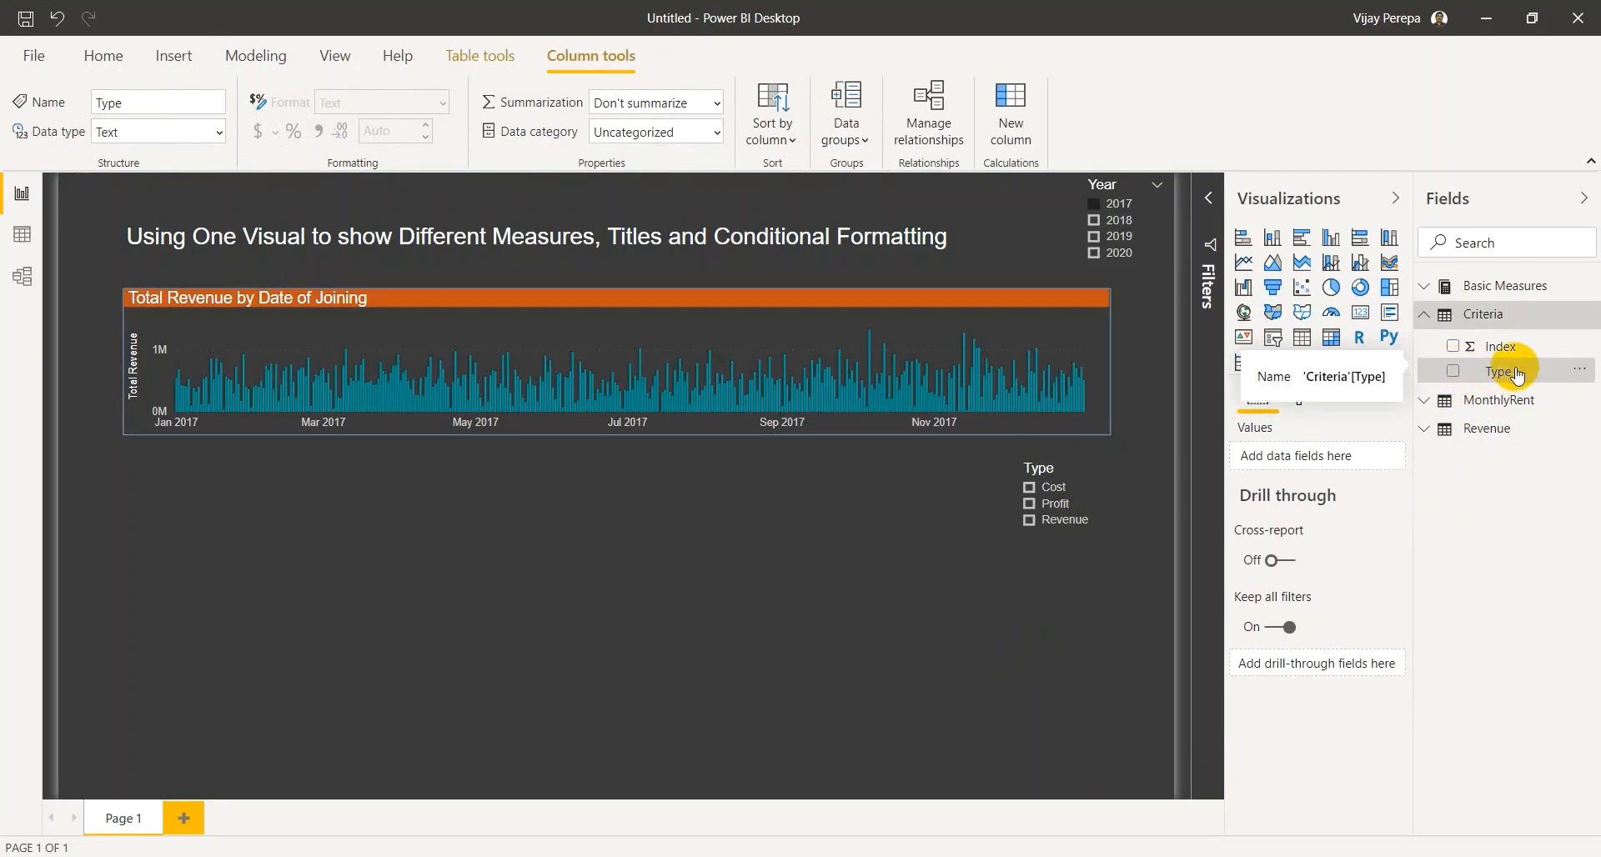
{"action": "left_click", "coordinate": [774, 143]}
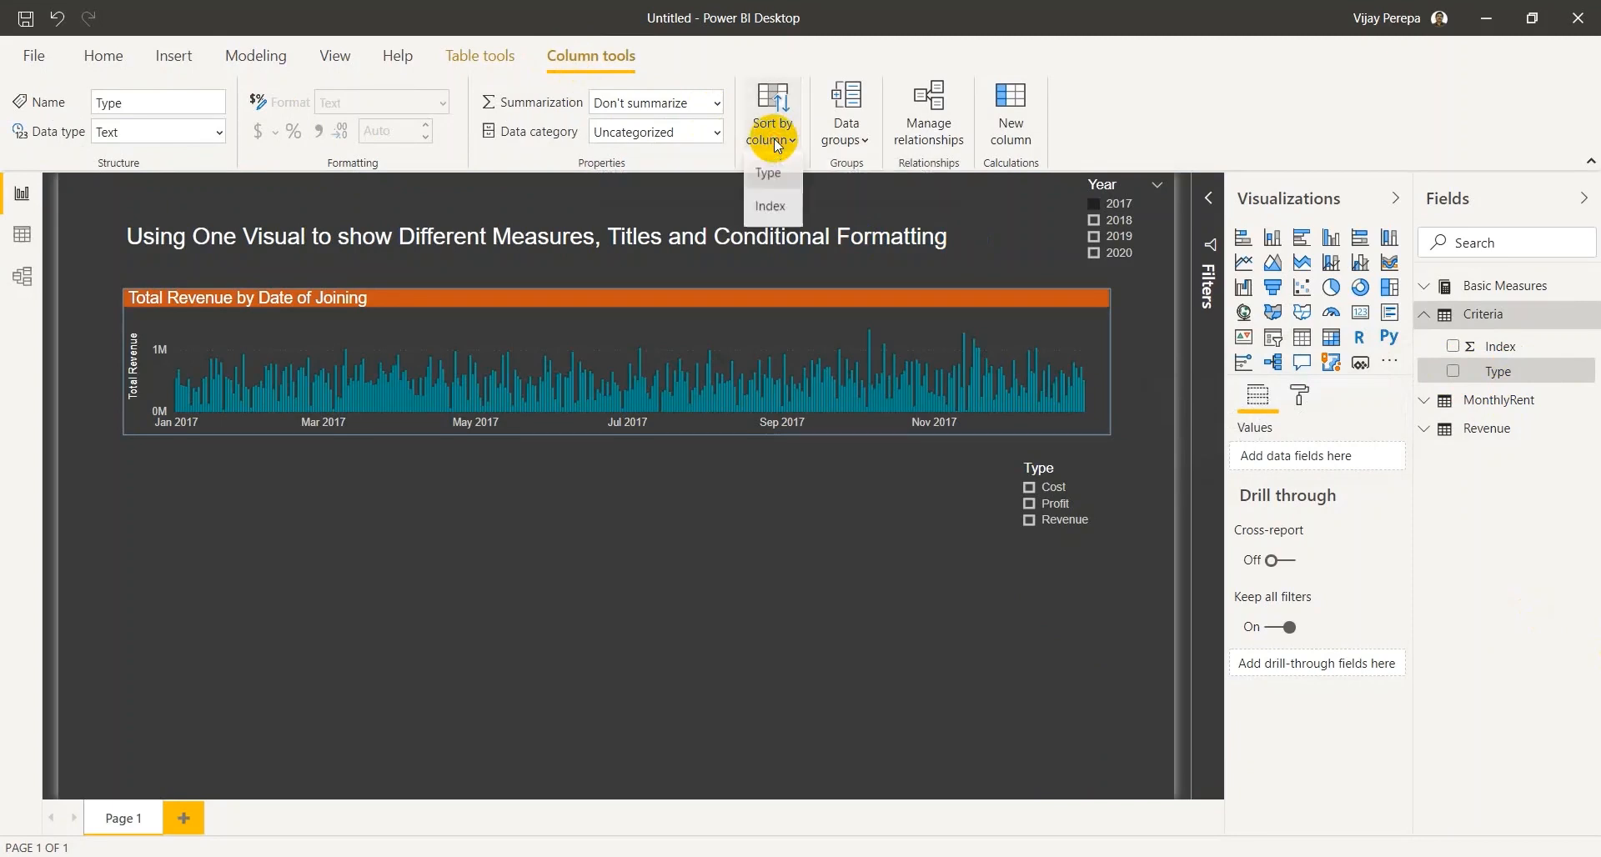
{"action": "left_click", "coordinate": [768, 219]}
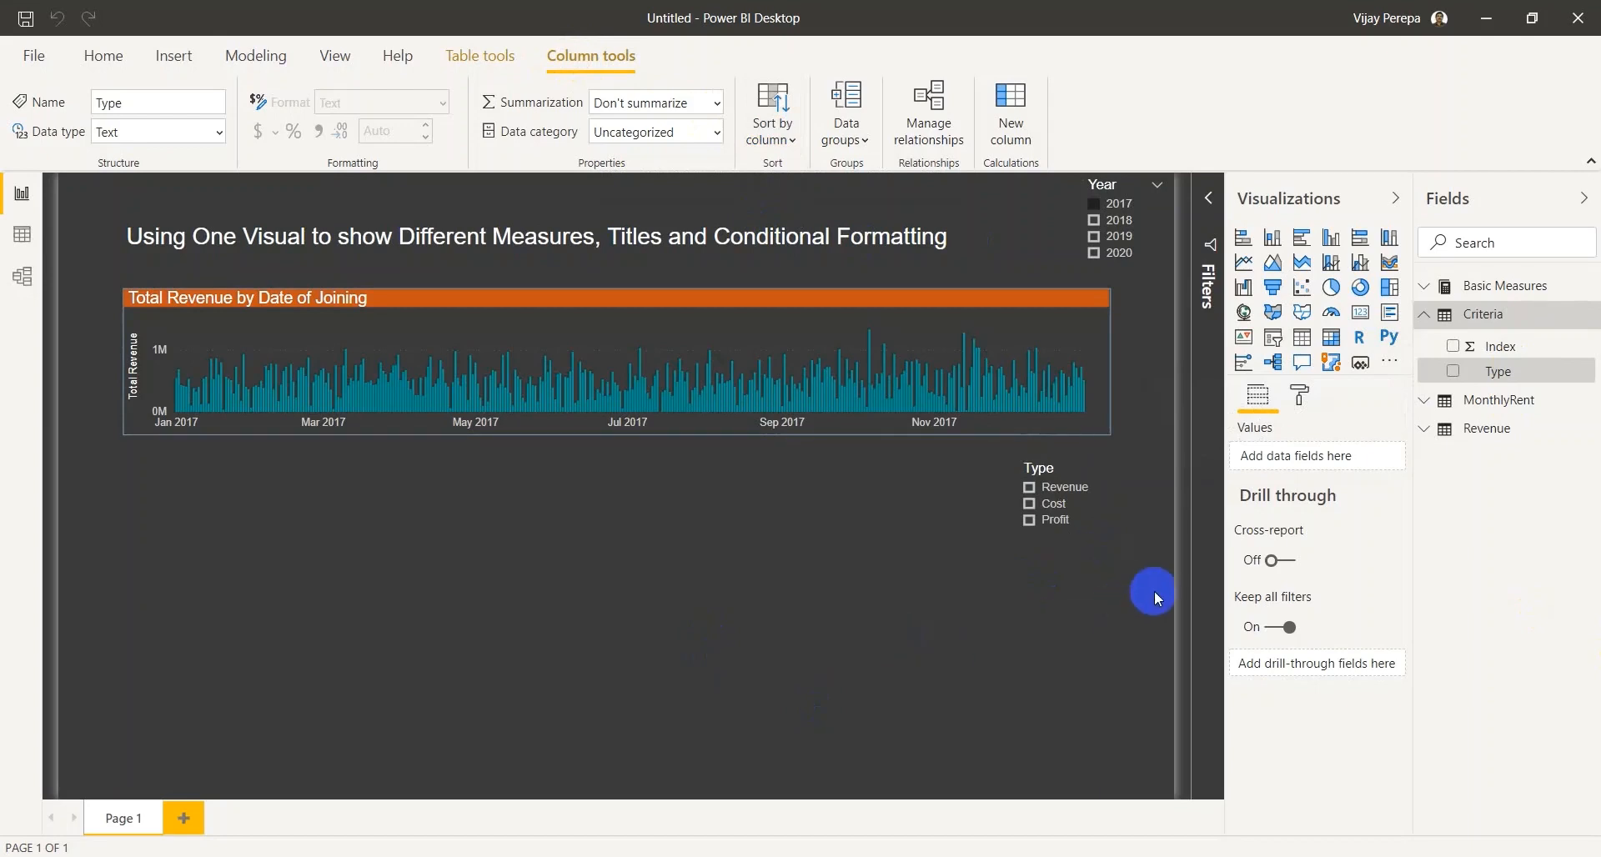
{"action": "left_click", "coordinate": [1084, 575]}
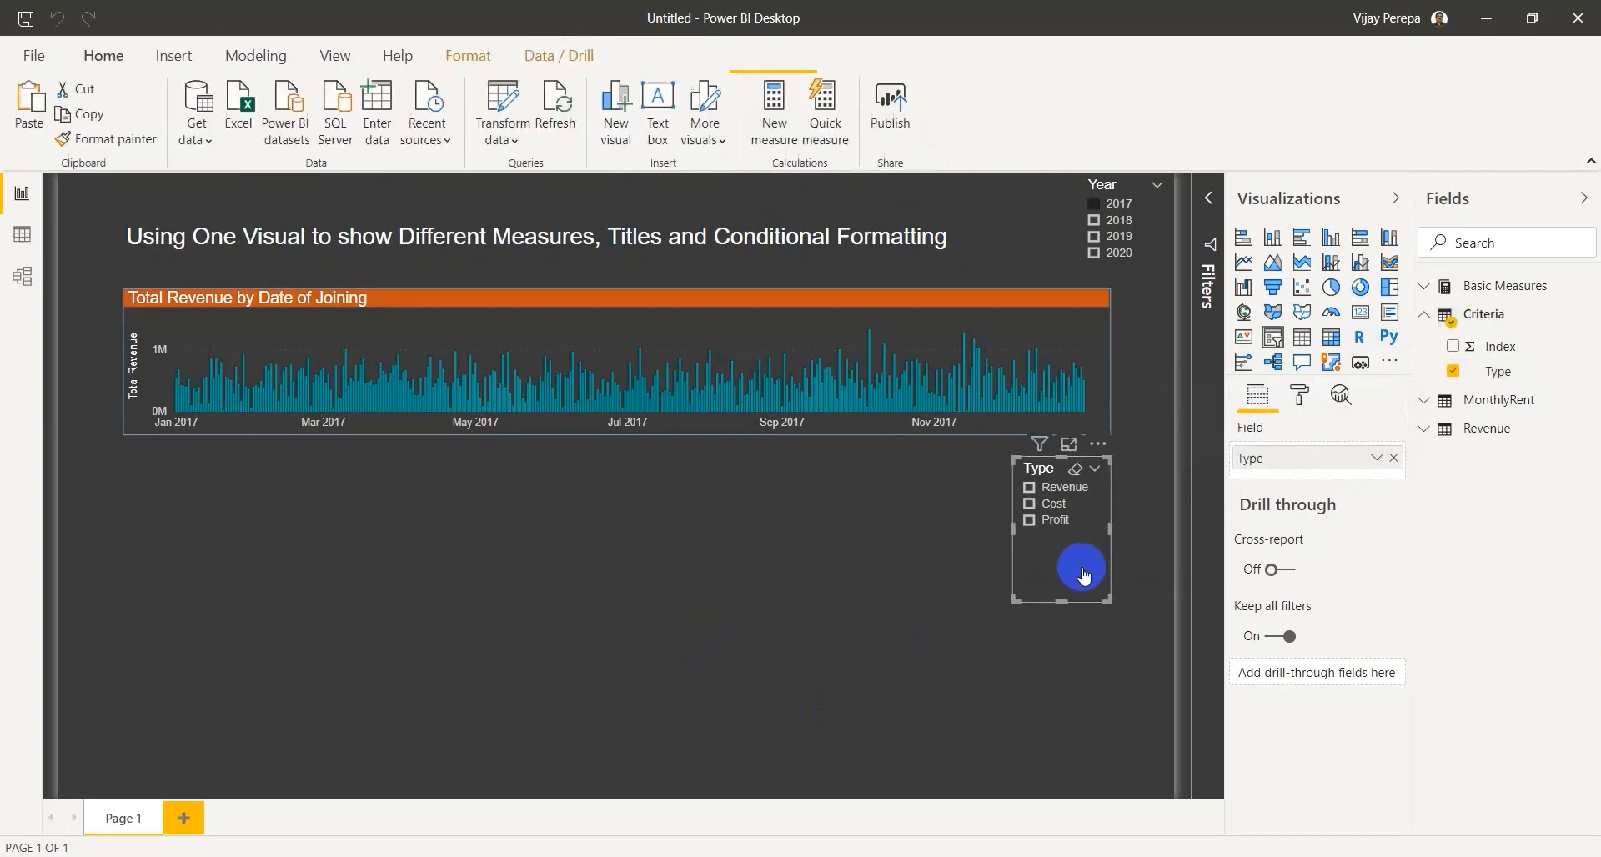
{"action": "left_click", "coordinate": [1097, 649]}
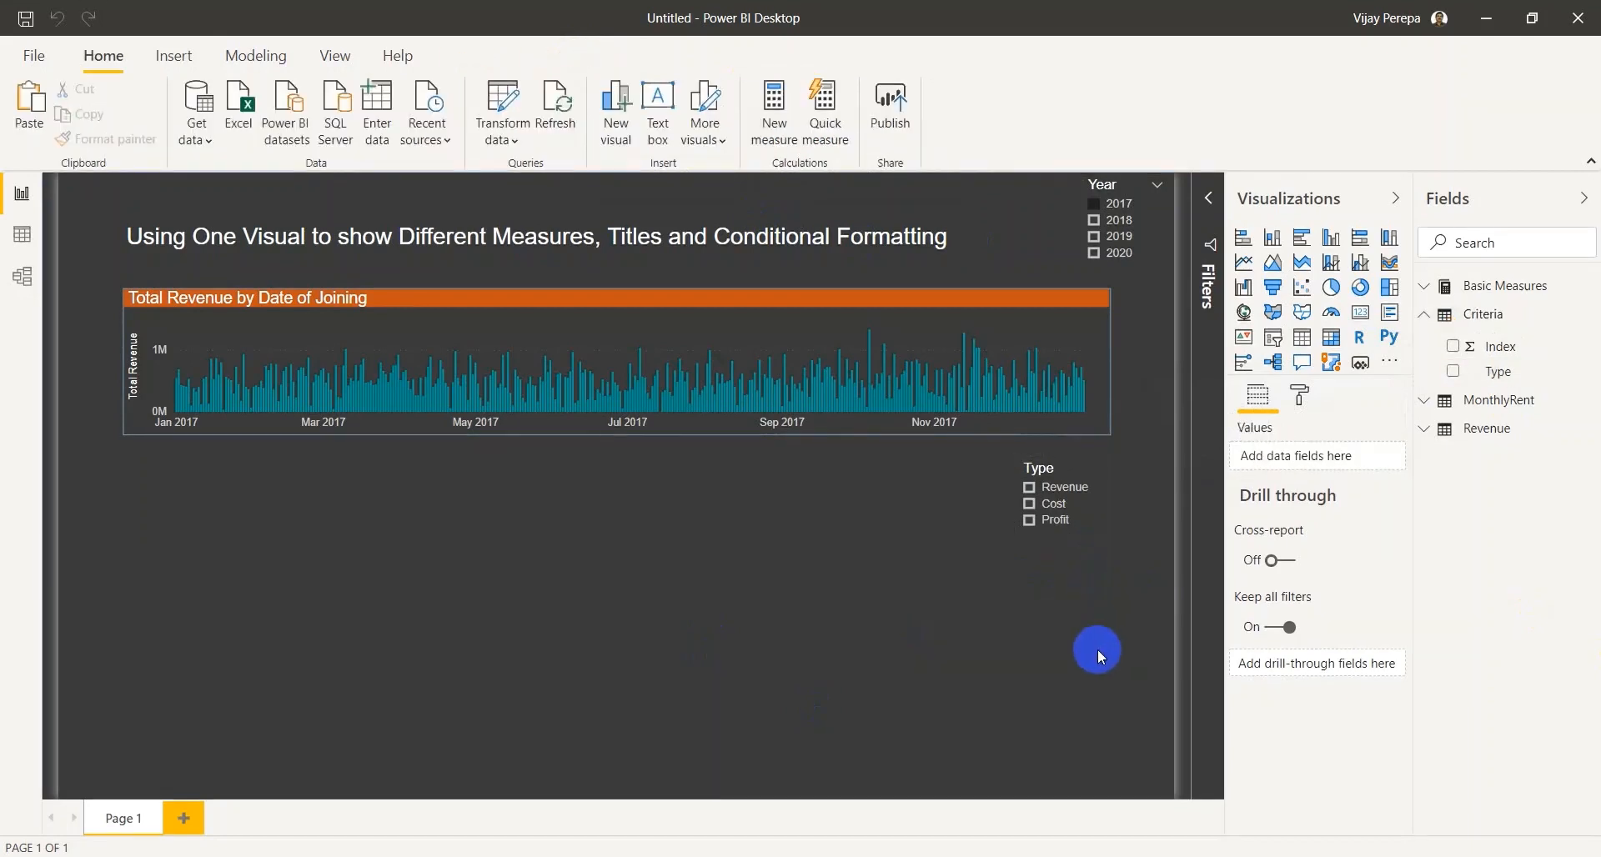
- Toggle Revenue on and off in the Type slicer and shorten the slicer to fit its three options
{"action": "left_click", "coordinate": [1072, 490]}
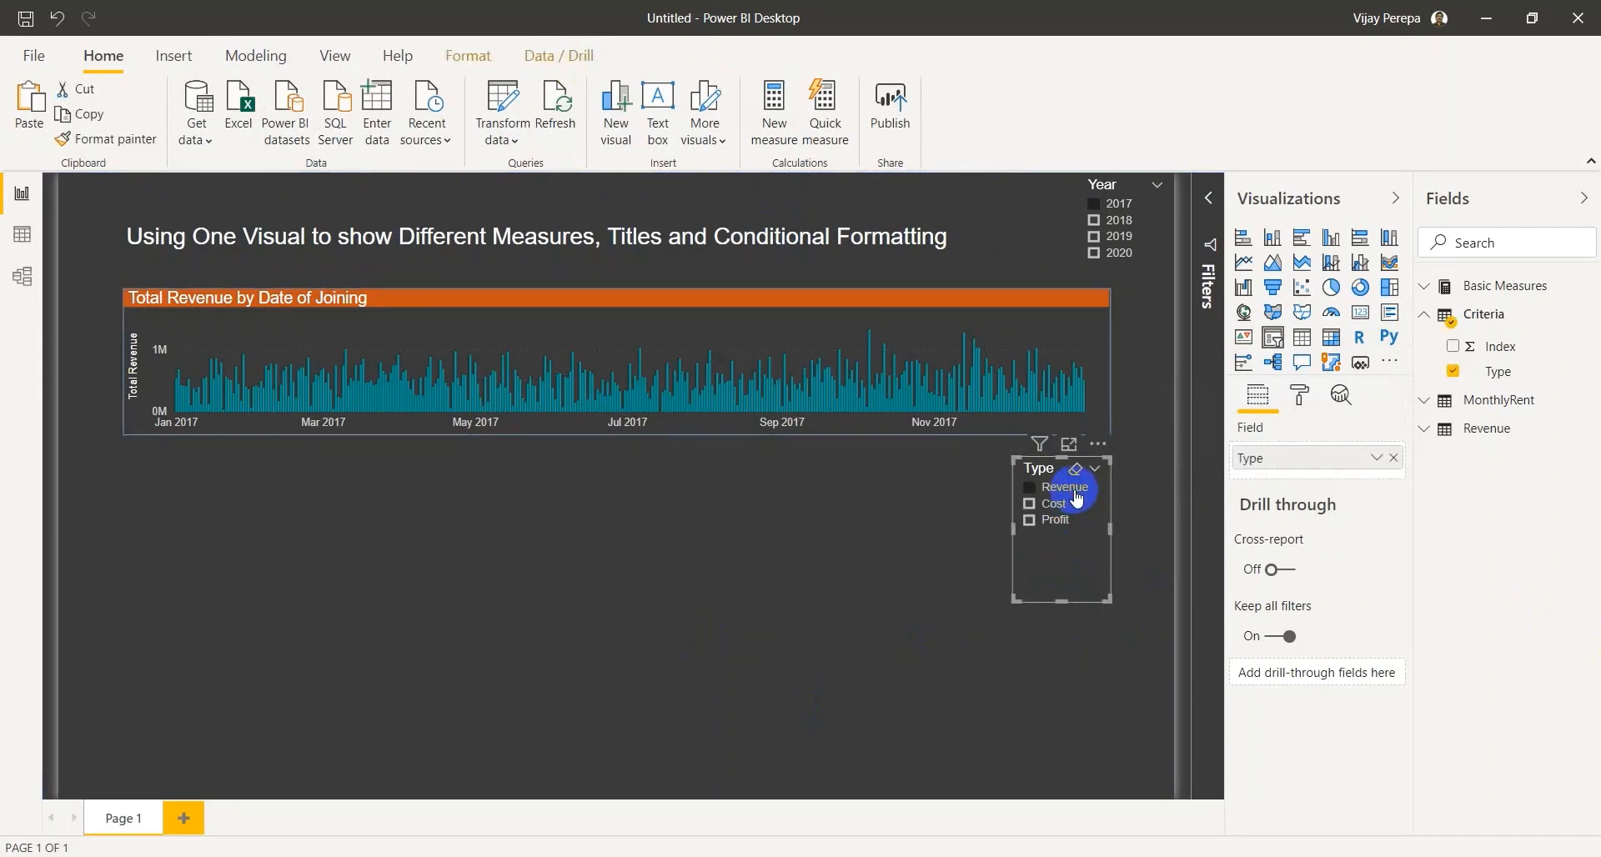
{"action": "left_click", "coordinate": [1074, 492]}
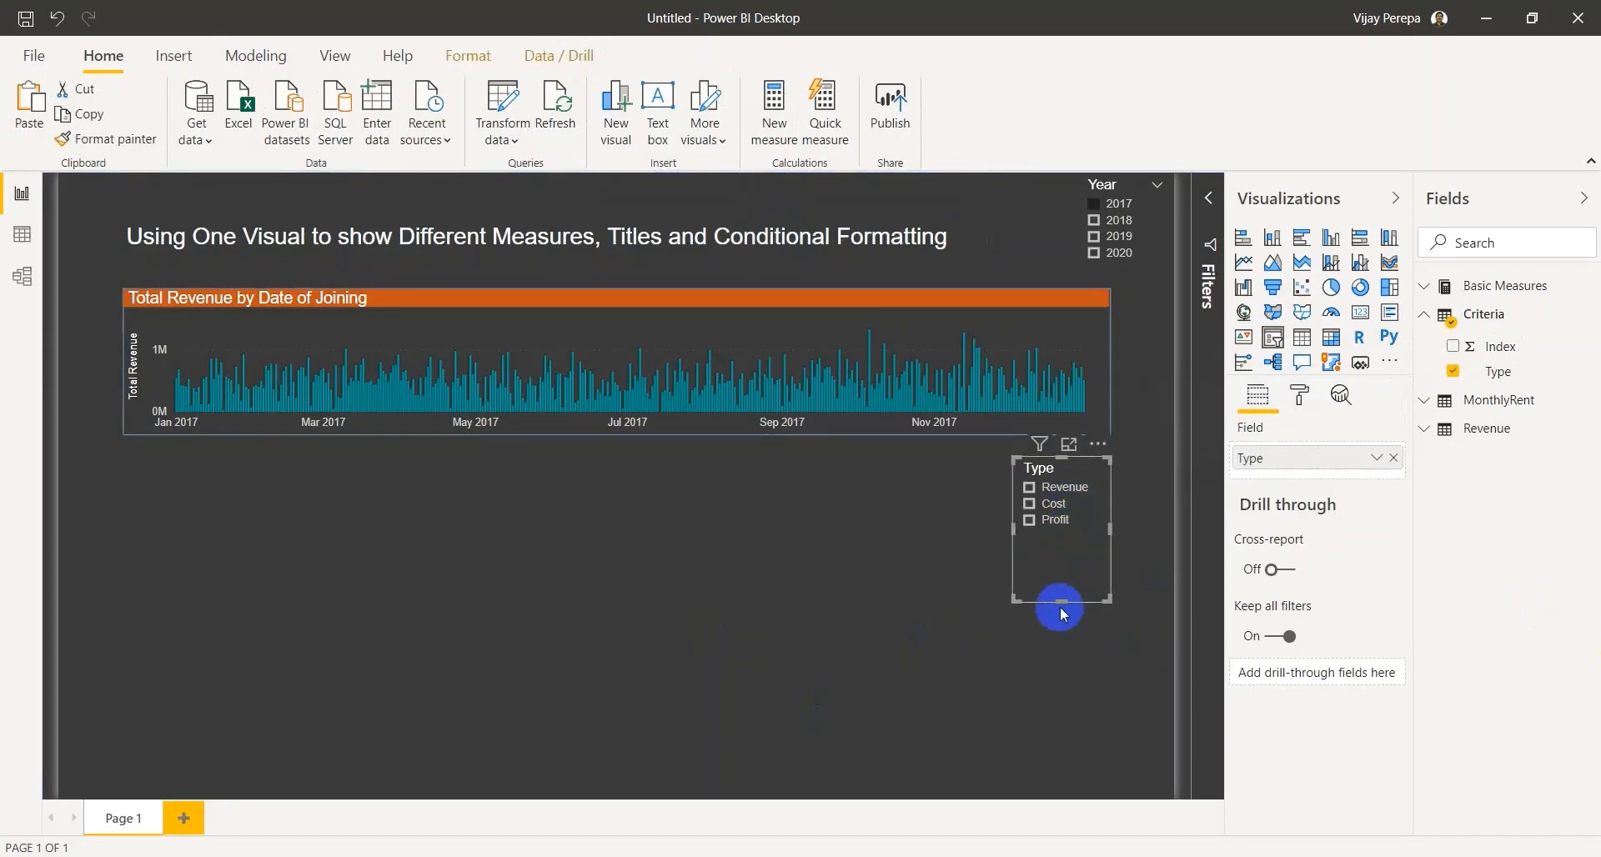
{"action": "left_click_drag", "start_coordinate": [1058, 599], "coordinate": [1058, 547]}
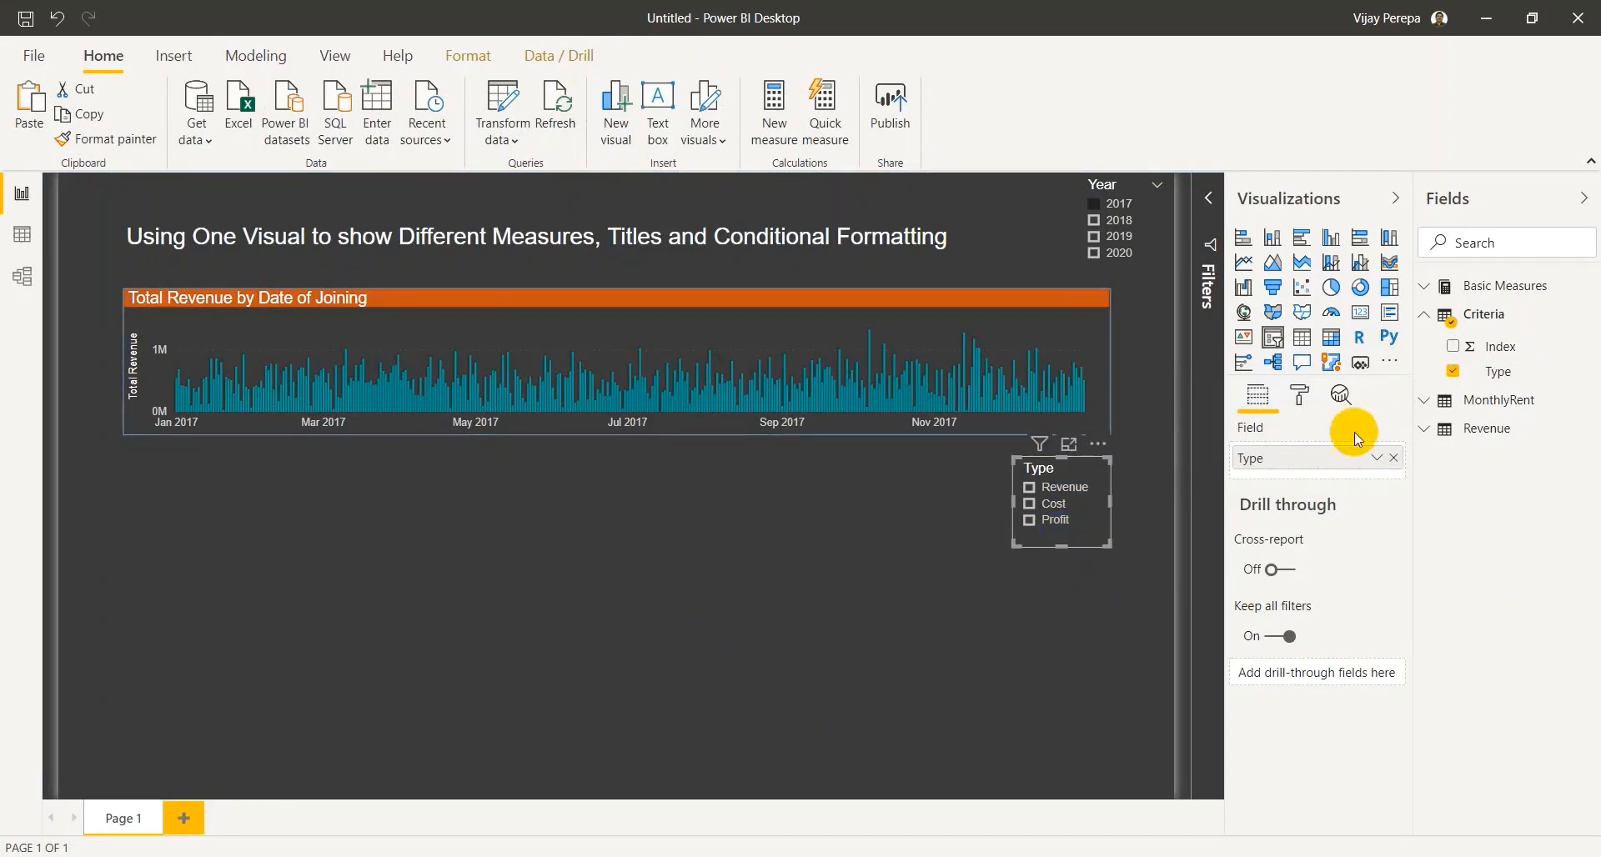
- Start a new measure named Selection in the Criteria table
{"action": "right_click", "coordinate": [1558, 314]}
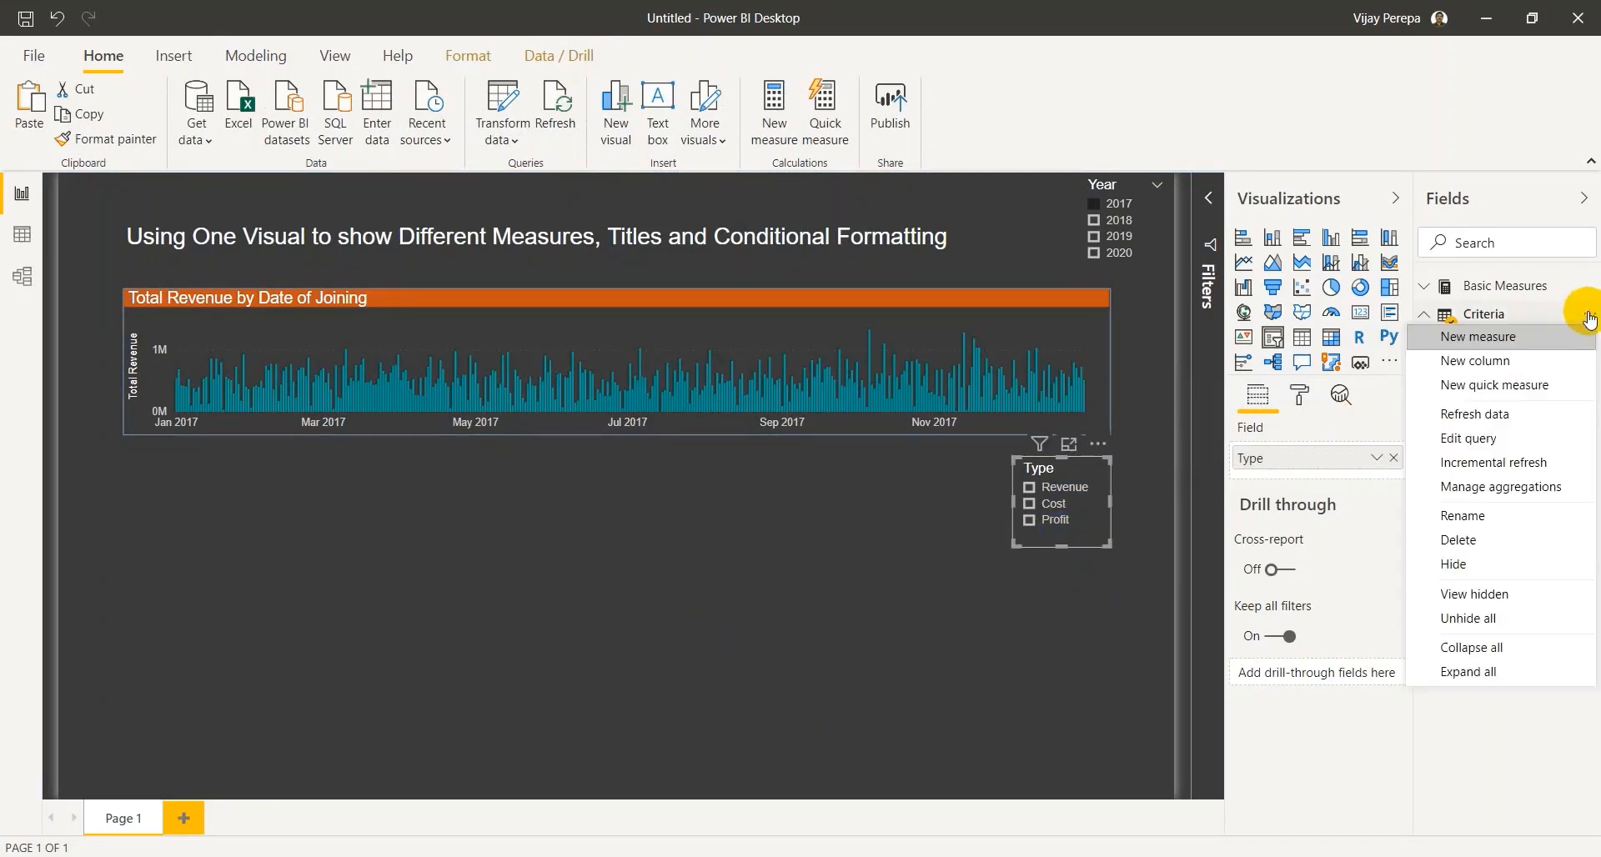
{"action": "left_click", "coordinate": [1568, 336]}
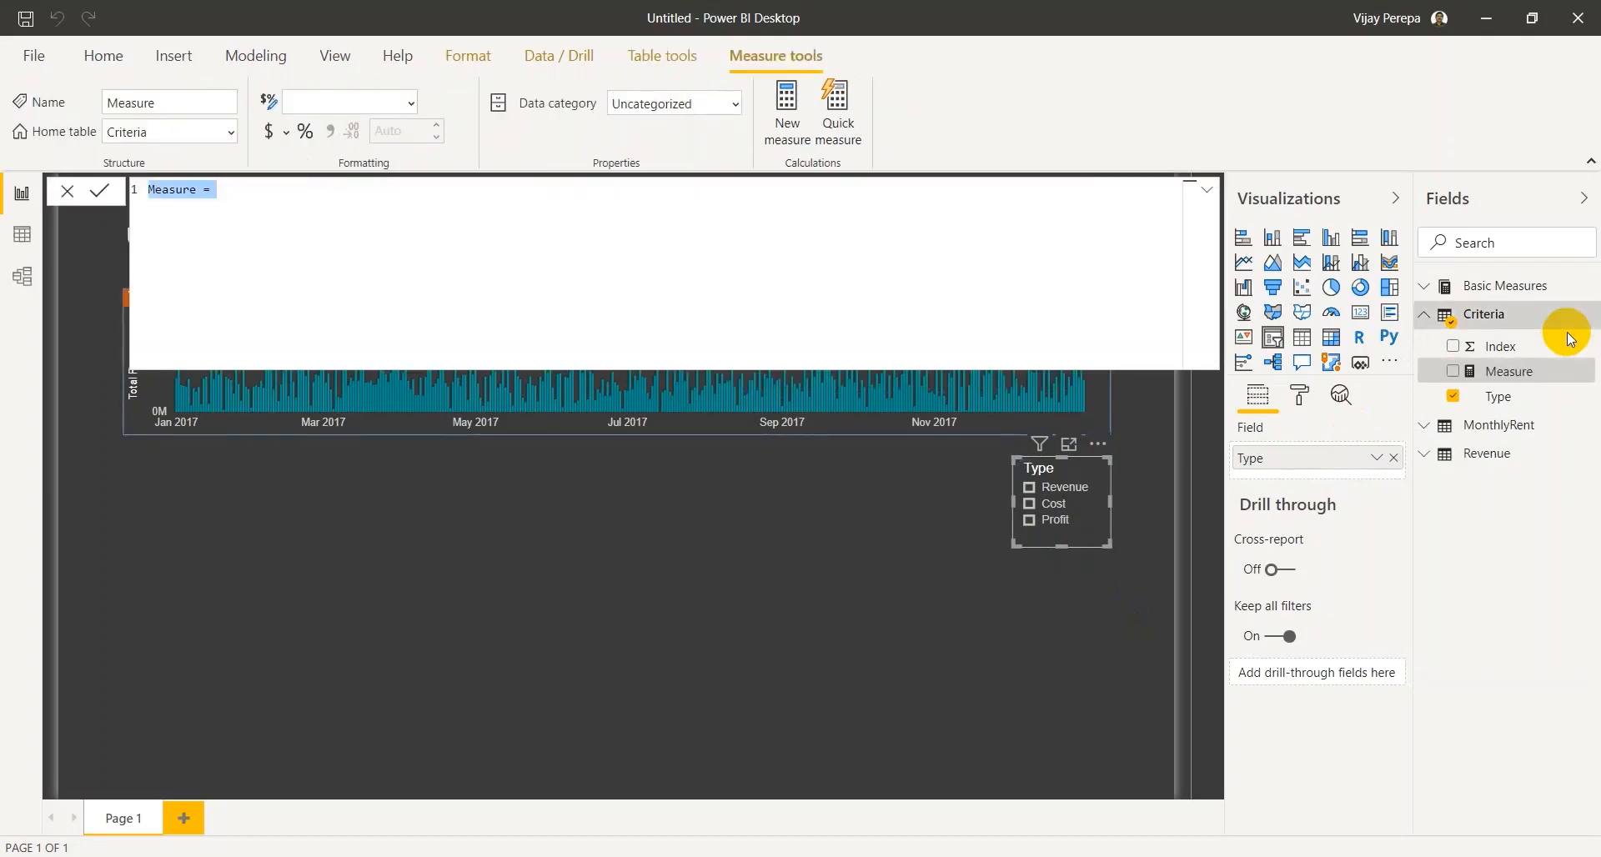
{"action": "type", "text": "Selection ="}
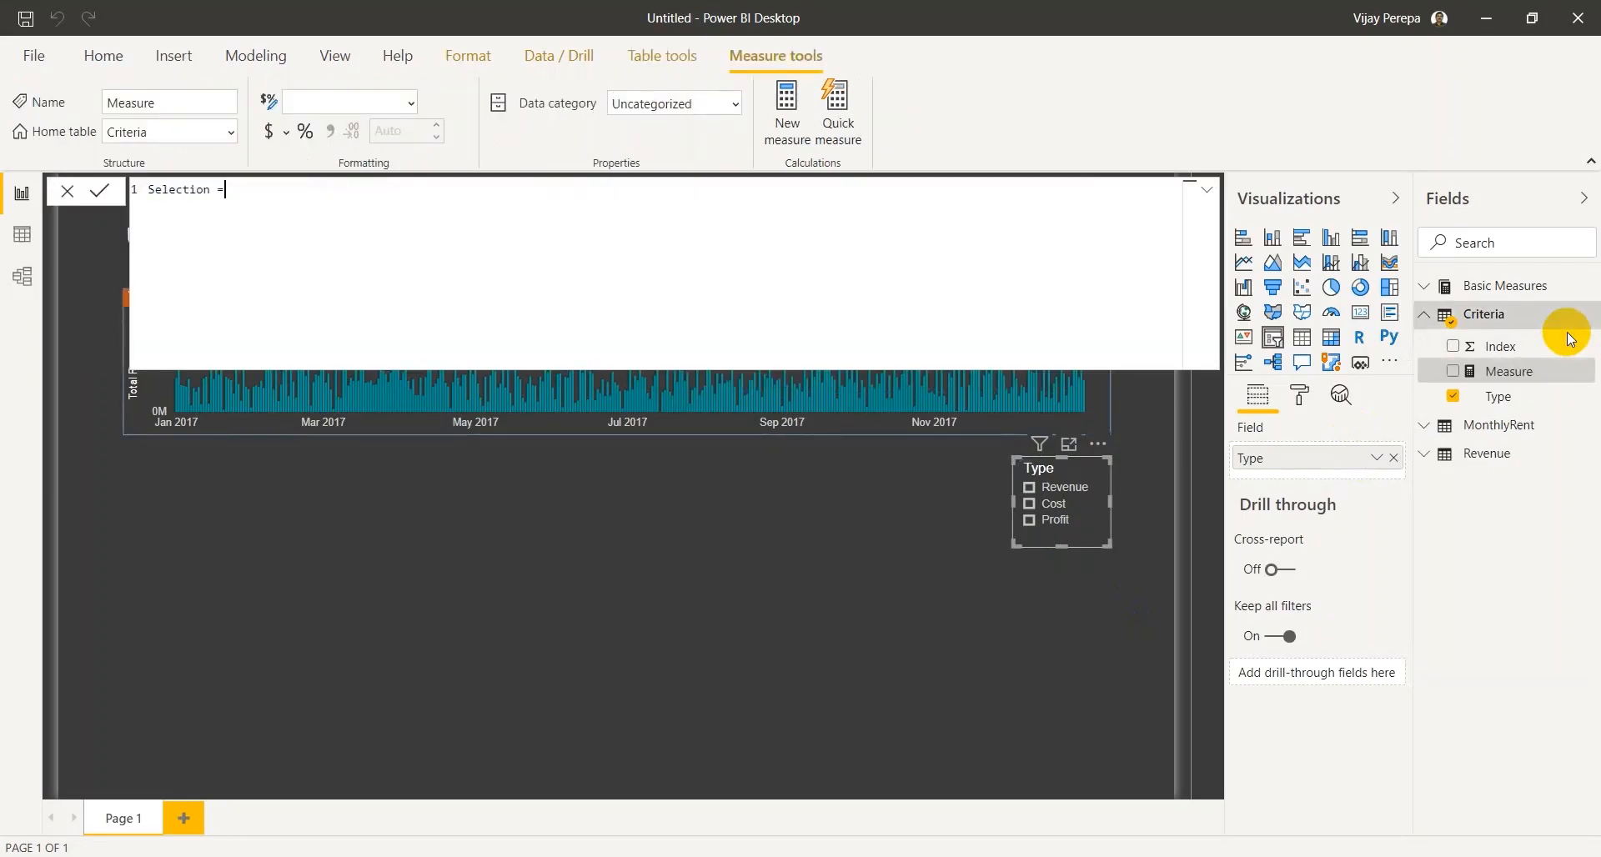
{"action": "key", "text": "shift+Return"}
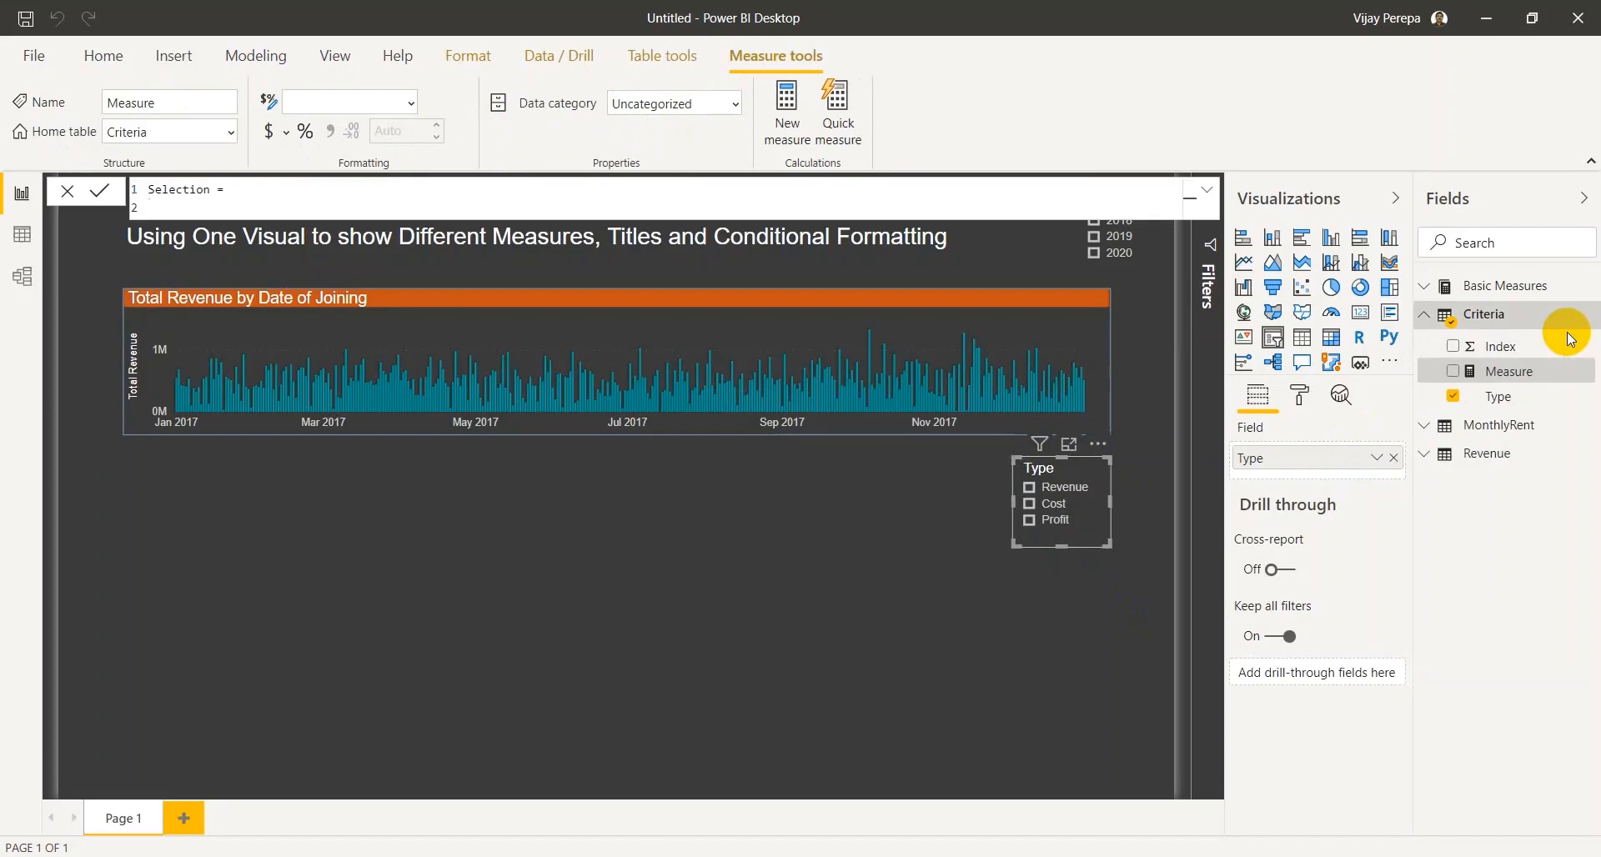
- Define the Selection measure as SELECTEDVALUE(Criteria[Type],"Revenue") and commit it
{"action": "type", "text": "sele"}
{"action": "key", "text": "Down"}
{"action": "key", "text": "Down"}
{"action": "key", "text": "Down"}
{"action": "key", "text": "Down"}
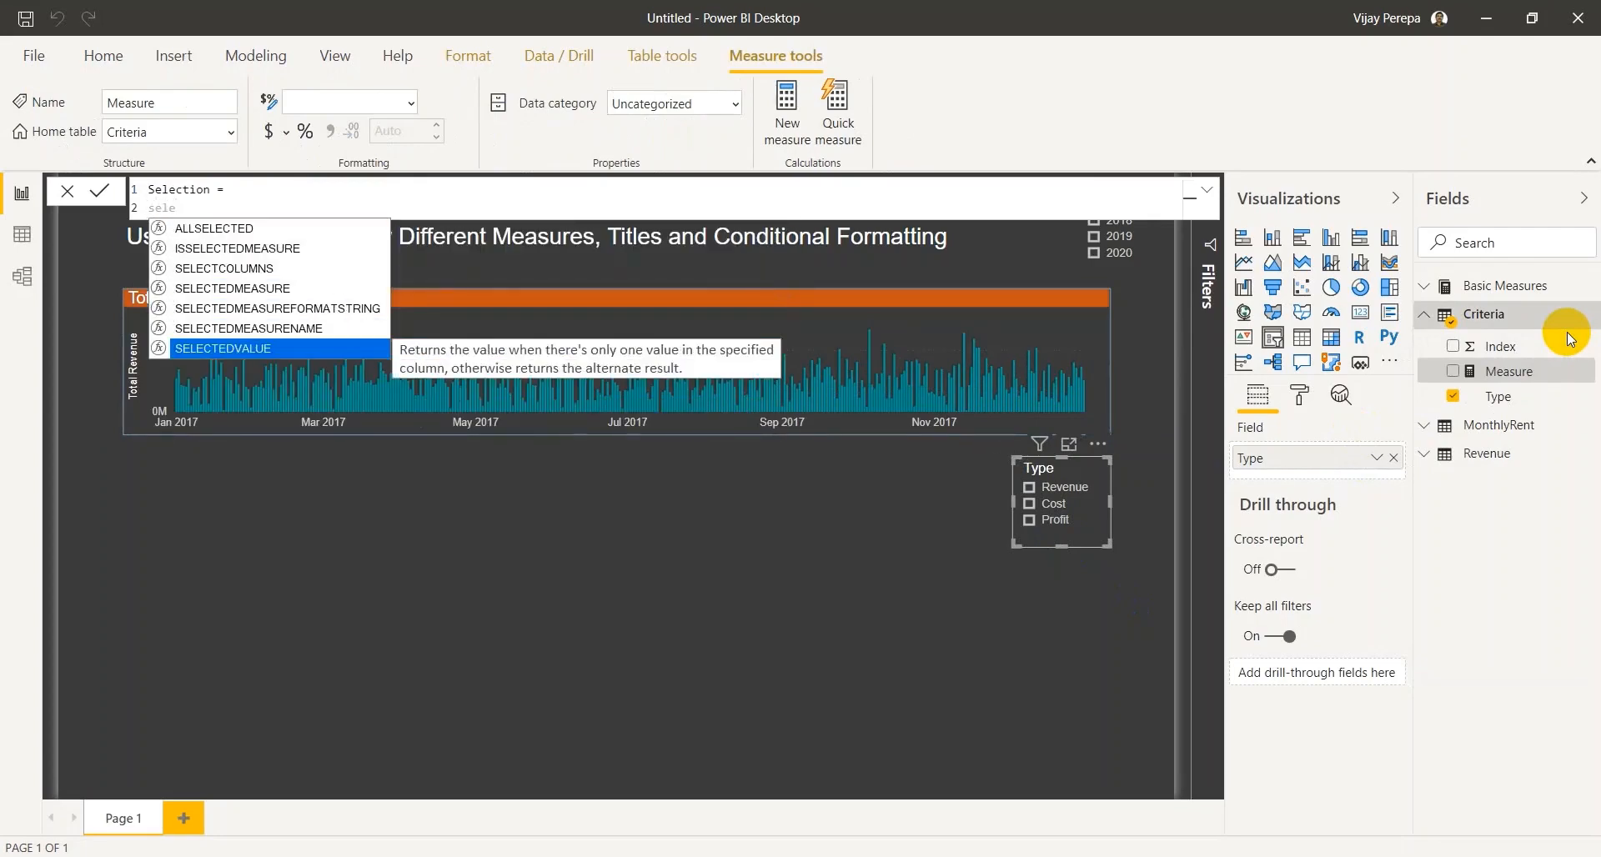
{"action": "key", "text": "Tab"}
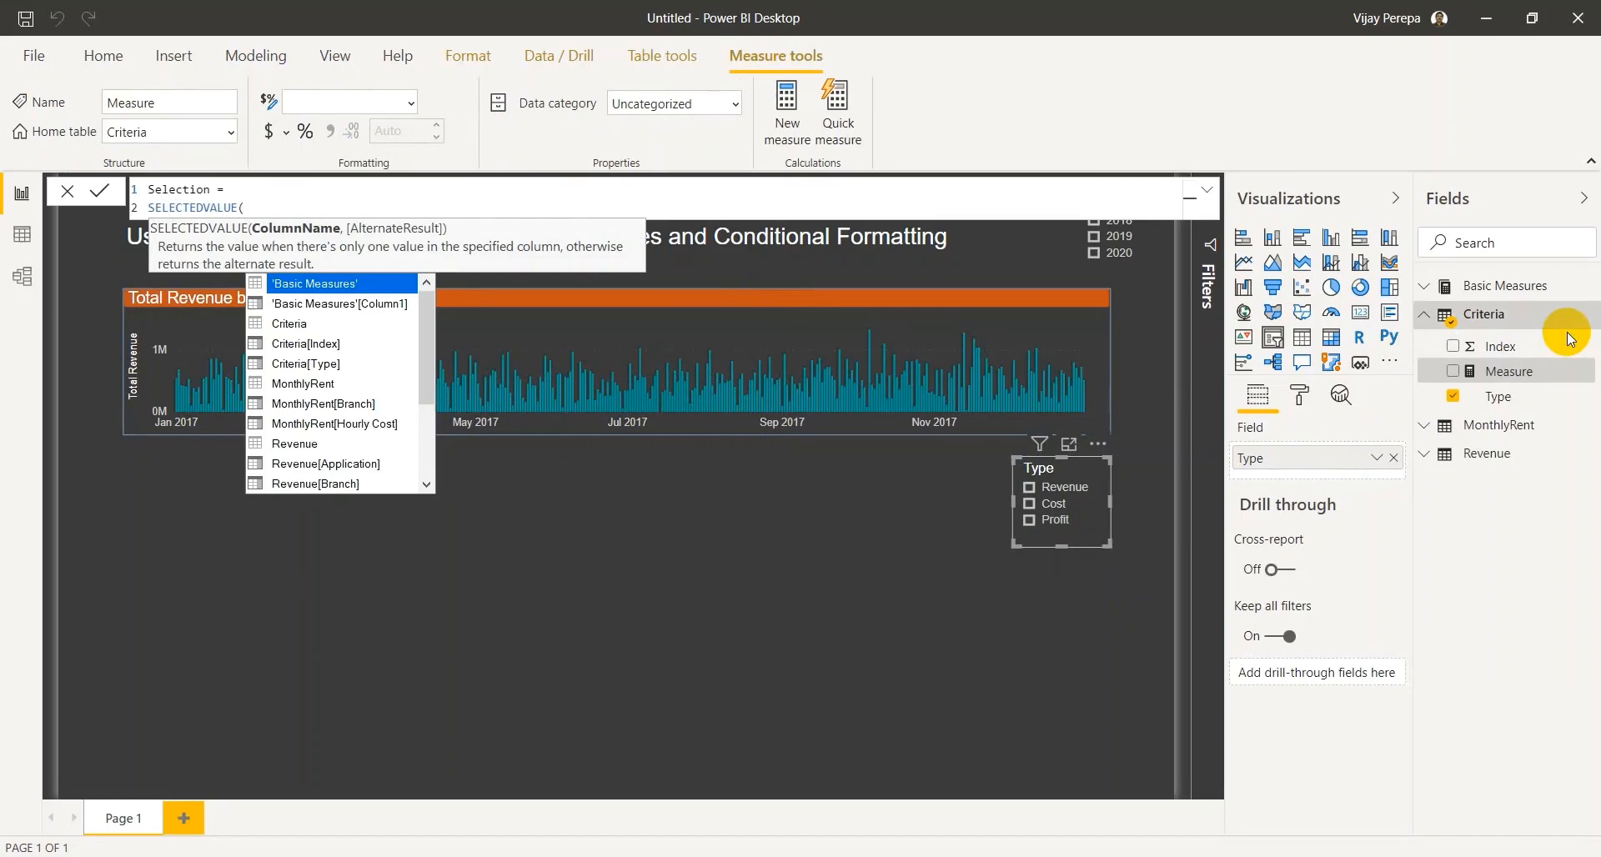
{"action": "type", "text": "Criteria[Type]"}
{"action": "key", "text": "Tab"}
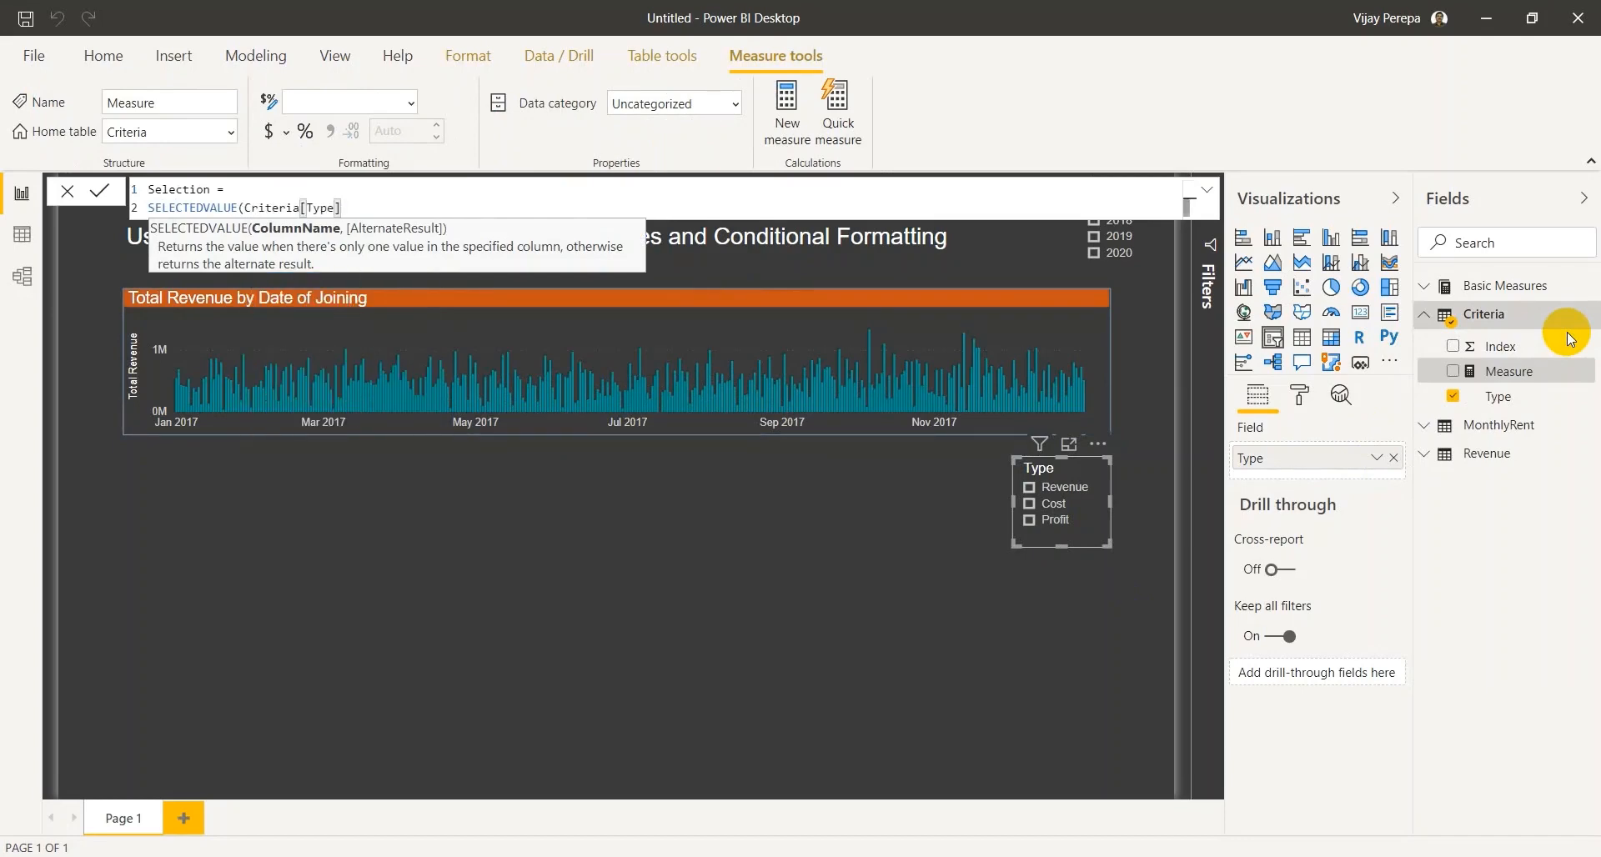
{"action": "type", "text": ","}
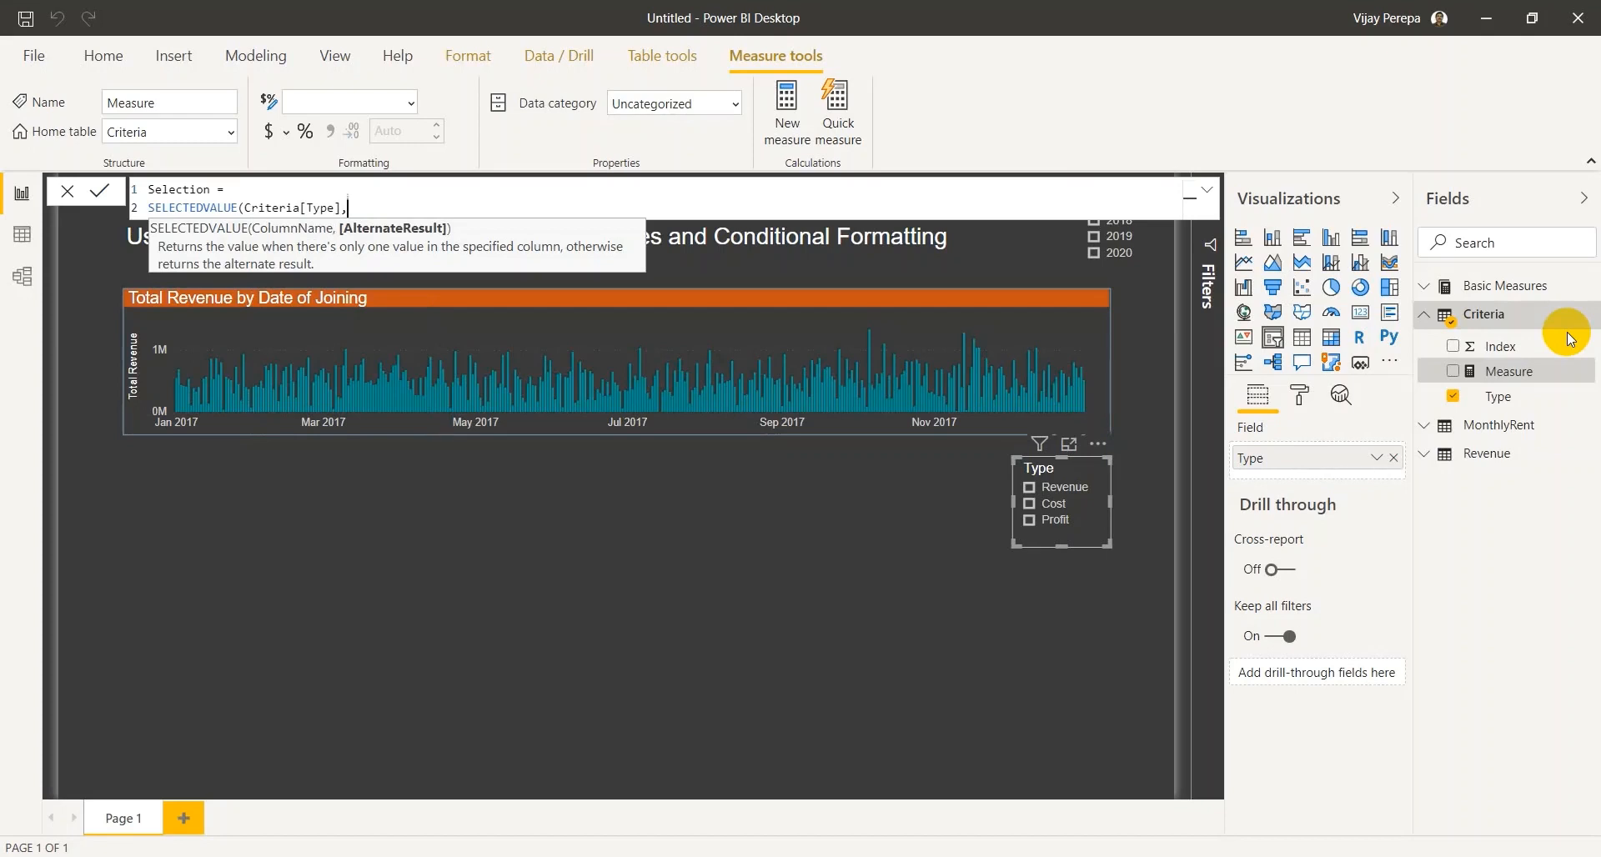
{"action": "type", "text": "\"Revenue\")"}
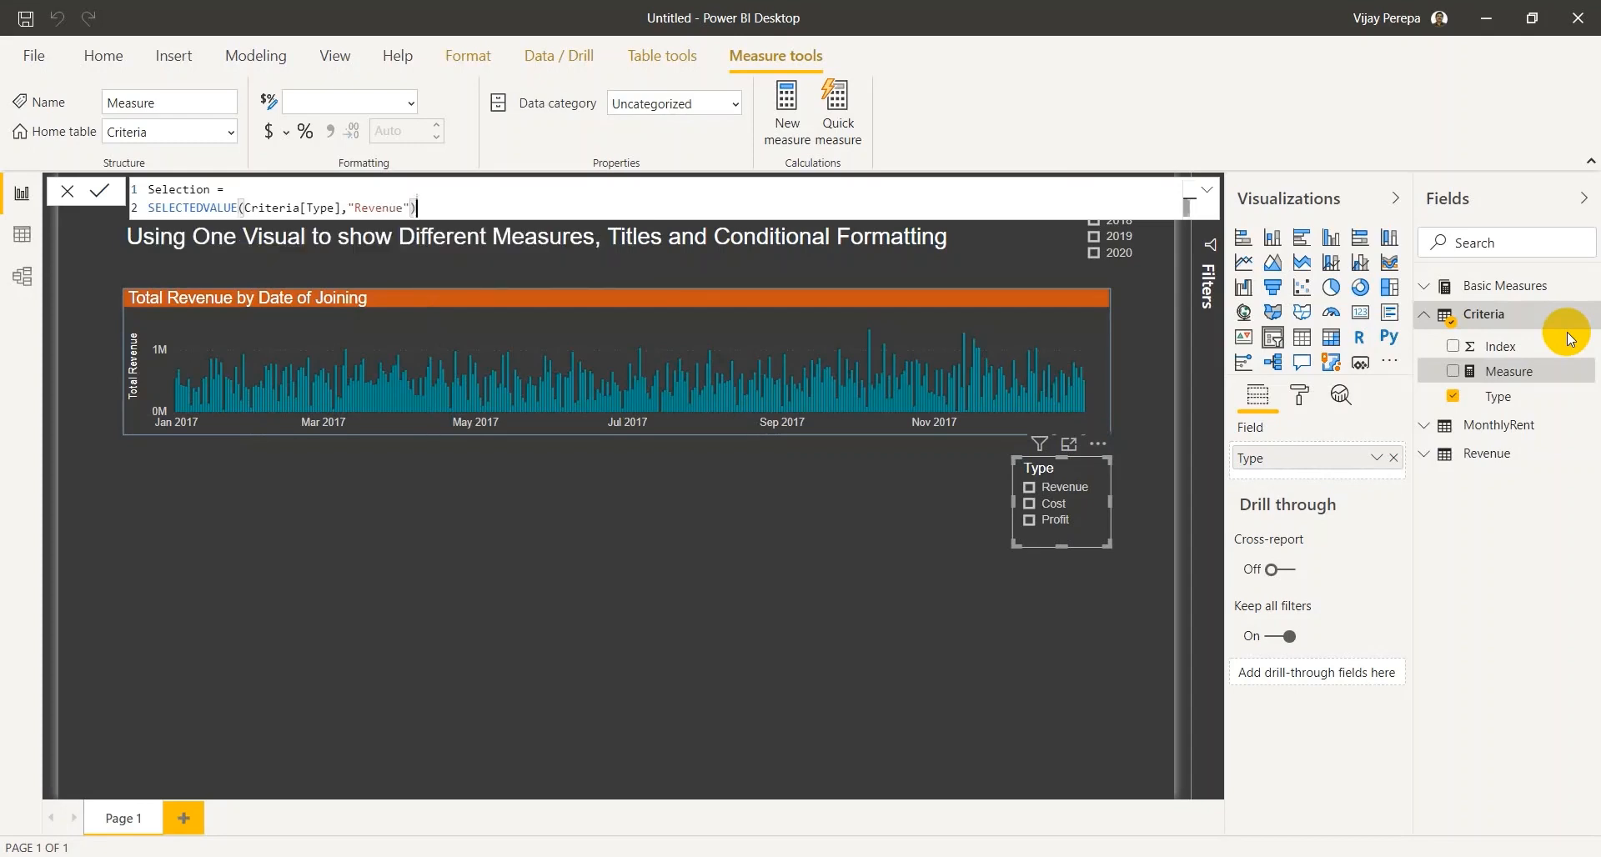
{"action": "key", "text": "Return"}
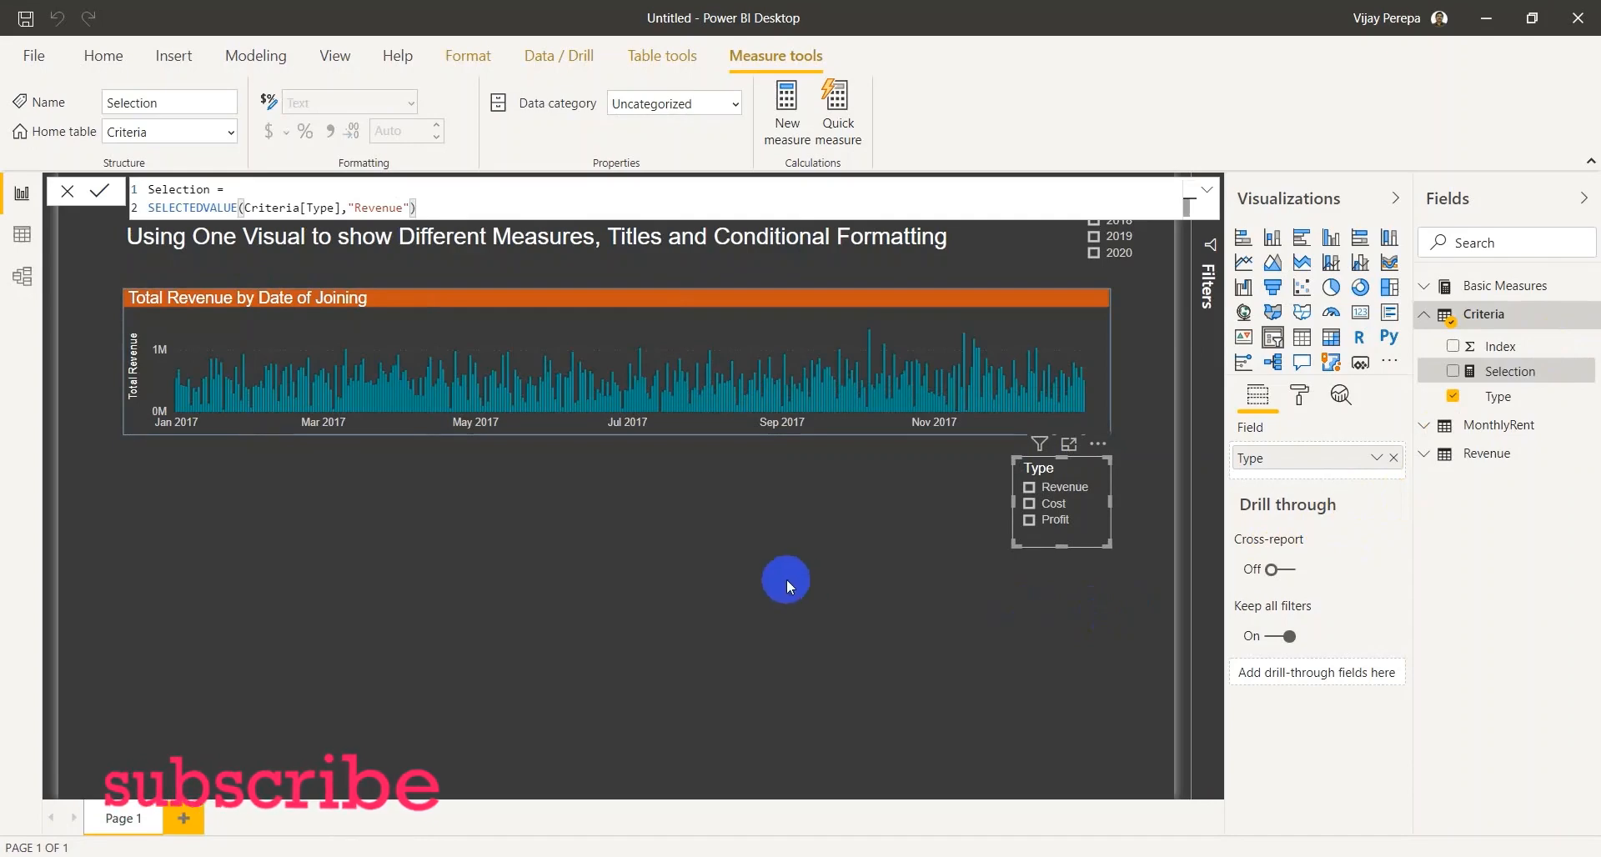
- Add a card showing the Selection measure below the revenue chart and shrink it to a compact box
{"action": "left_click", "coordinate": [784, 578]}
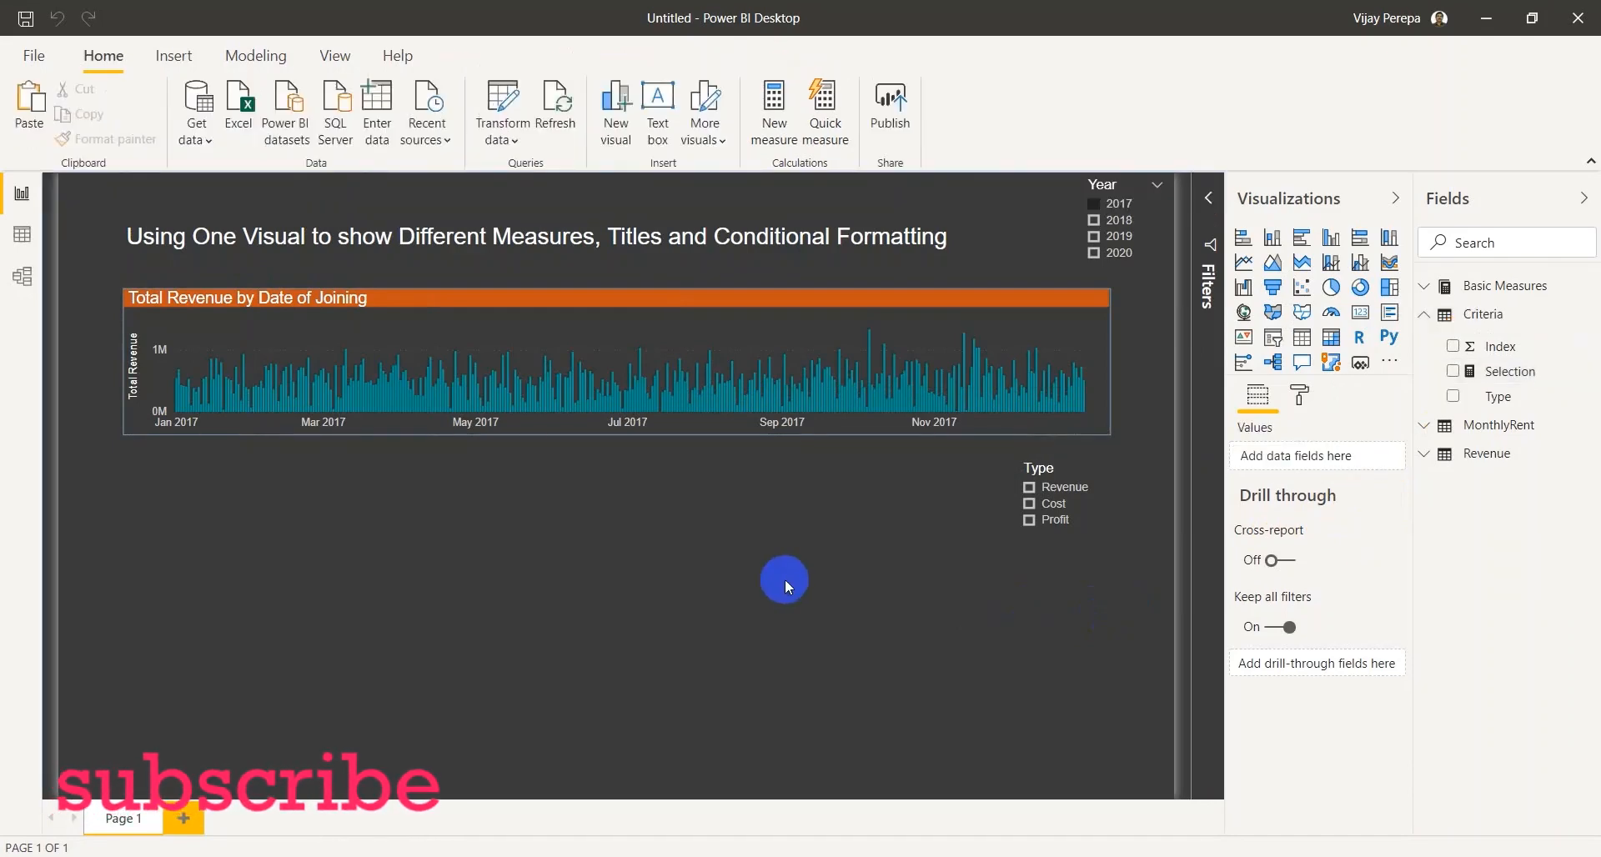
{"action": "left_click", "coordinate": [1097, 532]}
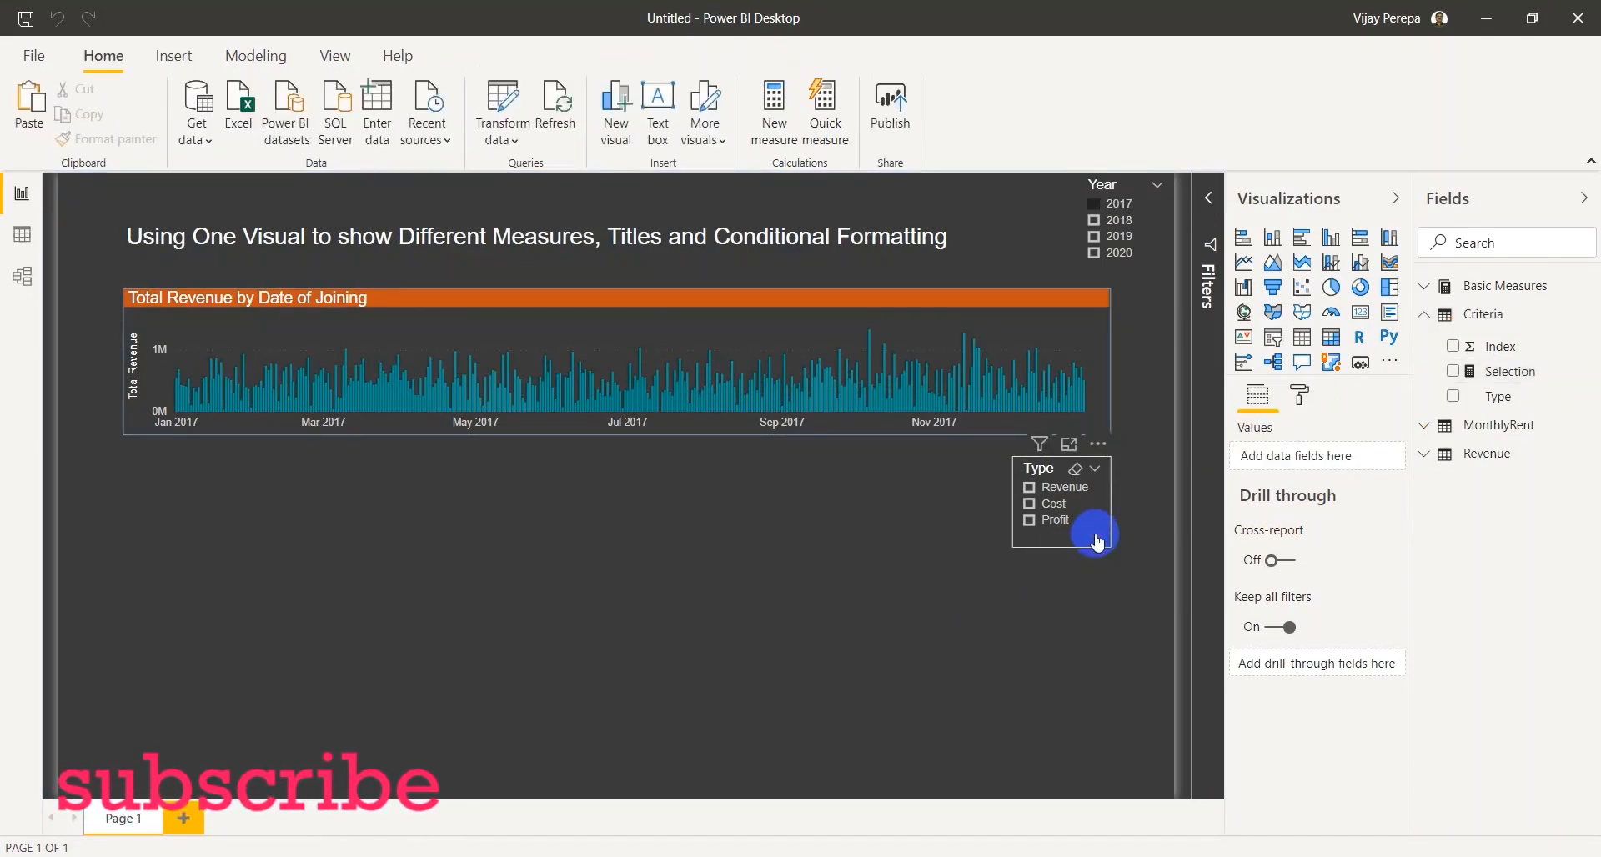
{"action": "left_click", "coordinate": [886, 572]}
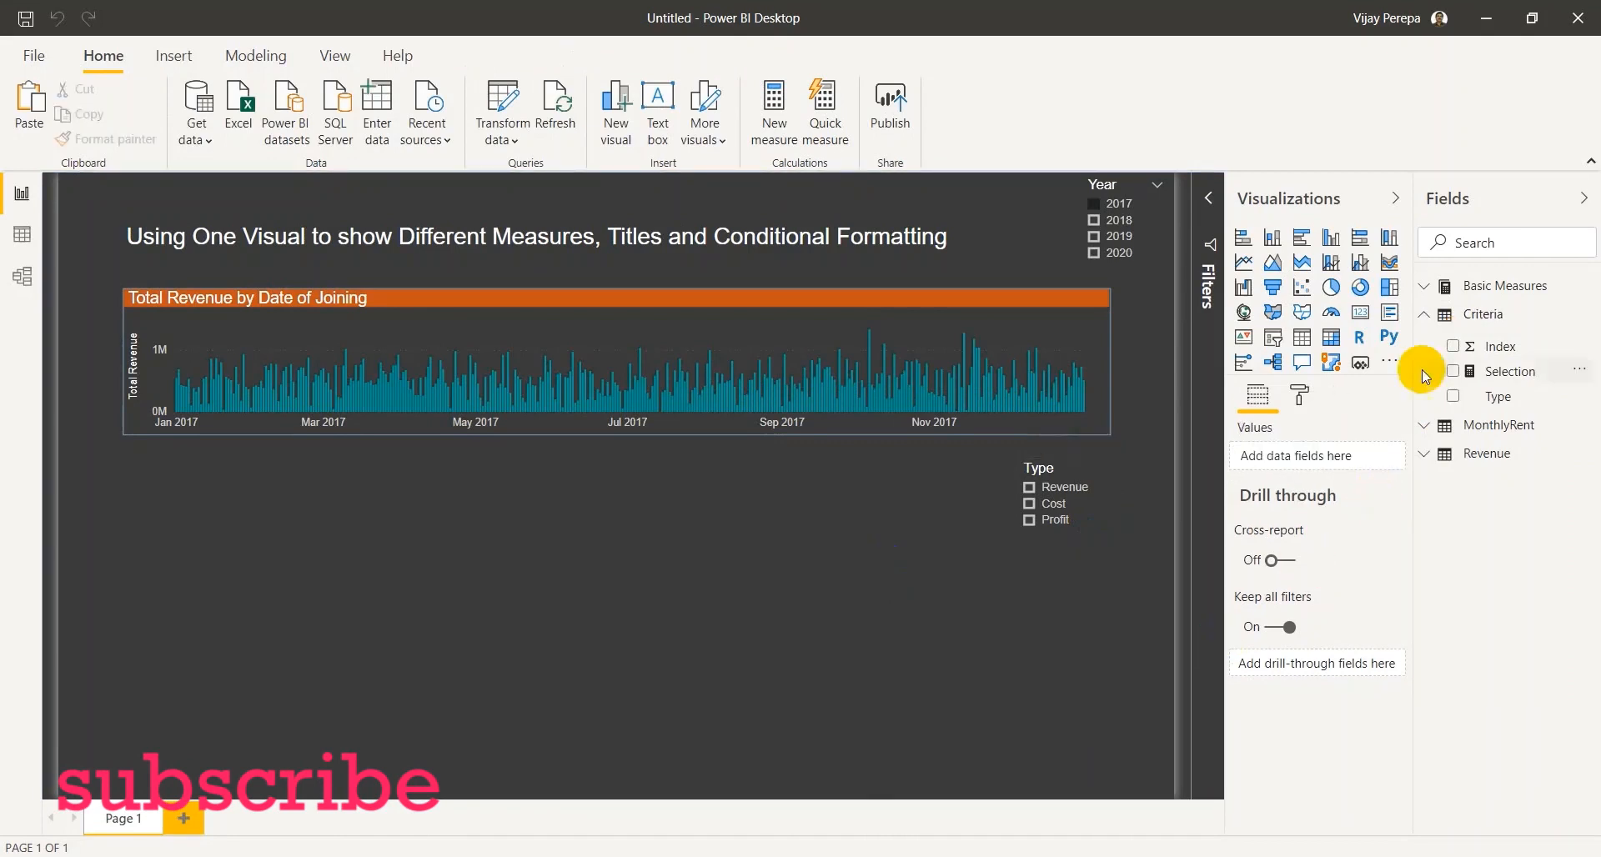
{"action": "left_click", "coordinate": [1361, 314]}
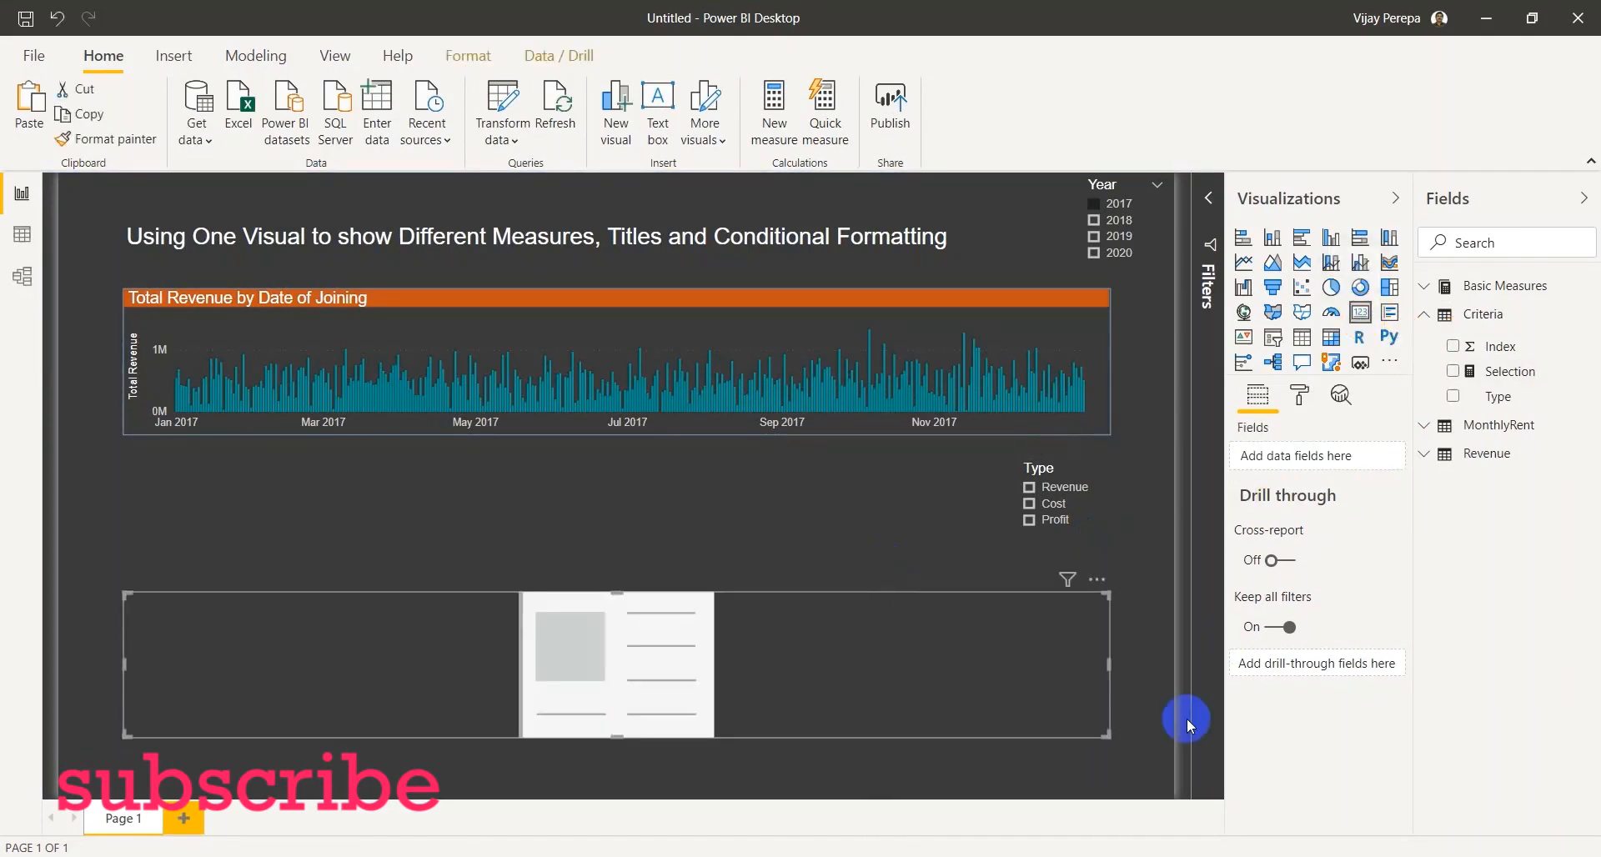
{"action": "left_click_drag", "start_coordinate": [1112, 665], "coordinate": [669, 566]}
{"action": "left_click_drag", "start_coordinate": [1496, 371], "coordinate": [552, 542]}
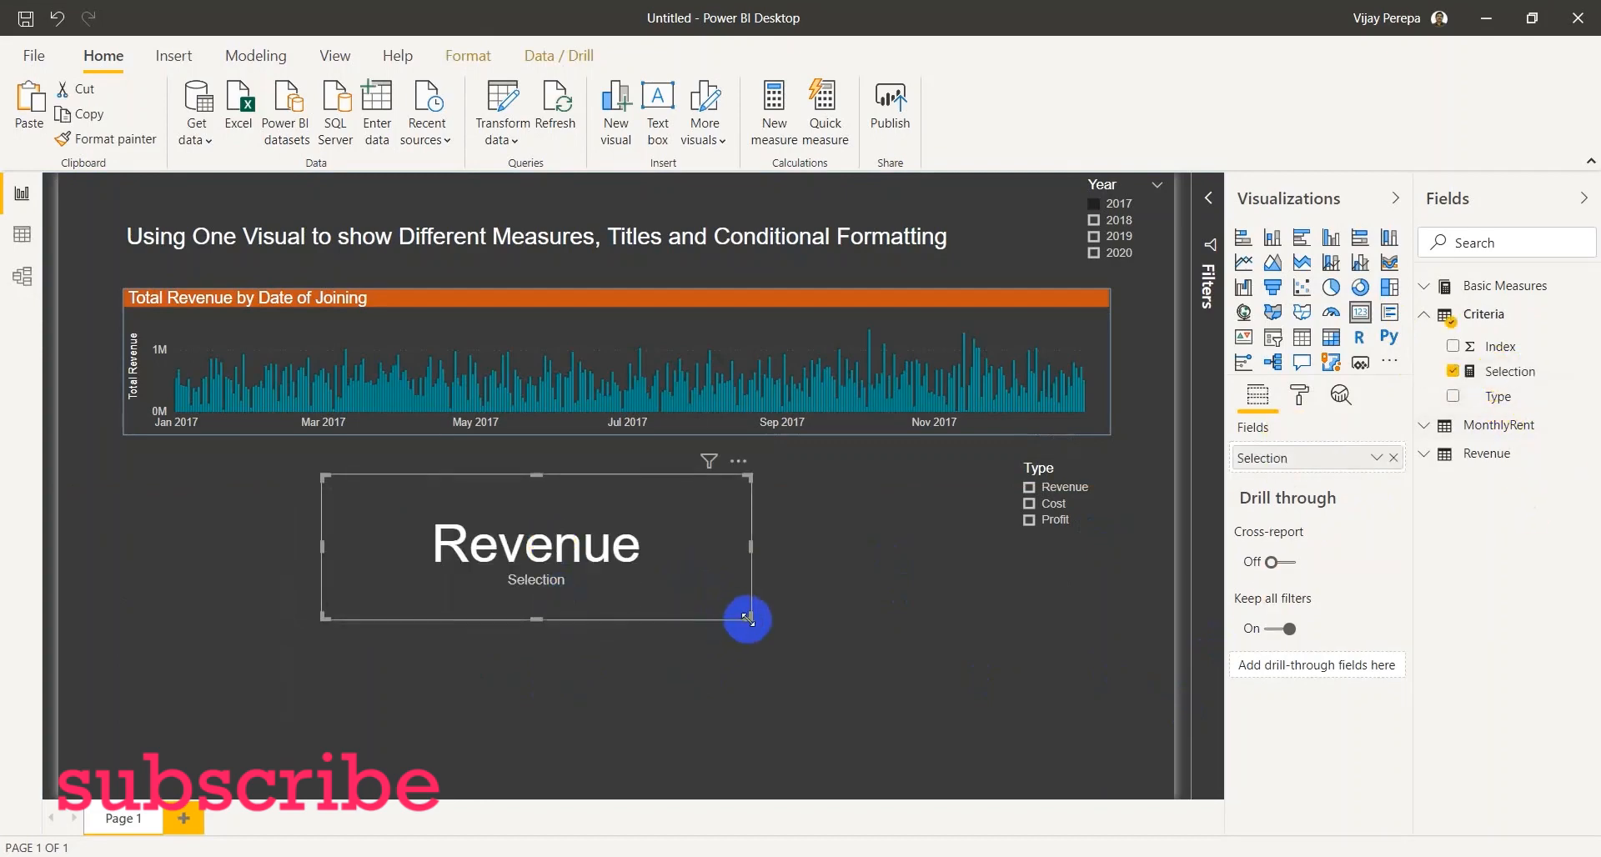
{"action": "left_click_drag", "start_coordinate": [746, 617], "coordinate": [593, 642]}
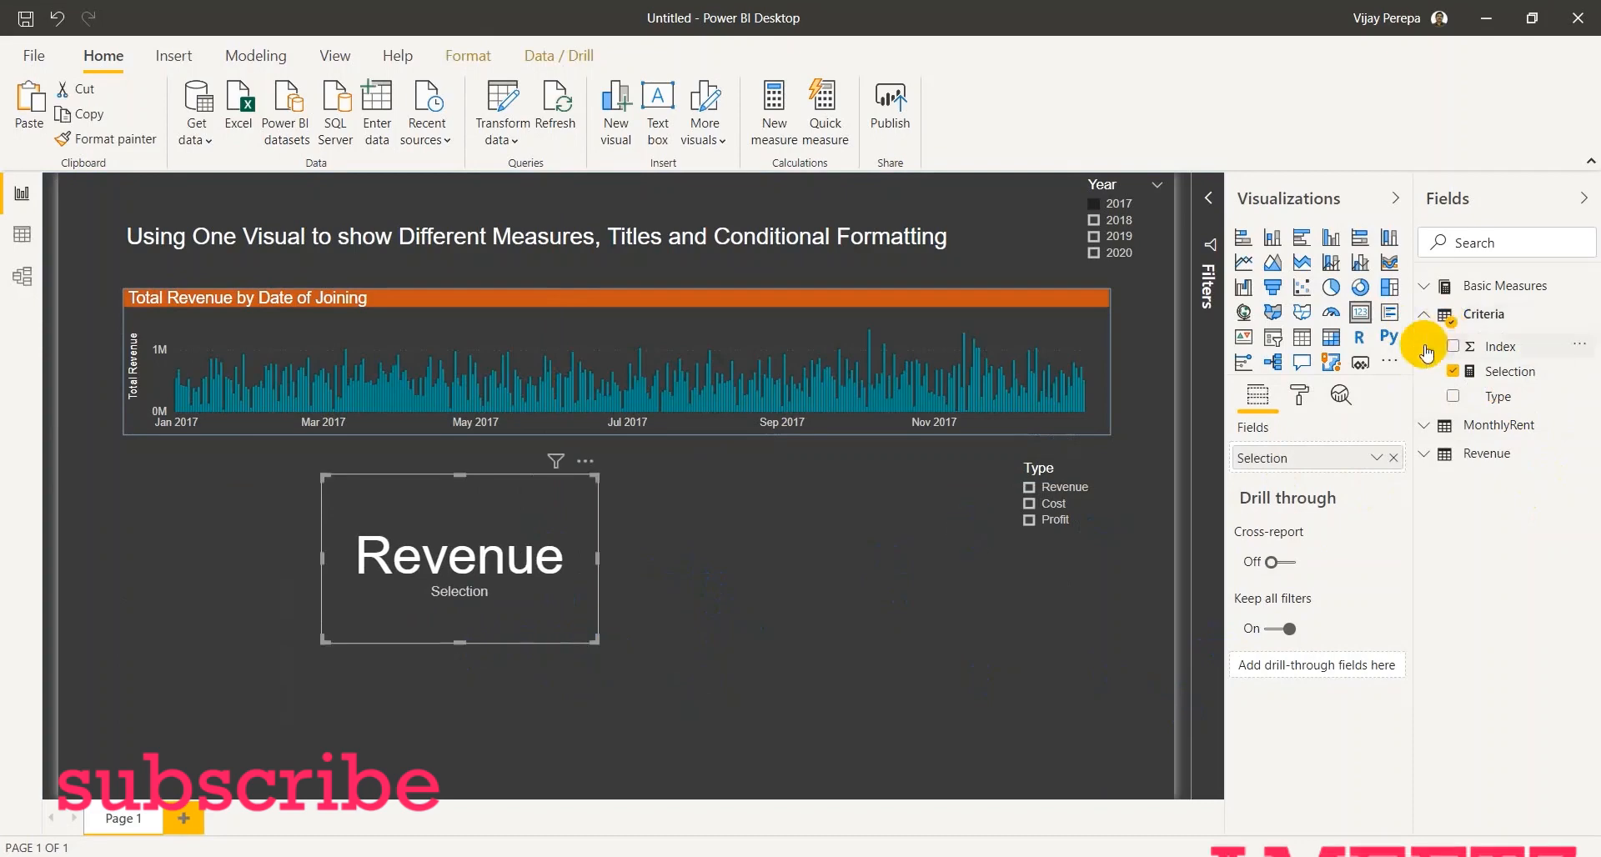
- Review the Selection formula and test its card by choosing Cost, Profit and Revenue in the Type slicer
{"action": "left_click", "coordinate": [1505, 374]}
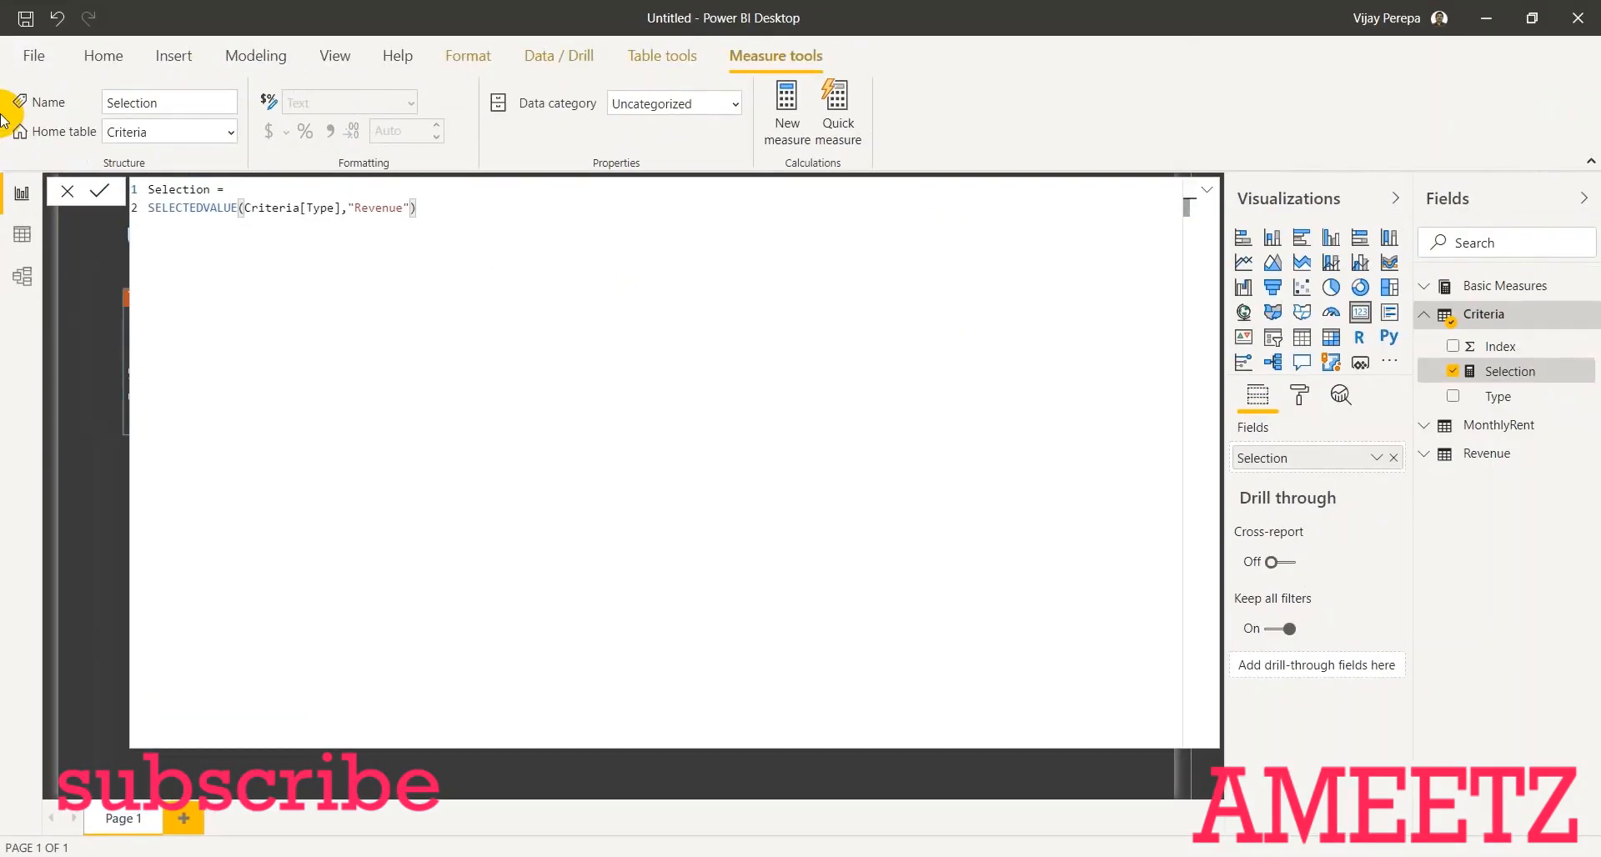
{"action": "left_click", "coordinate": [1207, 189]}
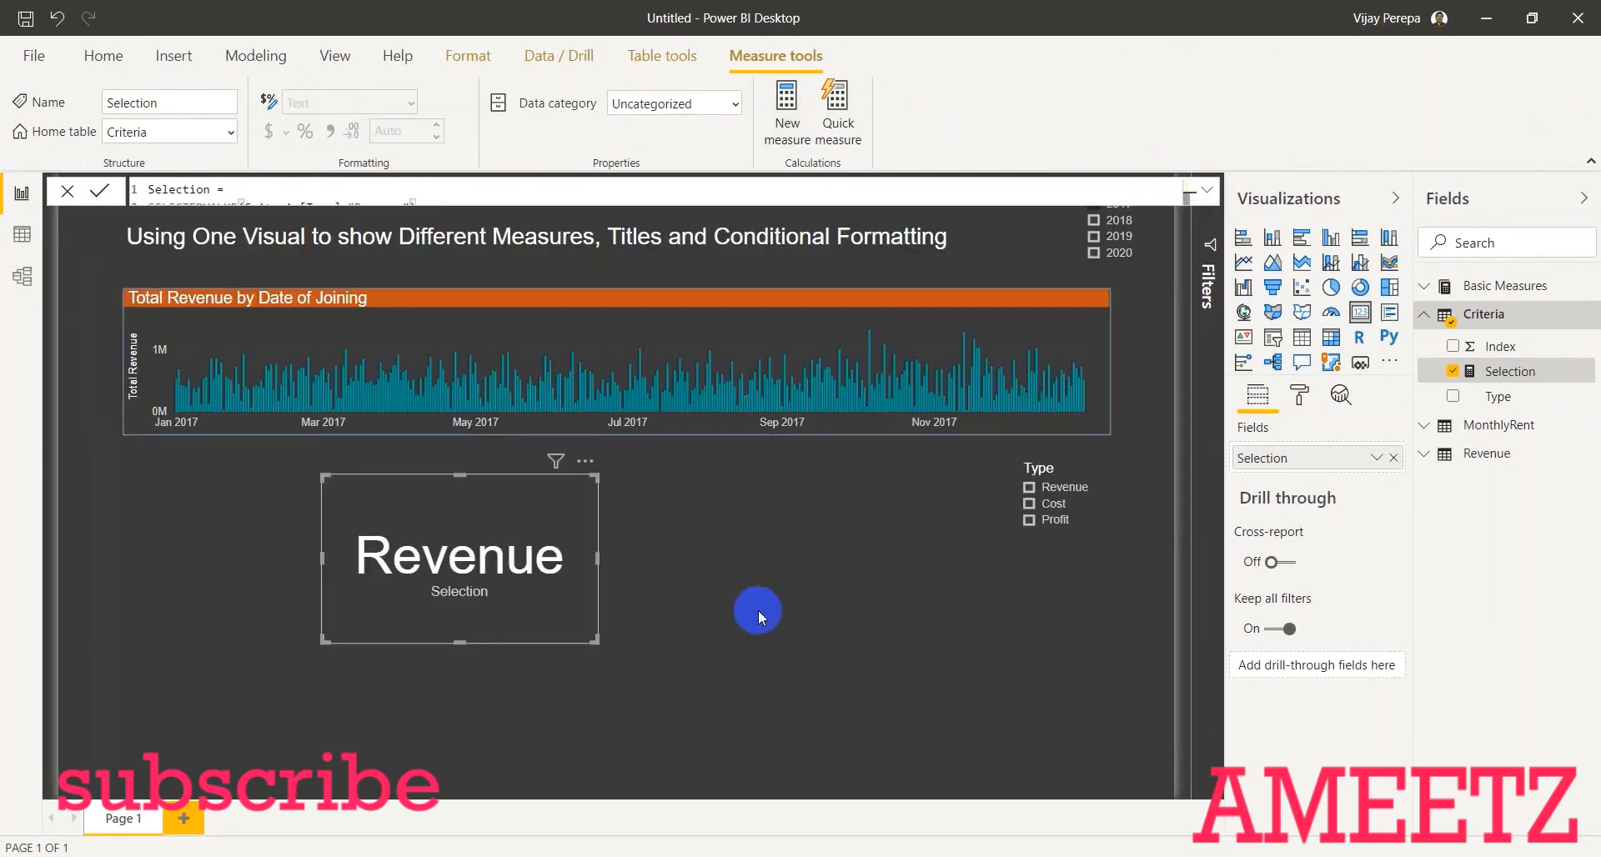
{"action": "left_click", "coordinate": [1055, 506]}
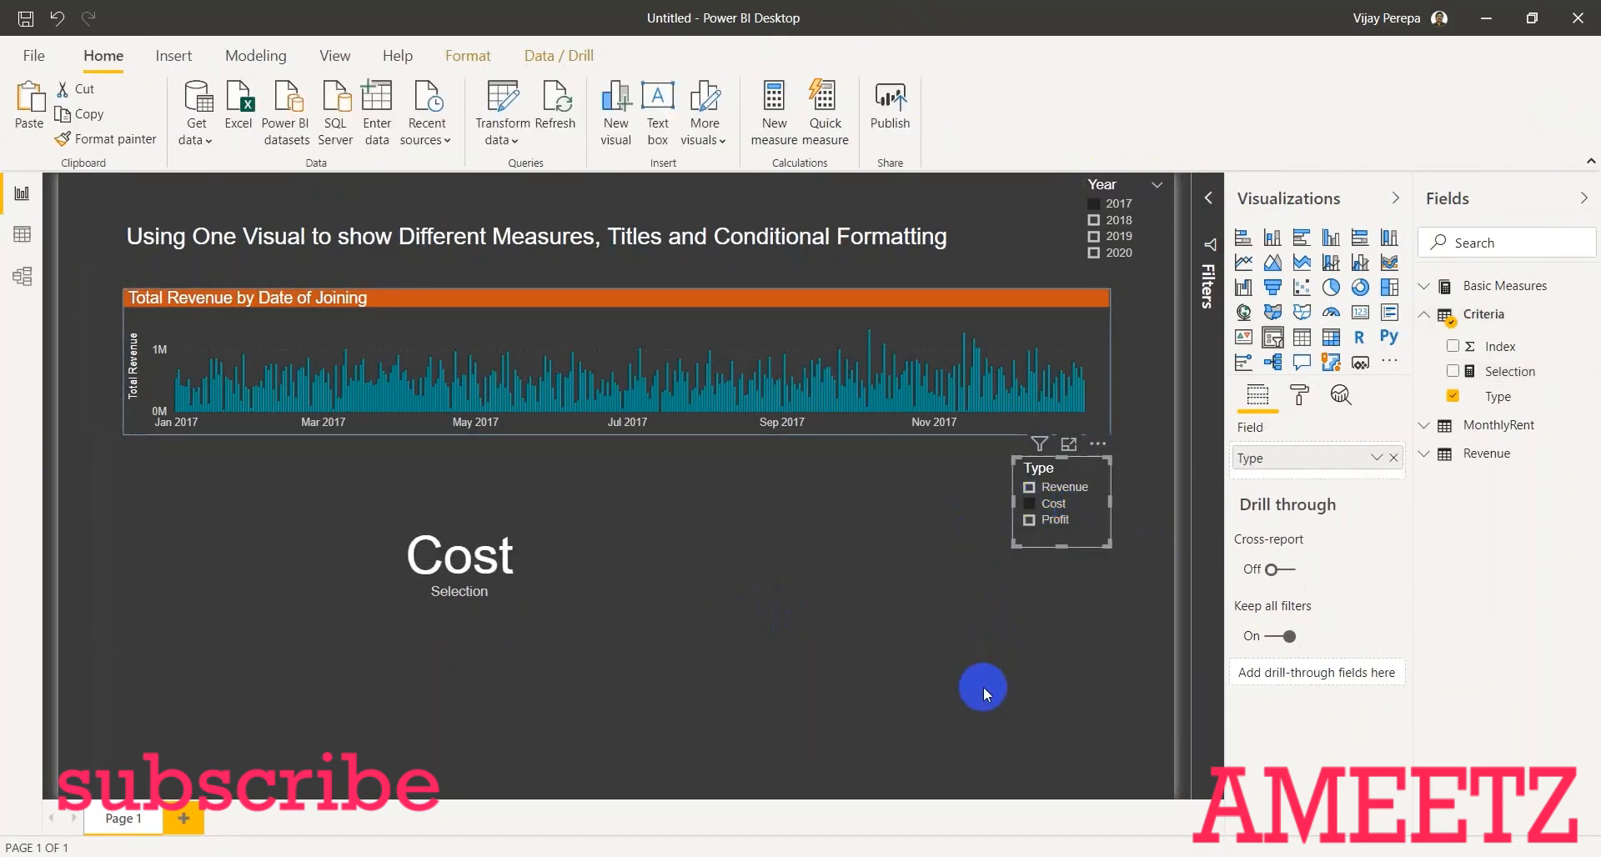
{"action": "left_click", "coordinate": [1030, 519]}
{"action": "left_click", "coordinate": [1033, 488]}
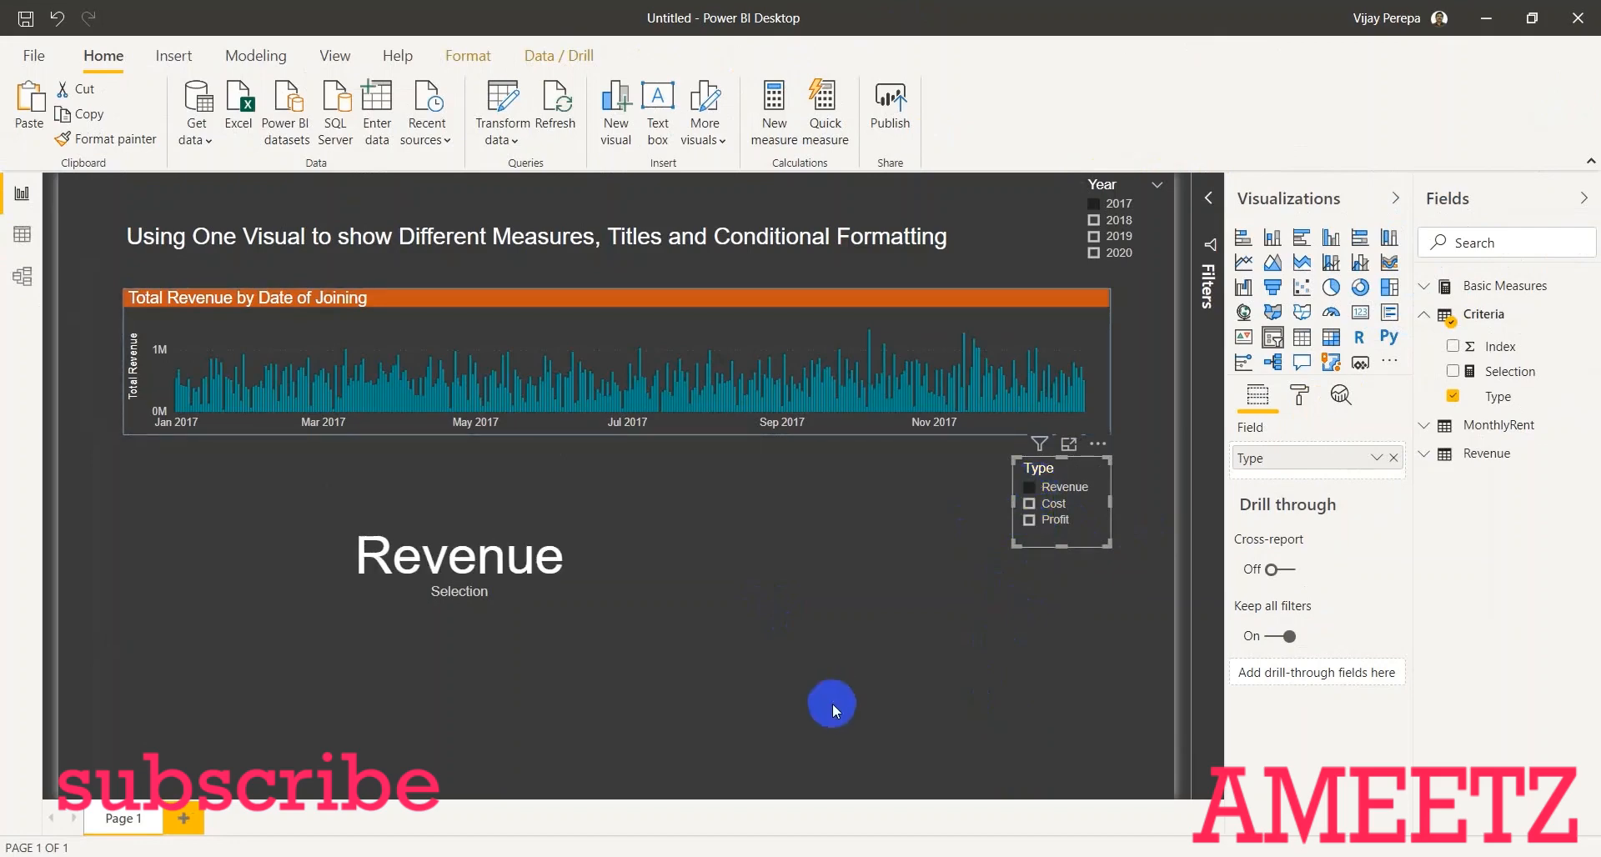
{"action": "left_click", "coordinate": [554, 623]}
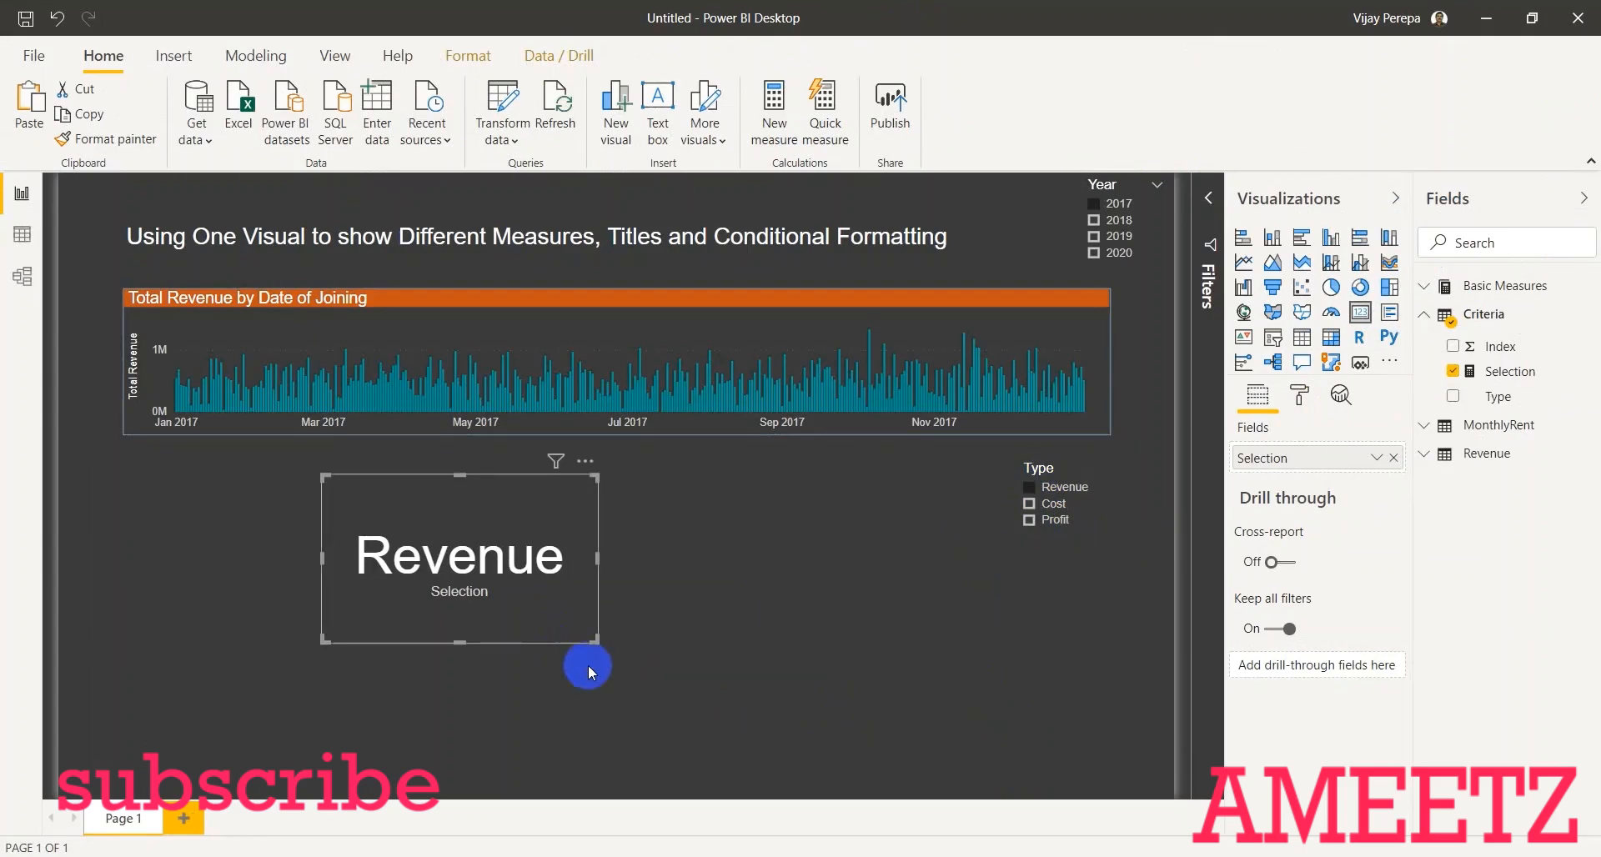
{"action": "left_click", "coordinate": [1005, 677]}
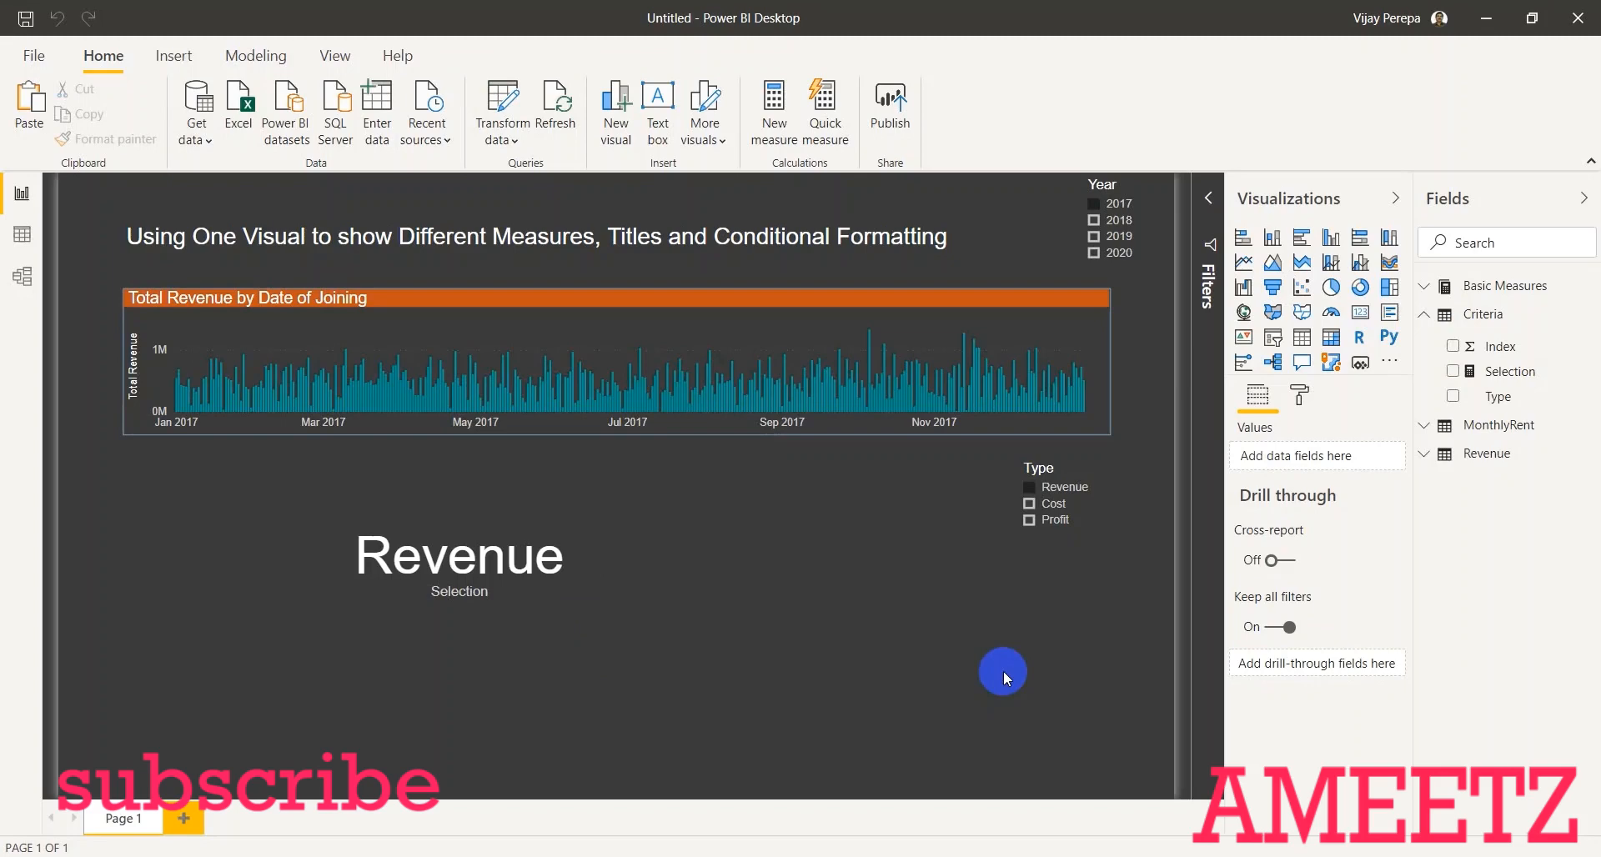
- Create a Criteria Selection measure using SWITCH(TRUE()) to return Total Revenue, Total Cost or Total Profit by Selection, defaulting to Total Revenue
{"action": "left_click", "coordinate": [1589, 317]}
{"action": "left_click", "coordinate": [1561, 338]}
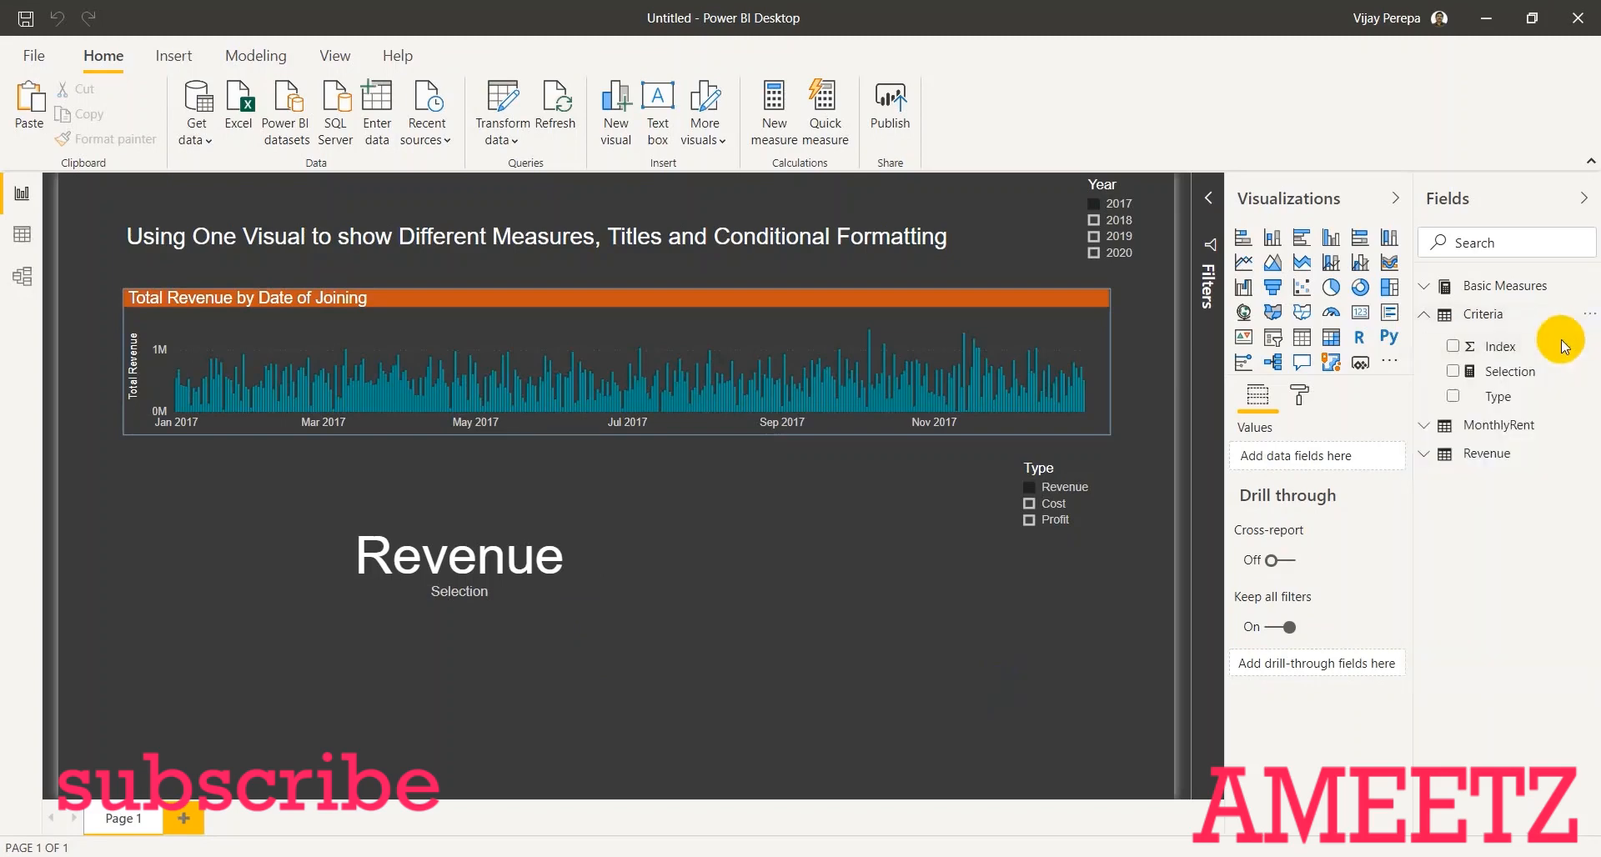
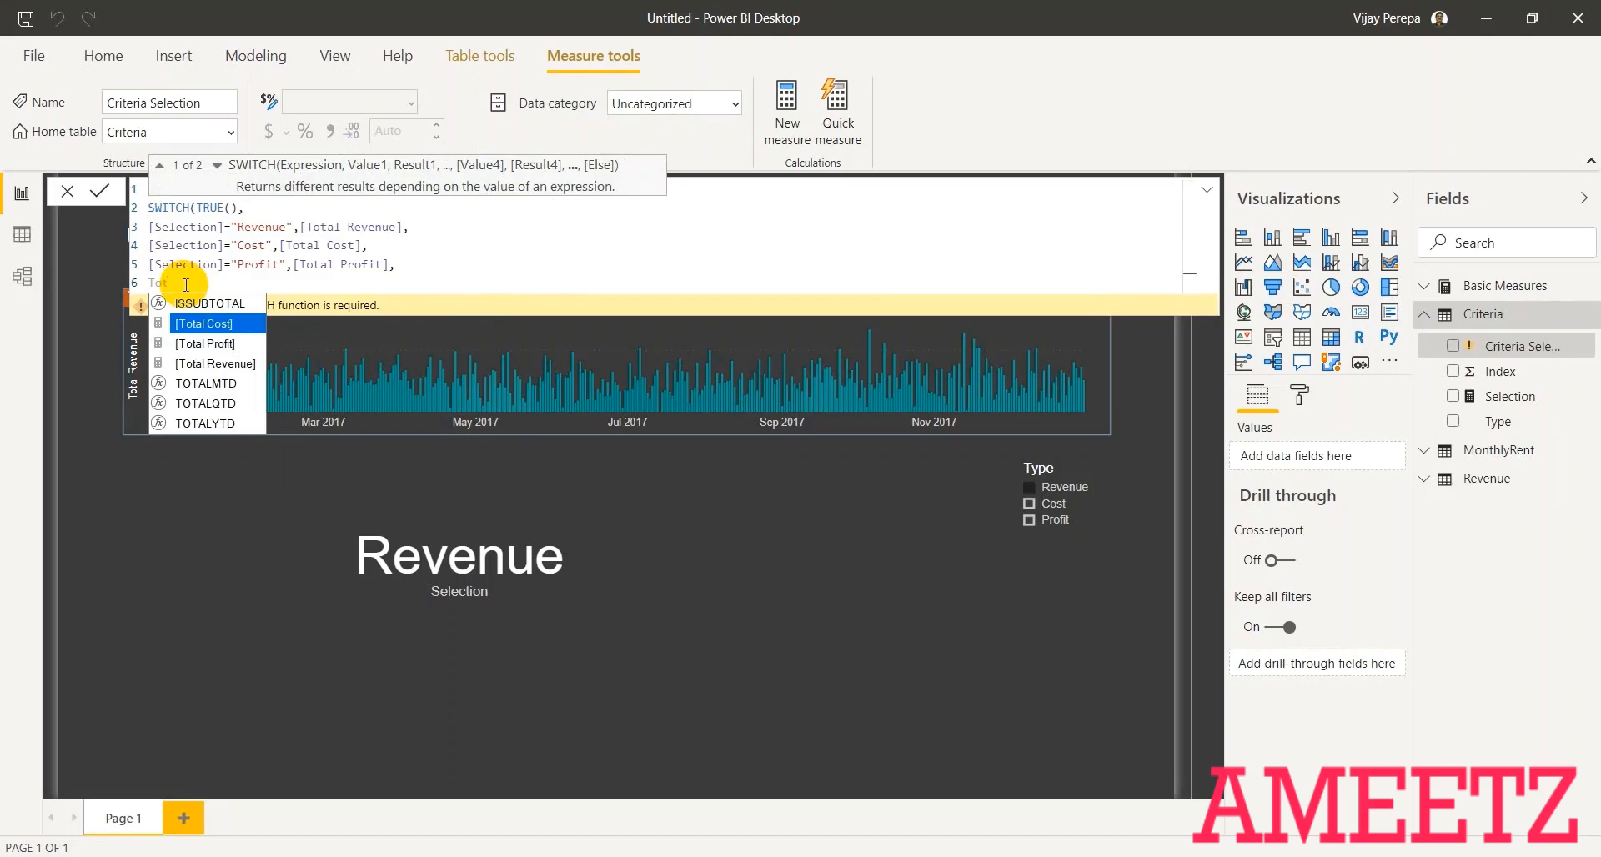
{"action": "key", "text": "Tab"}
{"action": "type", "text": ")"}
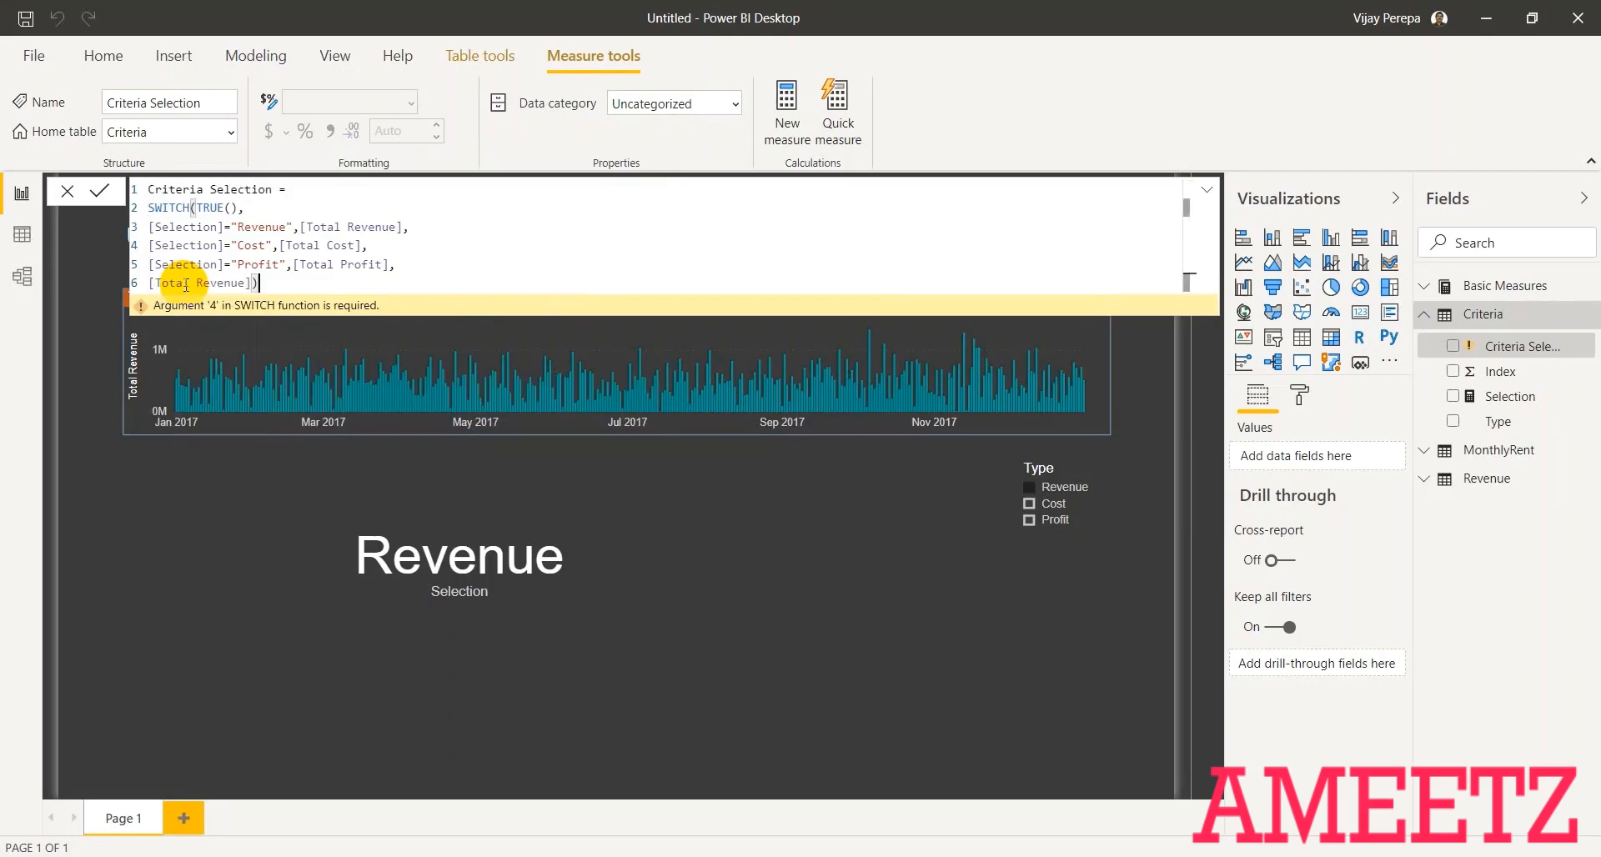
{"action": "key", "text": "Return"}
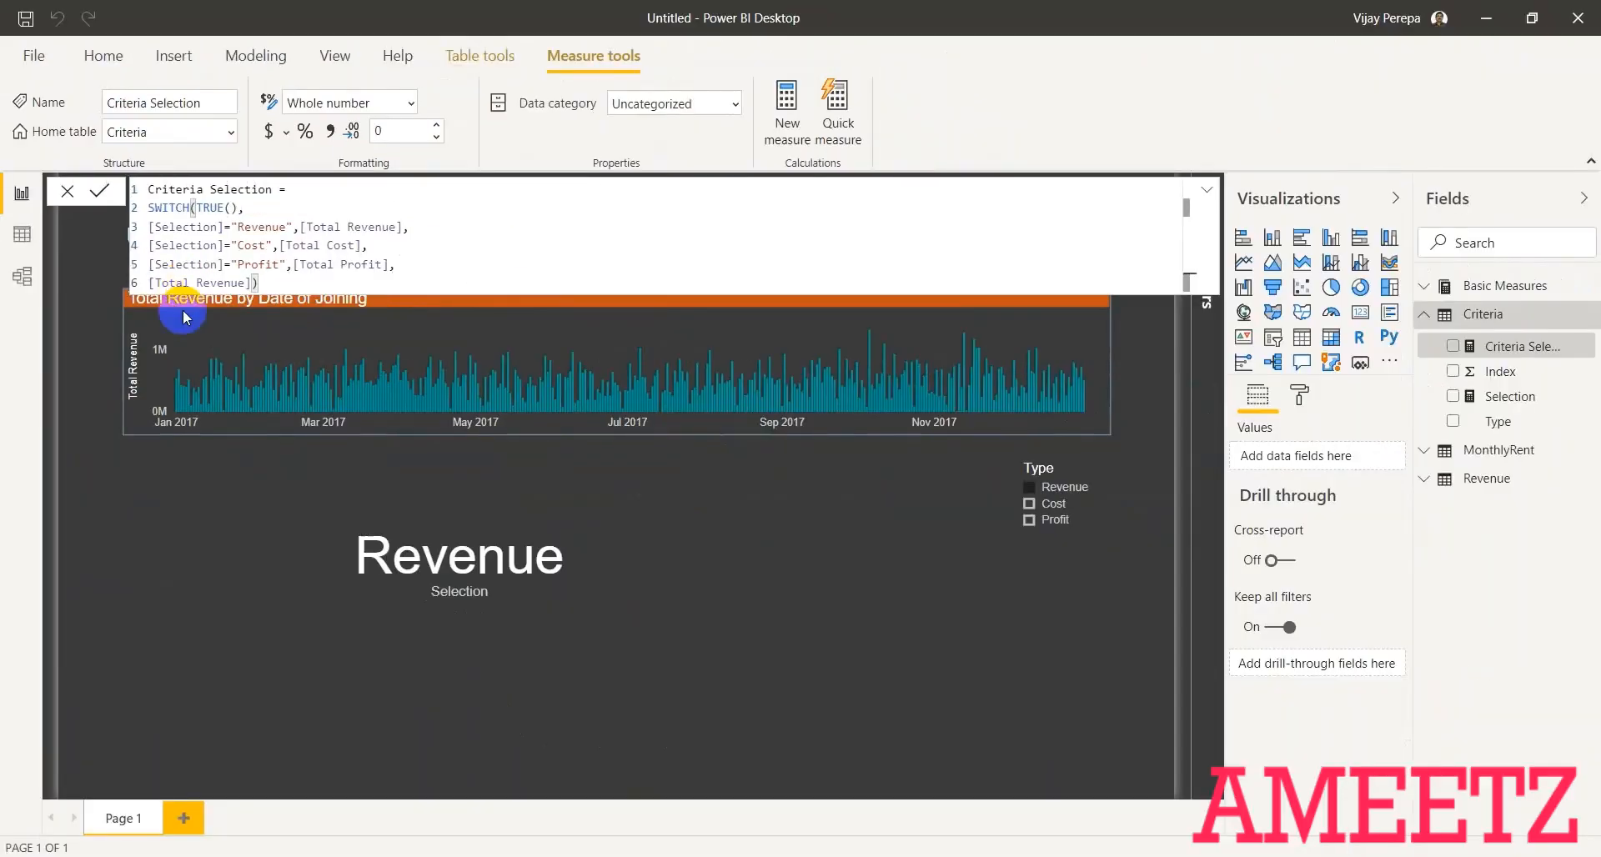
- Duplicate the Selection card, place the copy beside it and replace its field with Criteria Selection
{"action": "left_click", "coordinate": [484, 583]}
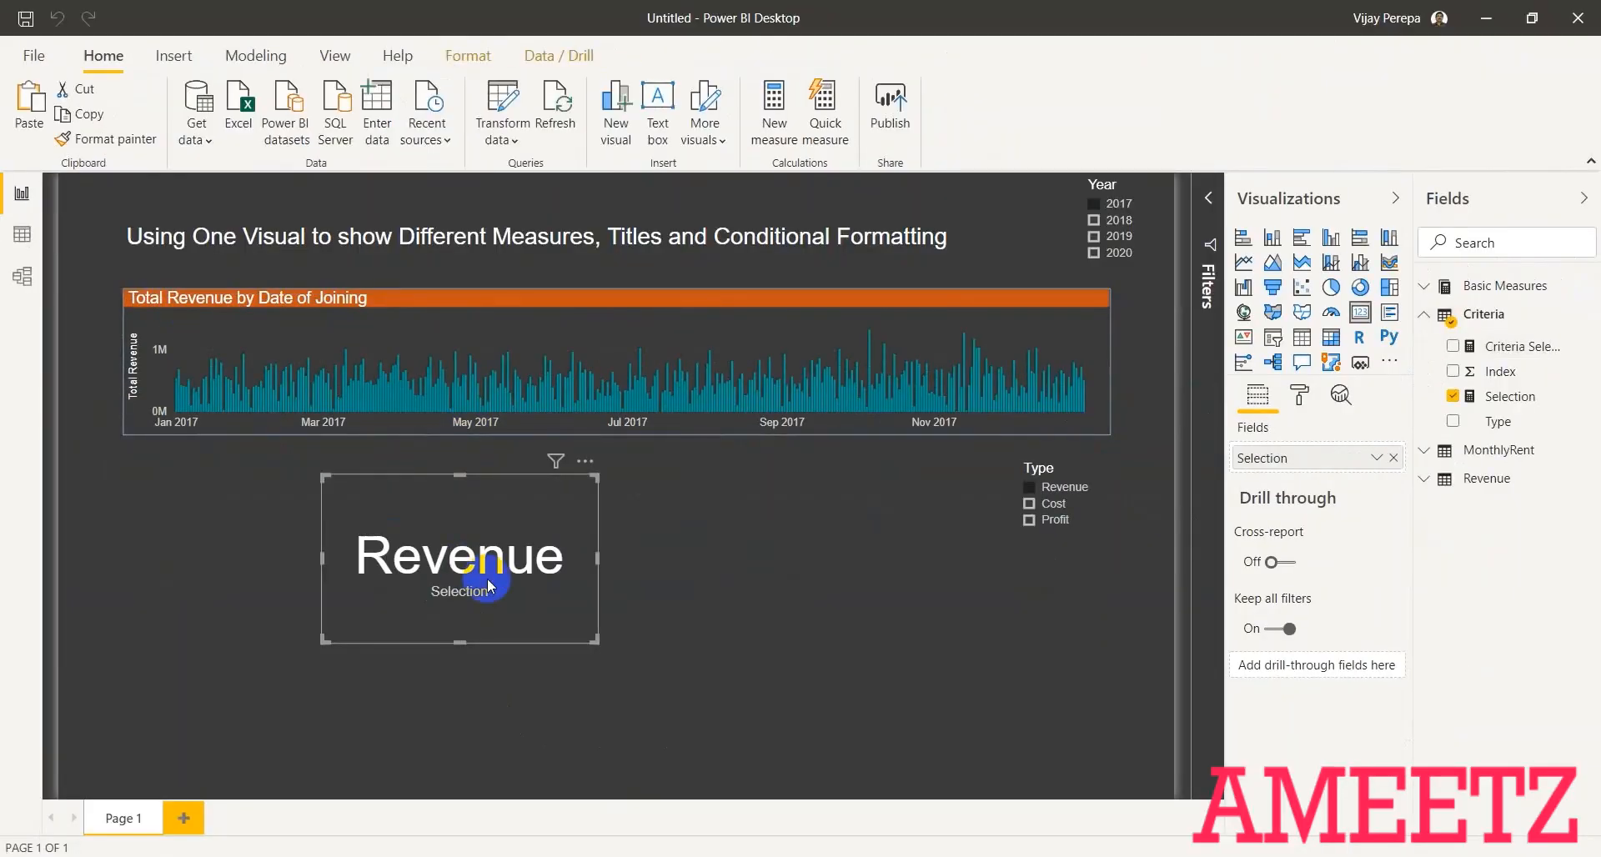
{"action": "key", "text": "ctrl+c"}
{"action": "key", "text": "ctrl+v"}
{"action": "left_click_drag", "start_coordinate": [489, 582], "coordinate": [779, 586]}
{"action": "left_click_drag", "start_coordinate": [1515, 346], "coordinate": [1379, 455]}
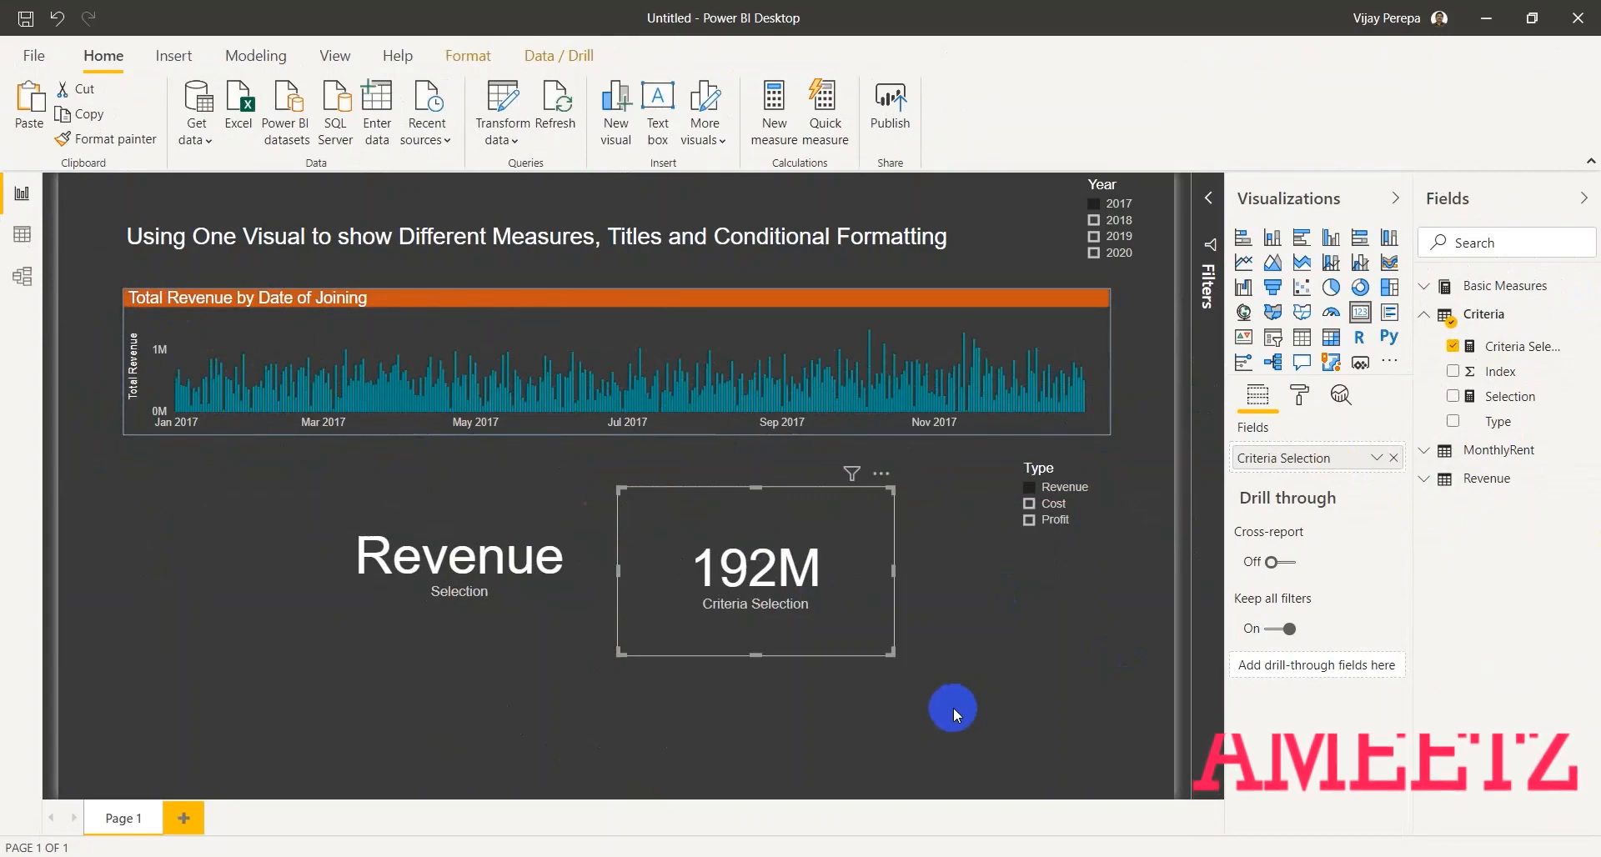
- Test the Criteria Selection card by switching the Type slicer through Cost, Profit and Revenue
{"action": "left_click", "coordinate": [1047, 505]}
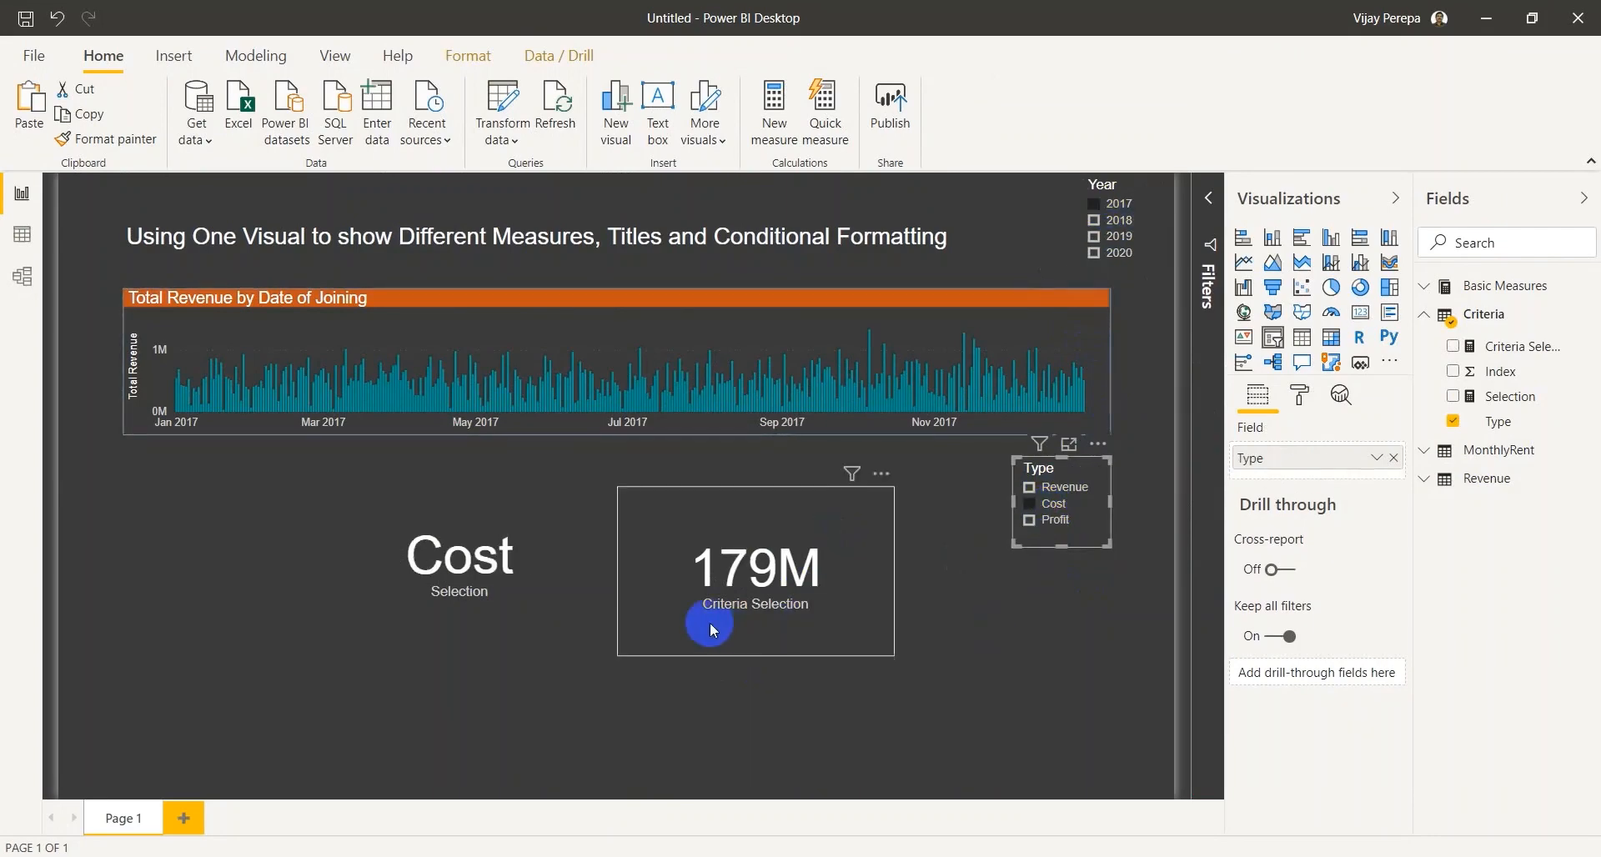
{"action": "left_click", "coordinate": [1048, 524]}
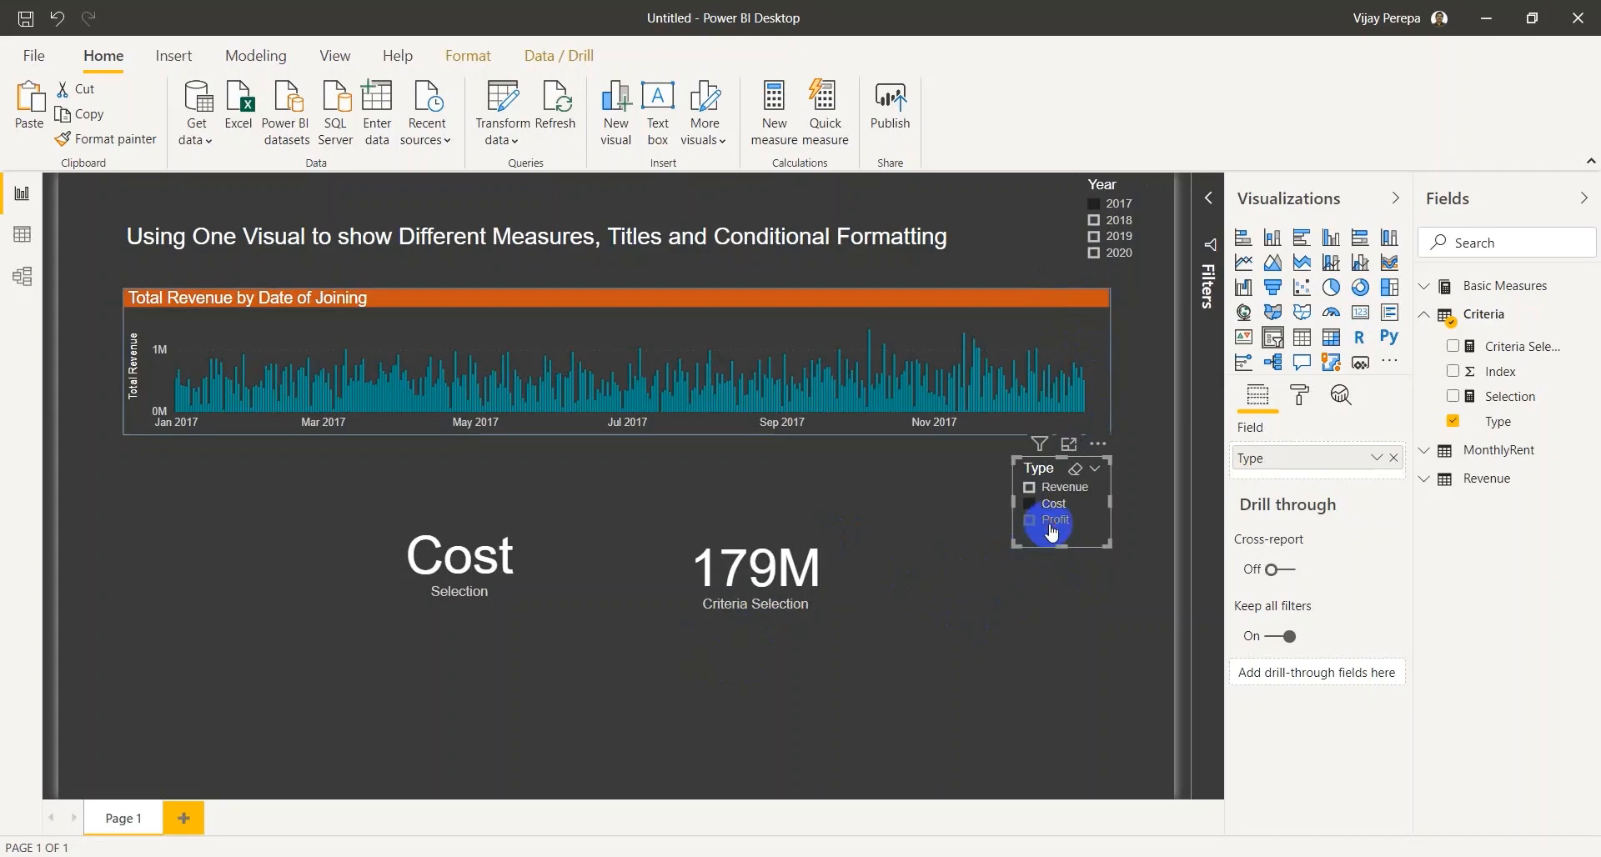
{"action": "left_click", "coordinate": [1056, 533]}
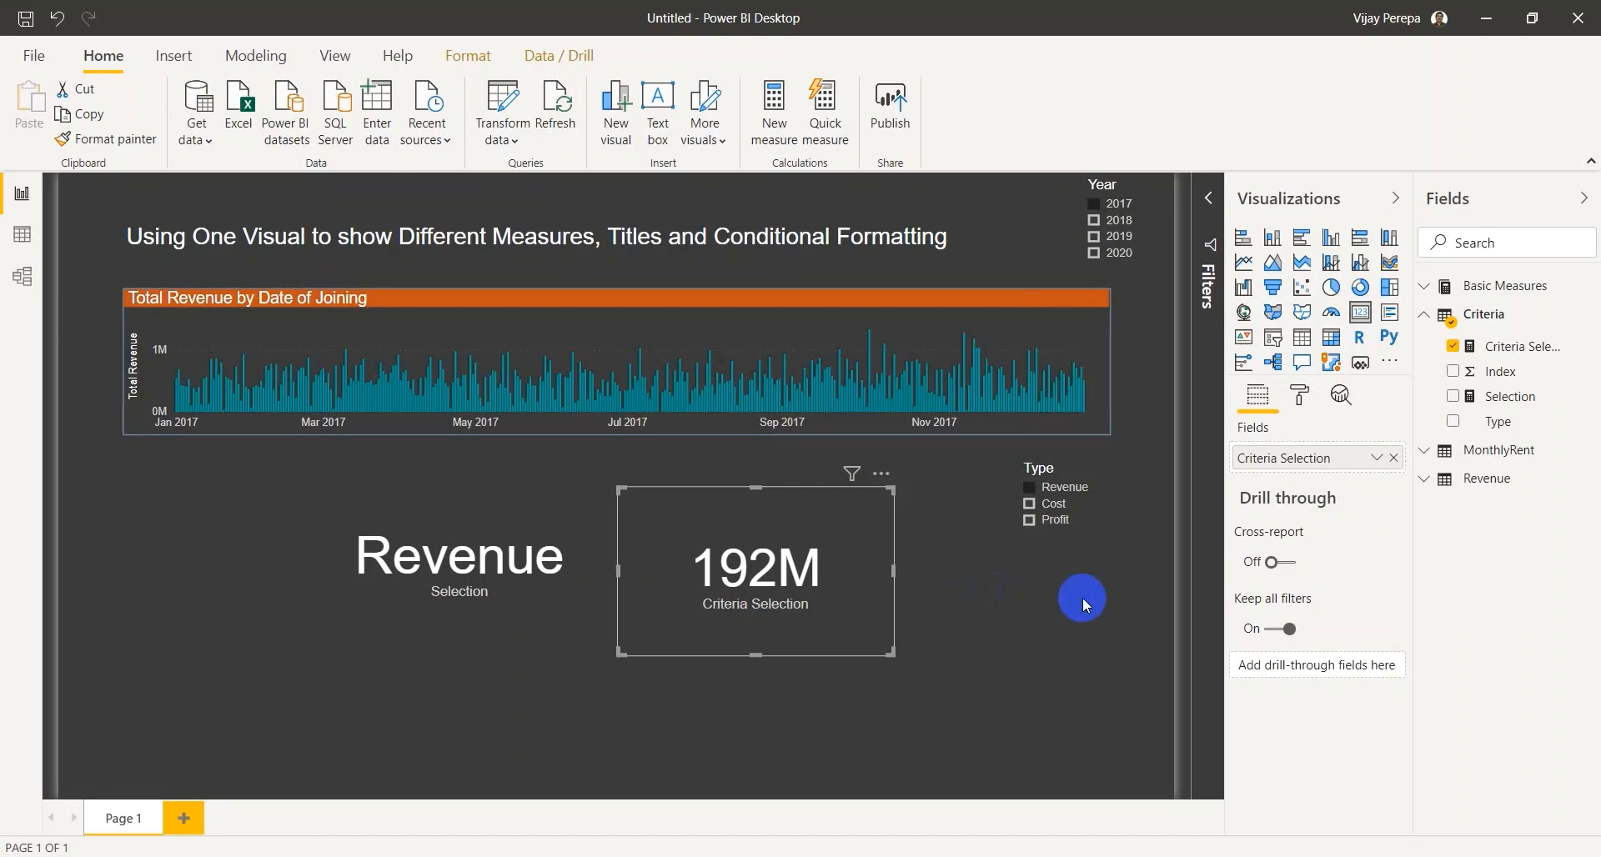
- Copy the SWITCH formula from Criteria Selection into a new Criteria table measure named Card Title
{"action": "left_click", "coordinate": [1521, 353]}
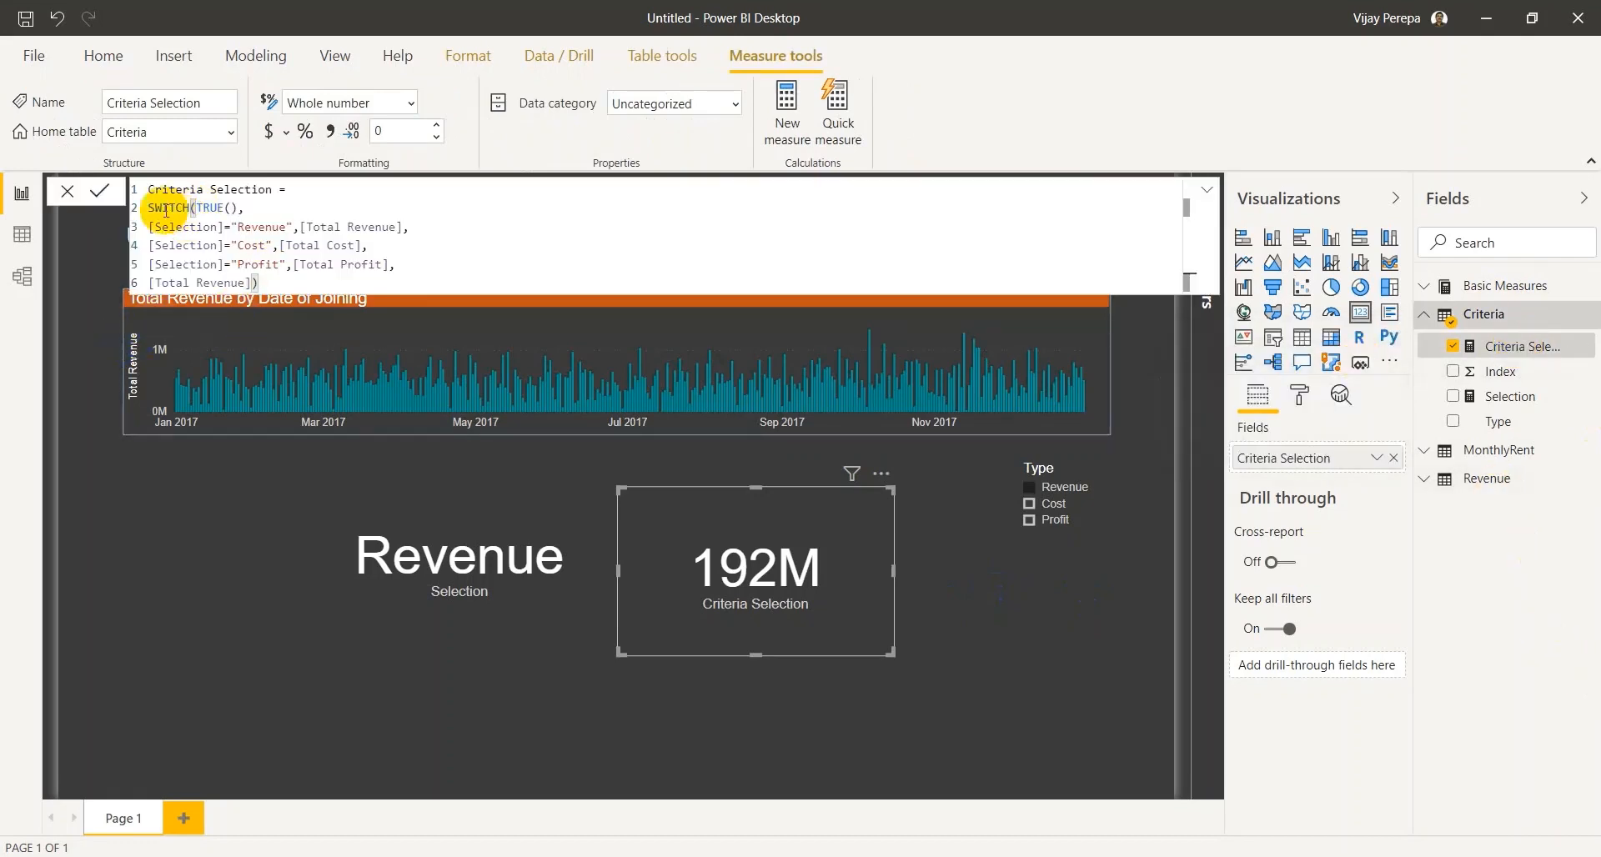
{"action": "left_click_drag", "start_coordinate": [148, 208], "coordinate": [277, 276]}
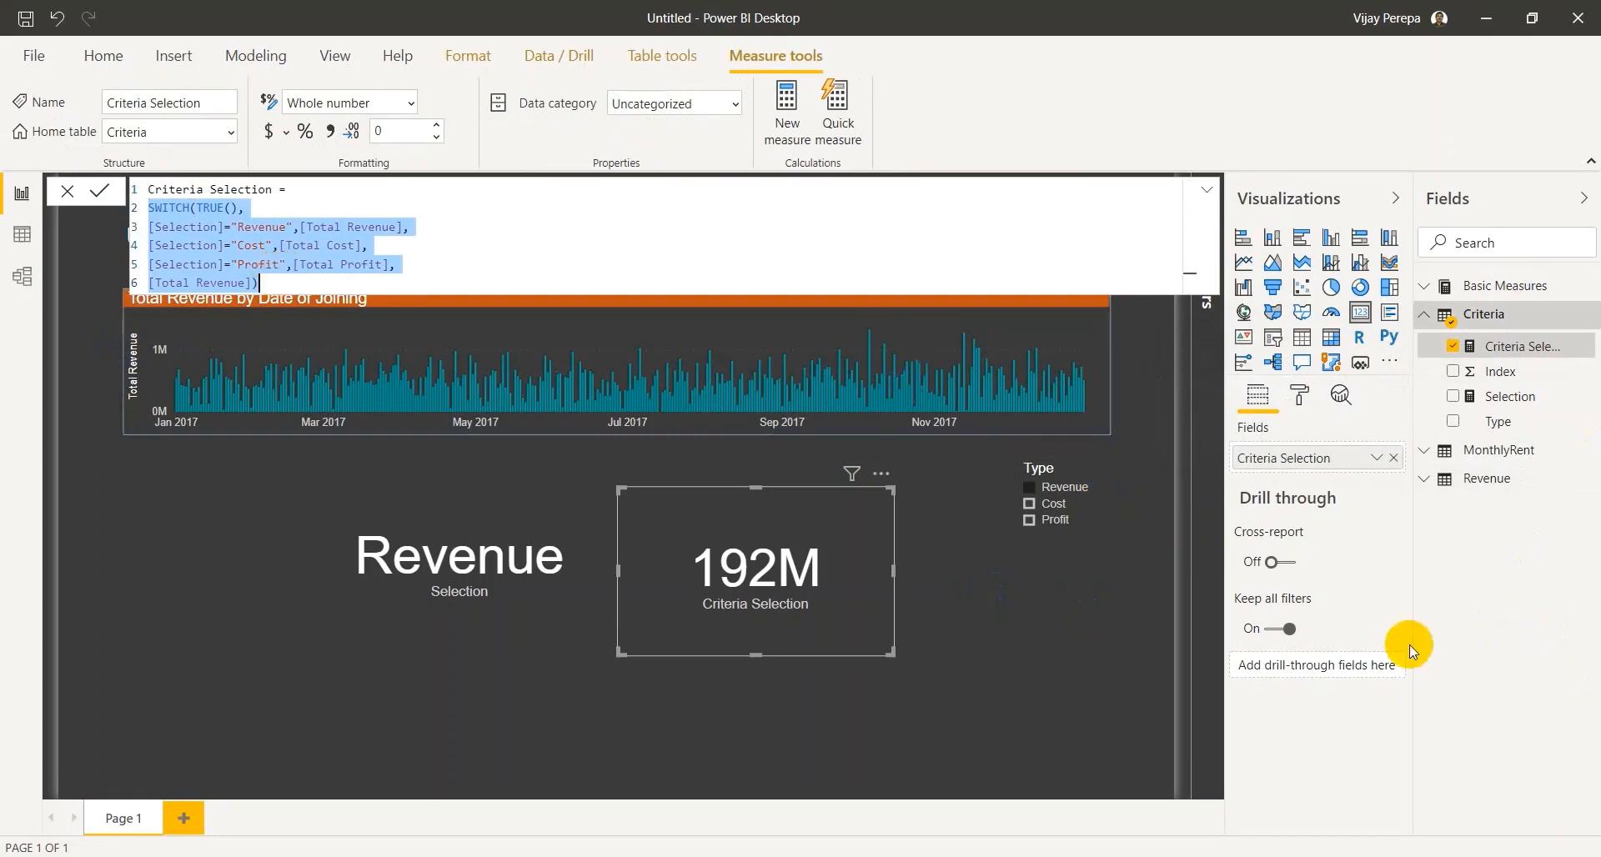
{"action": "left_click", "coordinate": [1478, 637]}
{"action": "left_click", "coordinate": [1591, 315]}
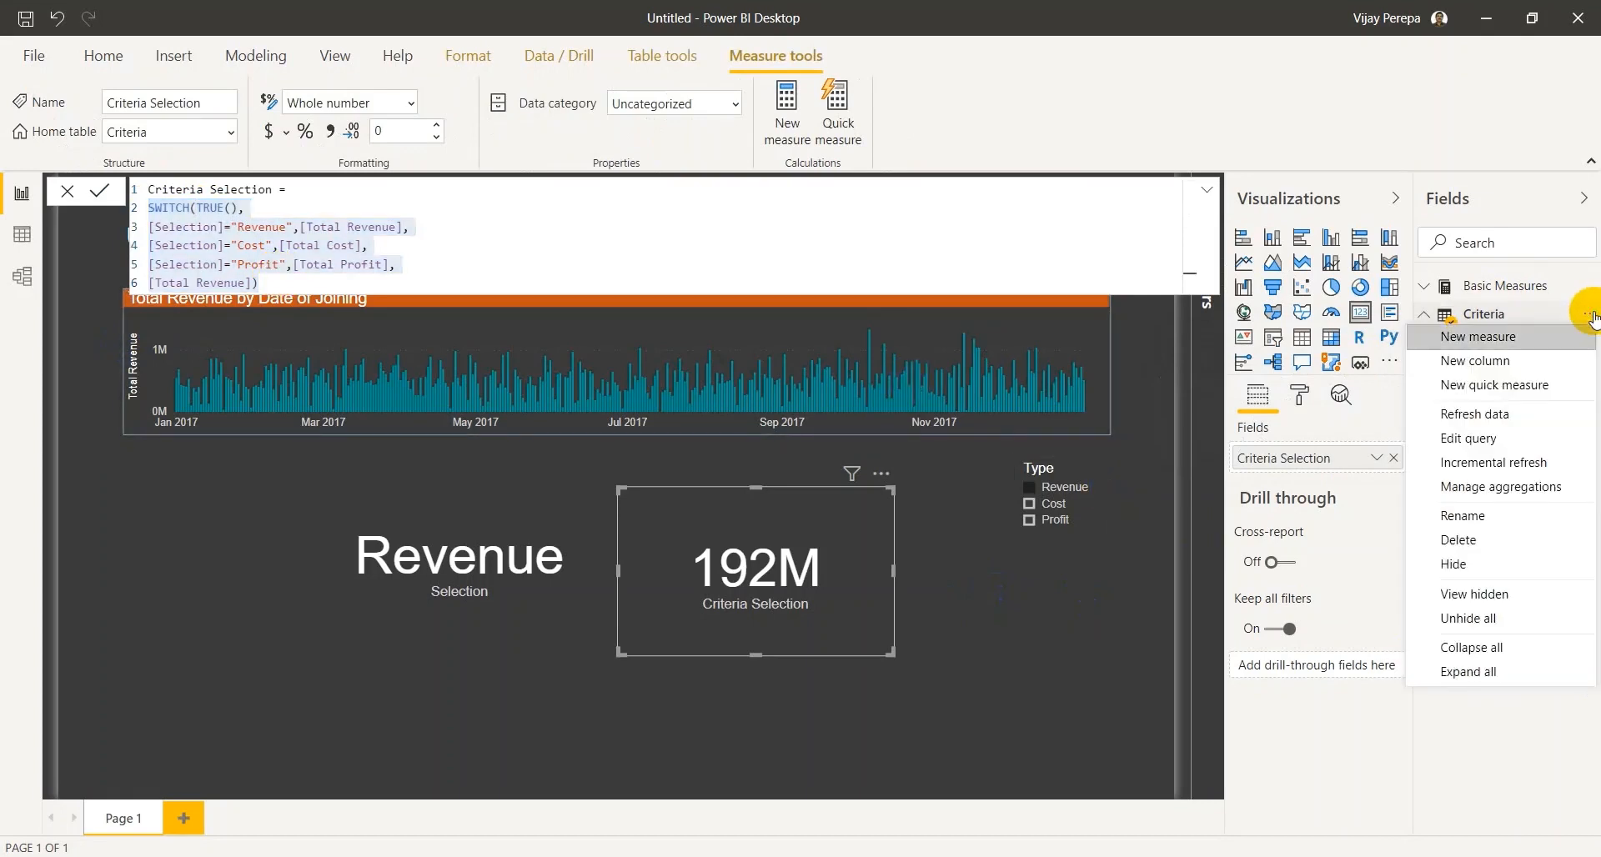
{"action": "left_click", "coordinate": [1564, 343]}
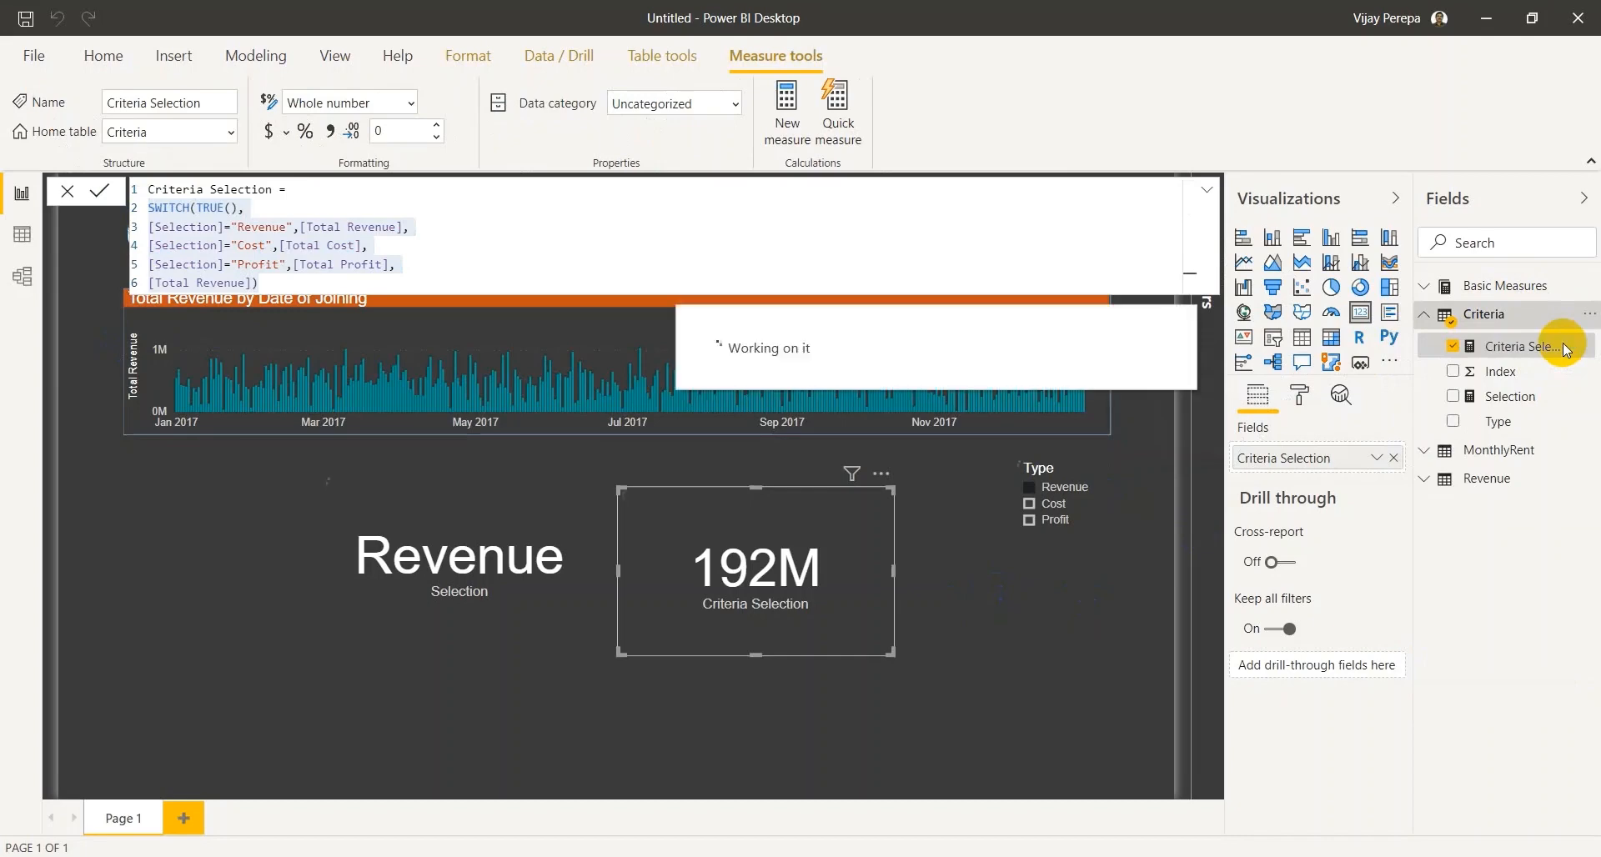
{"action": "type", "text": "Card Titl"}
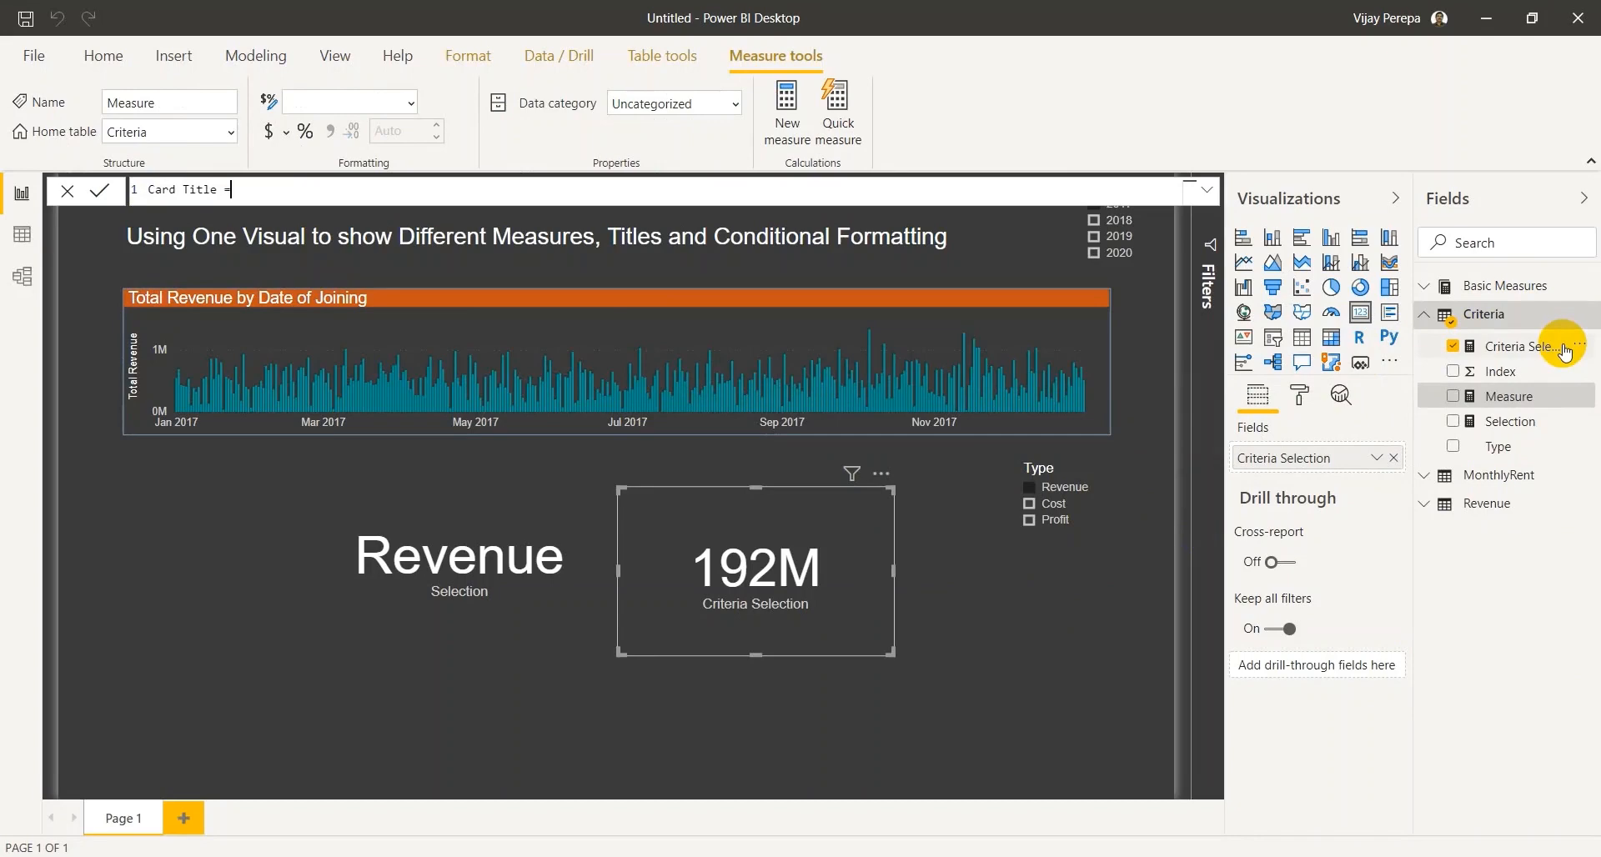
{"action": "type", "text": "e ="}
{"action": "key", "text": "ctrl+v"}
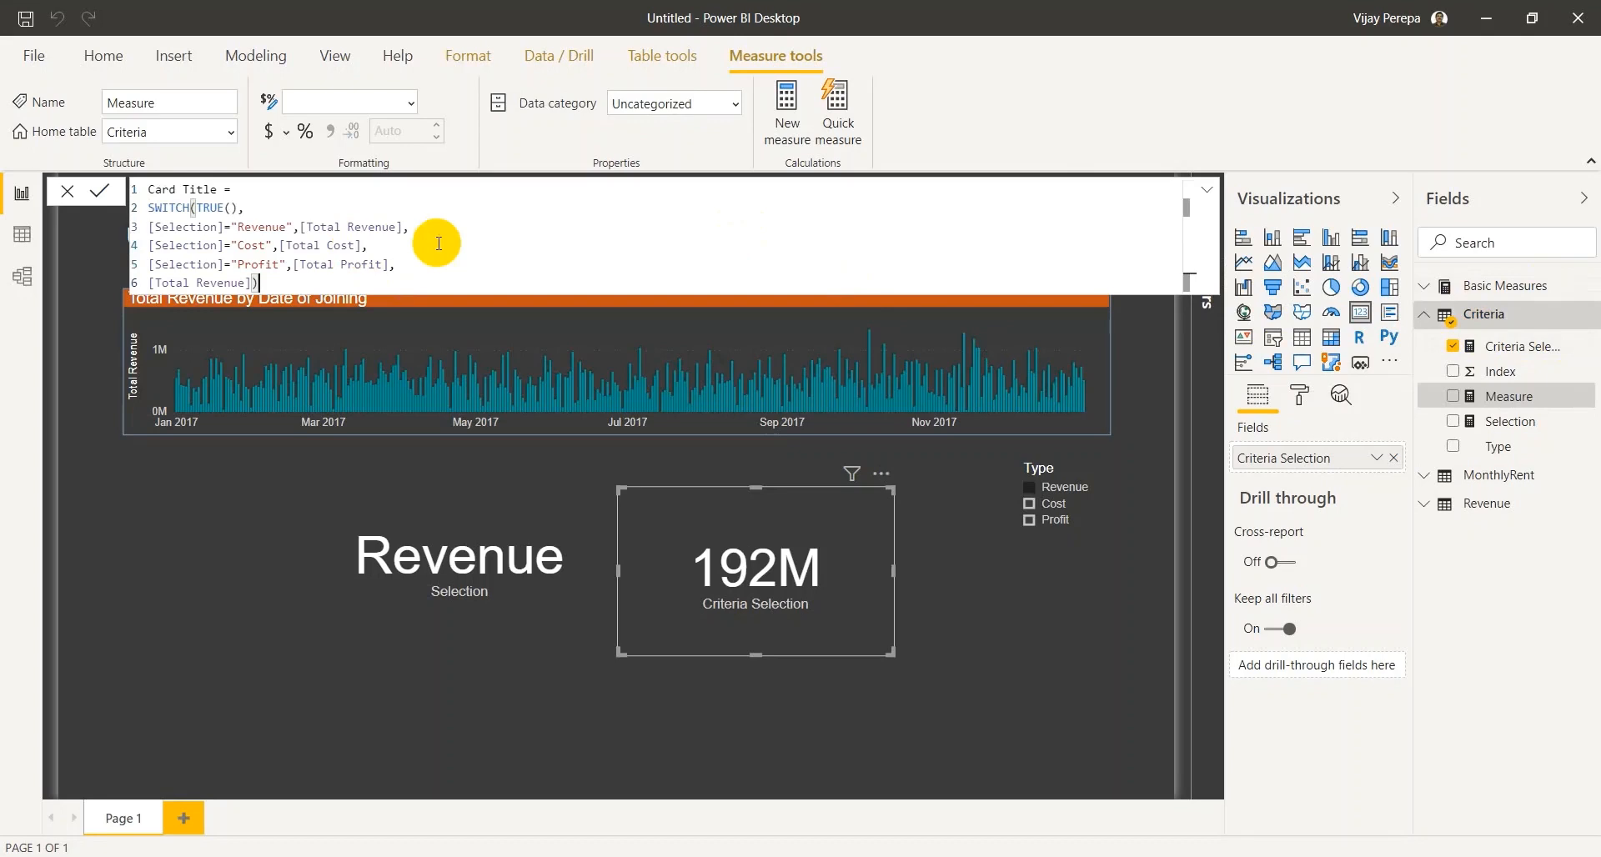
- In the Card Title formula, replace the Revenue and Cost results with the texts "Total Revenue" and "Total Cost"
{"action": "left_click", "coordinate": [401, 226]}
{"action": "key", "text": "BackSpace"}
{"action": "type", "text": "\""}
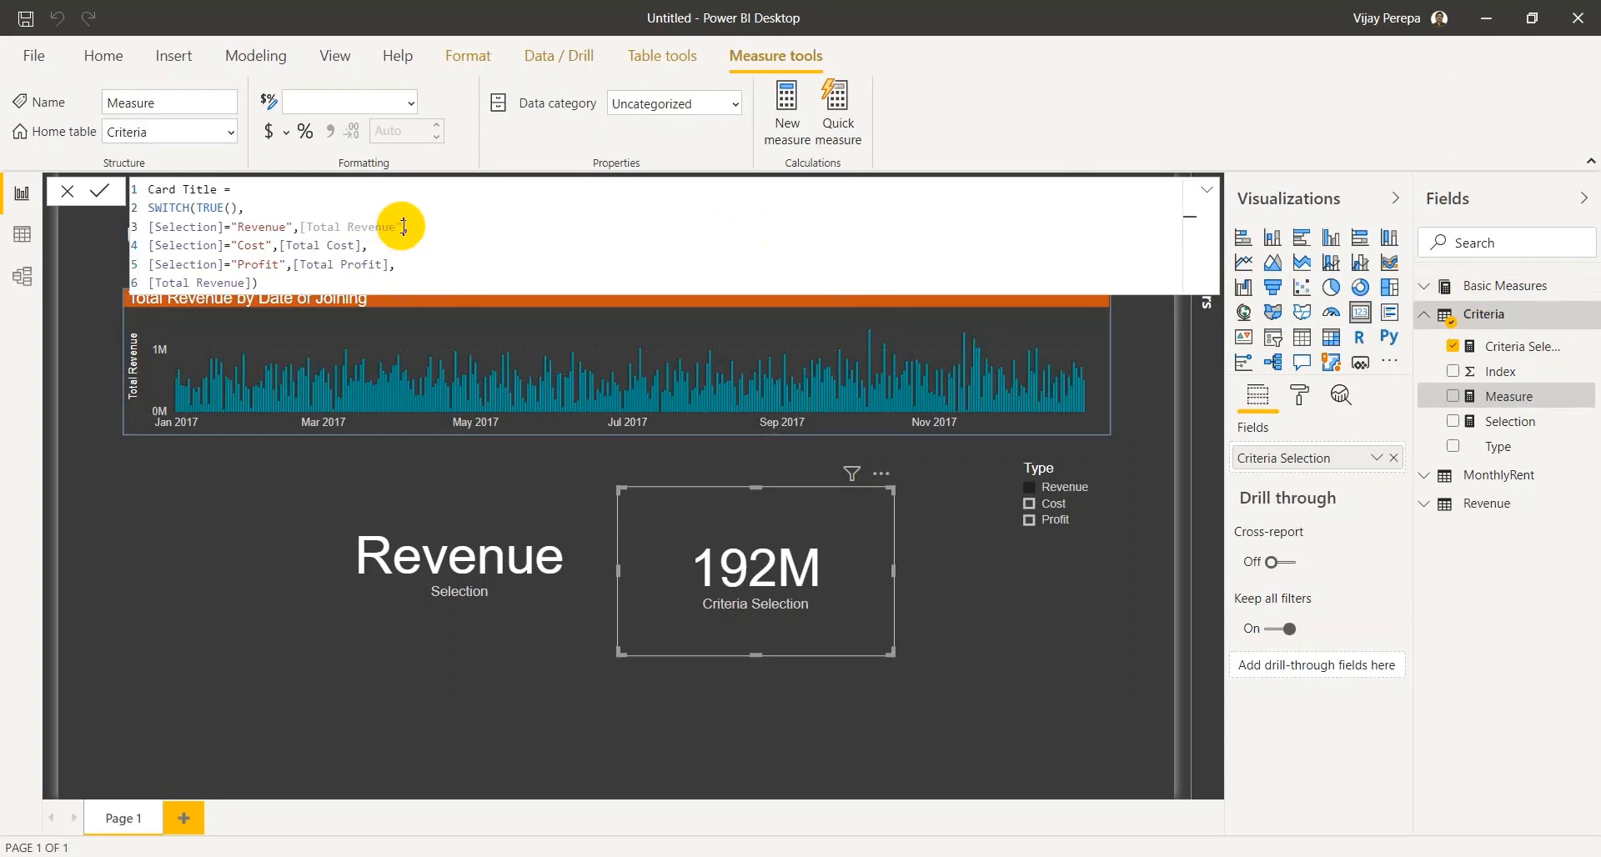
{"action": "left_click", "coordinate": [307, 227]}
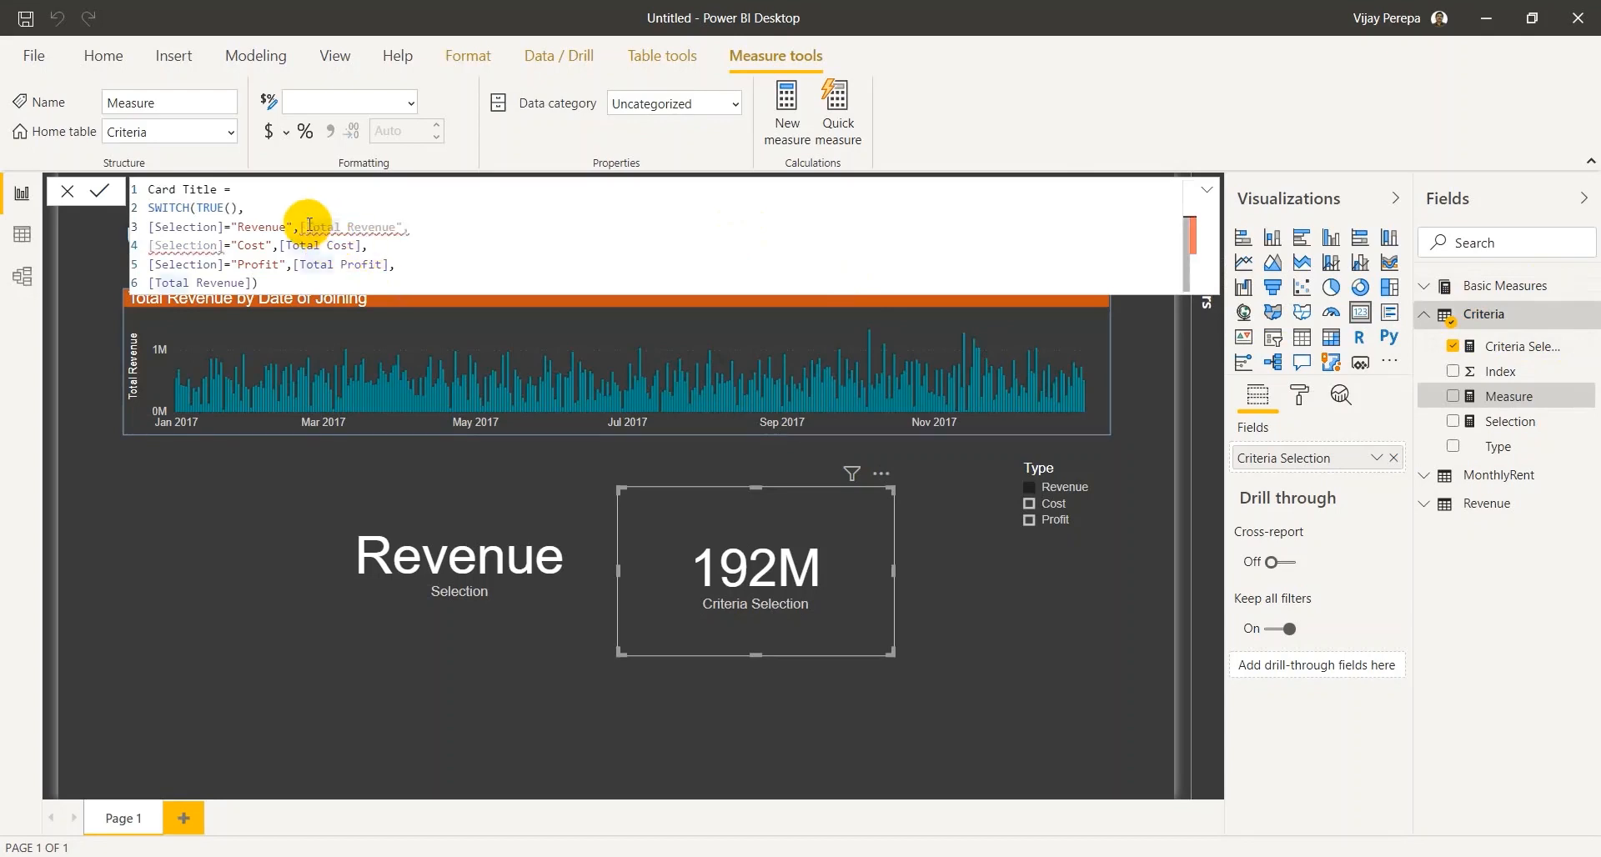
{"action": "key", "text": "BackSpace"}
{"action": "type", "text": "\""}
{"action": "left_click", "coordinate": [363, 245]}
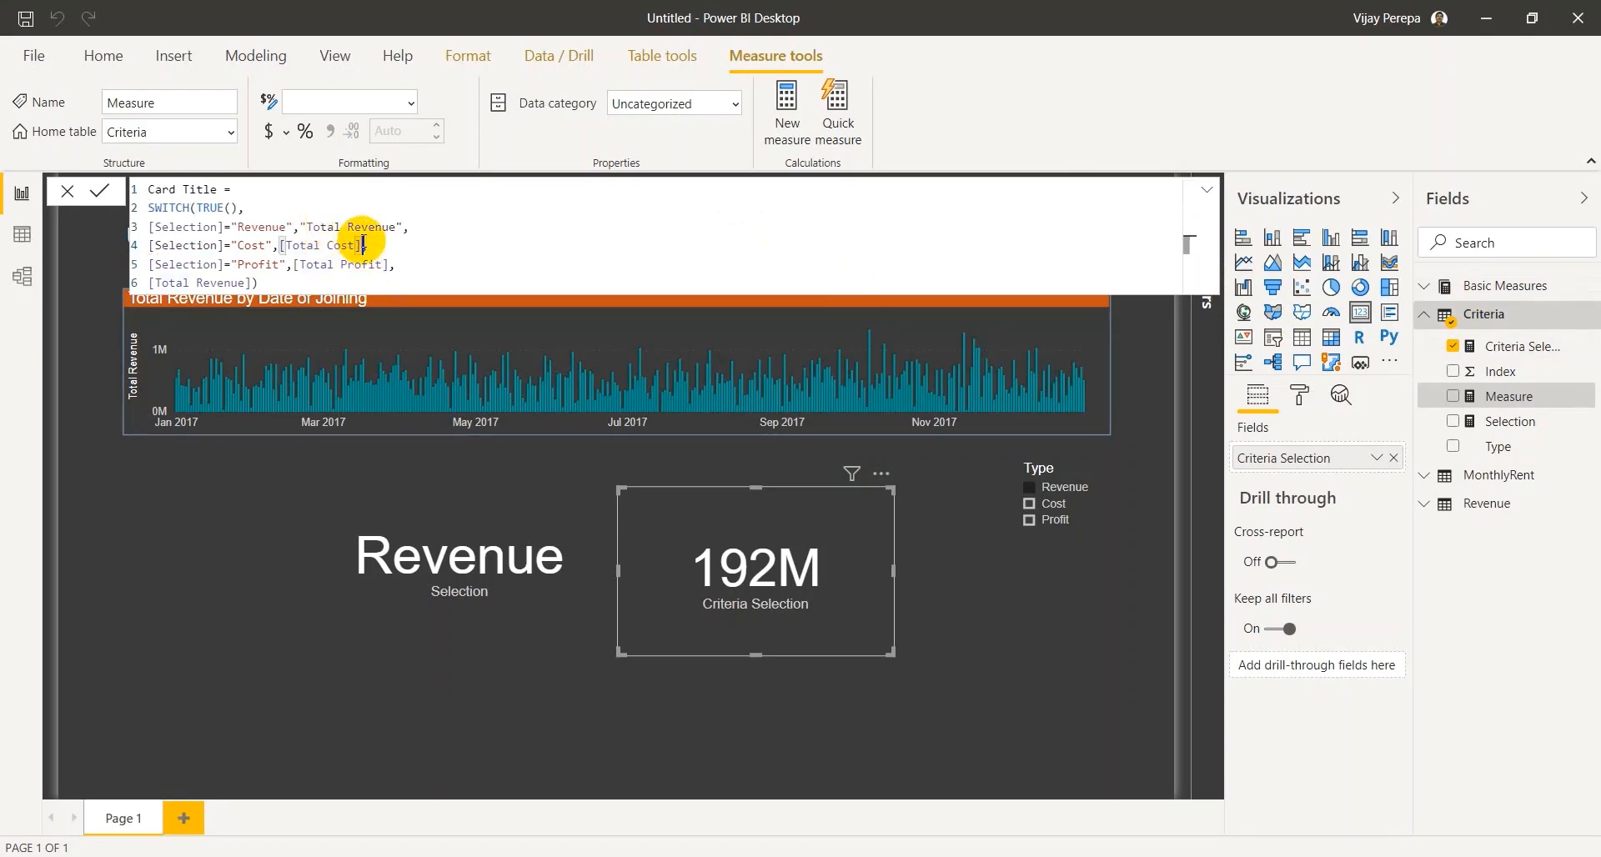
{"action": "key", "text": "BackSpace"}
{"action": "type", "text": "\""}
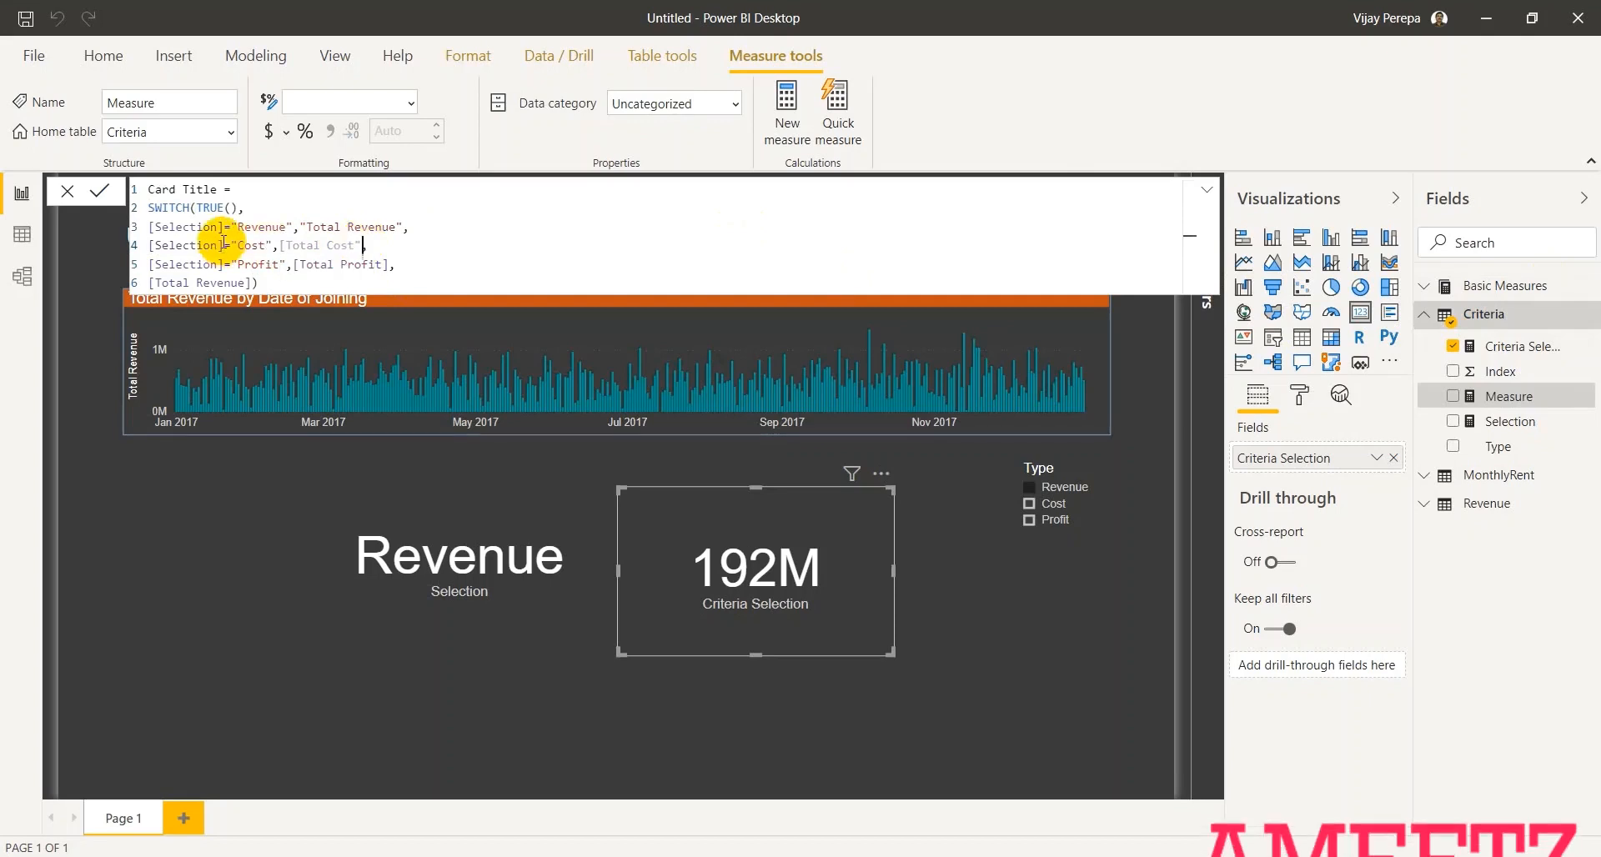
{"action": "left_click", "coordinate": [286, 245]}
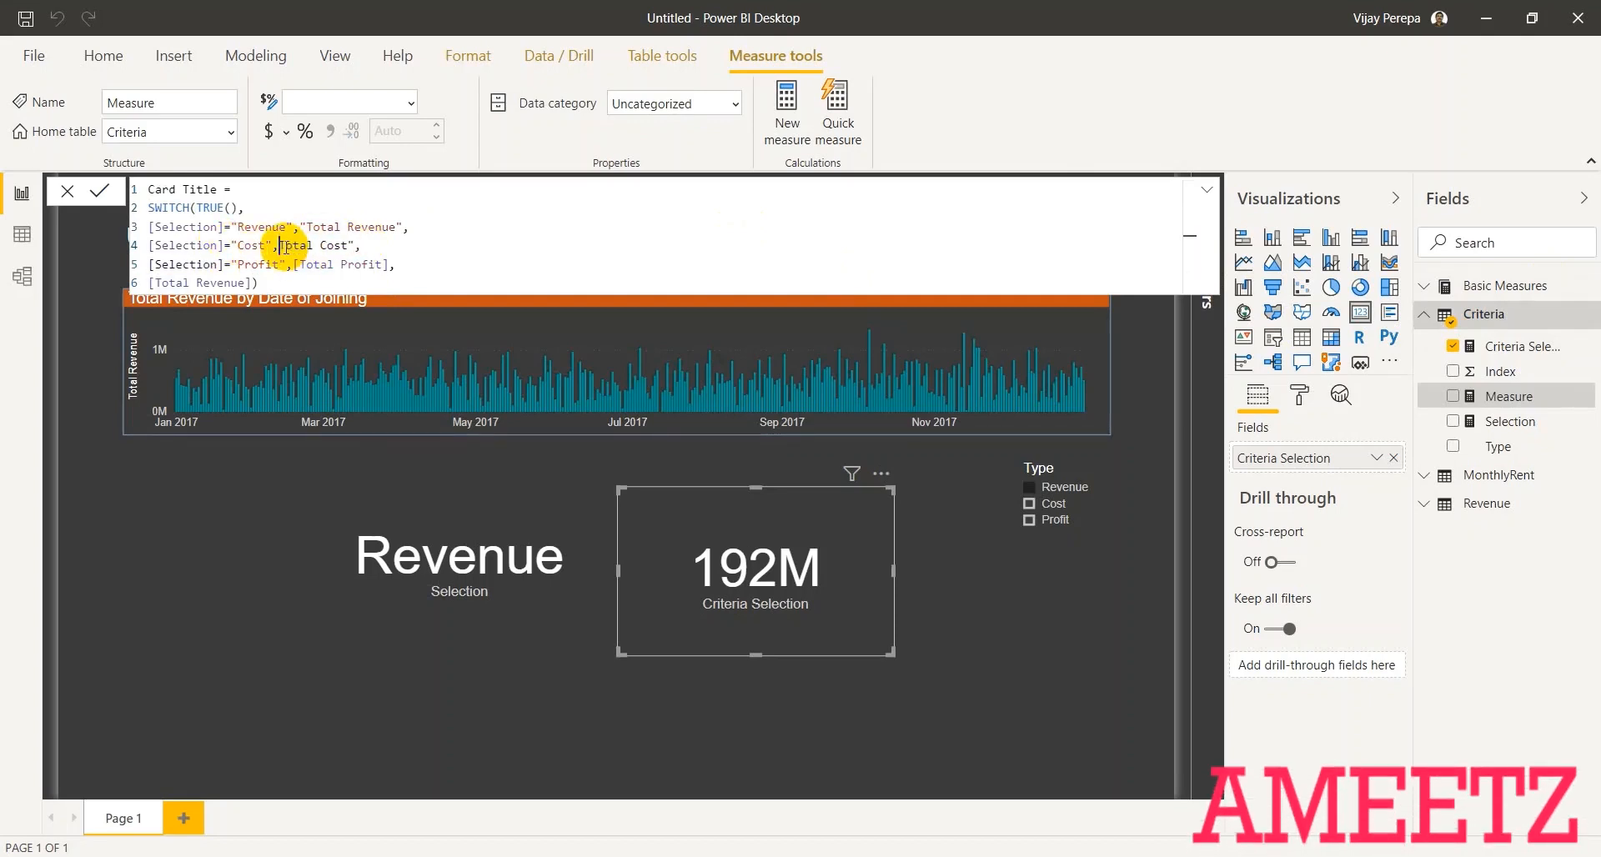
{"action": "key", "text": "BackSpace"}
{"action": "type", "text": "\""}
- Change the Profit result to the text "Total Profit" and the default result to "Total Revenue" in the Card Title formula
{"action": "left_click", "coordinate": [392, 263]}
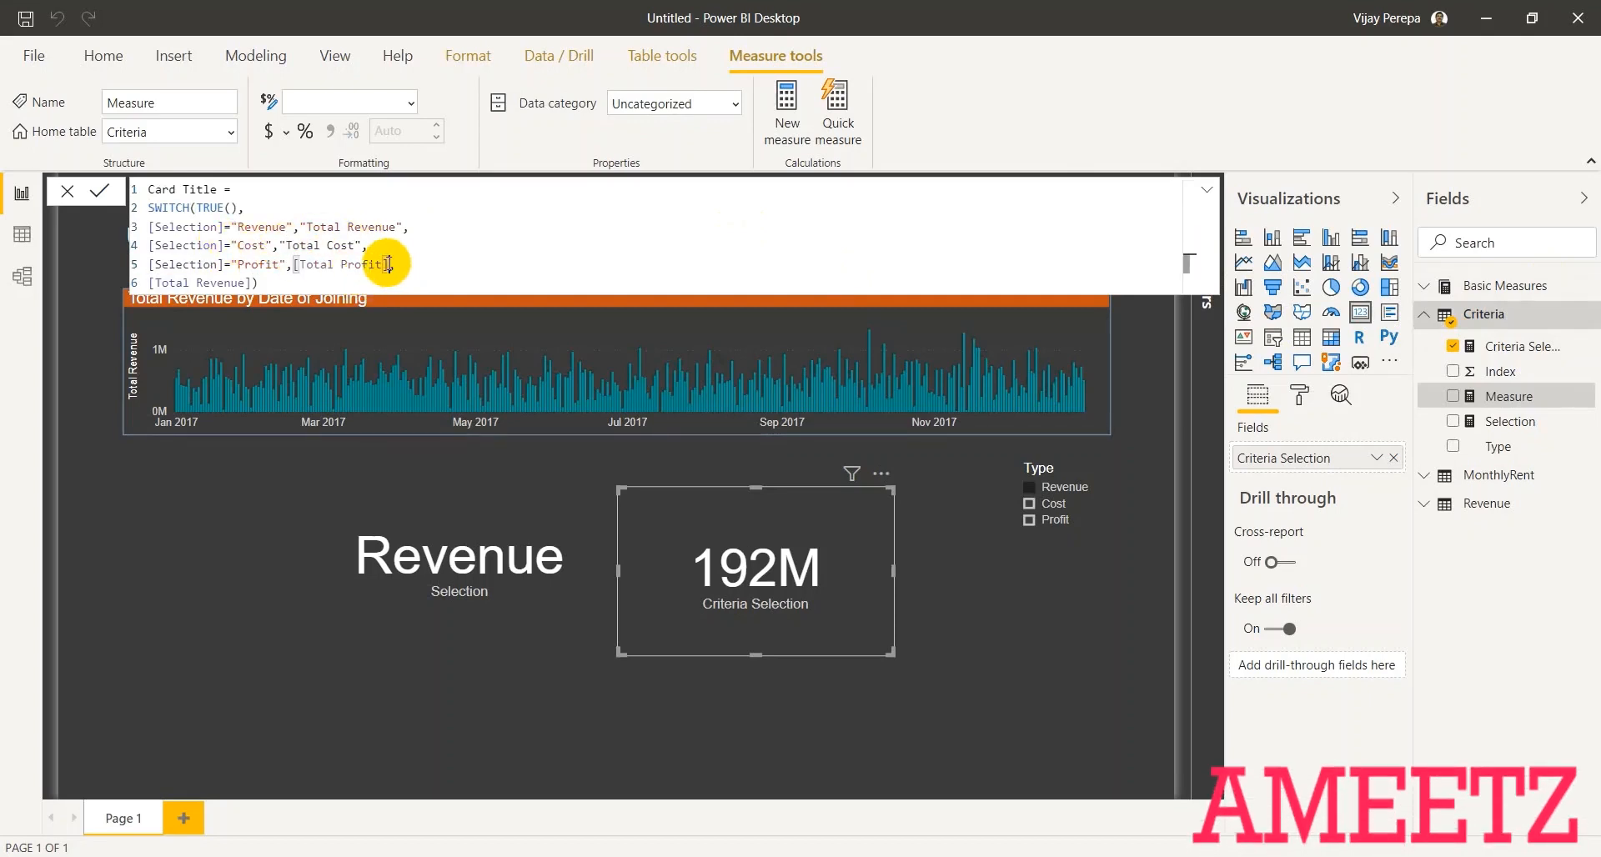
{"action": "key", "text": "BackSpace"}
{"action": "type", "text": "\""}
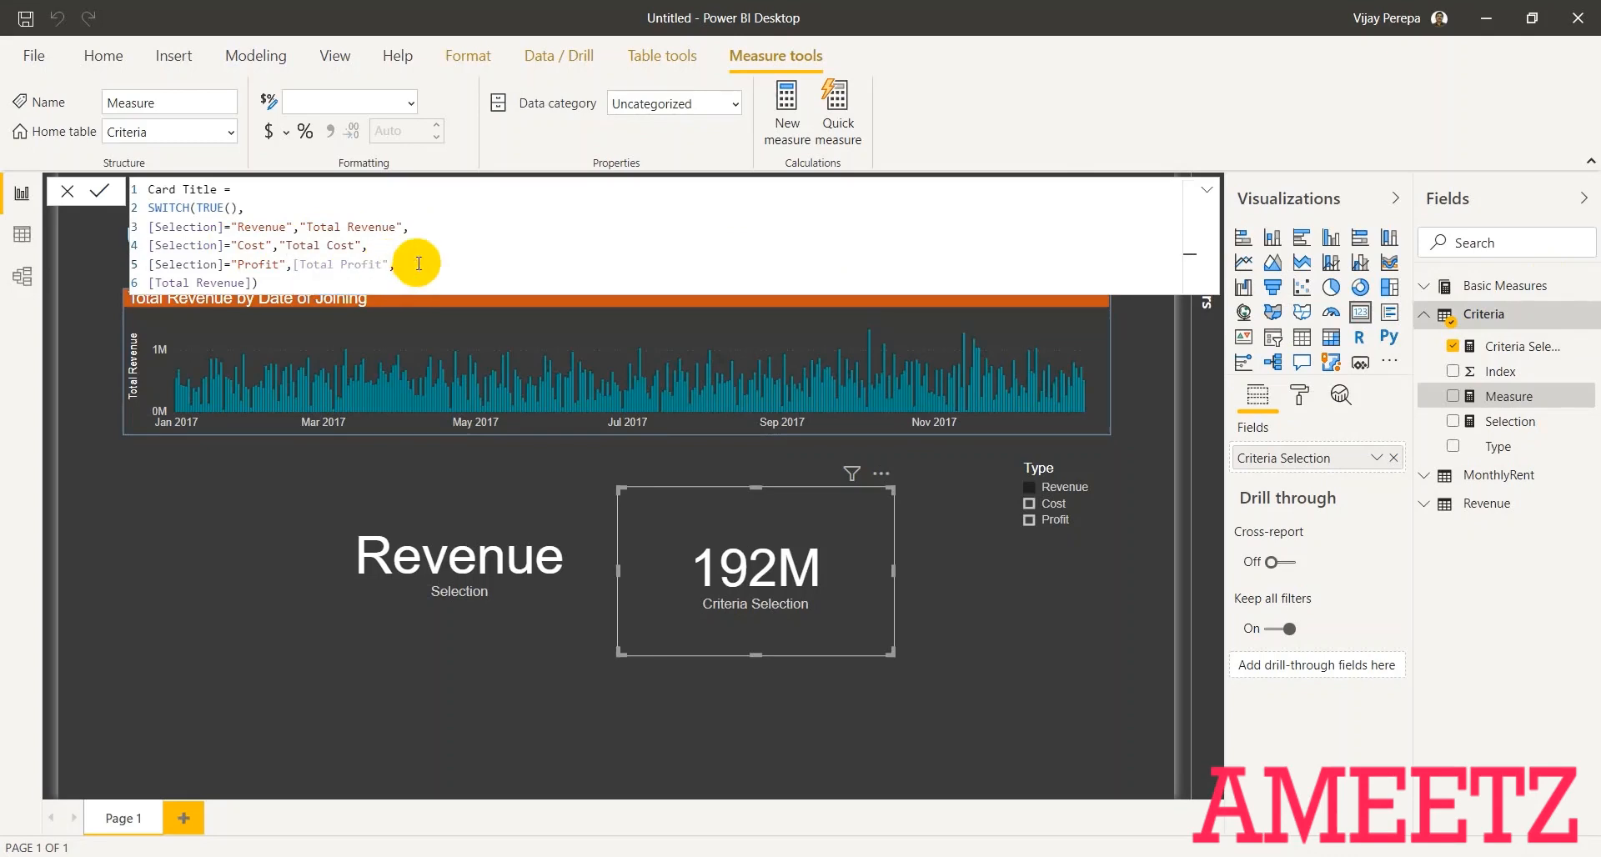
{"action": "left_click", "coordinate": [301, 264]}
{"action": "key", "text": "BackSpace"}
{"action": "type", "text": "\""}
{"action": "left_click", "coordinate": [251, 283]}
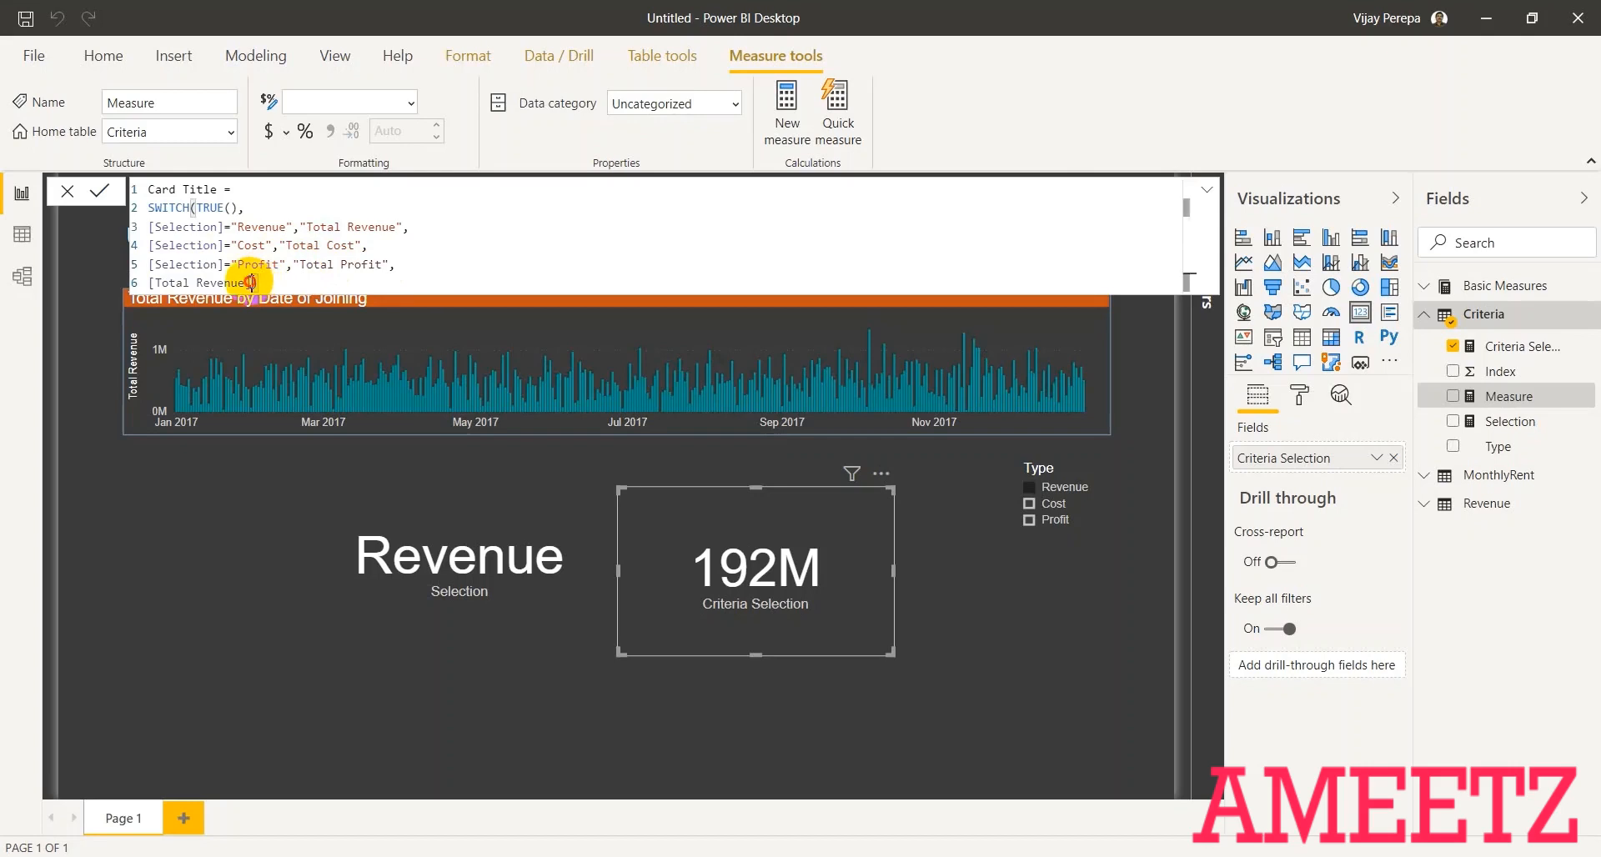
{"action": "key", "text": "BackSpace"}
{"action": "type", "text": "\""}
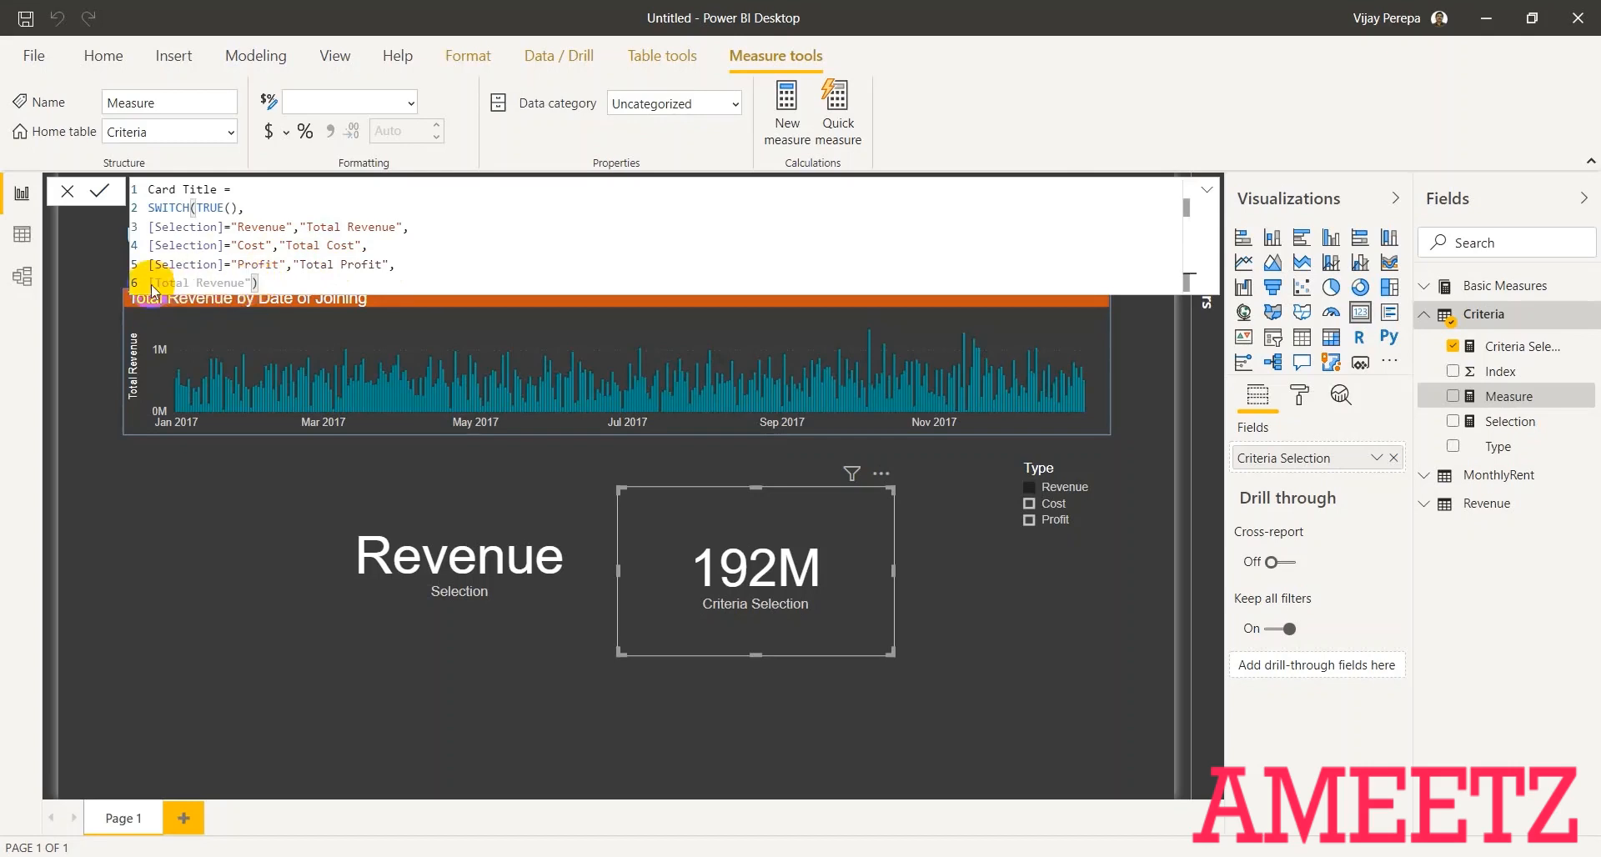
{"action": "left_click", "coordinate": [155, 283]}
{"action": "key", "text": "BackSpace"}
{"action": "type", "text": "\""}
{"action": "left_click", "coordinate": [423, 283]}
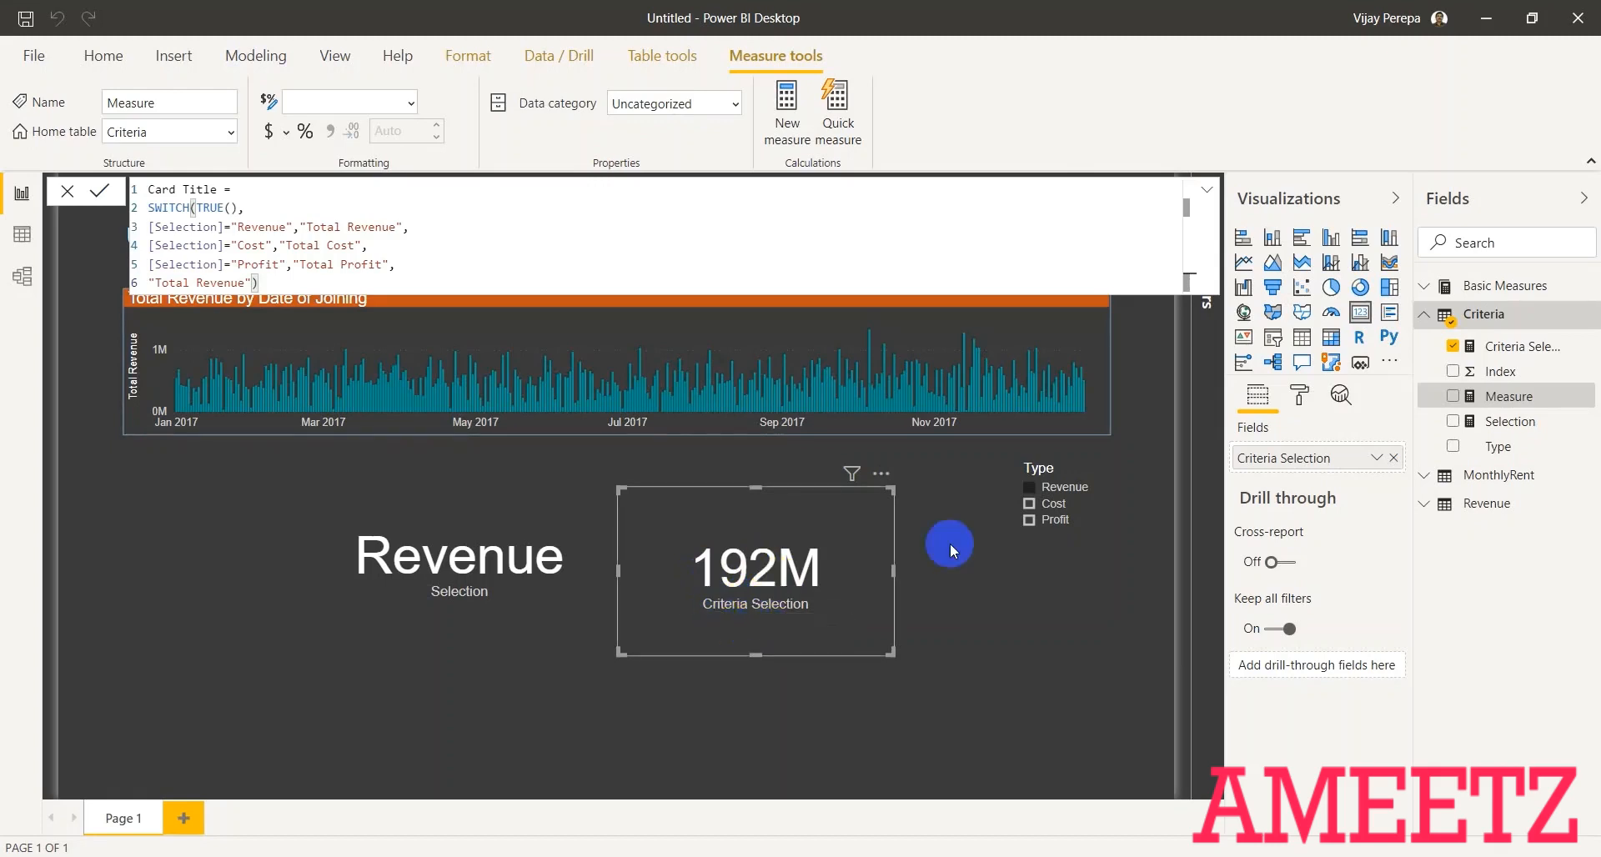
- Save the Card Title measure and turn off the category label on the Criteria Selection card
{"action": "left_click", "coordinate": [1299, 398]}
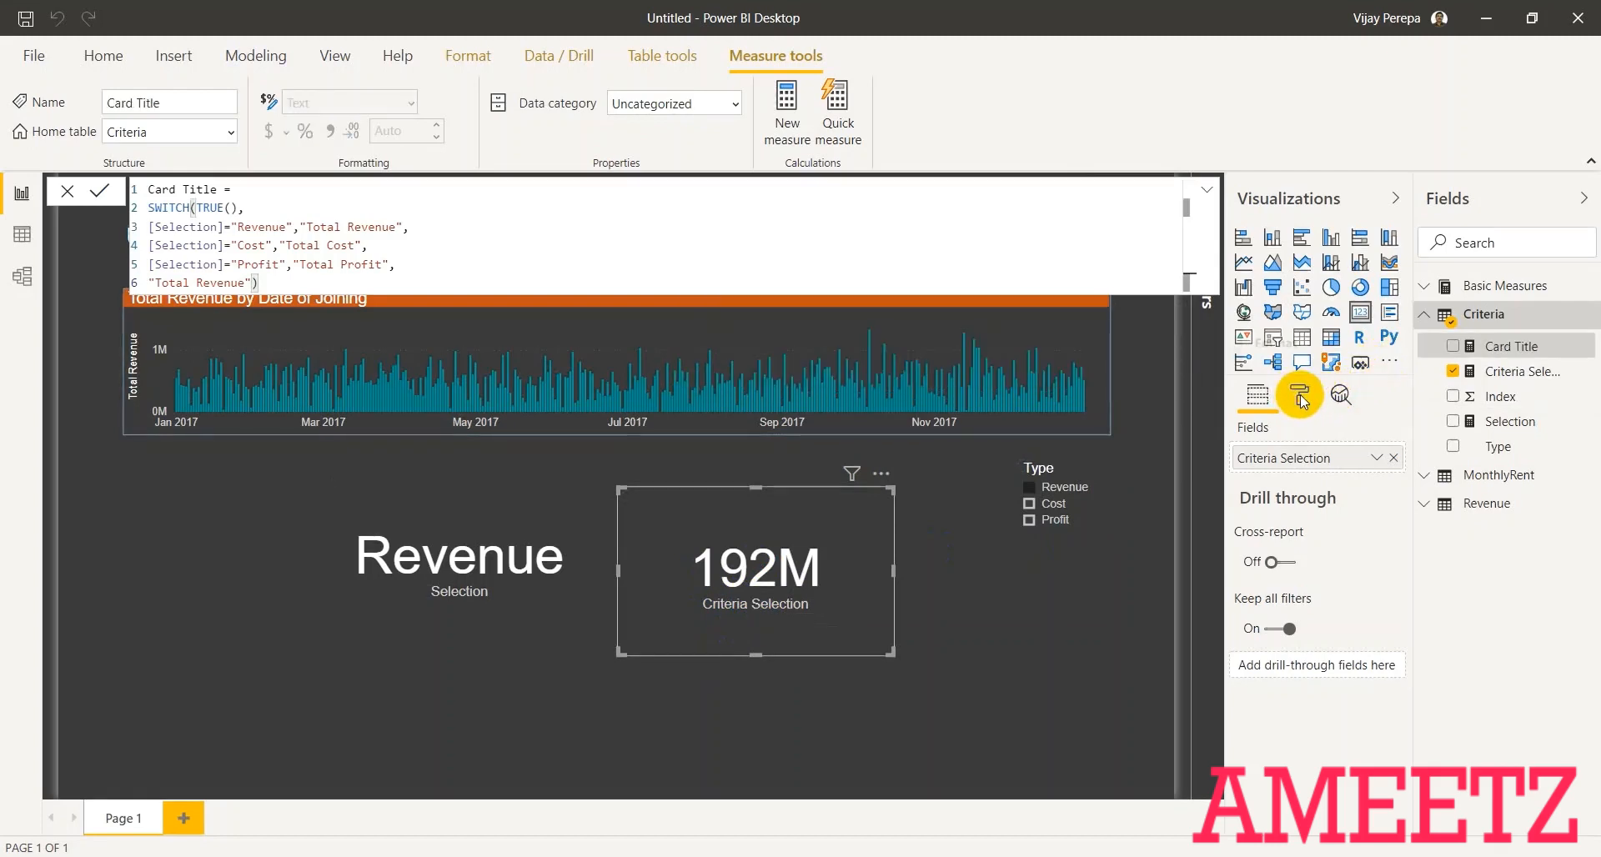
{"action": "left_click", "coordinate": [573, 261]}
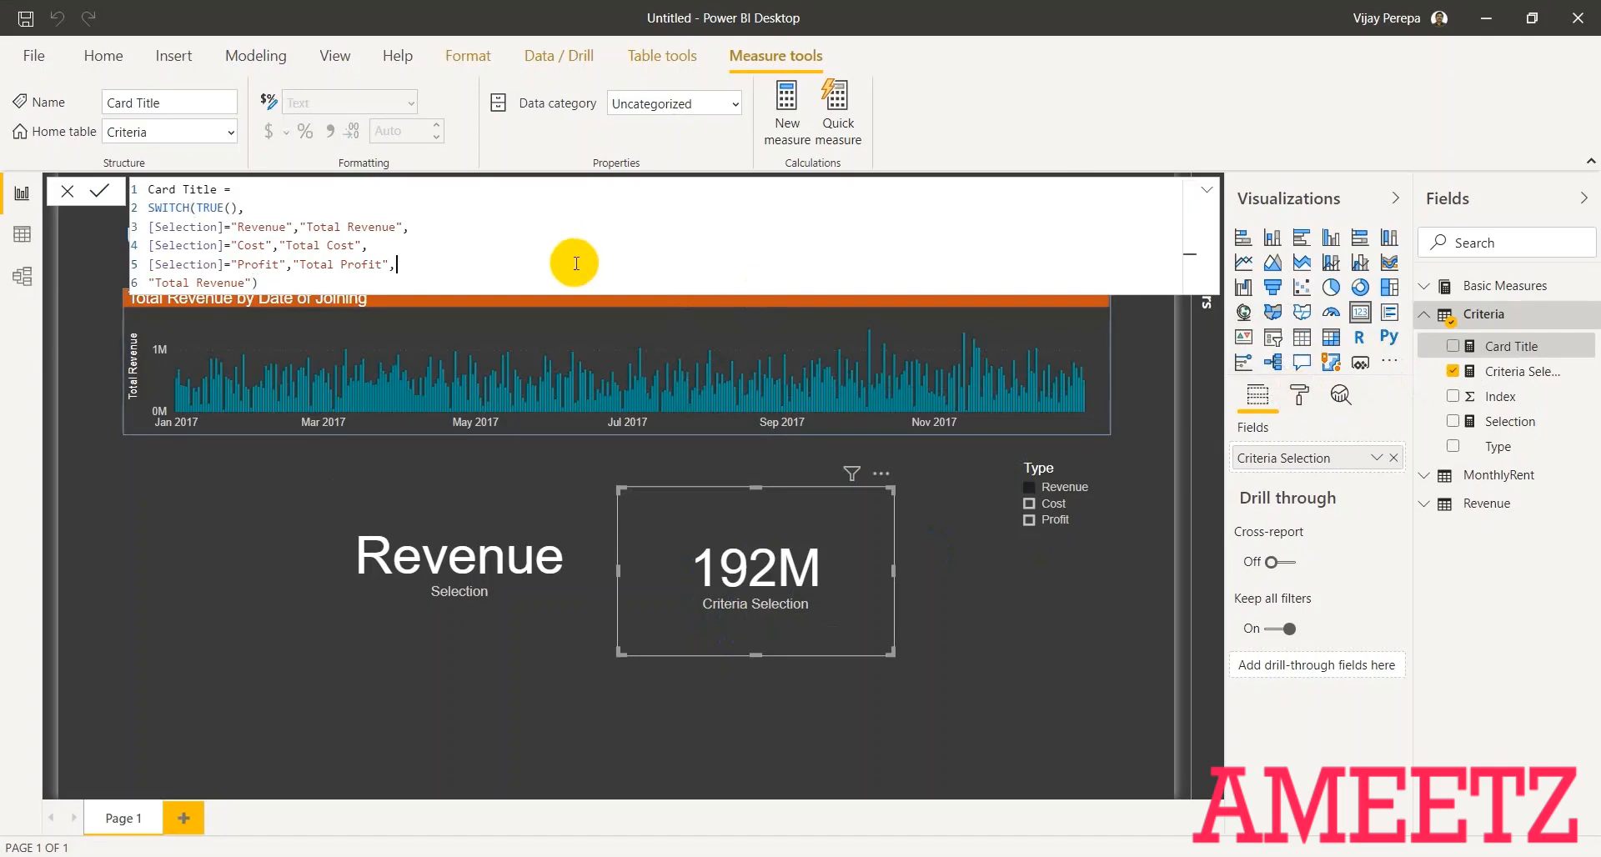
{"action": "left_click", "coordinate": [1299, 396]}
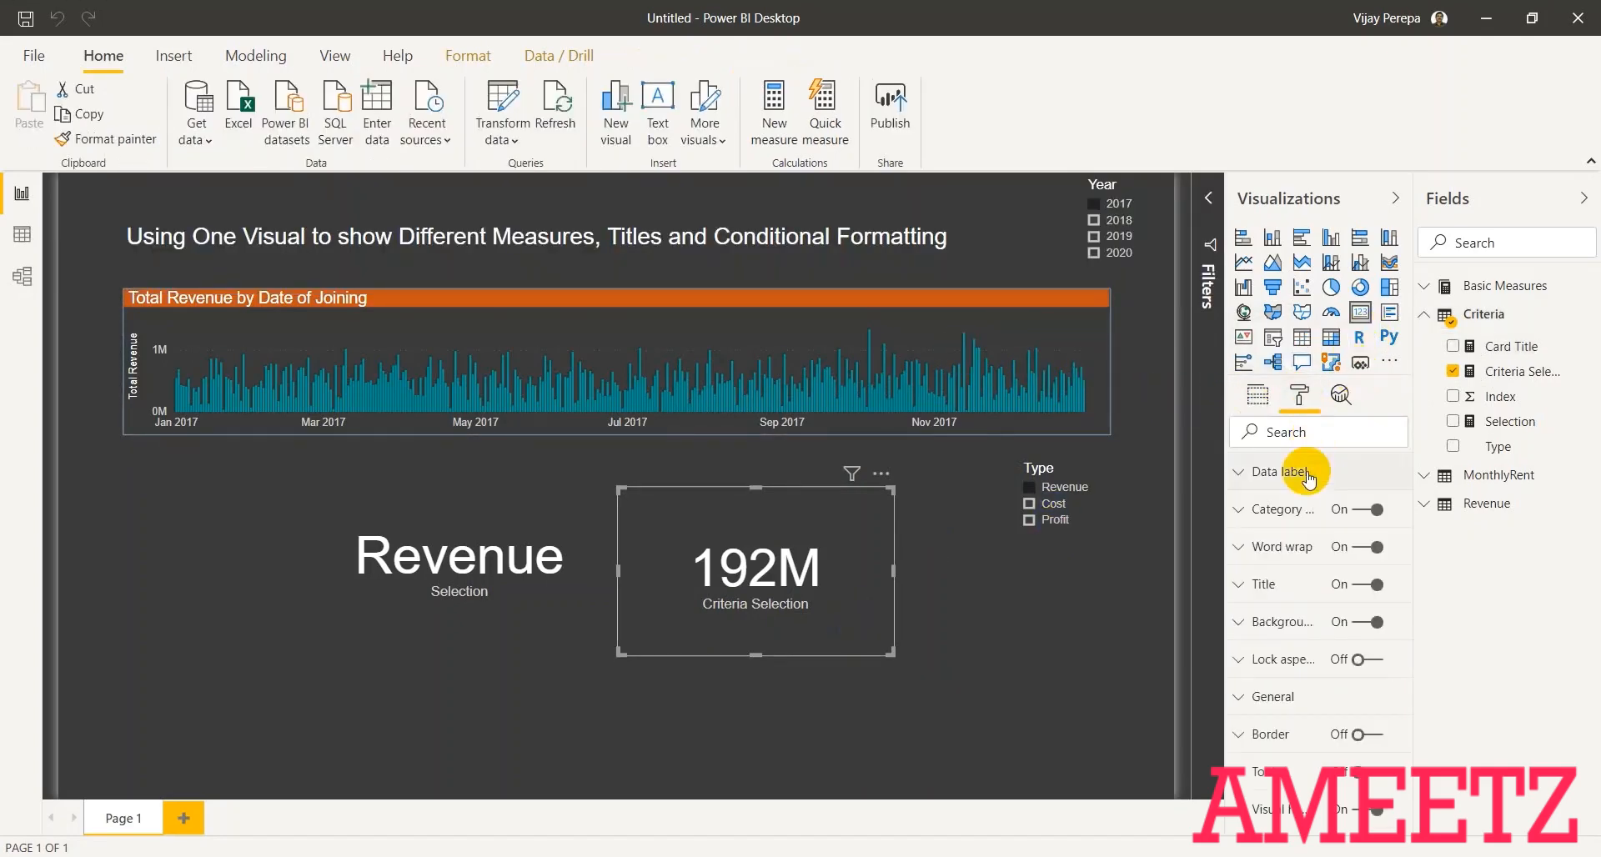
{"action": "left_click", "coordinate": [1274, 509]}
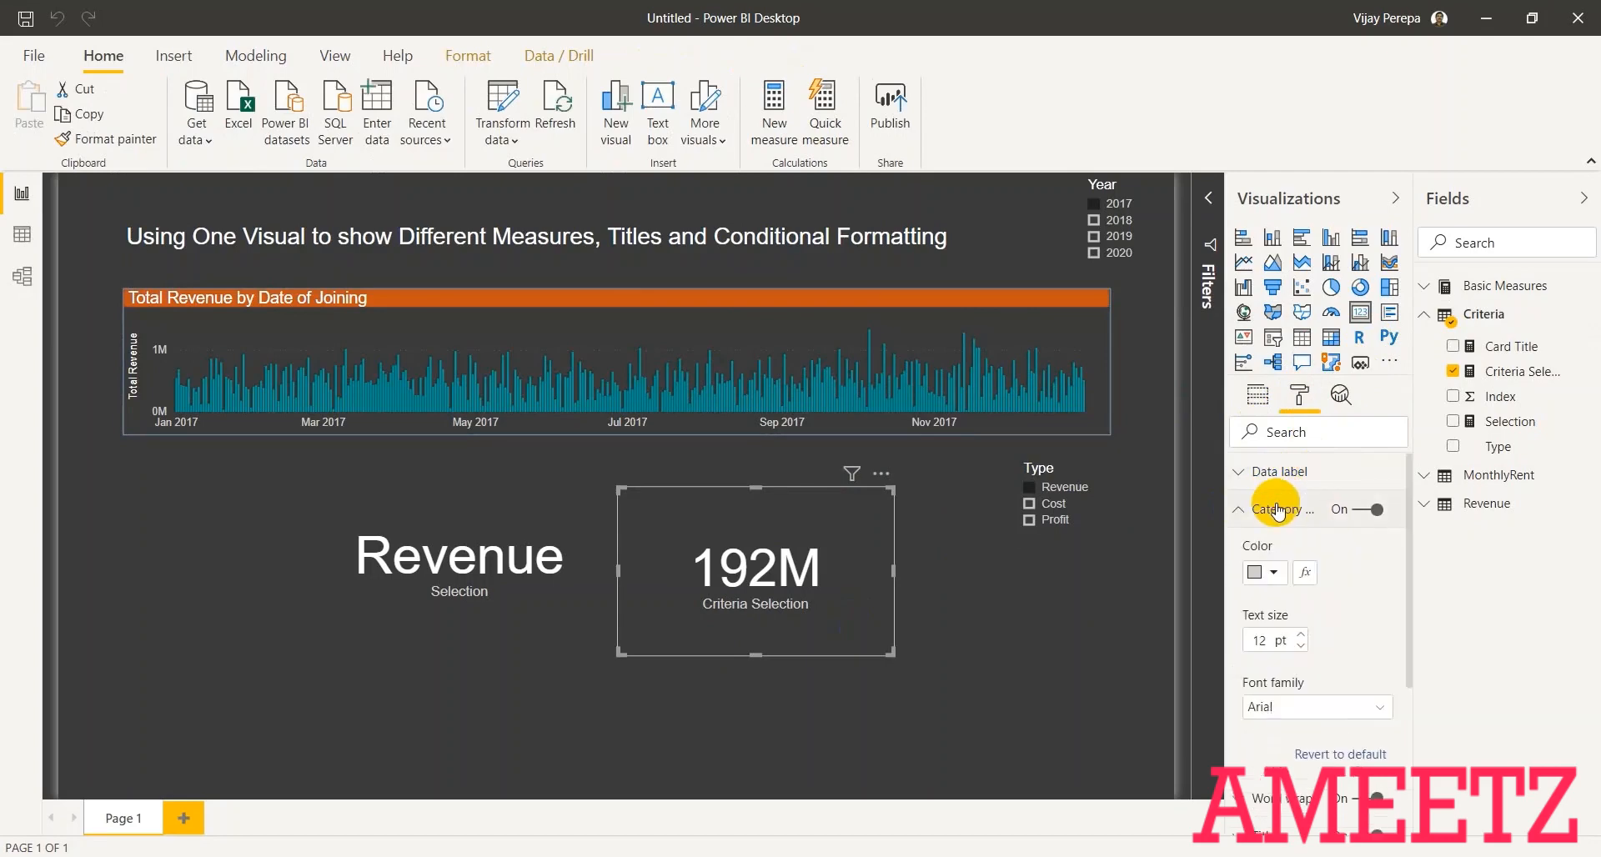
{"action": "left_click", "coordinate": [1349, 514]}
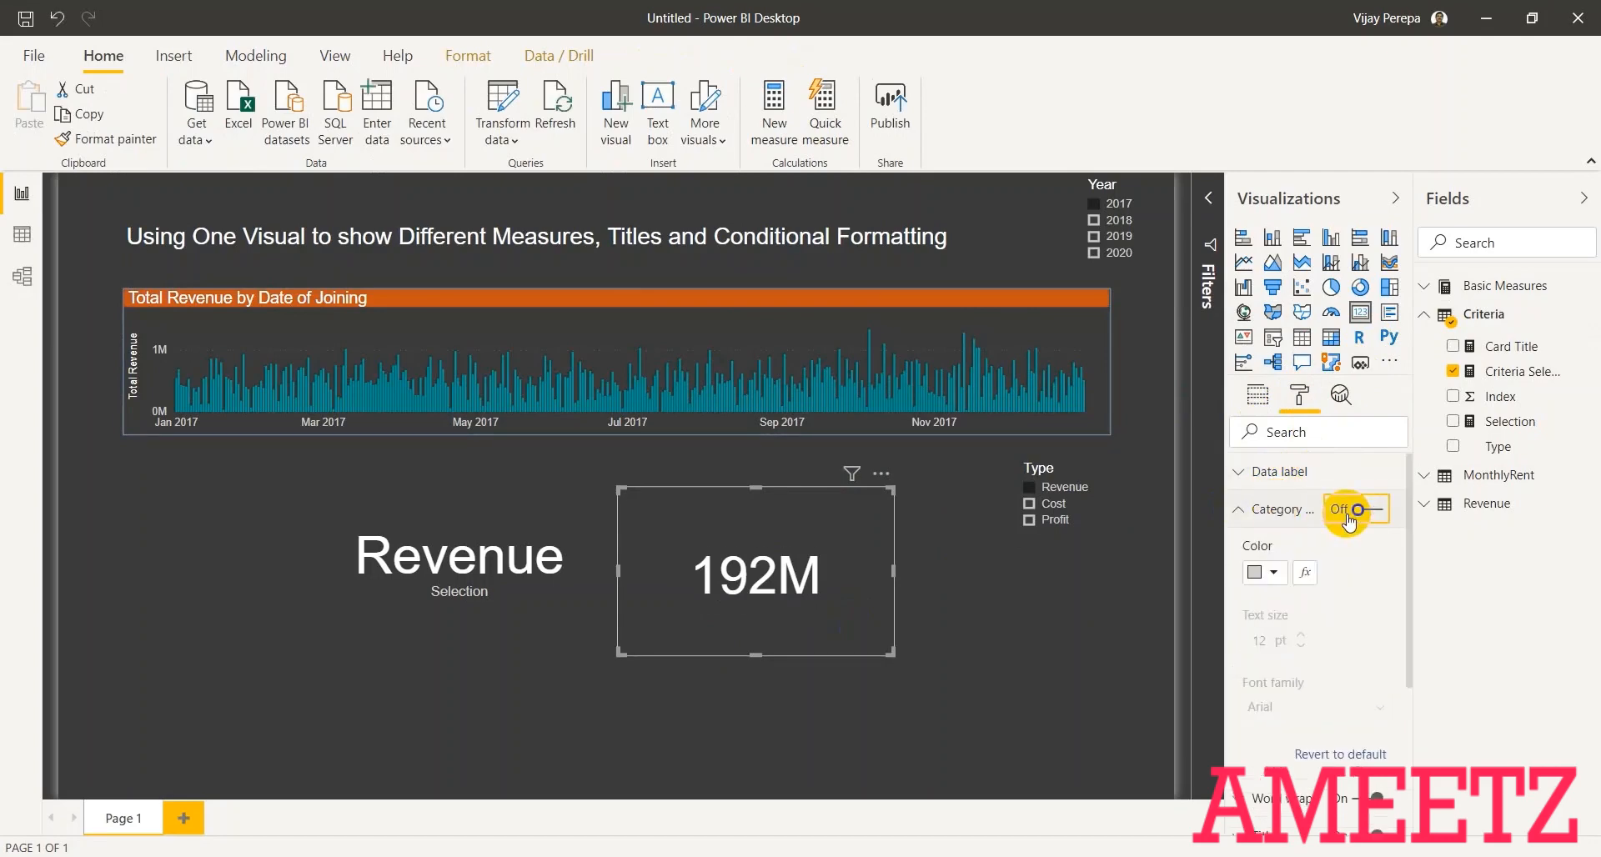
{"action": "left_click", "coordinate": [1238, 510]}
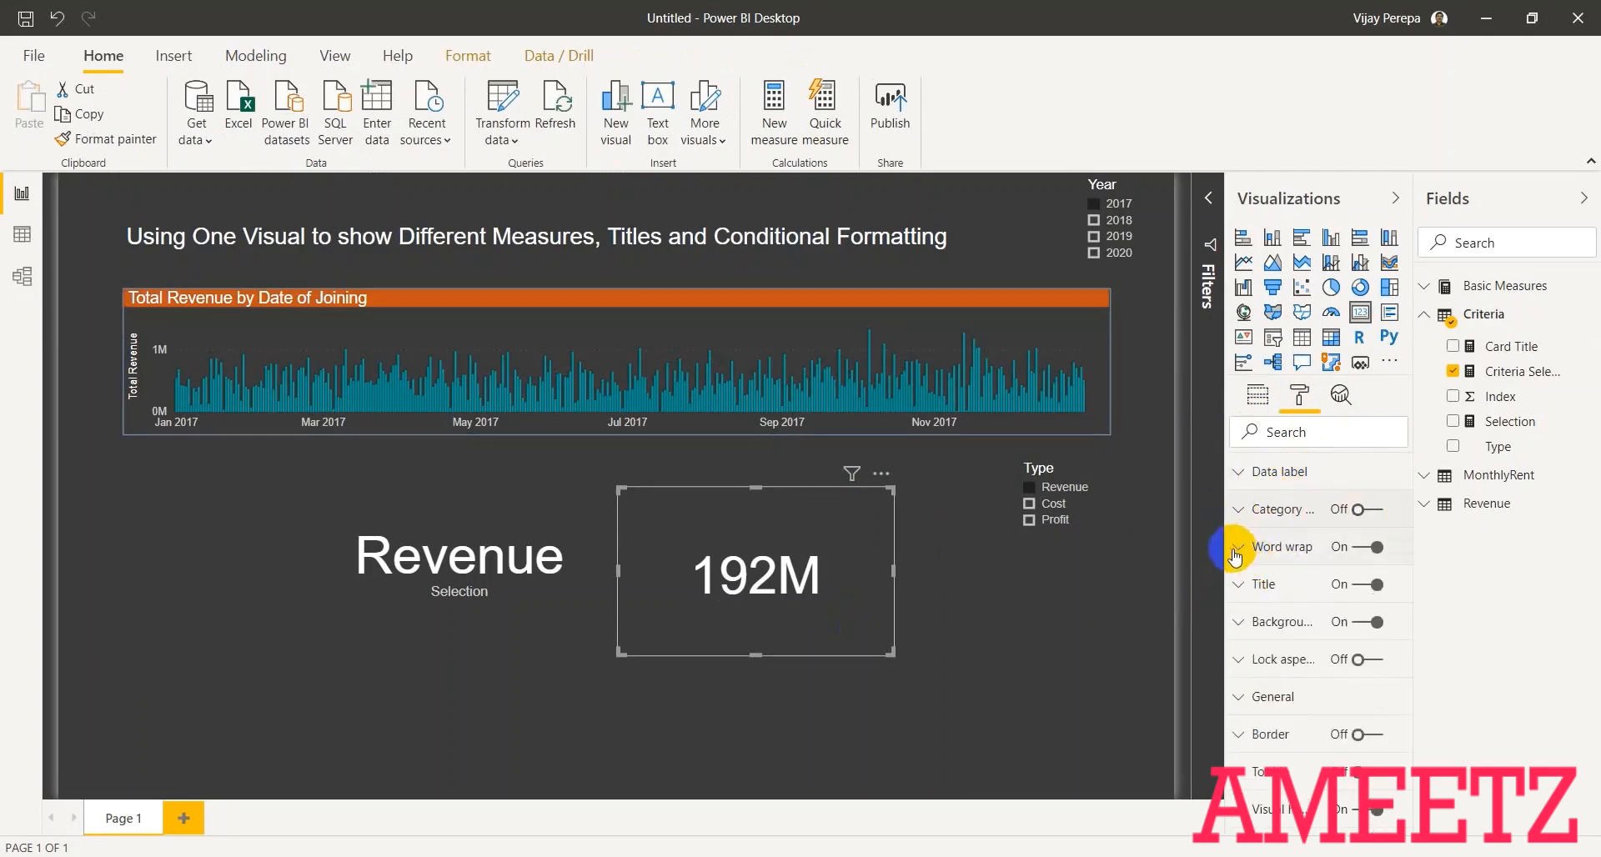
{"action": "left_click", "coordinate": [1248, 512]}
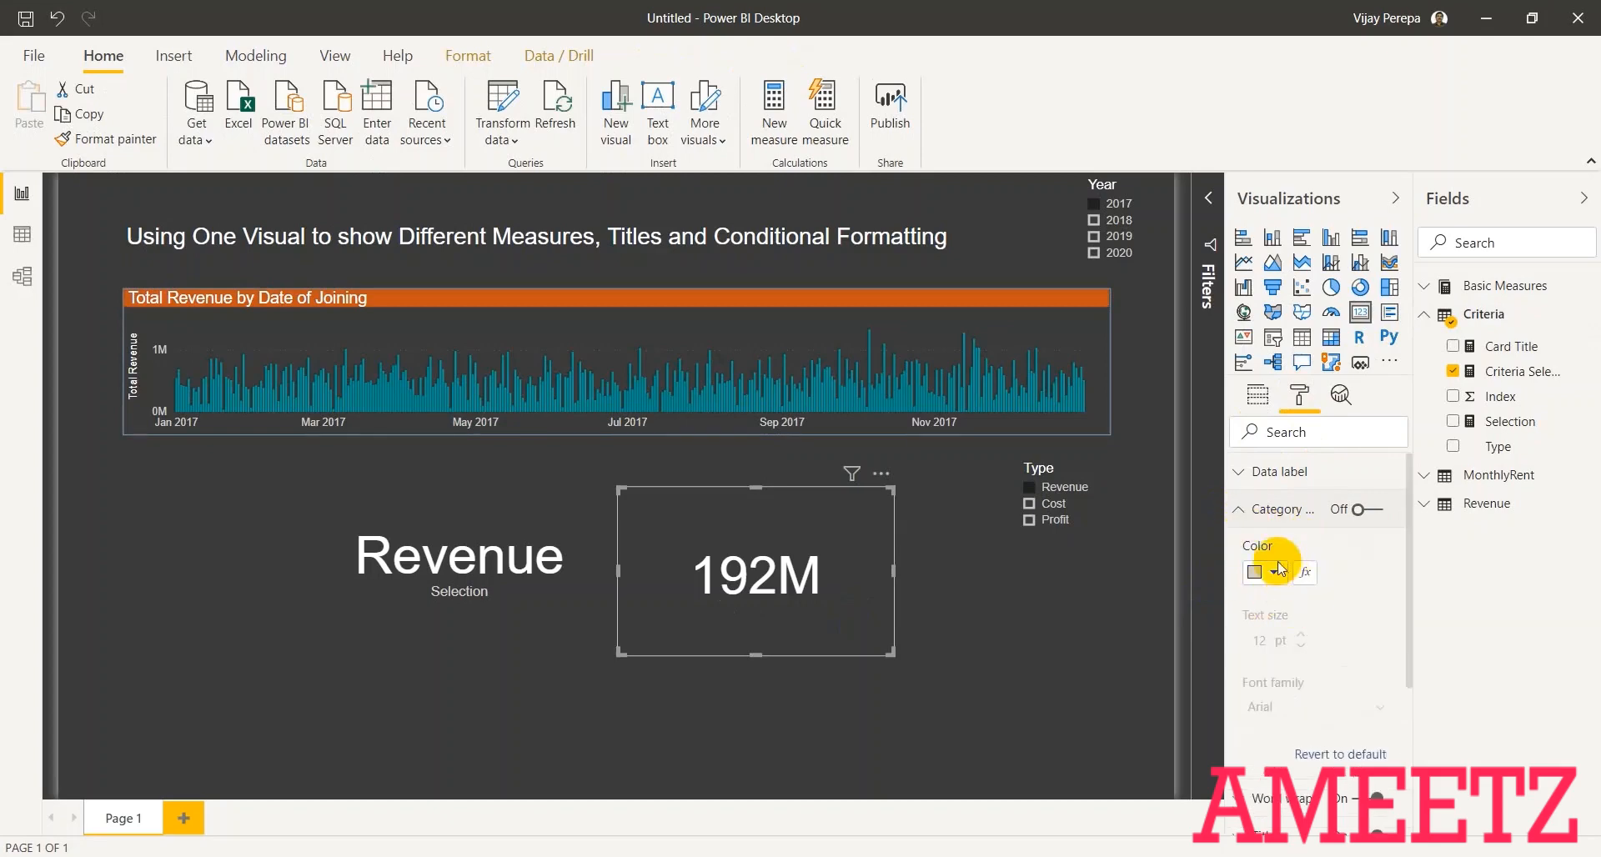
{"action": "left_click", "coordinate": [1238, 512]}
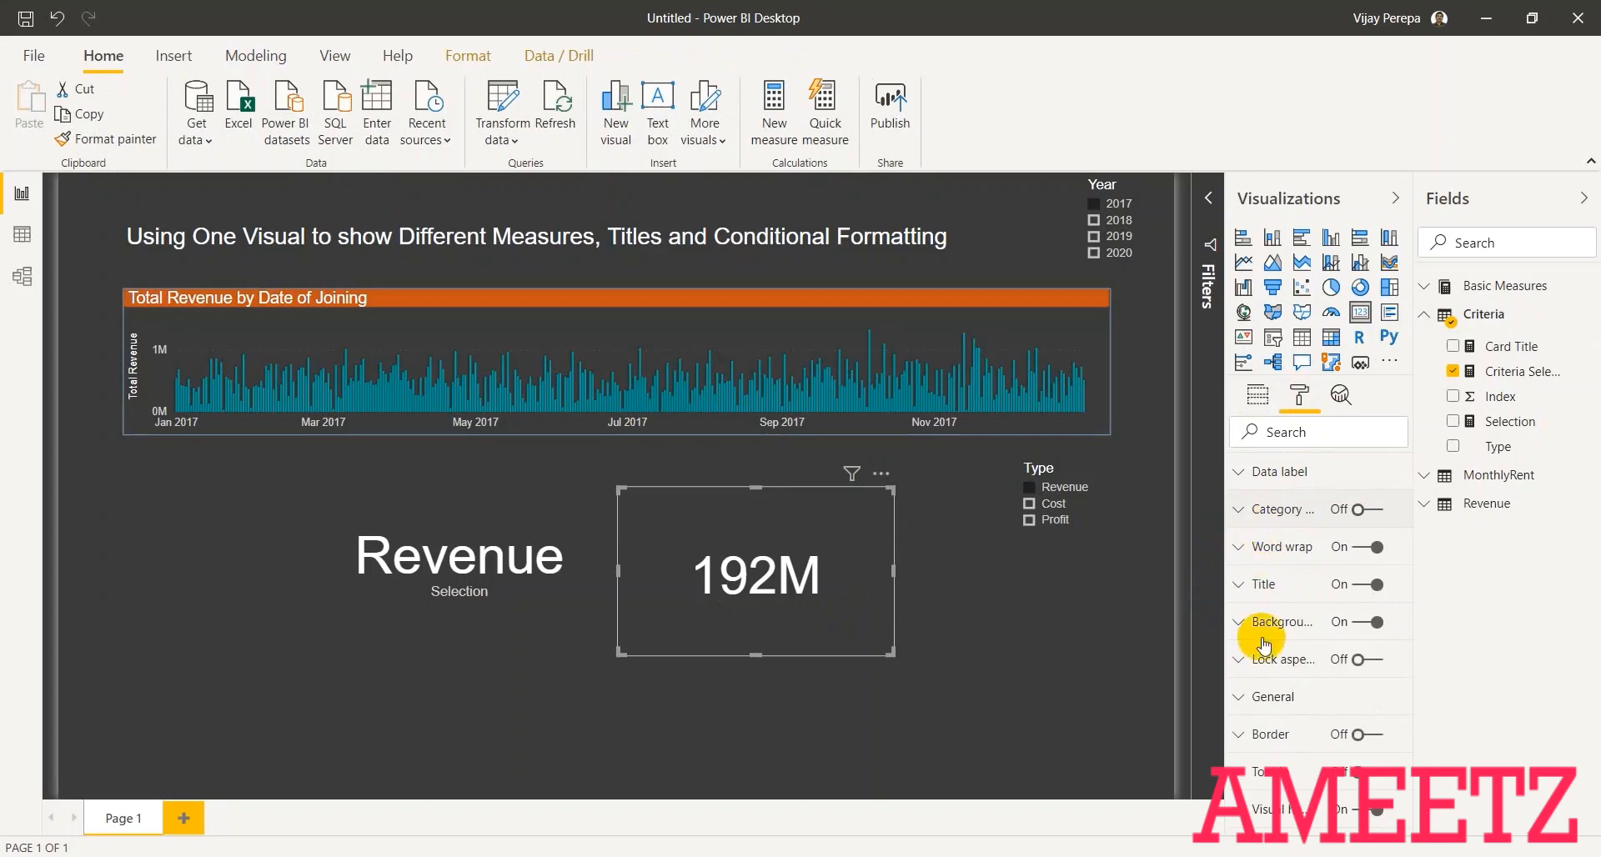
- Base the card's title text on the Card Title field value and test it with Cost and Profit in the Type slicer
{"action": "left_click", "coordinate": [1266, 592]}
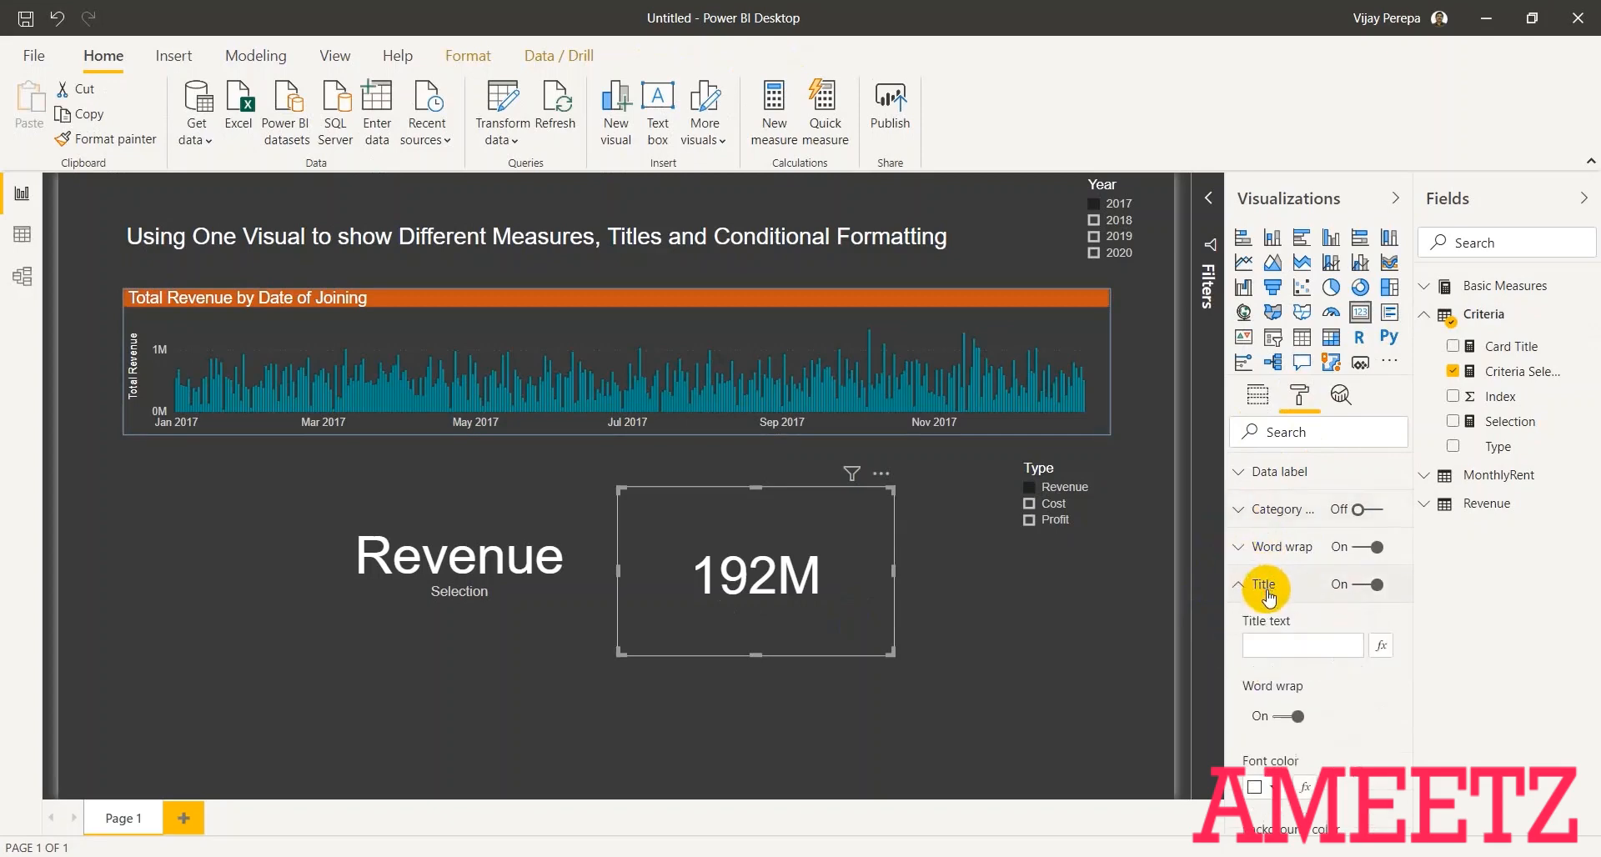
{"action": "left_click", "coordinate": [1380, 646]}
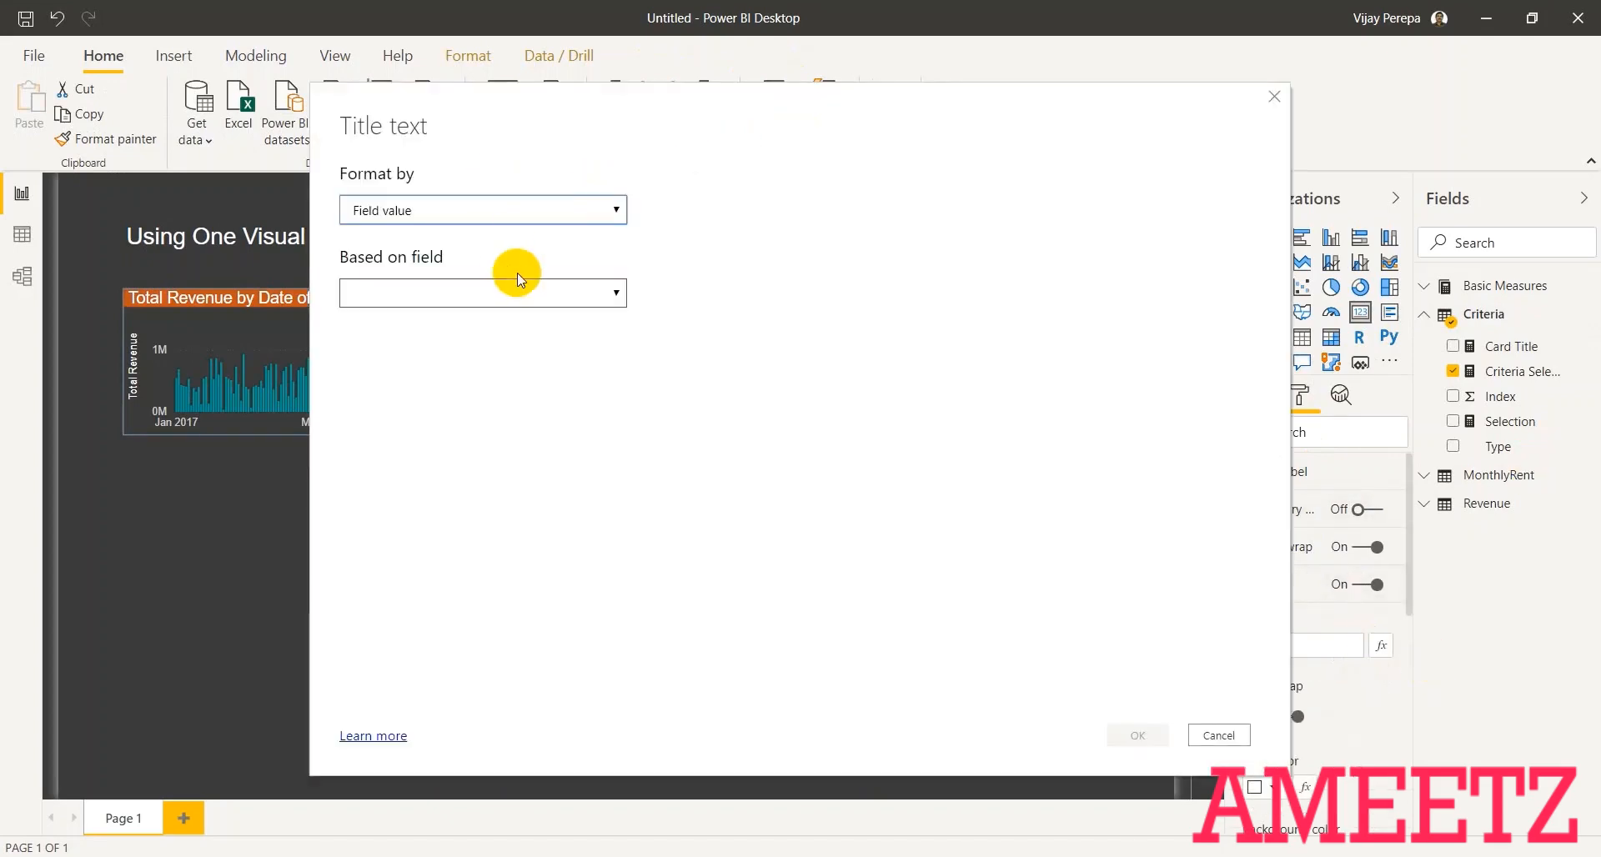
{"action": "left_click", "coordinate": [523, 294]}
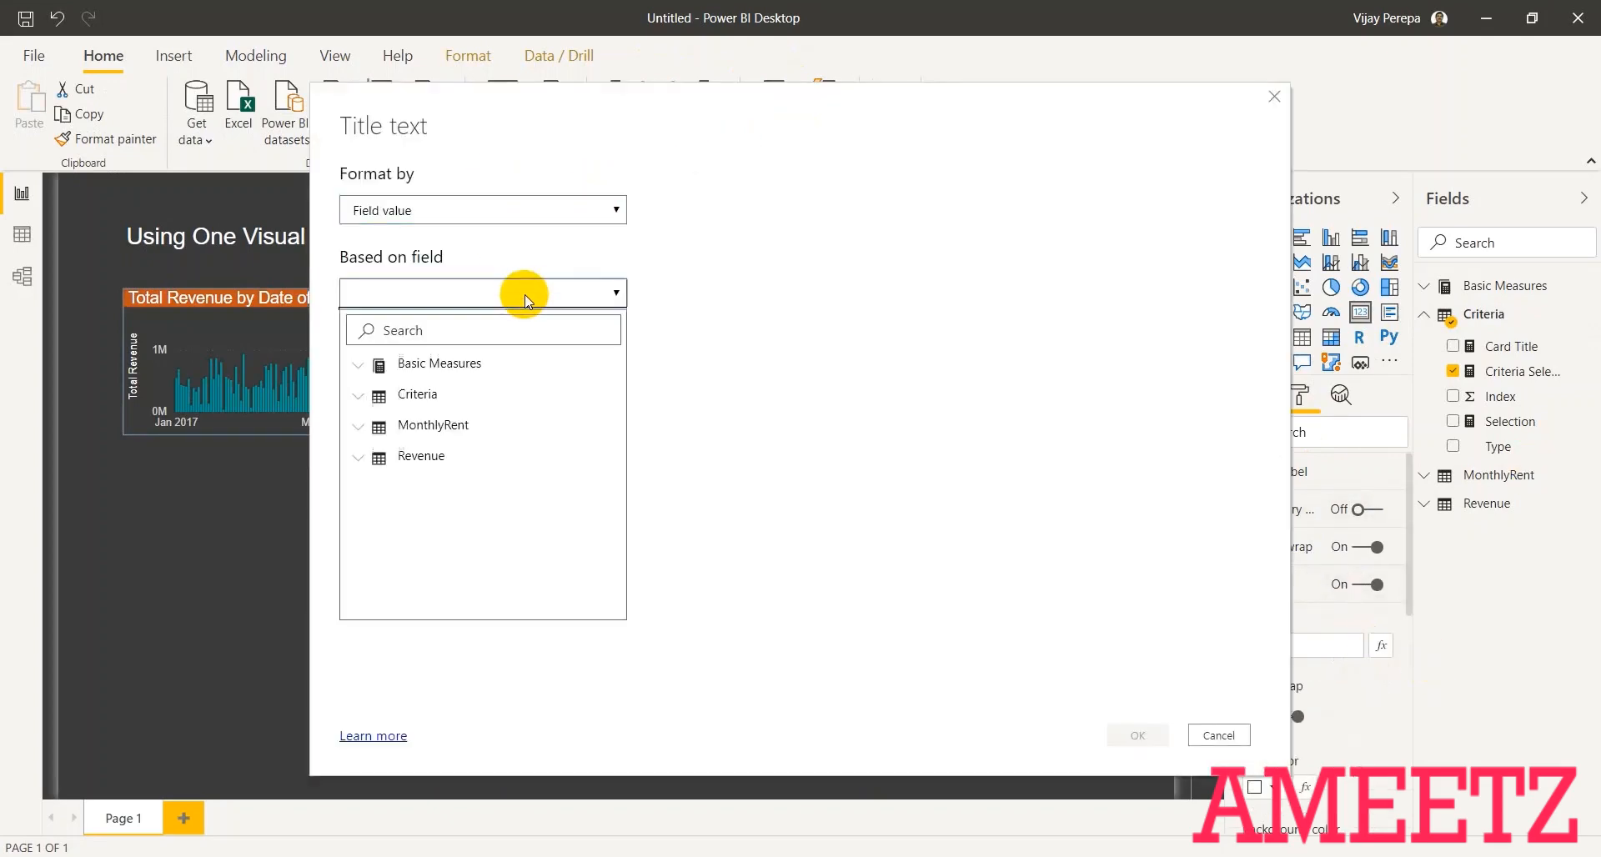
{"action": "left_click", "coordinate": [419, 392]}
{"action": "left_click", "coordinate": [417, 426]}
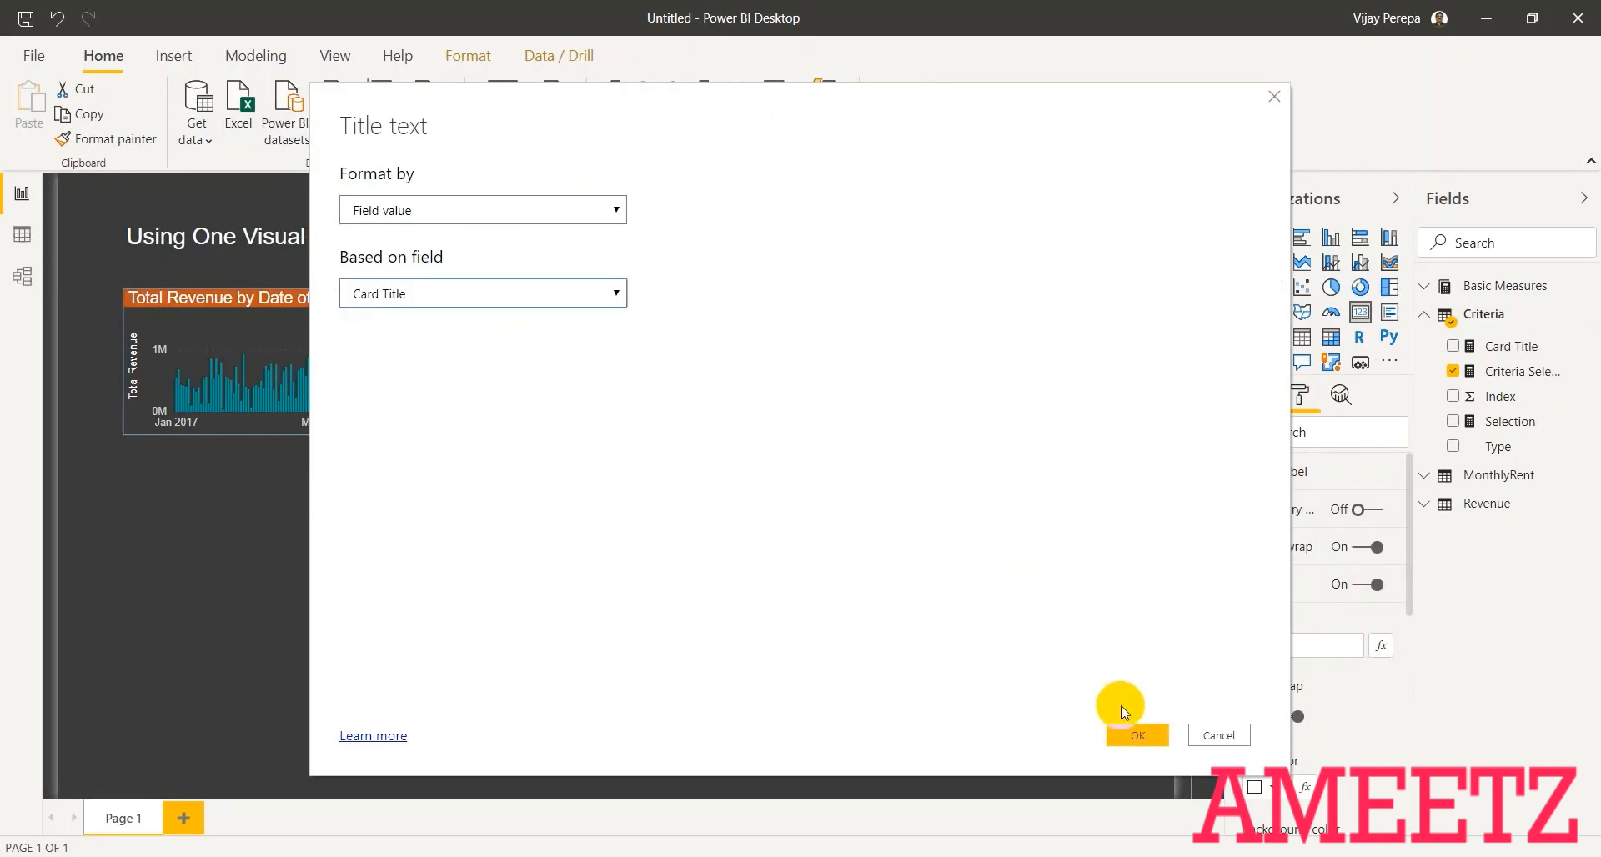
{"action": "left_click", "coordinate": [1126, 732]}
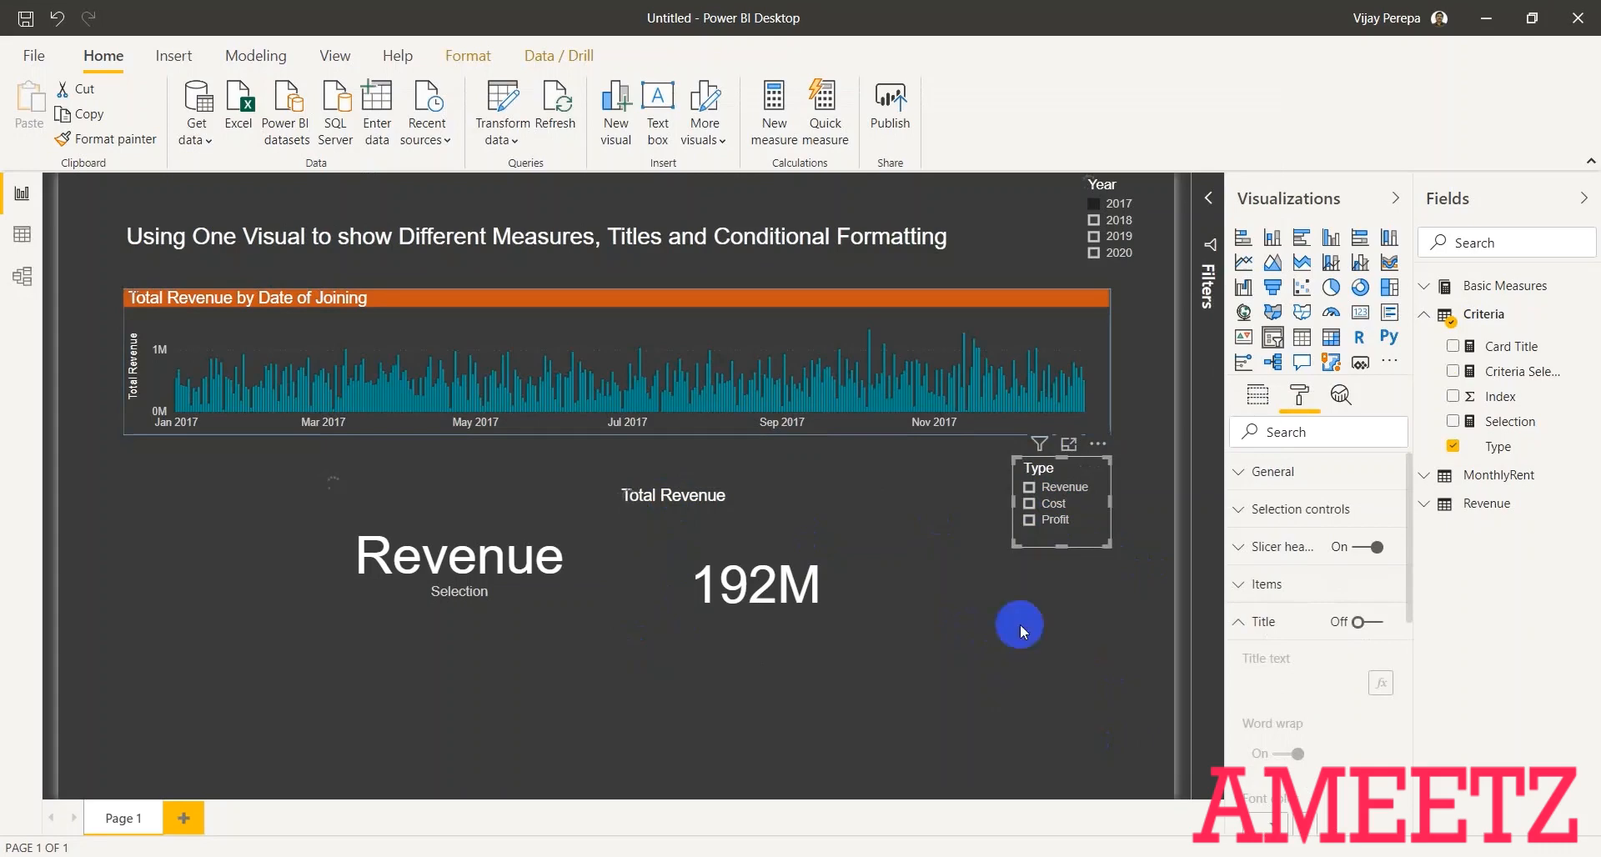
{"action": "left_click", "coordinate": [1053, 504]}
{"action": "left_click", "coordinate": [1059, 522]}
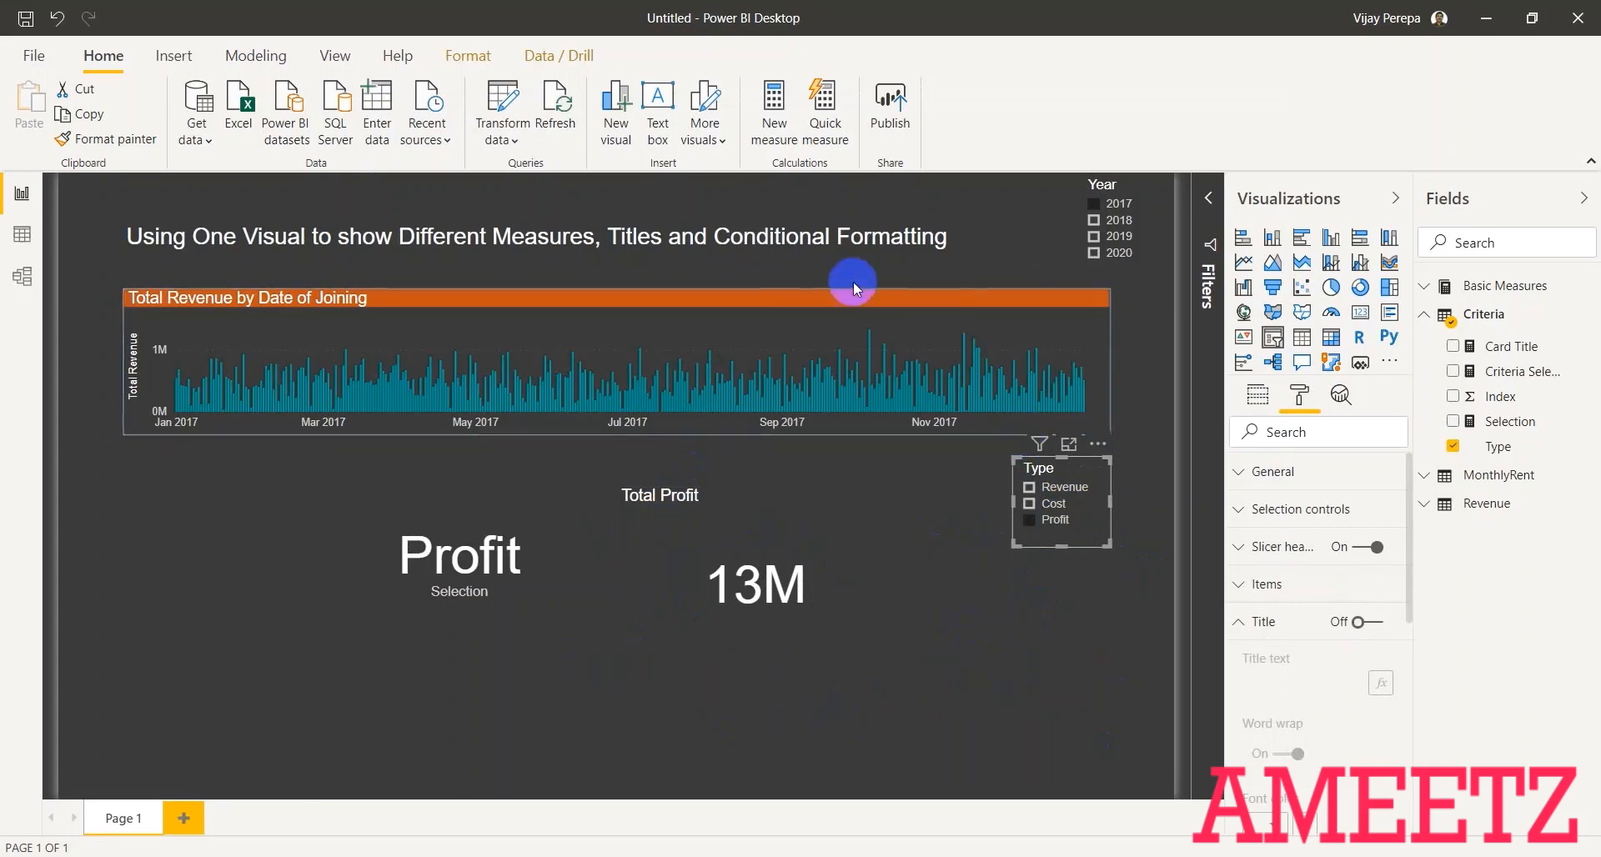
- Replace Total Revenue with Criteria Selection as the value of the Date of Joining column chart
{"action": "left_click", "coordinate": [774, 297]}
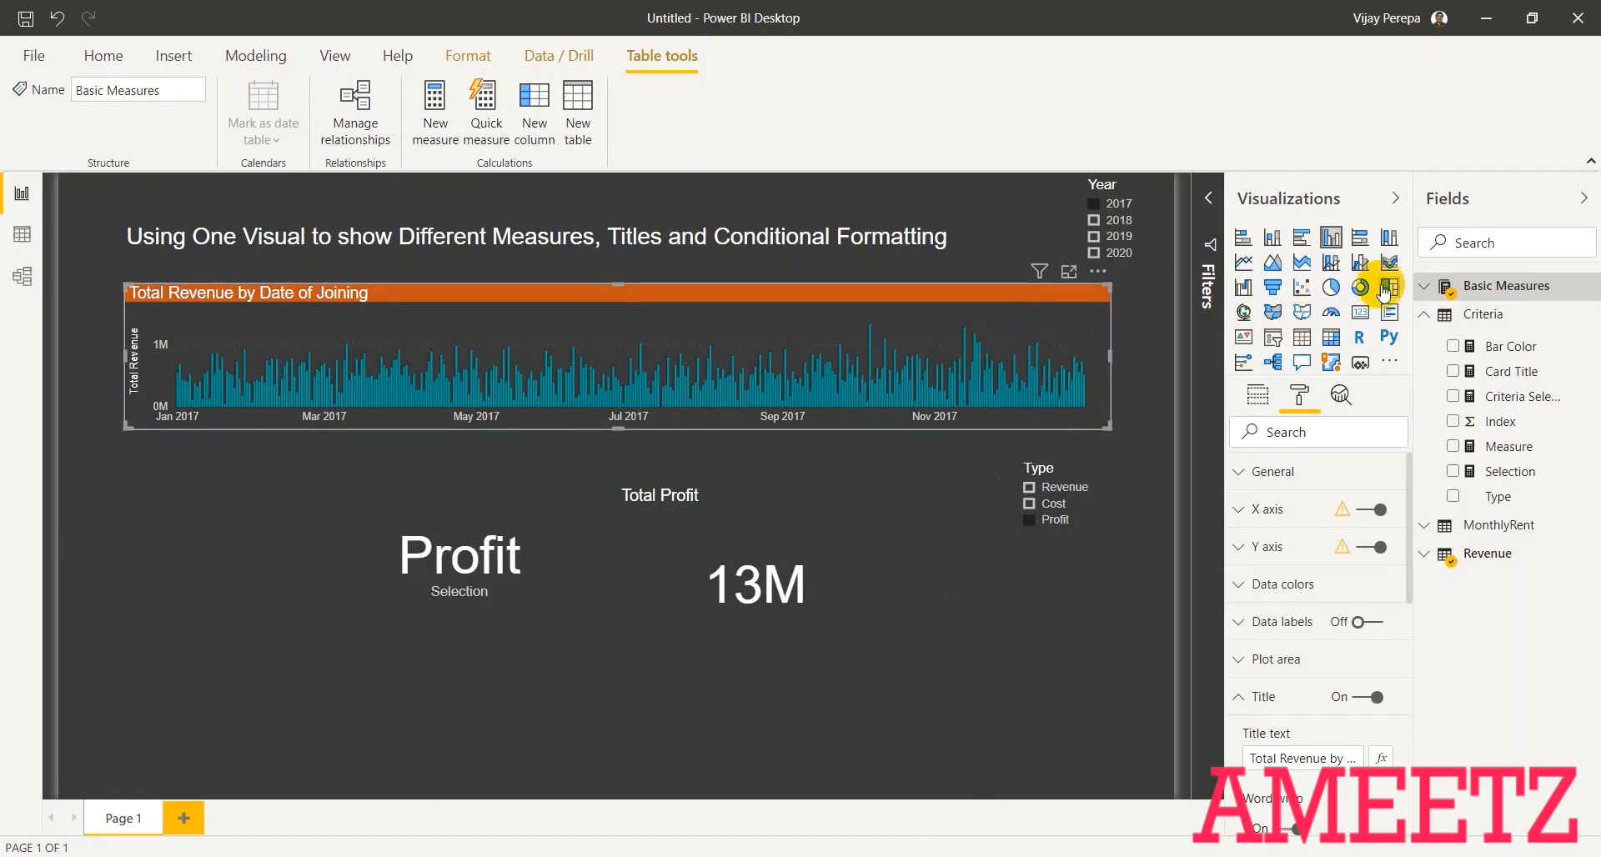
{"action": "left_click", "coordinate": [1424, 287]}
{"action": "left_click", "coordinate": [1453, 368]}
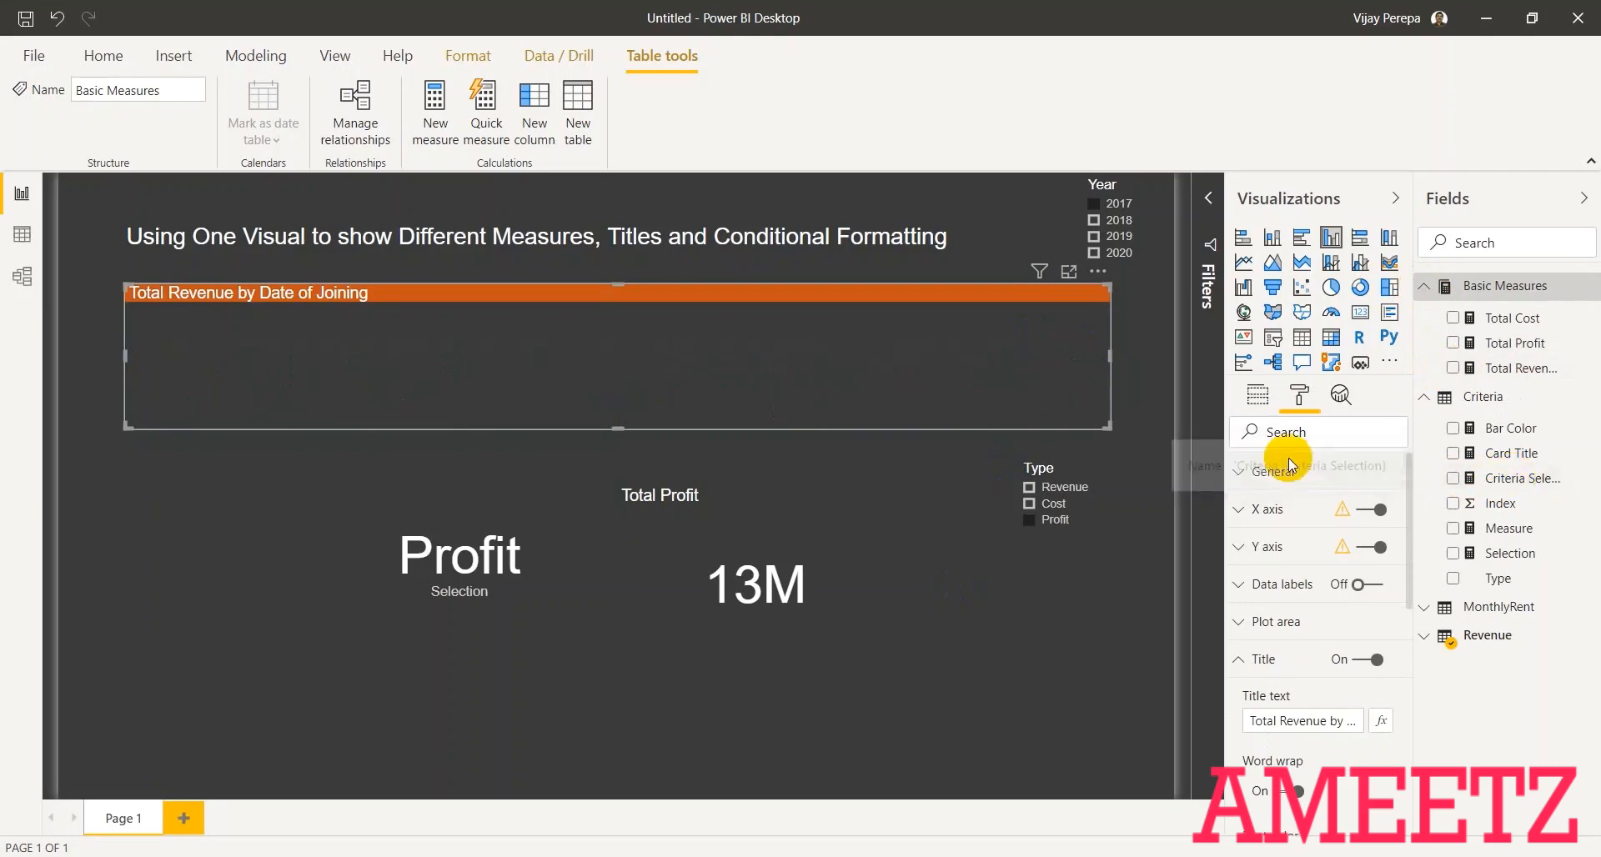
{"action": "left_click", "coordinate": [1257, 397]}
{"action": "left_click", "coordinate": [1258, 395]}
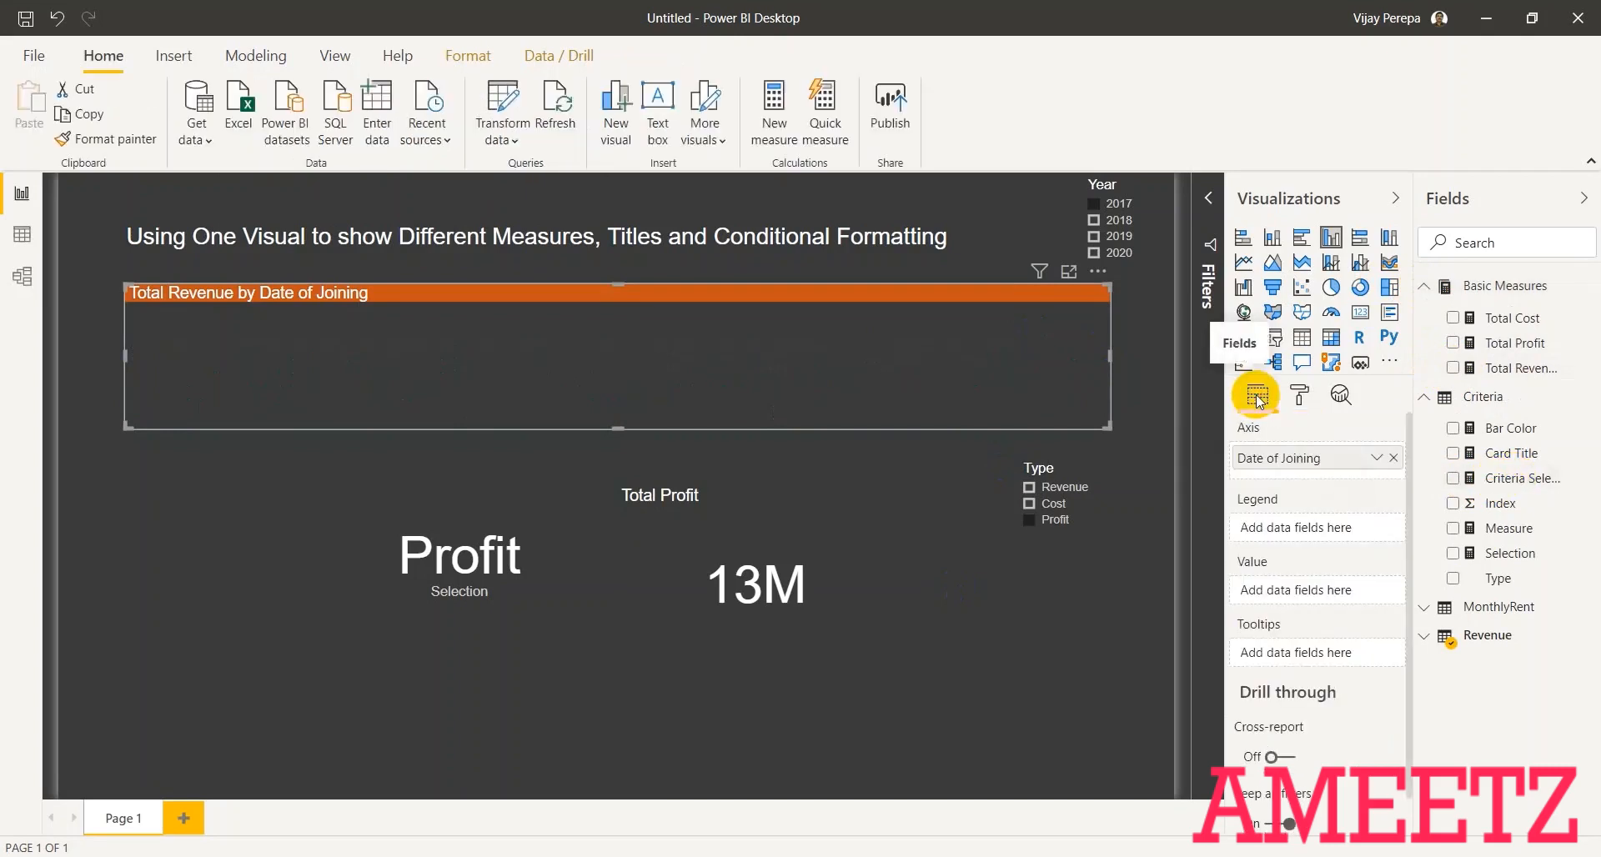
{"action": "left_click_drag", "start_coordinate": [1523, 479], "coordinate": [1344, 599]}
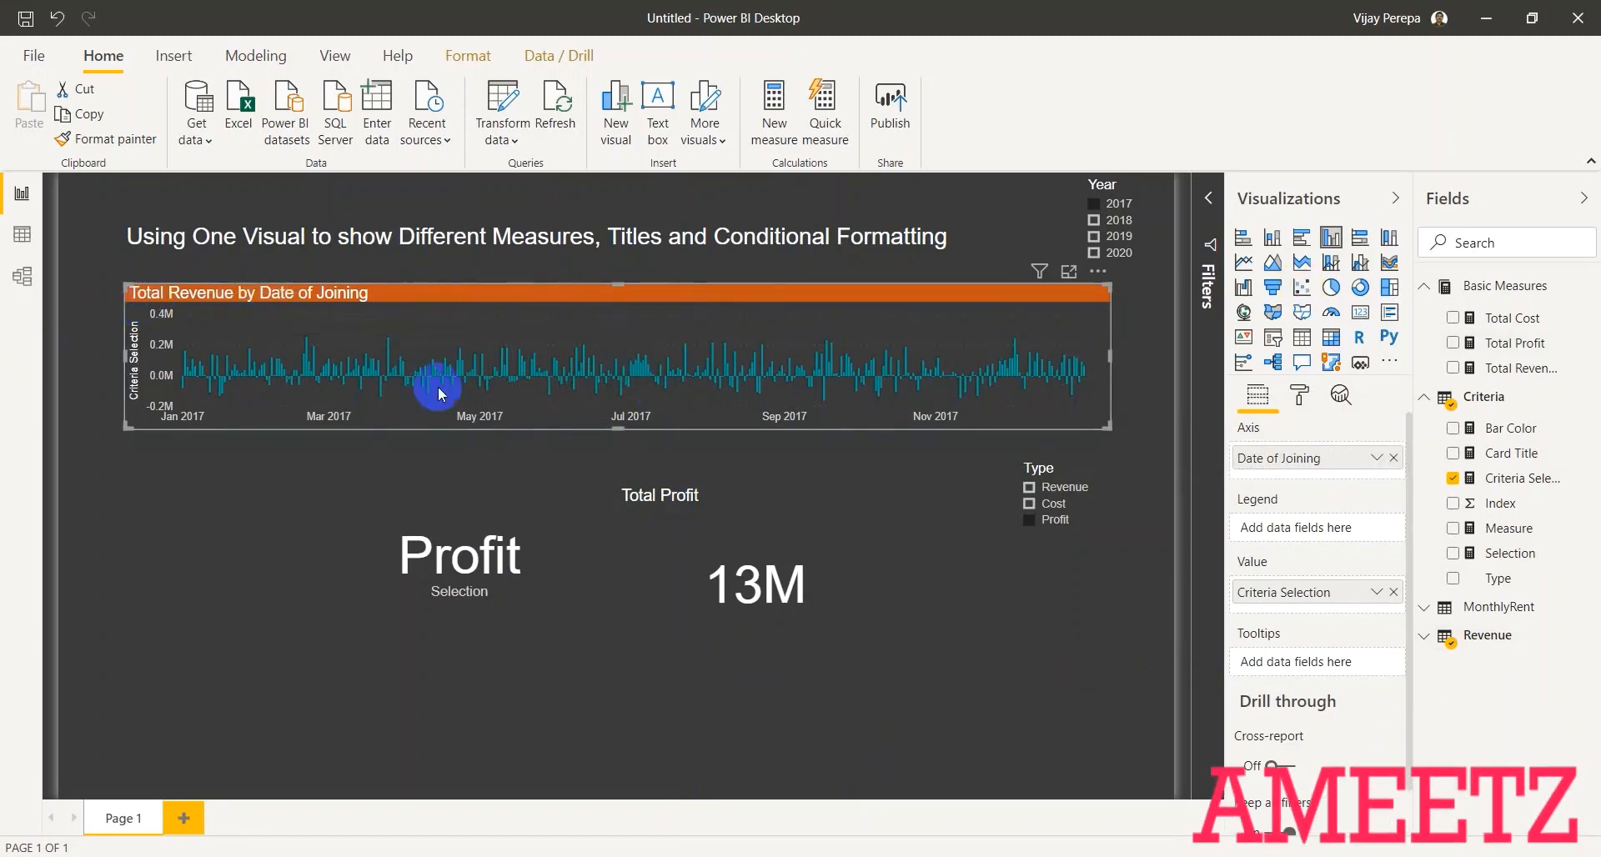
- Copy the complete formula of the Card Title measure
{"action": "left_click", "coordinate": [1592, 400]}
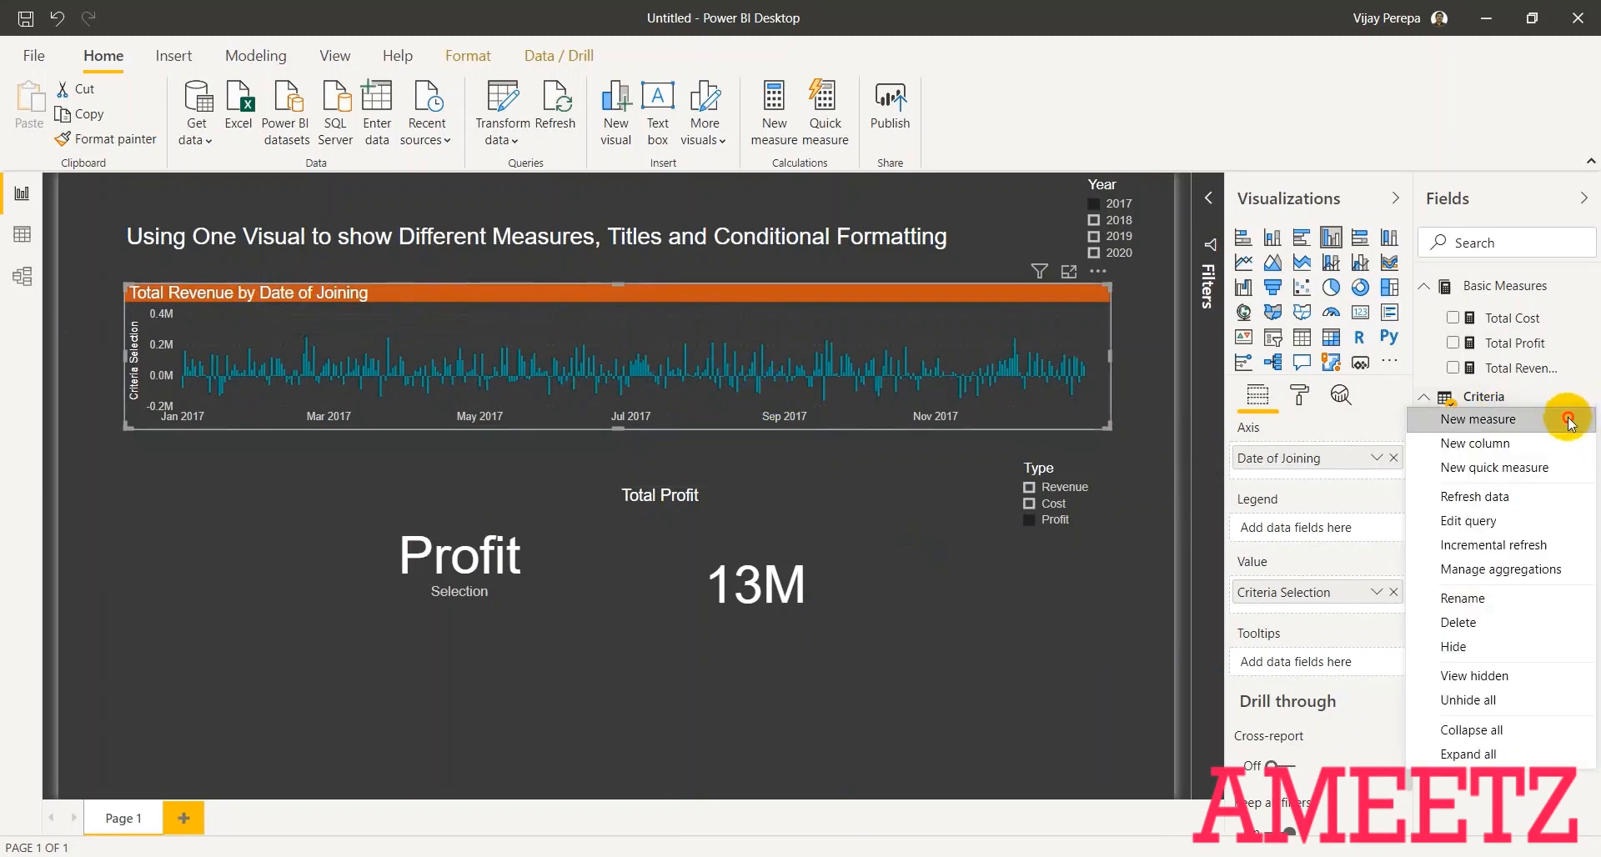
{"action": "left_click", "coordinate": [1567, 419]}
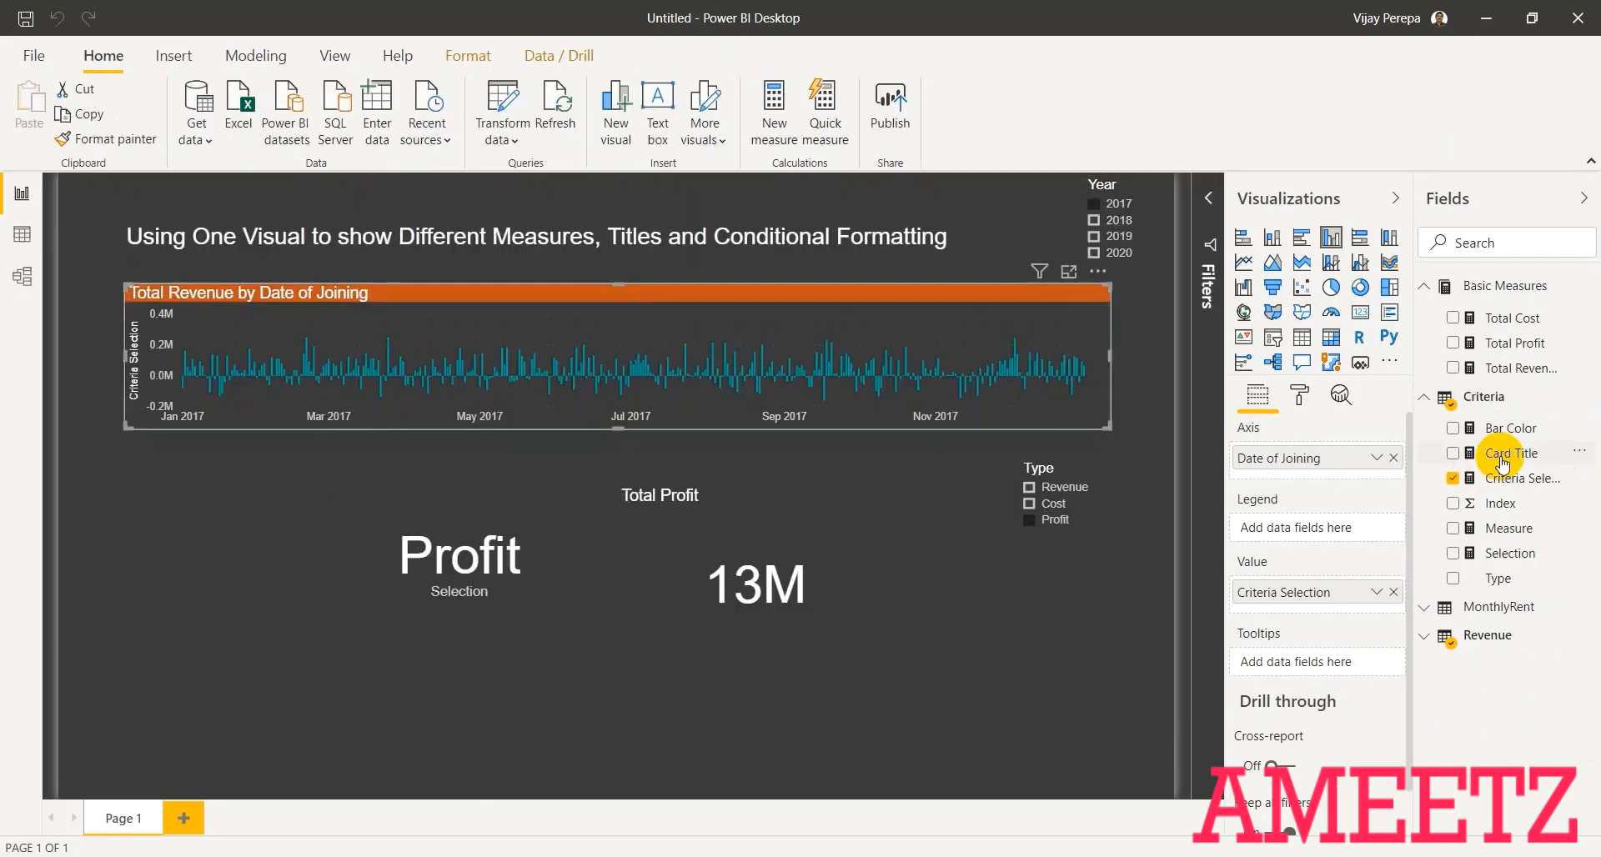
{"action": "left_click", "coordinate": [285, 286]}
{"action": "left_click_drag", "start_coordinate": [286, 286], "coordinate": [129, 192]}
{"action": "key", "text": "ctrl+c"}
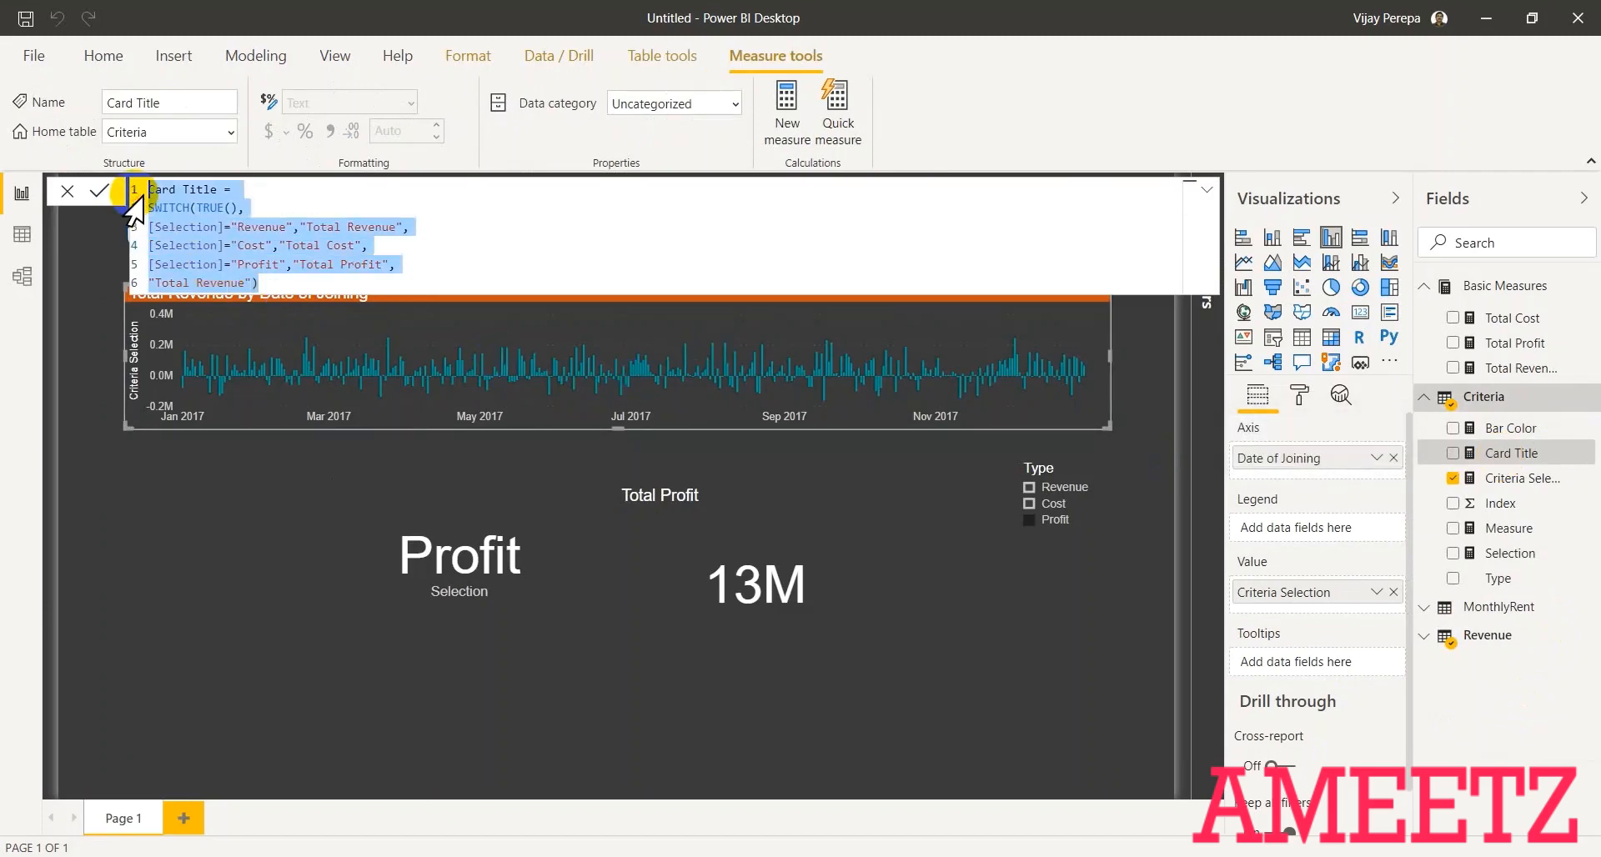
- Create a new measure in the Criteria table from the copied formula and name it Chart Title
{"action": "left_click", "coordinate": [1072, 743]}
{"action": "left_click", "coordinate": [1581, 394]}
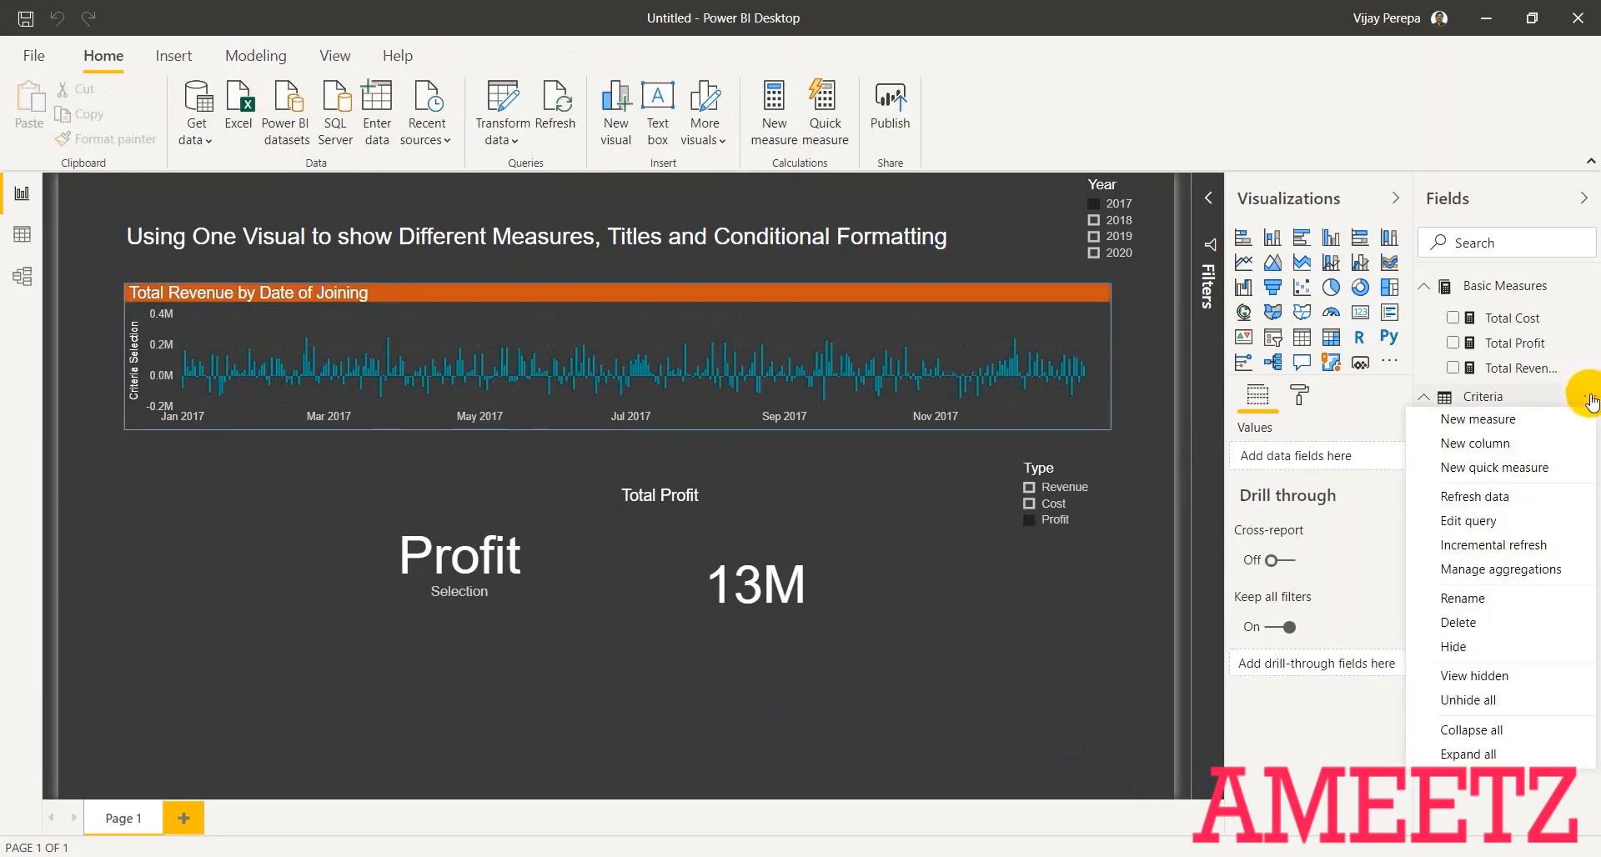
{"action": "left_click", "coordinate": [1557, 423]}
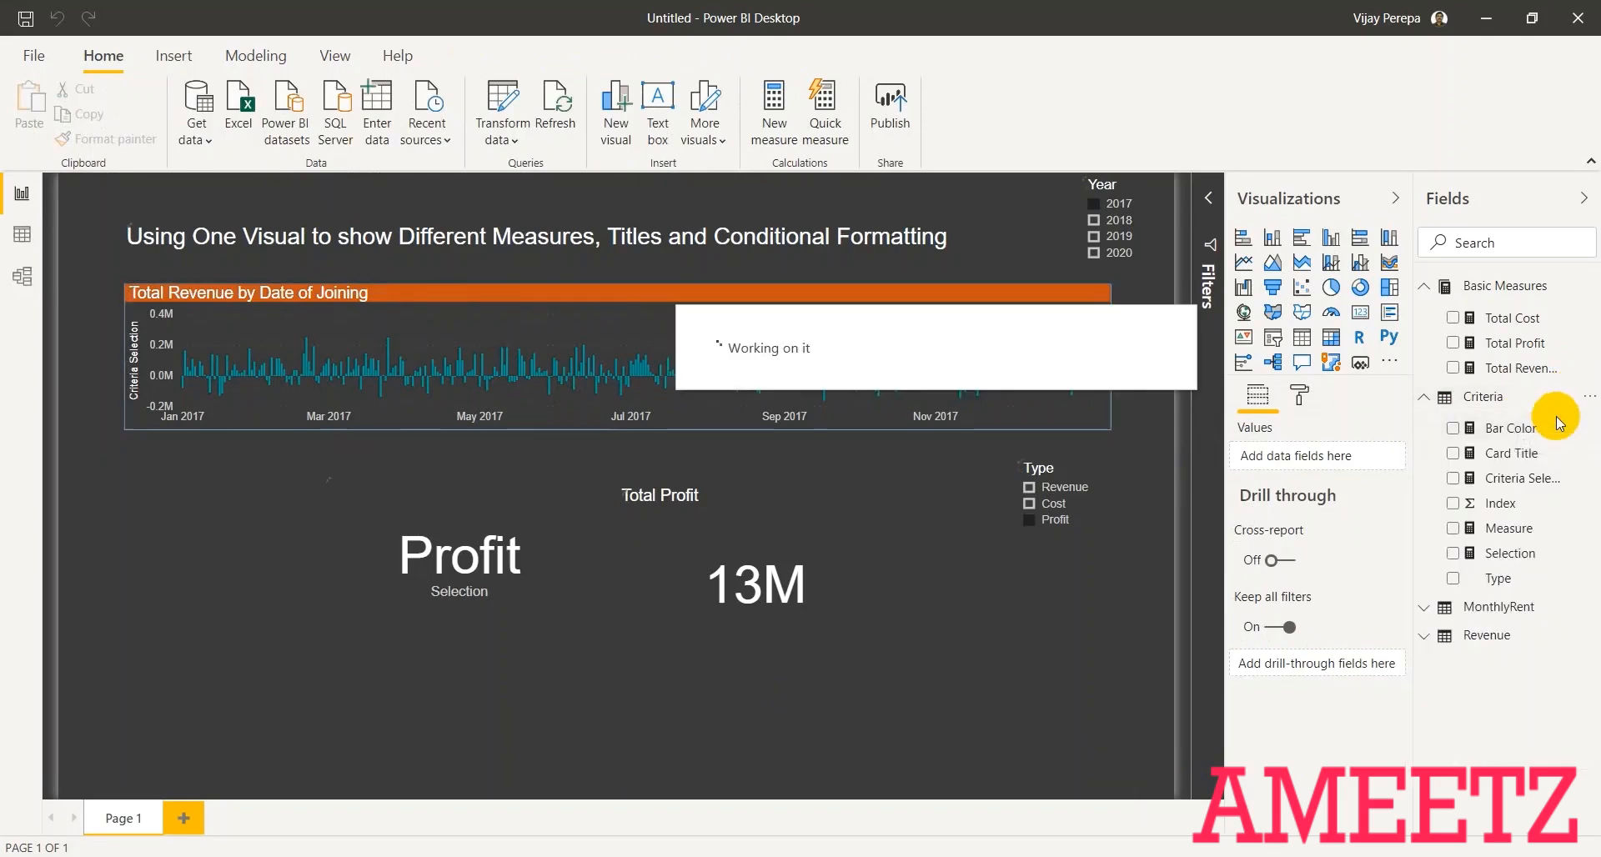
{"action": "key", "text": "ctrl+v"}
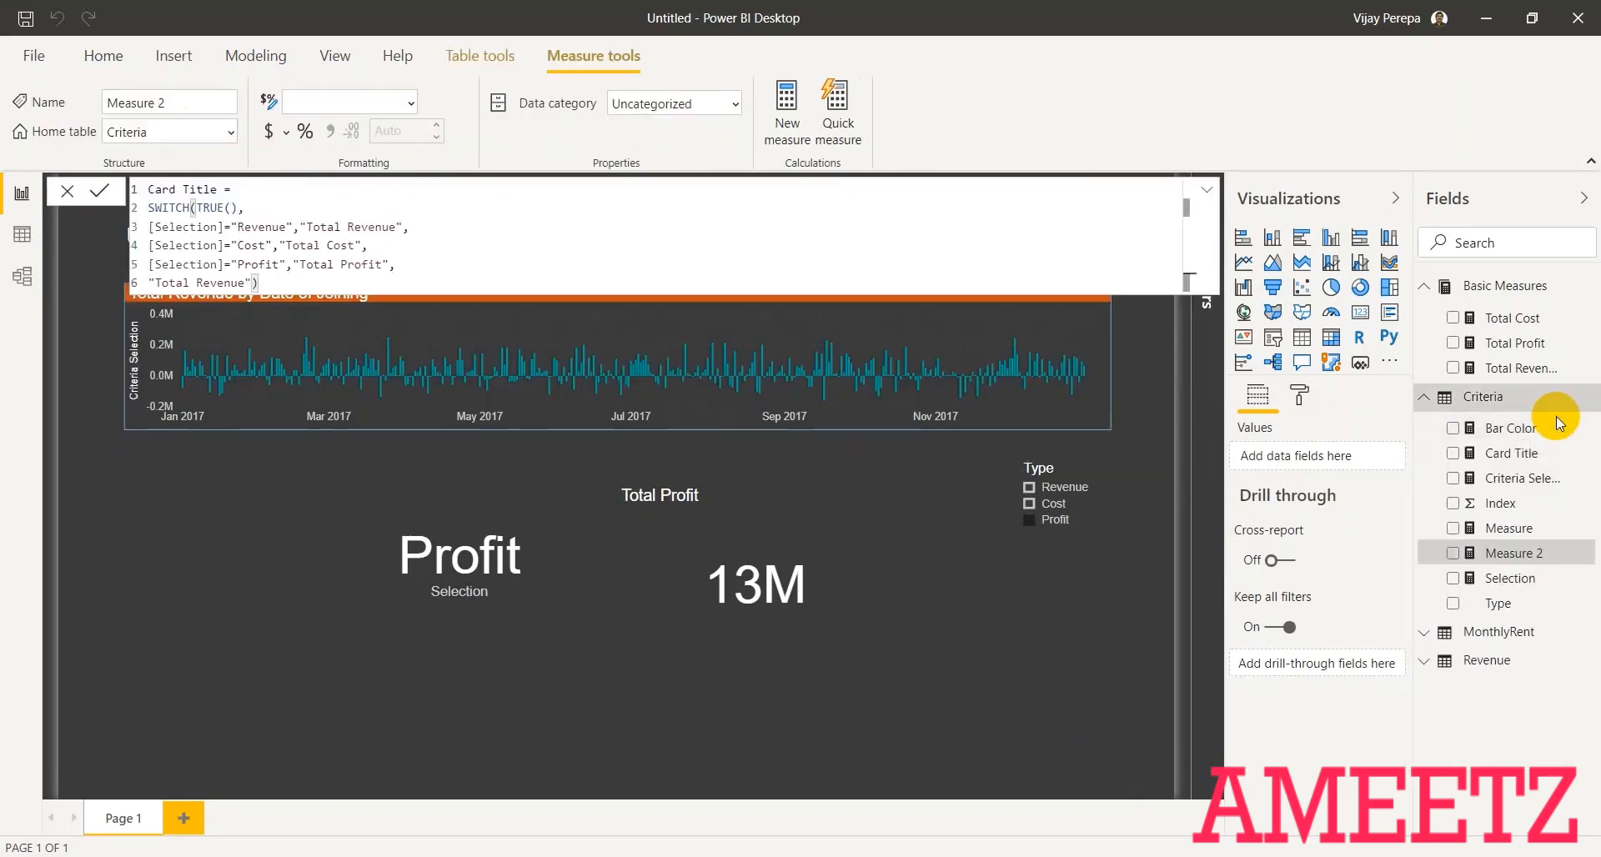
{"action": "double_click", "coordinate": [152, 191]}
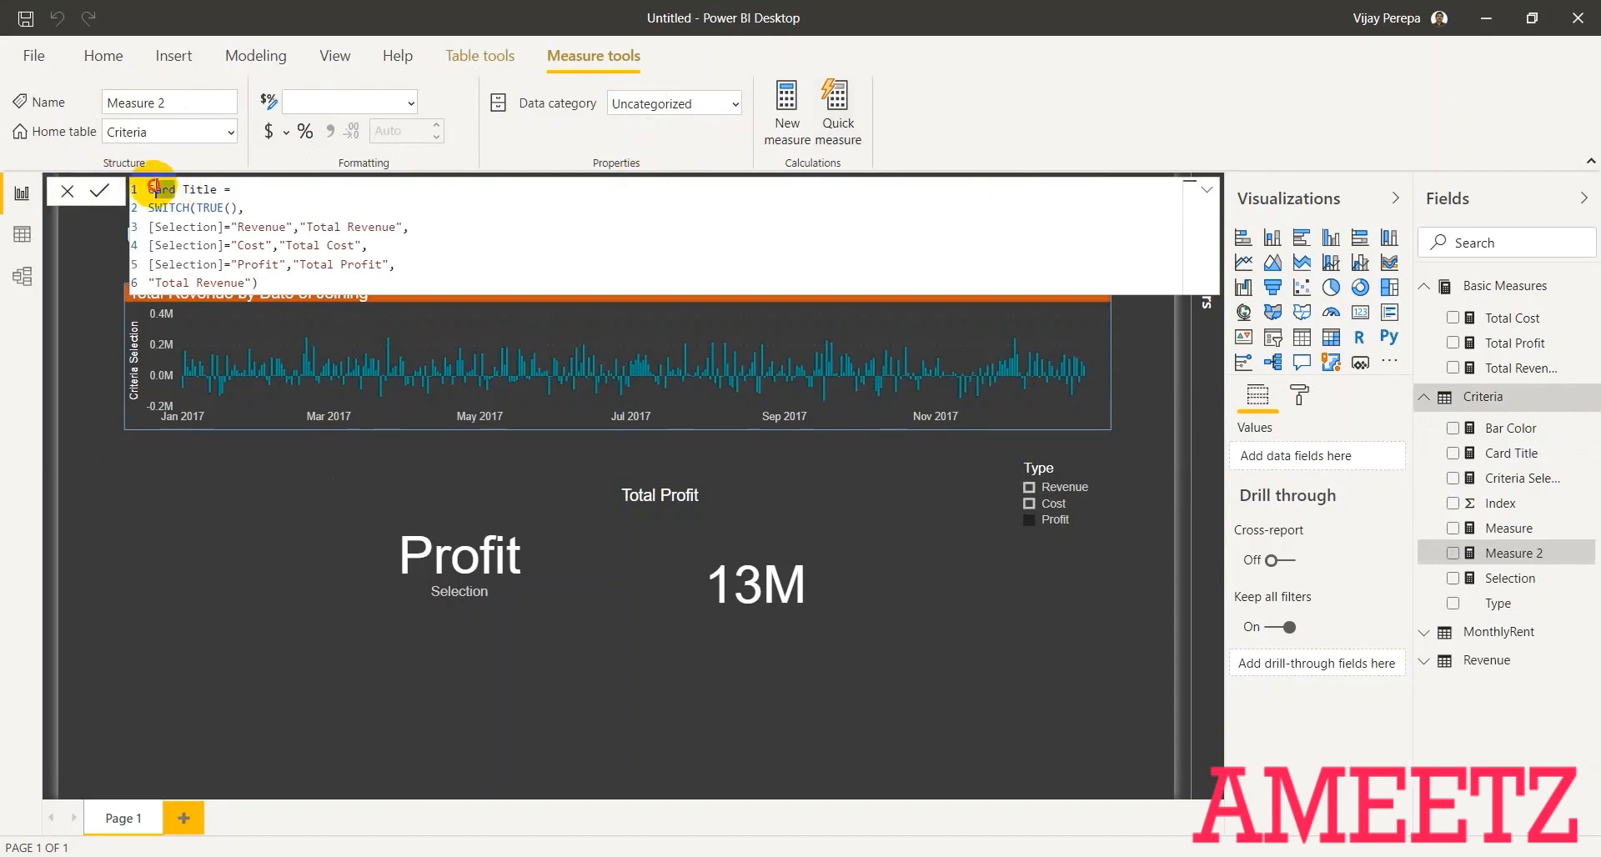
{"action": "type", "text": "Chart"}
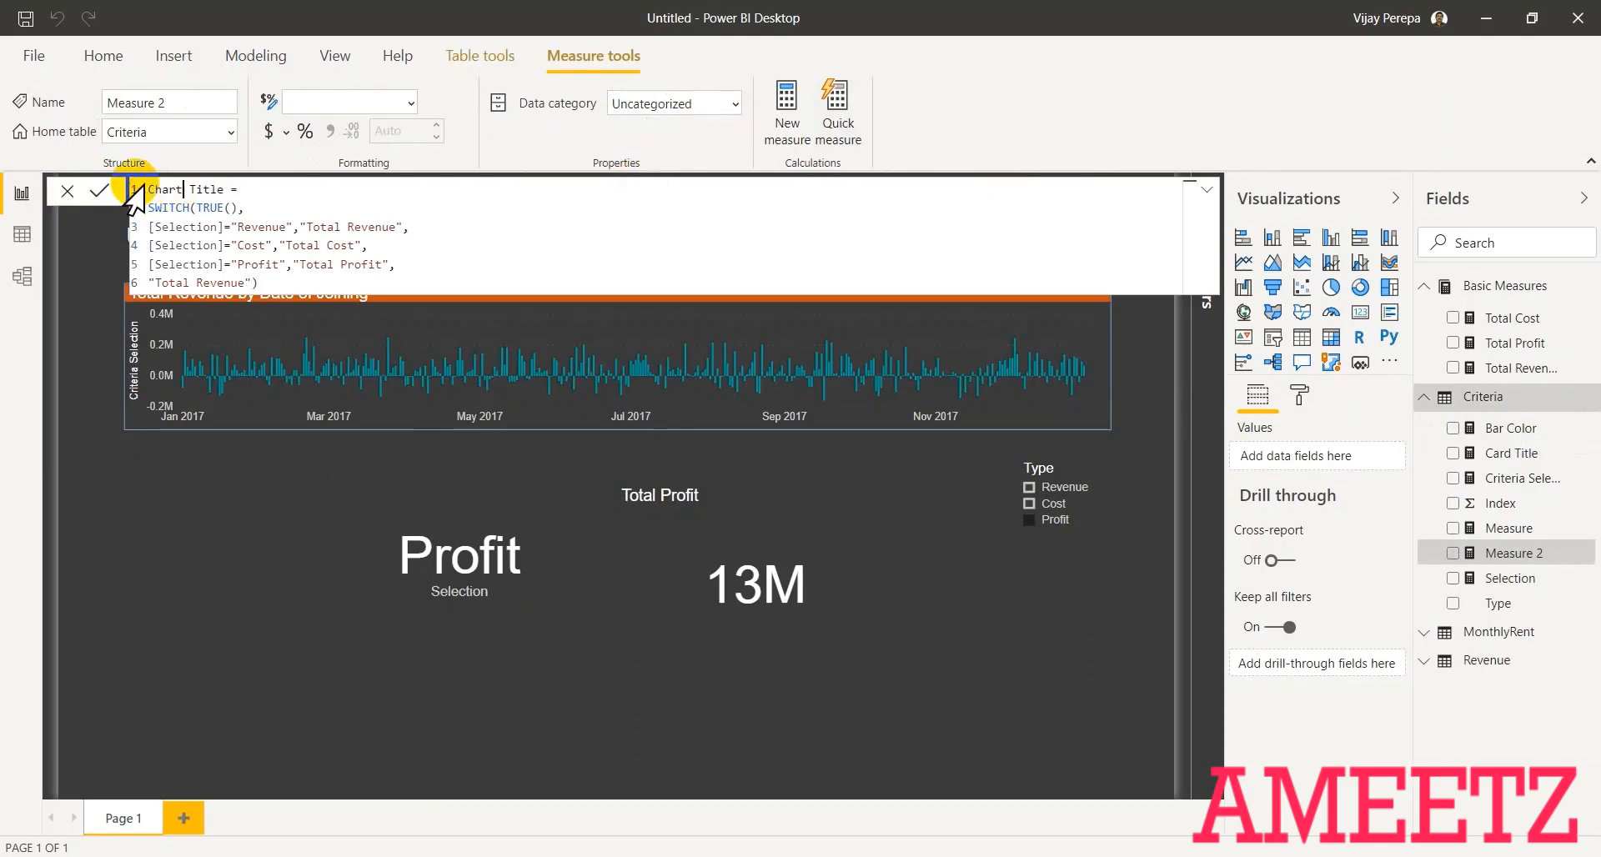
- Append "by Date" to the Total Revenue, Total Cost and Total Profit results of the three Selection conditions in the Chart Title formula
{"action": "left_click", "coordinate": [399, 227]}
{"action": "type", "text": "by Date"}
{"action": "left_click", "coordinate": [358, 246]}
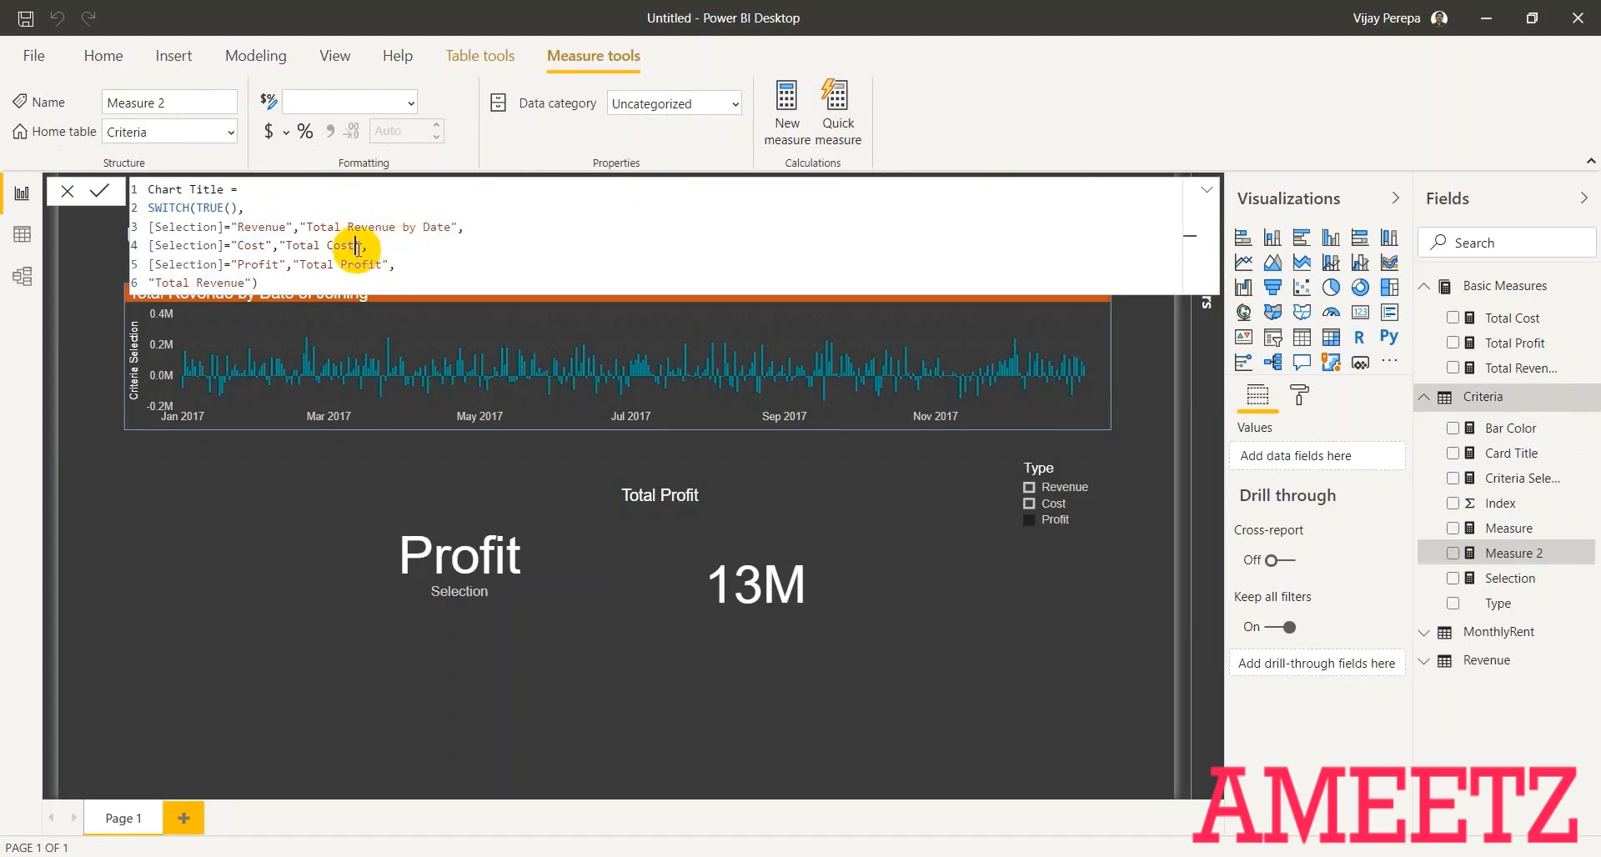
{"action": "type", "text": "by dAte"}
{"action": "key", "text": "BackSpace"}
{"action": "key", "text": "BackSpace"}
{"action": "key", "text": "BackSpace"}
{"action": "key", "text": "BackSpace"}
{"action": "type", "text": "Date"}
{"action": "left_click", "coordinate": [385, 264]}
{"action": "type", "text": "by Date"}
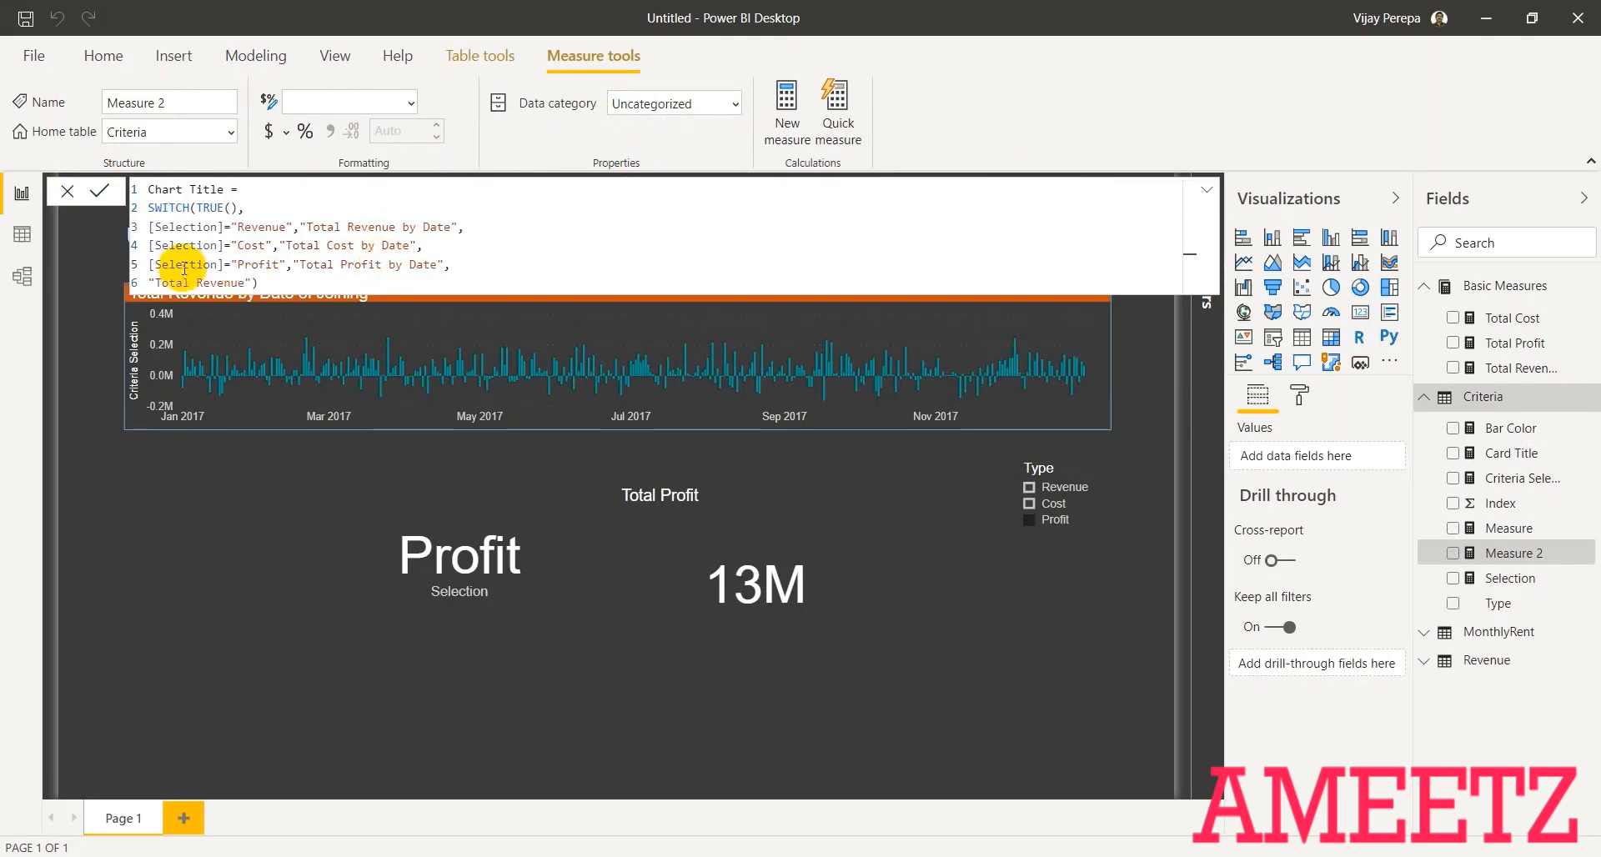
- Change the default result to "Total Revenue by Date" and save the Chart Title measure
{"action": "left_click", "coordinate": [246, 282]}
{"action": "type", "text": "by Date"}
{"action": "left_click", "coordinate": [252, 691]}
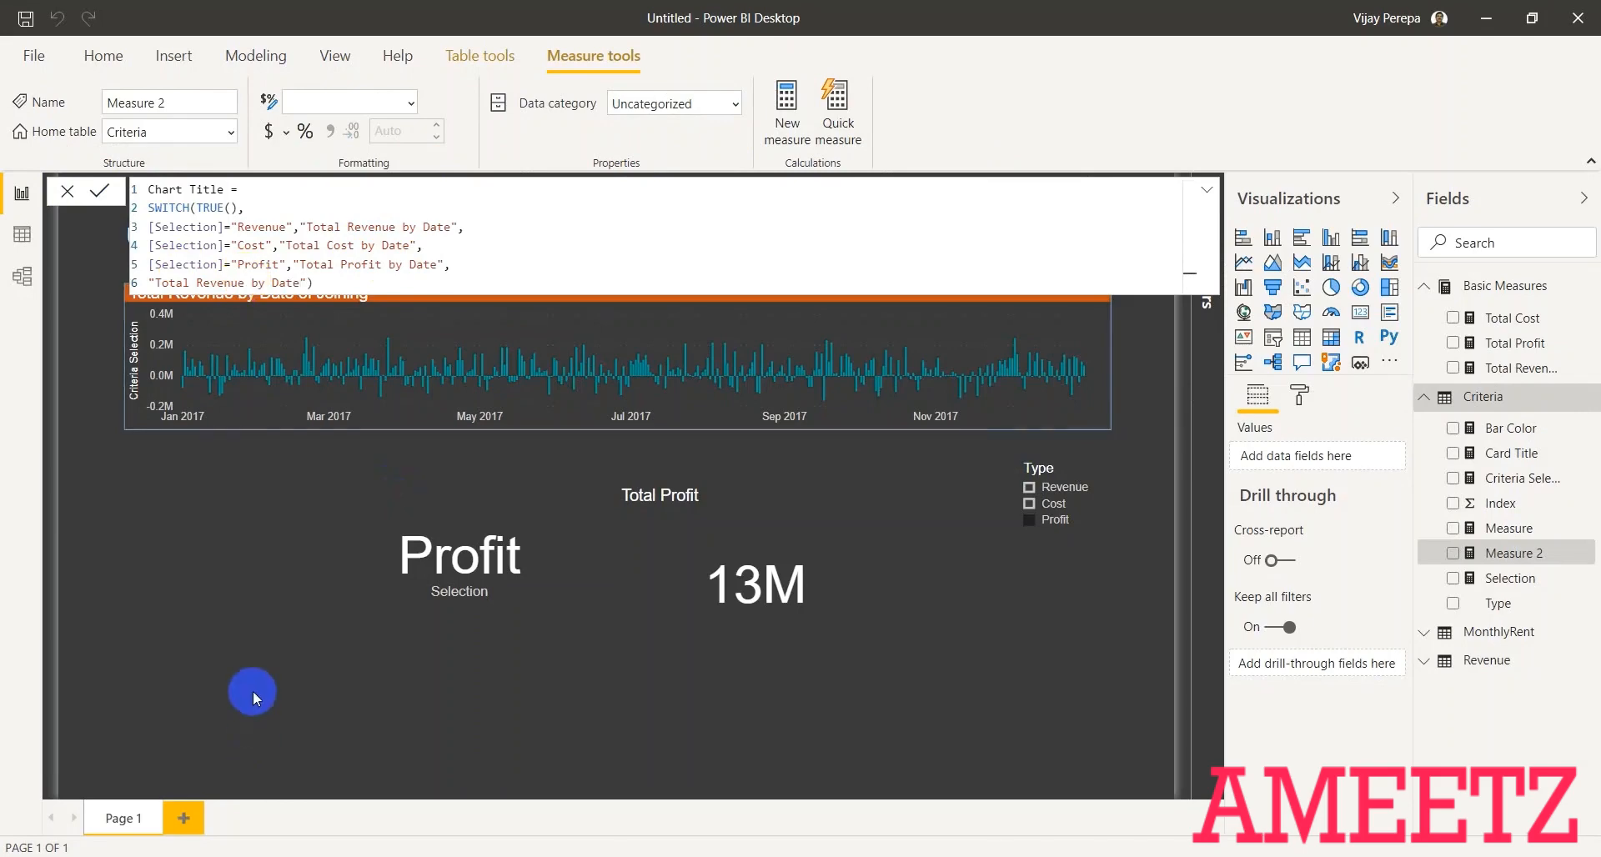
{"action": "type", "text": "\\"}
{"action": "key", "text": "BackSpace"}
{"action": "key", "text": "Return"}
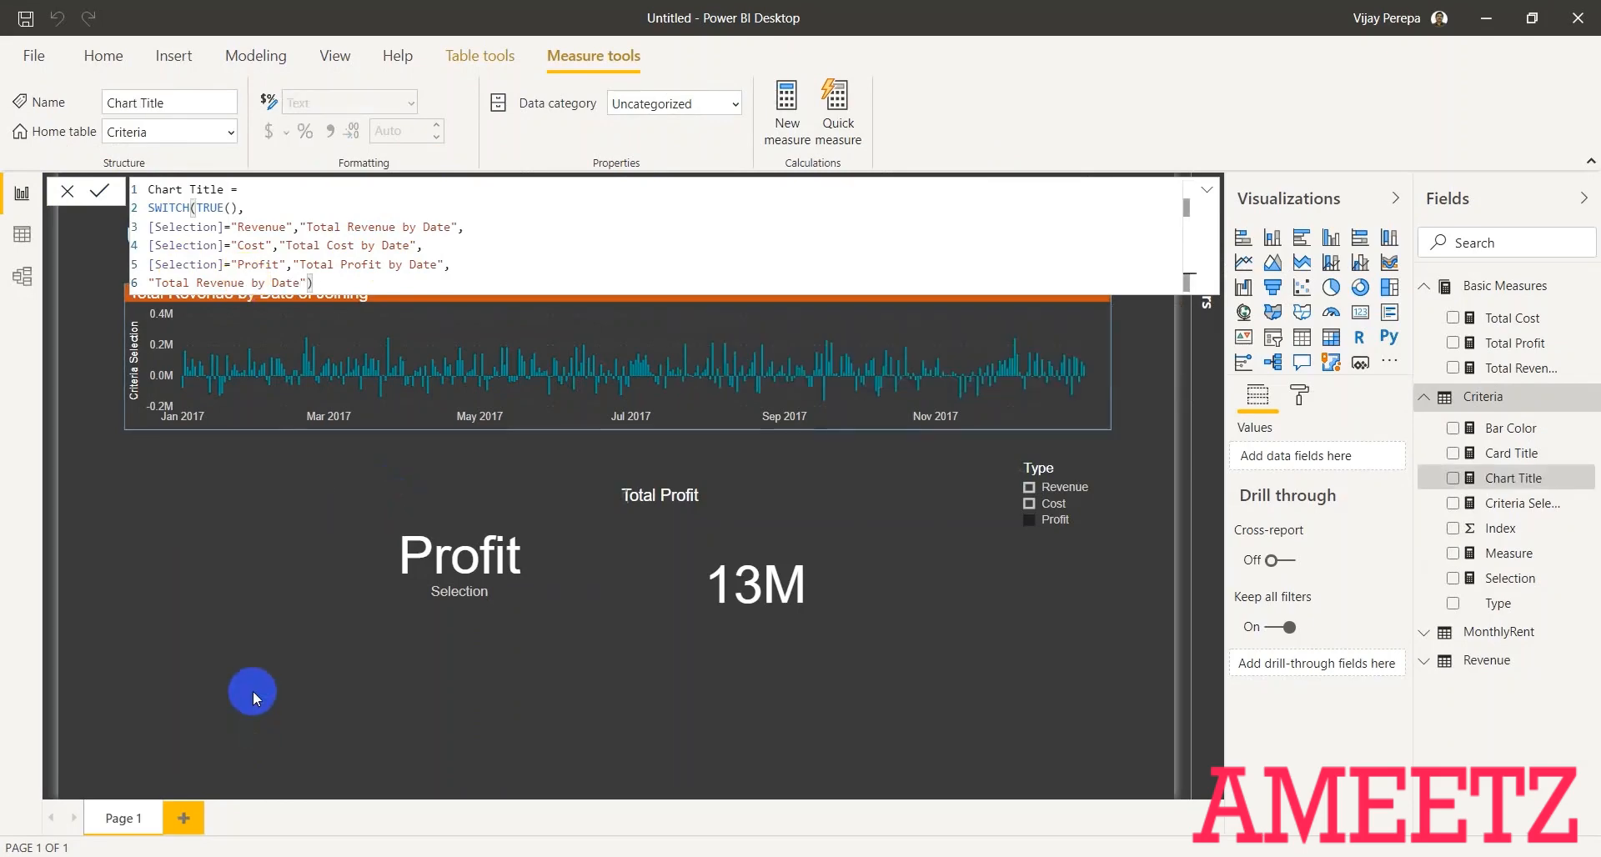
{"action": "left_click", "coordinate": [252, 691]}
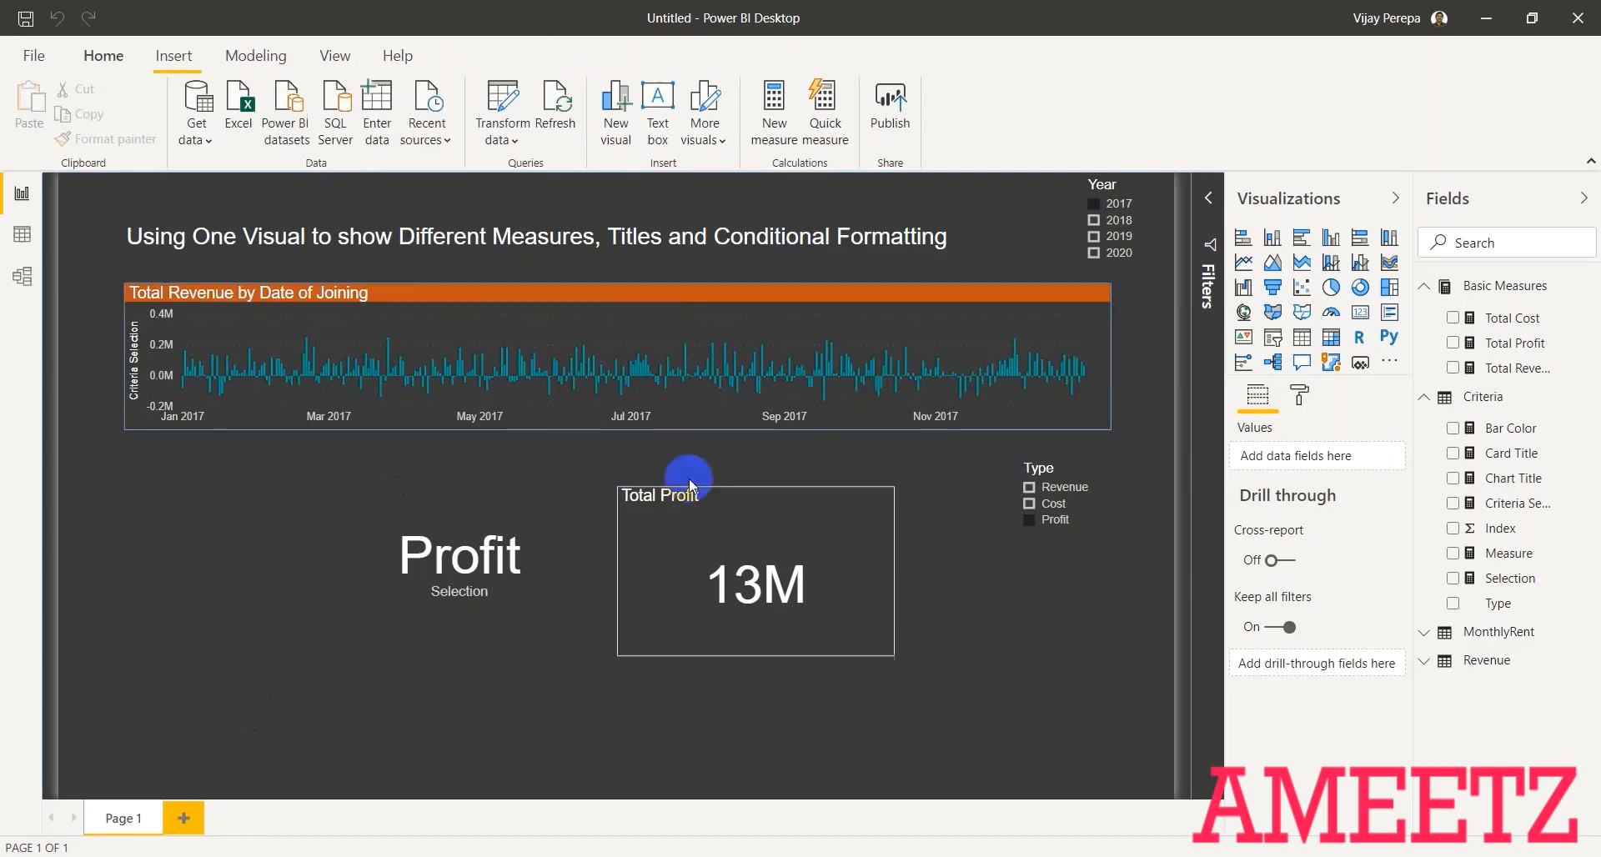
- Base the column chart's title text on the Chart Title field value from the Criteria table
{"action": "left_click", "coordinate": [792, 304]}
{"action": "left_click", "coordinate": [1299, 394]}
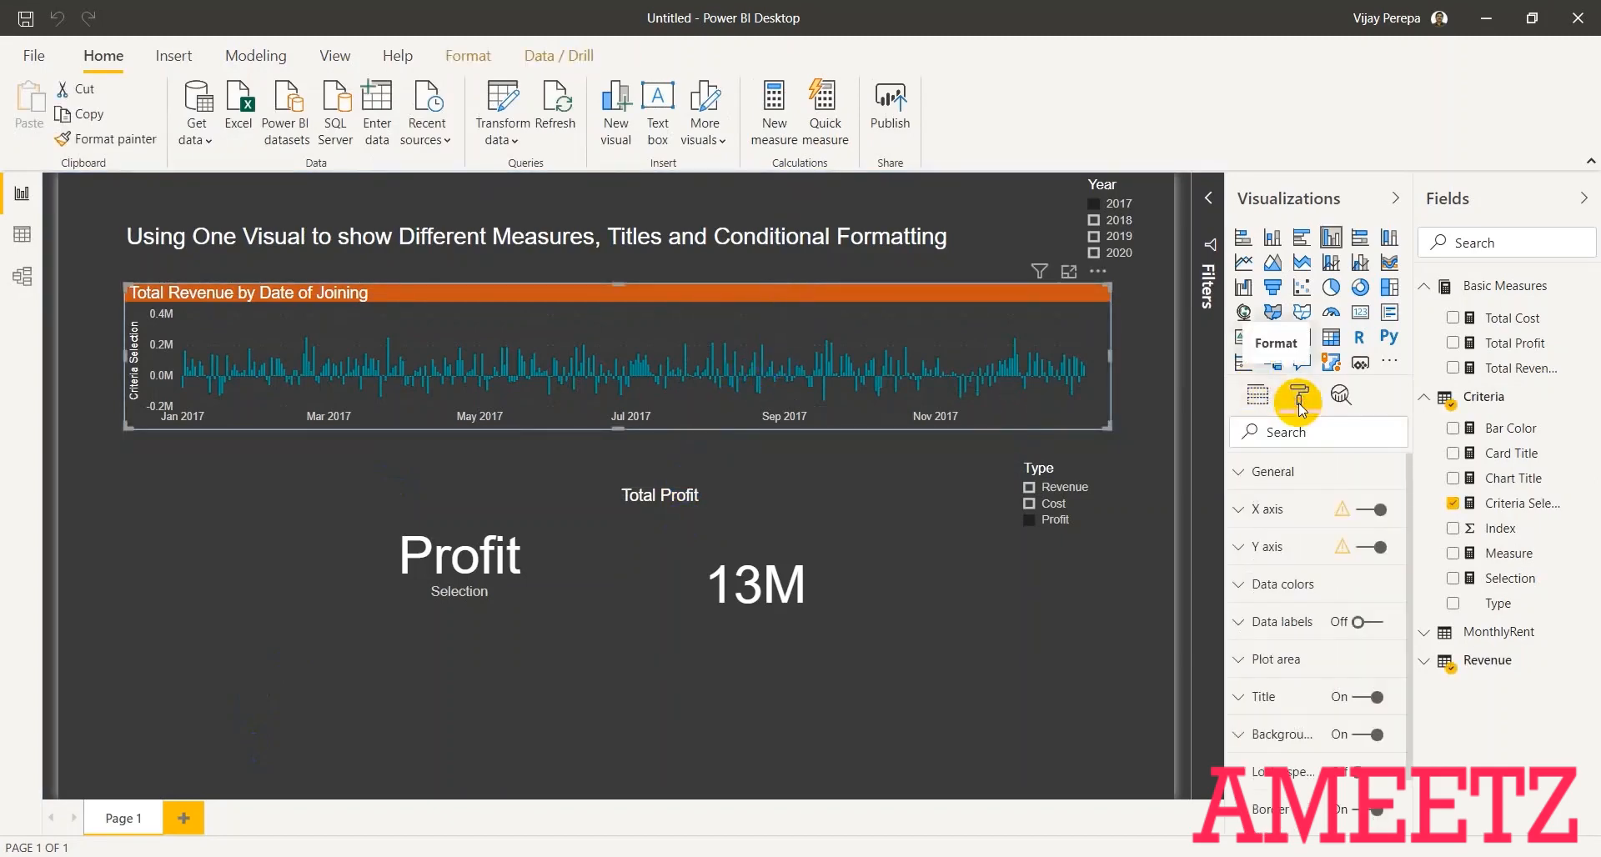
{"action": "left_click", "coordinate": [1282, 705]}
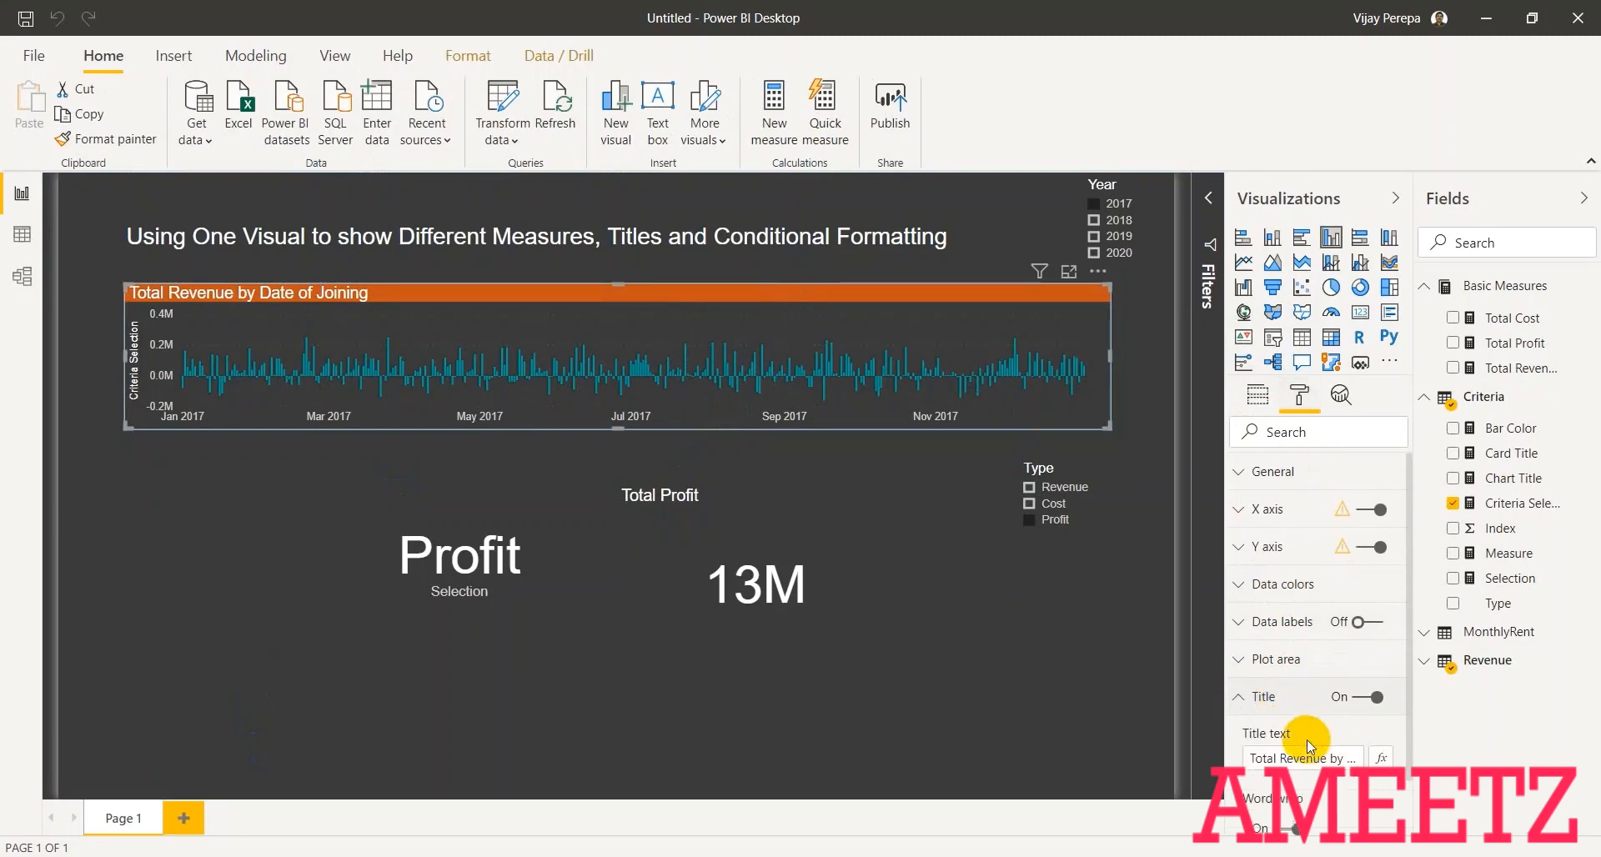
{"action": "left_click", "coordinate": [1381, 758]}
{"action": "left_click", "coordinate": [482, 208]}
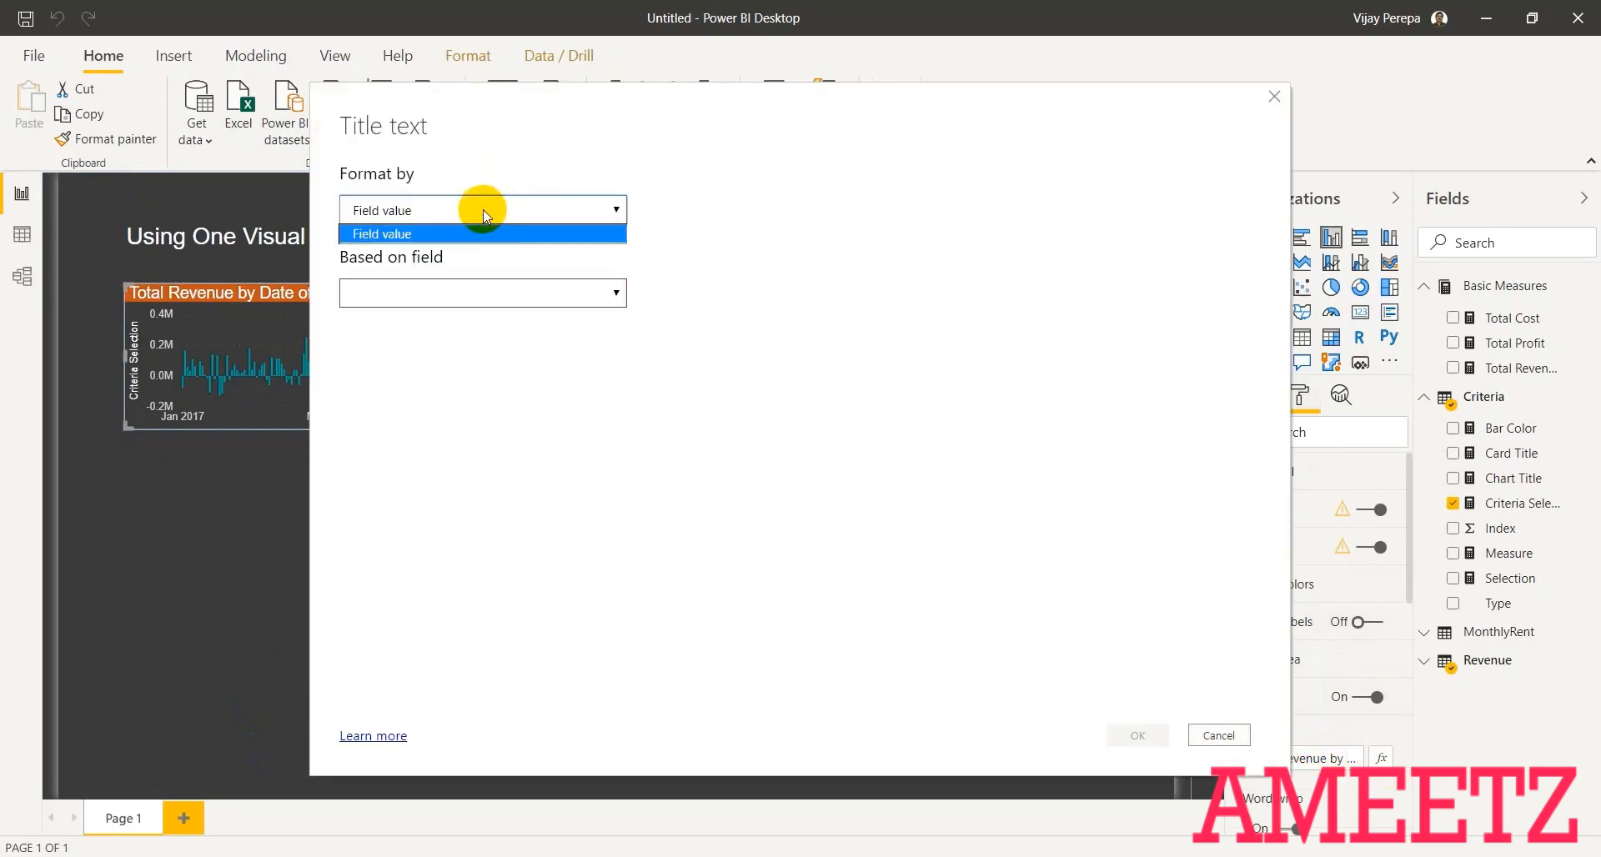
{"action": "left_click", "coordinate": [469, 228]}
{"action": "left_click", "coordinate": [453, 293]}
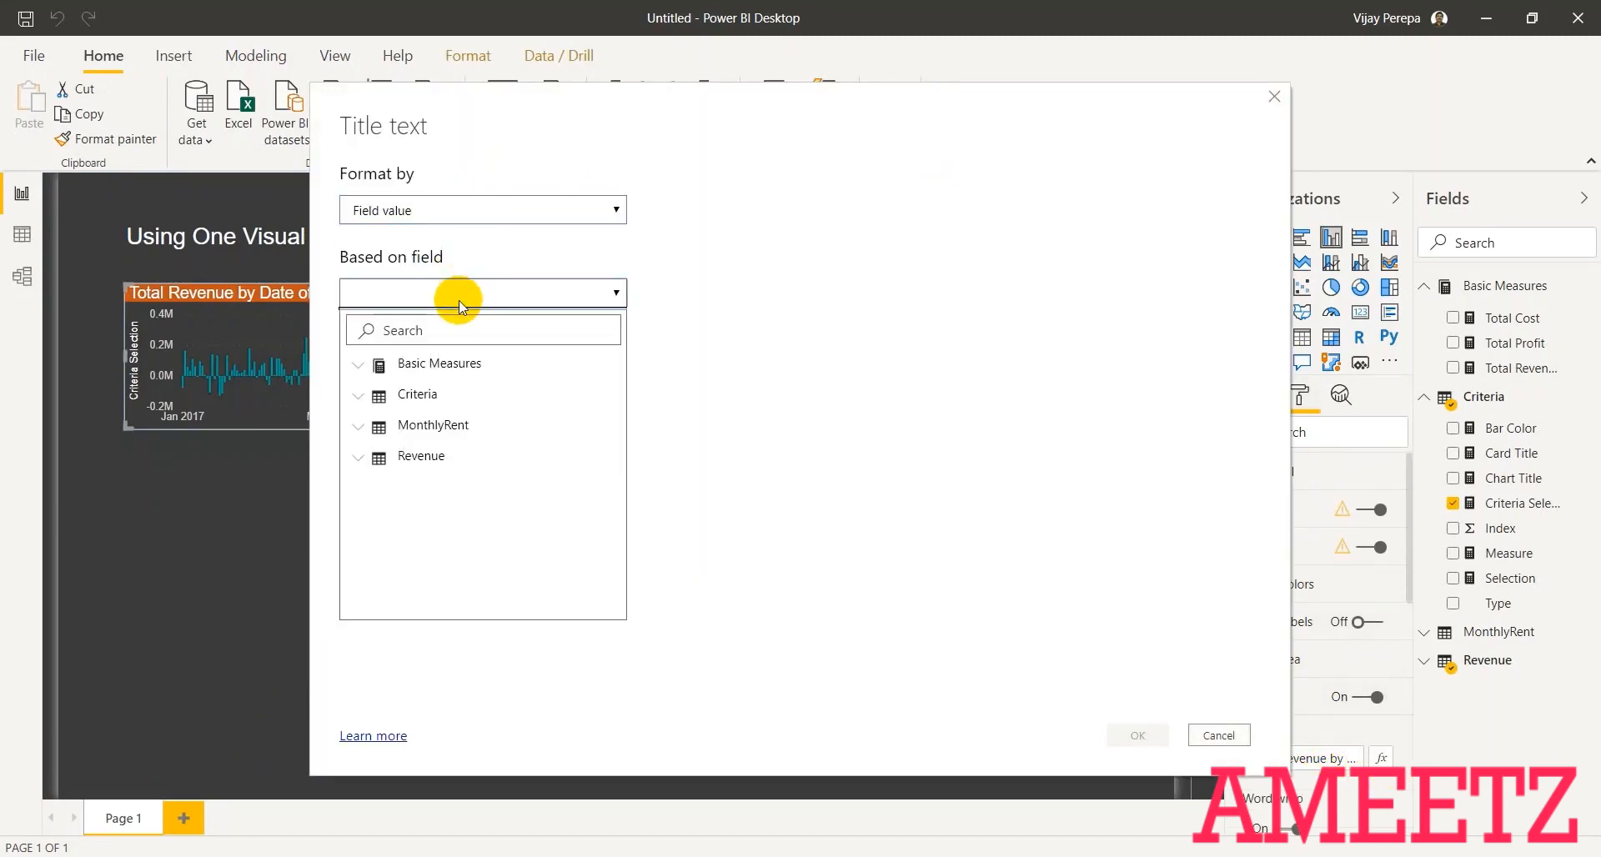
{"action": "left_click", "coordinate": [419, 398]}
{"action": "left_click", "coordinate": [415, 471]}
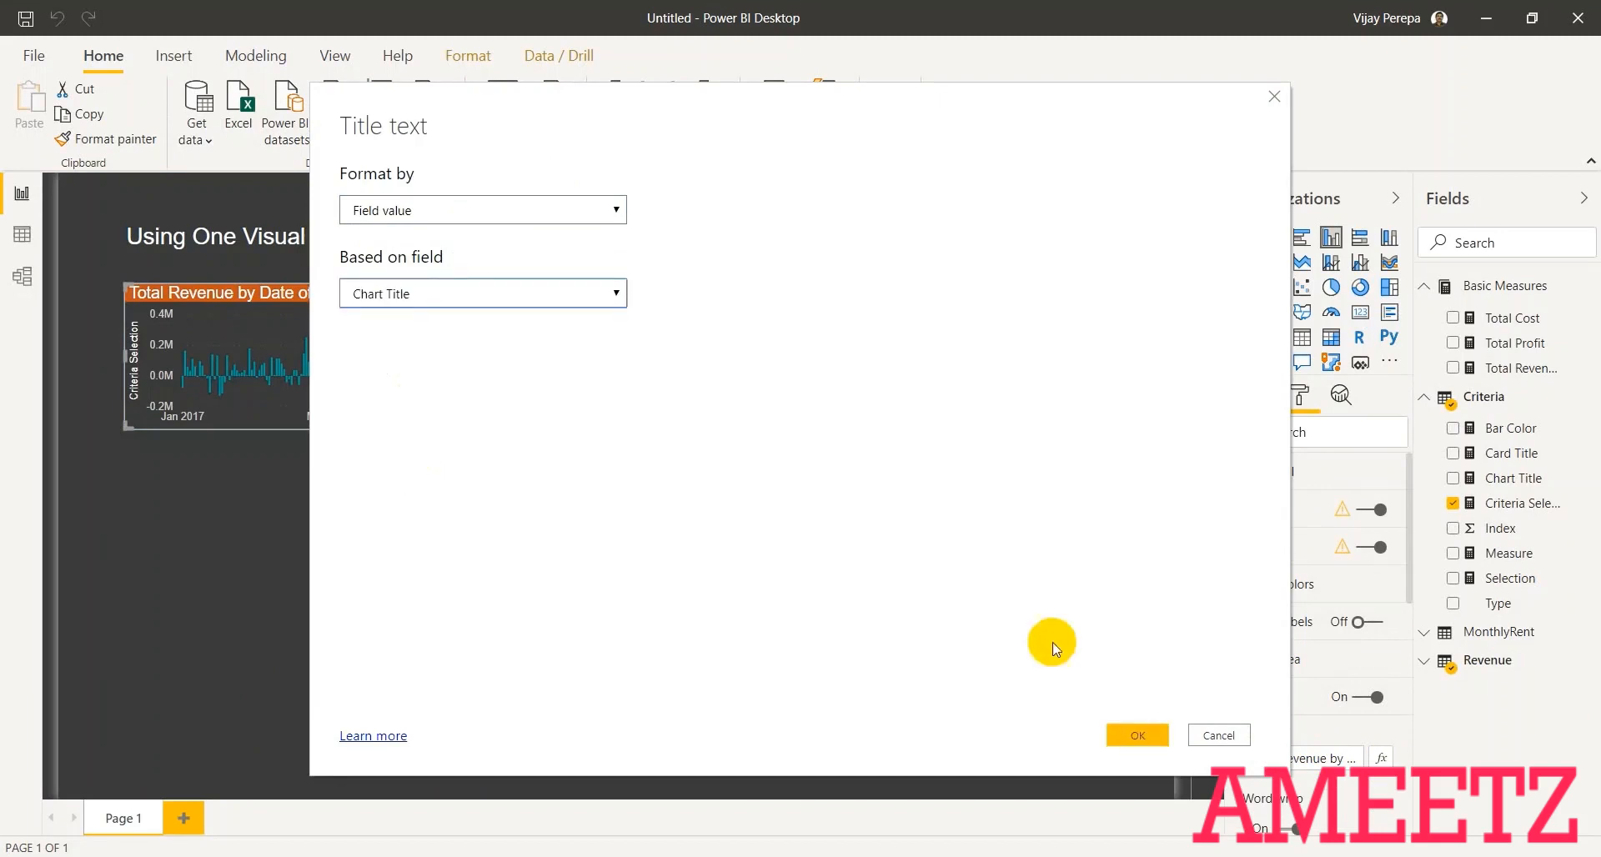
{"action": "left_click", "coordinate": [1138, 734]}
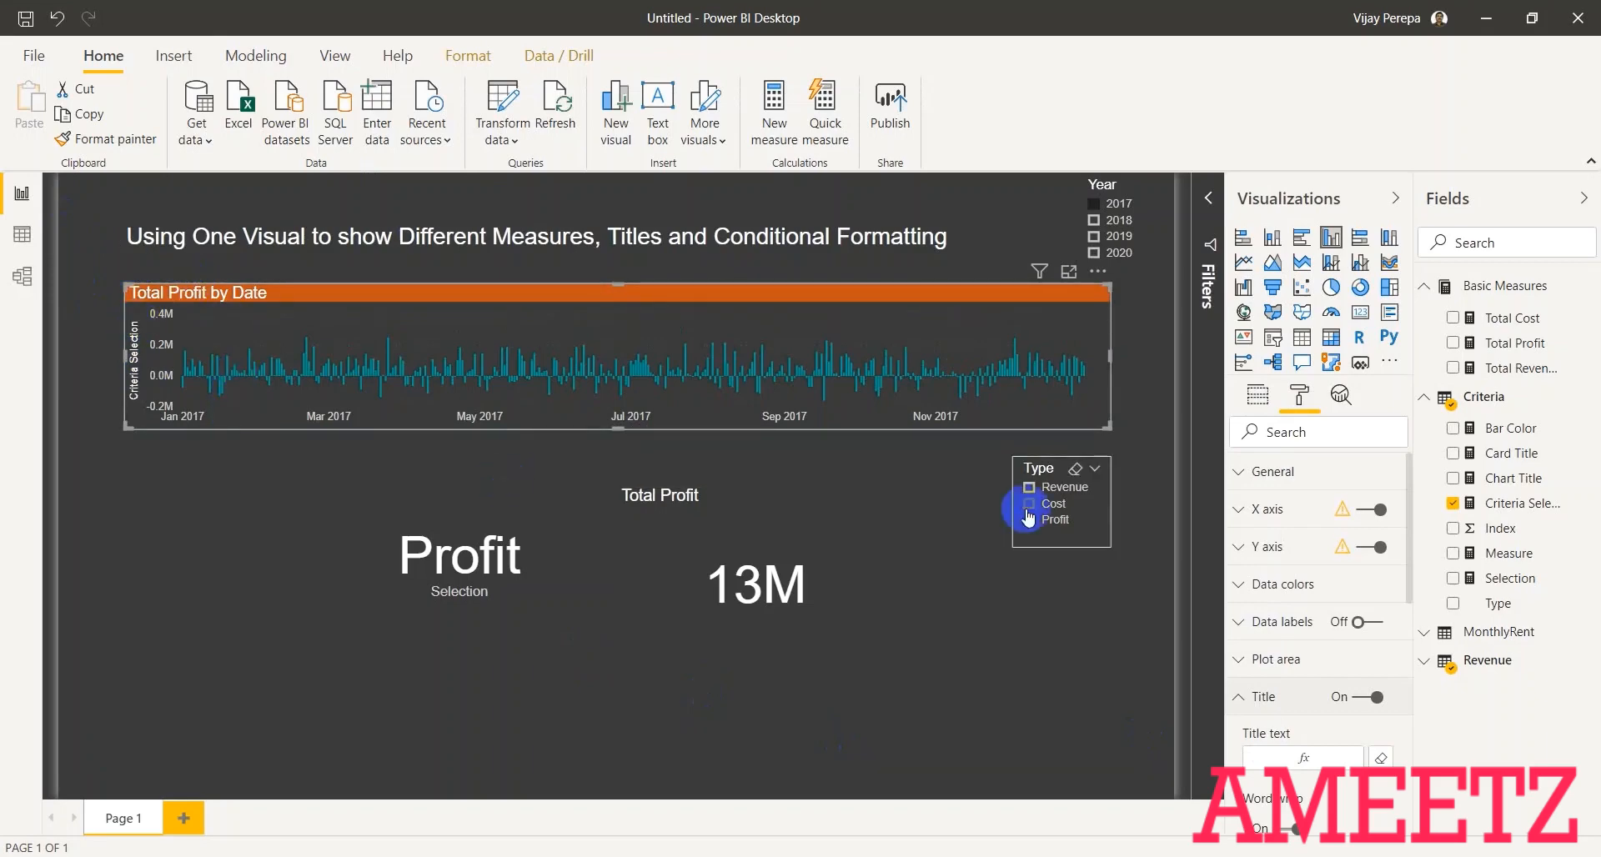
- Test the chart's dynamic title by choosing Cost, Revenue, Cost and Profit in the Type slicer
{"action": "left_click", "coordinate": [1063, 501]}
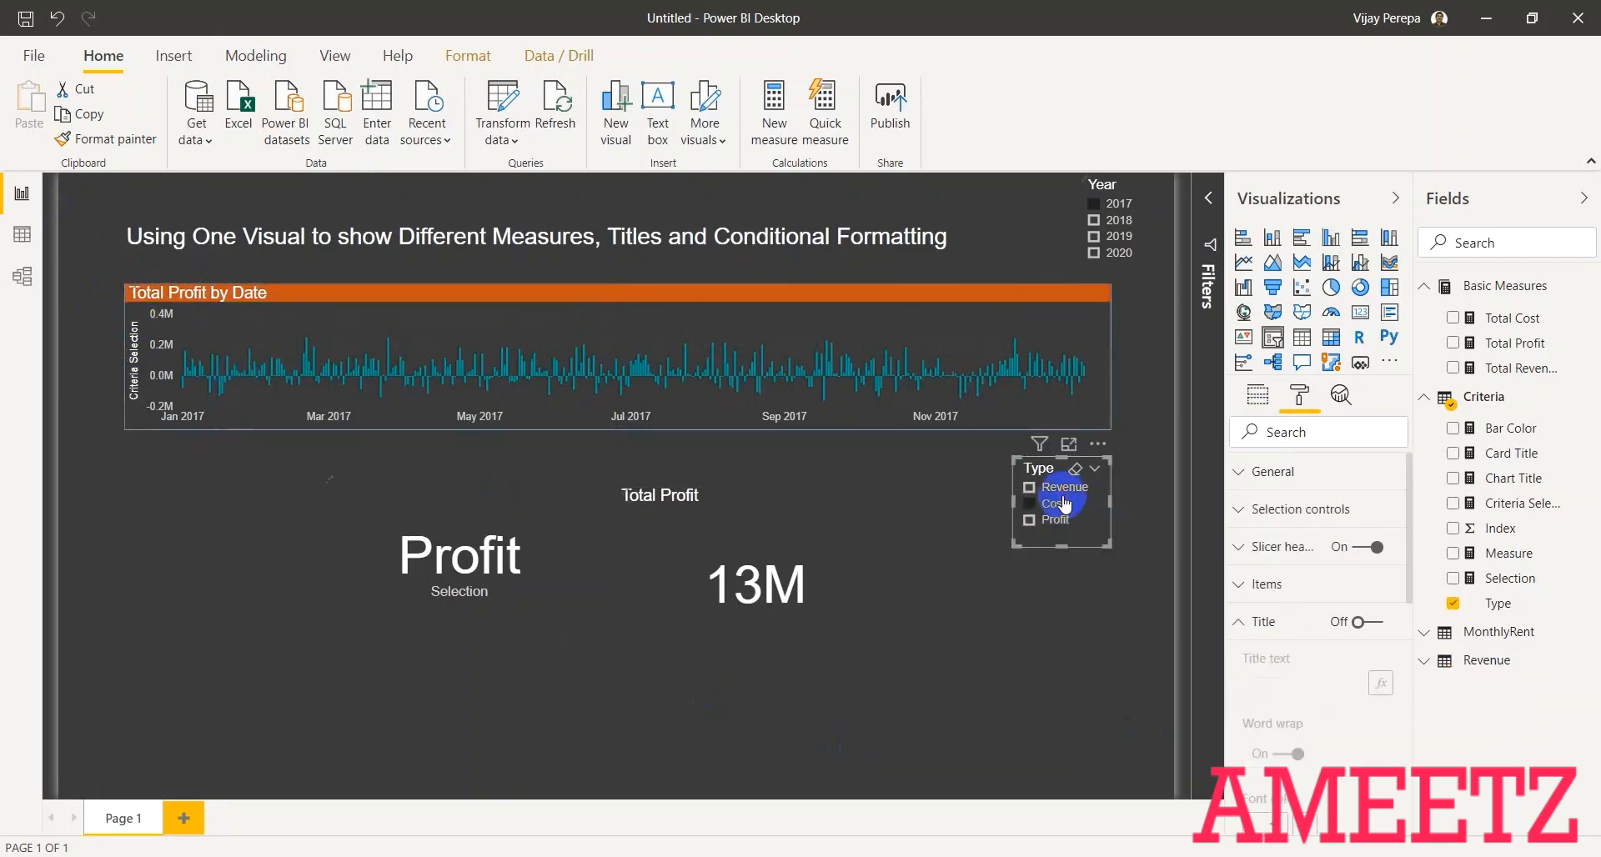
{"action": "left_click", "coordinate": [1078, 492]}
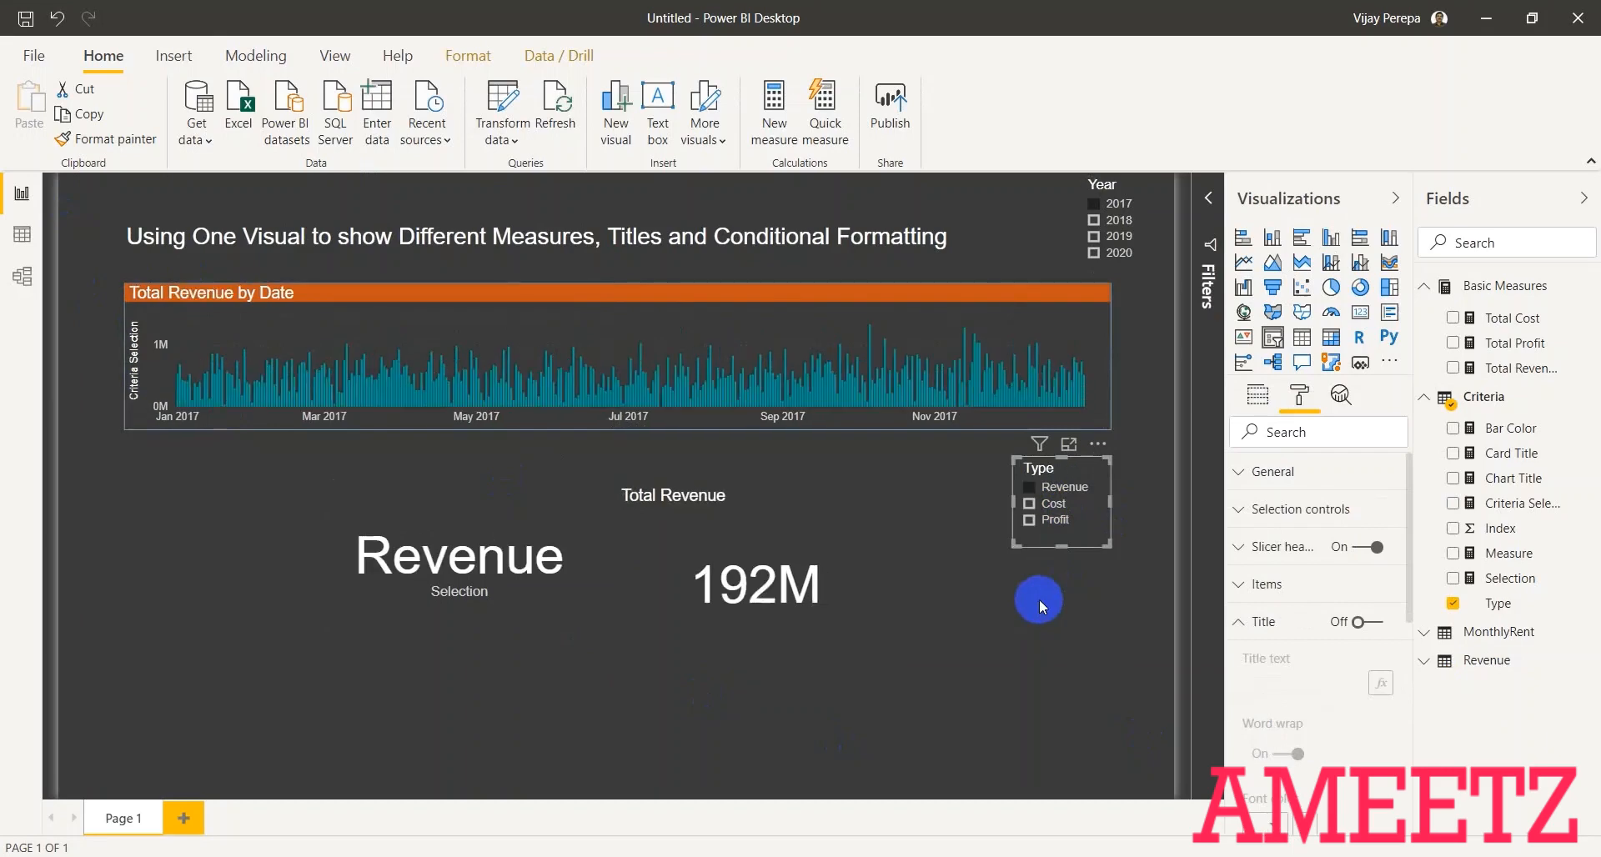
{"action": "left_click", "coordinate": [1056, 507]}
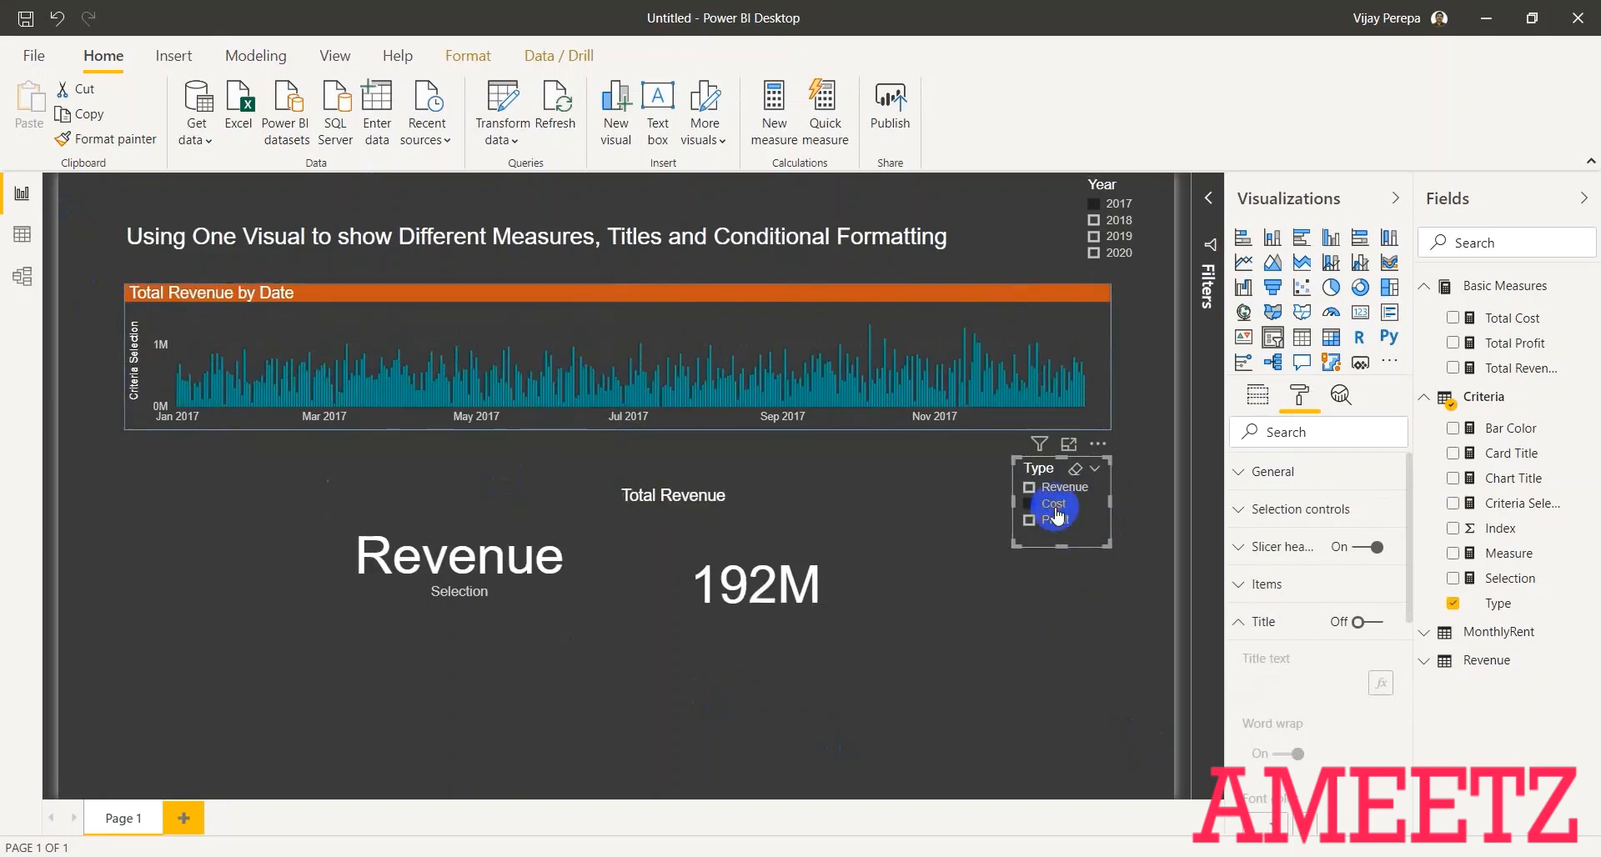
{"action": "left_click", "coordinate": [1055, 519]}
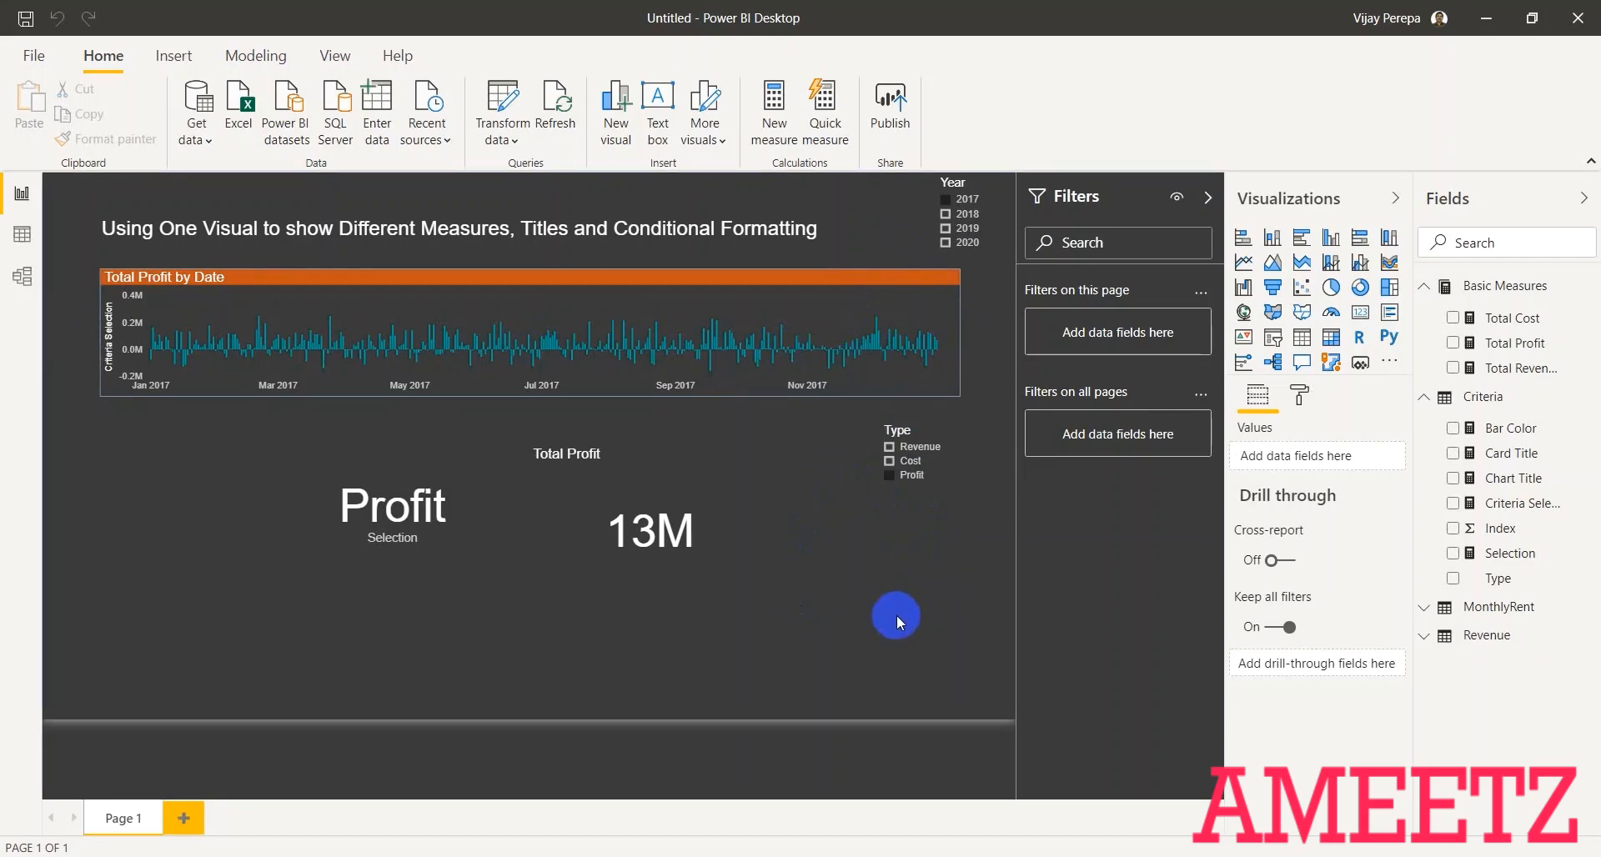
- Examine the hex code of the custom colour in the column chart's data colours and leave the colour unchanged
{"action": "left_click", "coordinate": [951, 293]}
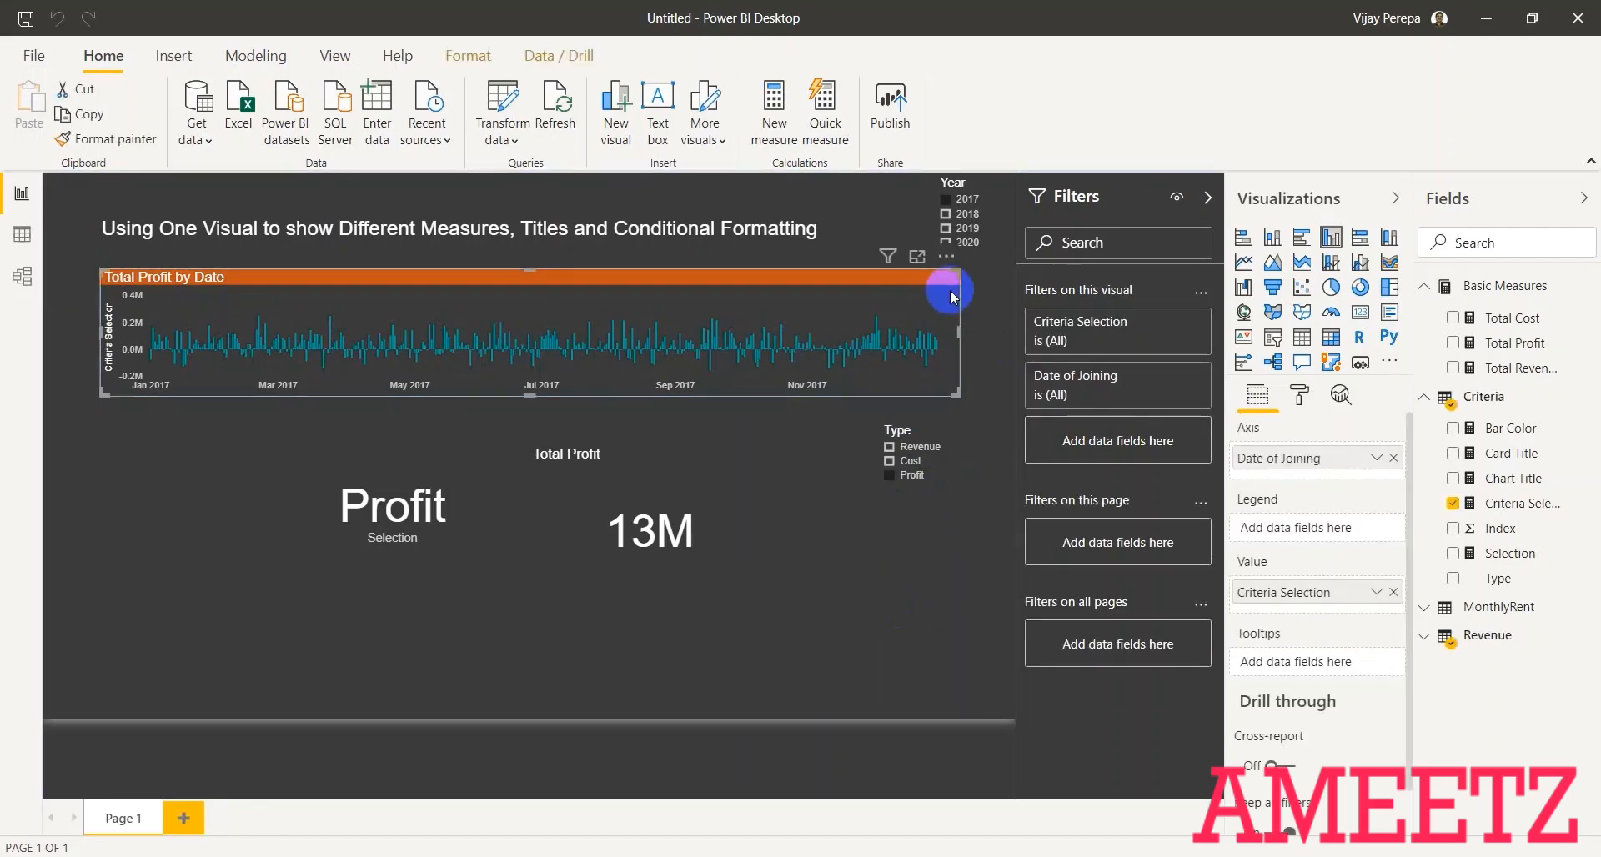
{"action": "left_click", "coordinate": [1299, 395]}
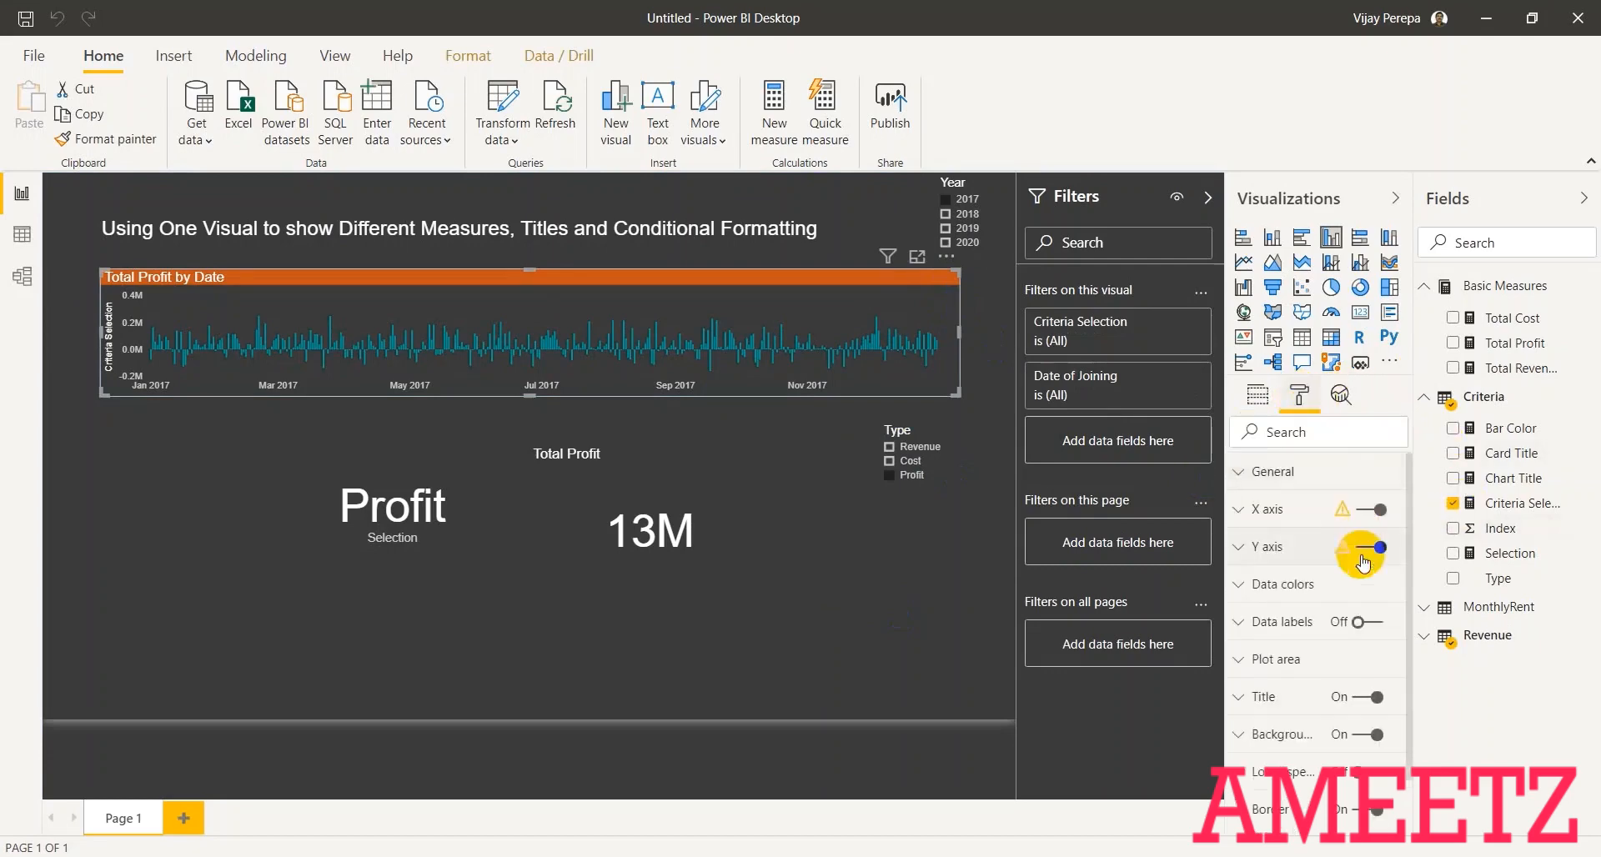
{"action": "left_click", "coordinate": [1350, 588]}
{"action": "left_click_drag", "start_coordinate": [1406, 549], "coordinate": [1415, 665]}
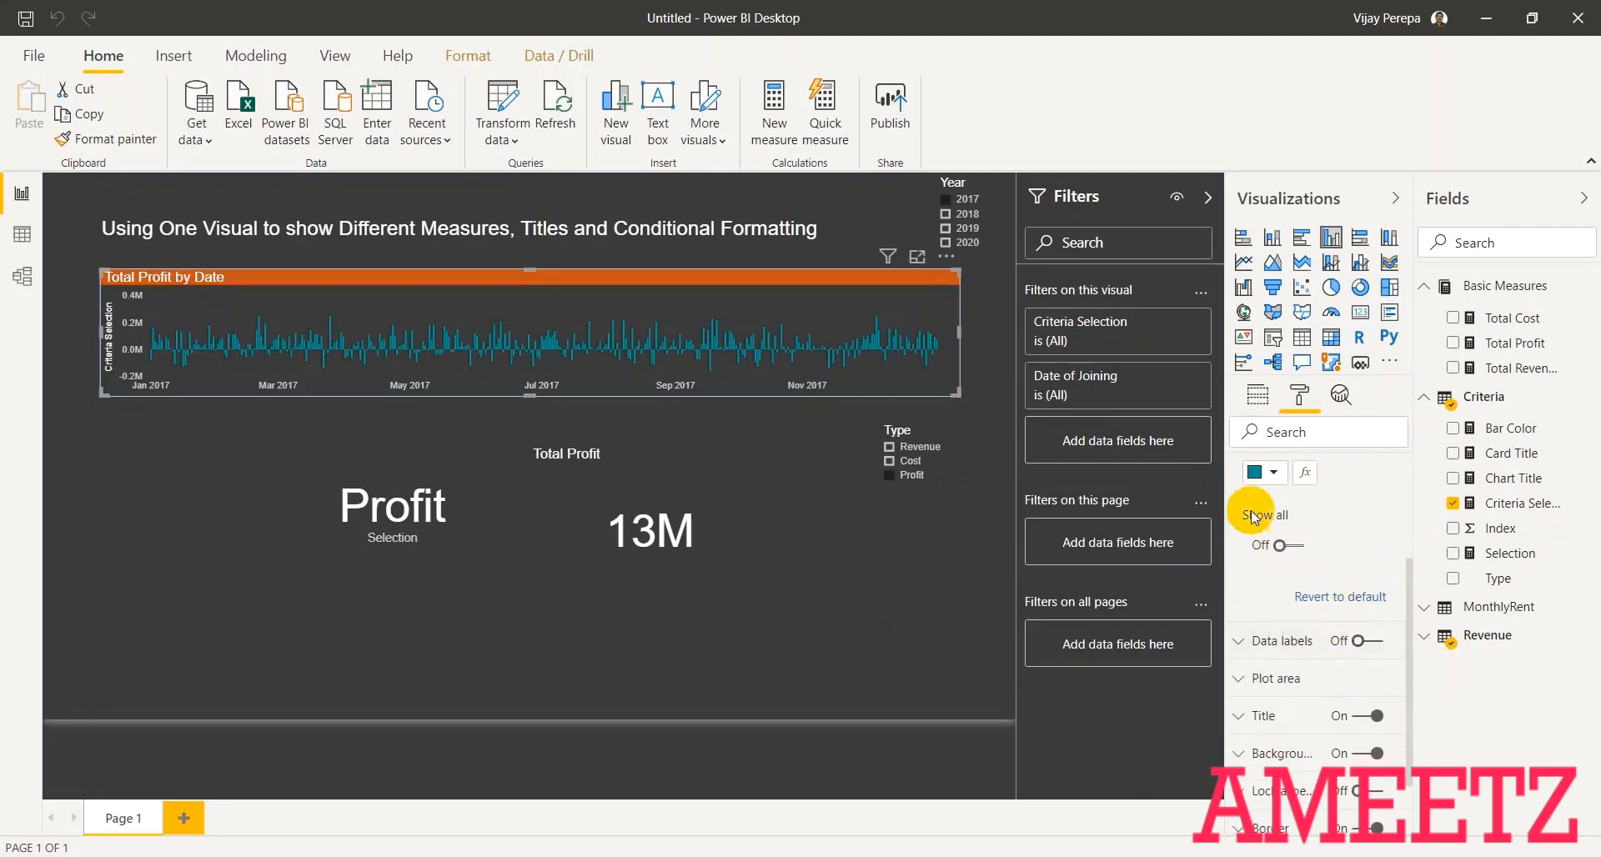
{"action": "left_click", "coordinate": [1265, 473]}
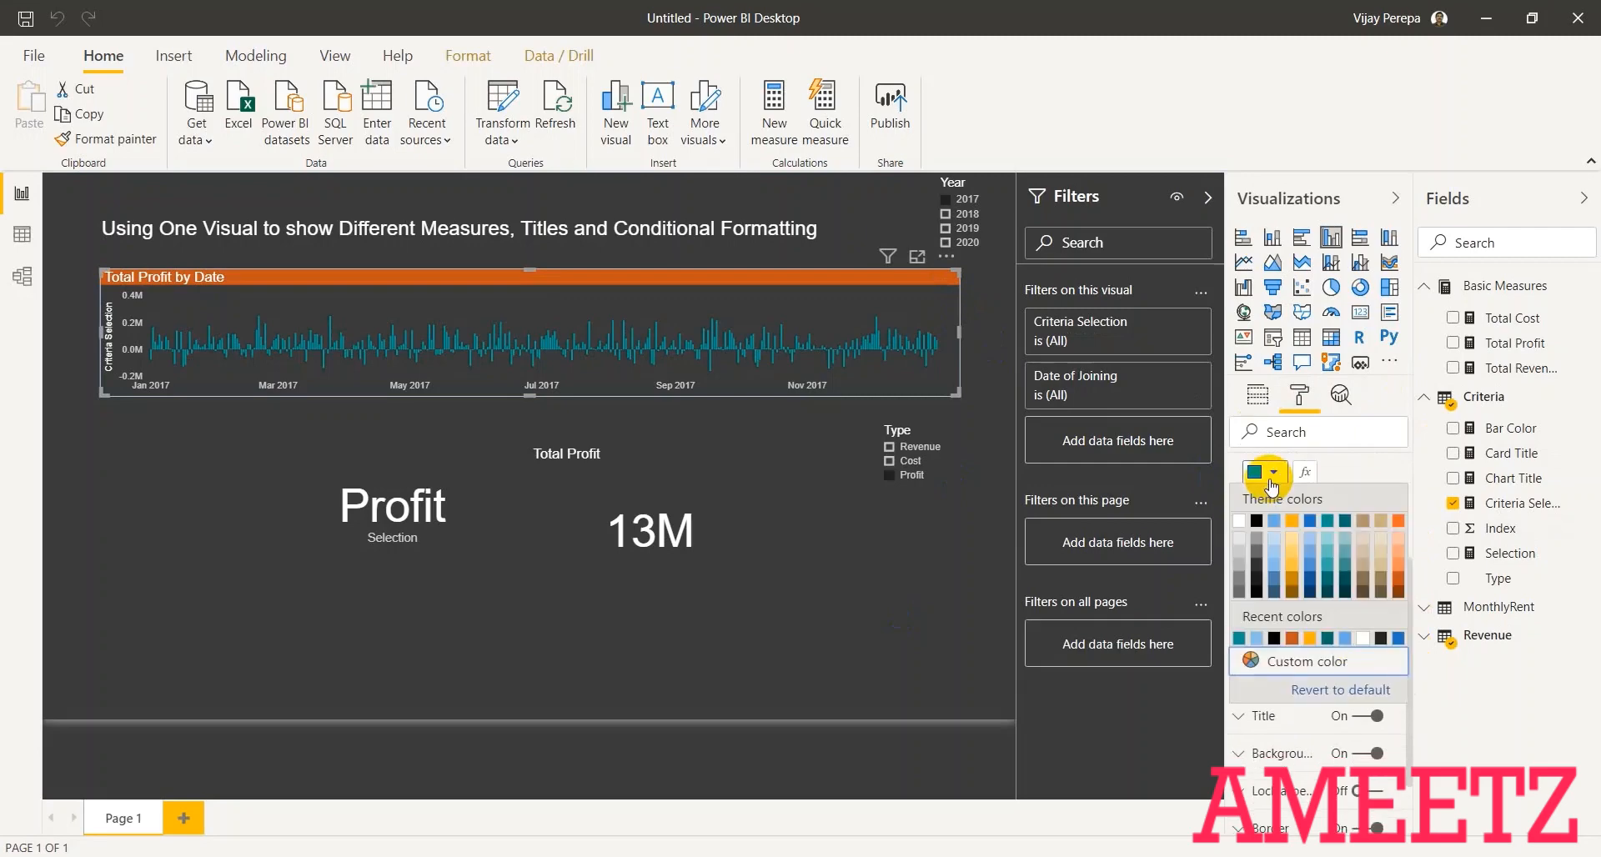
{"action": "left_click", "coordinate": [1300, 663]}
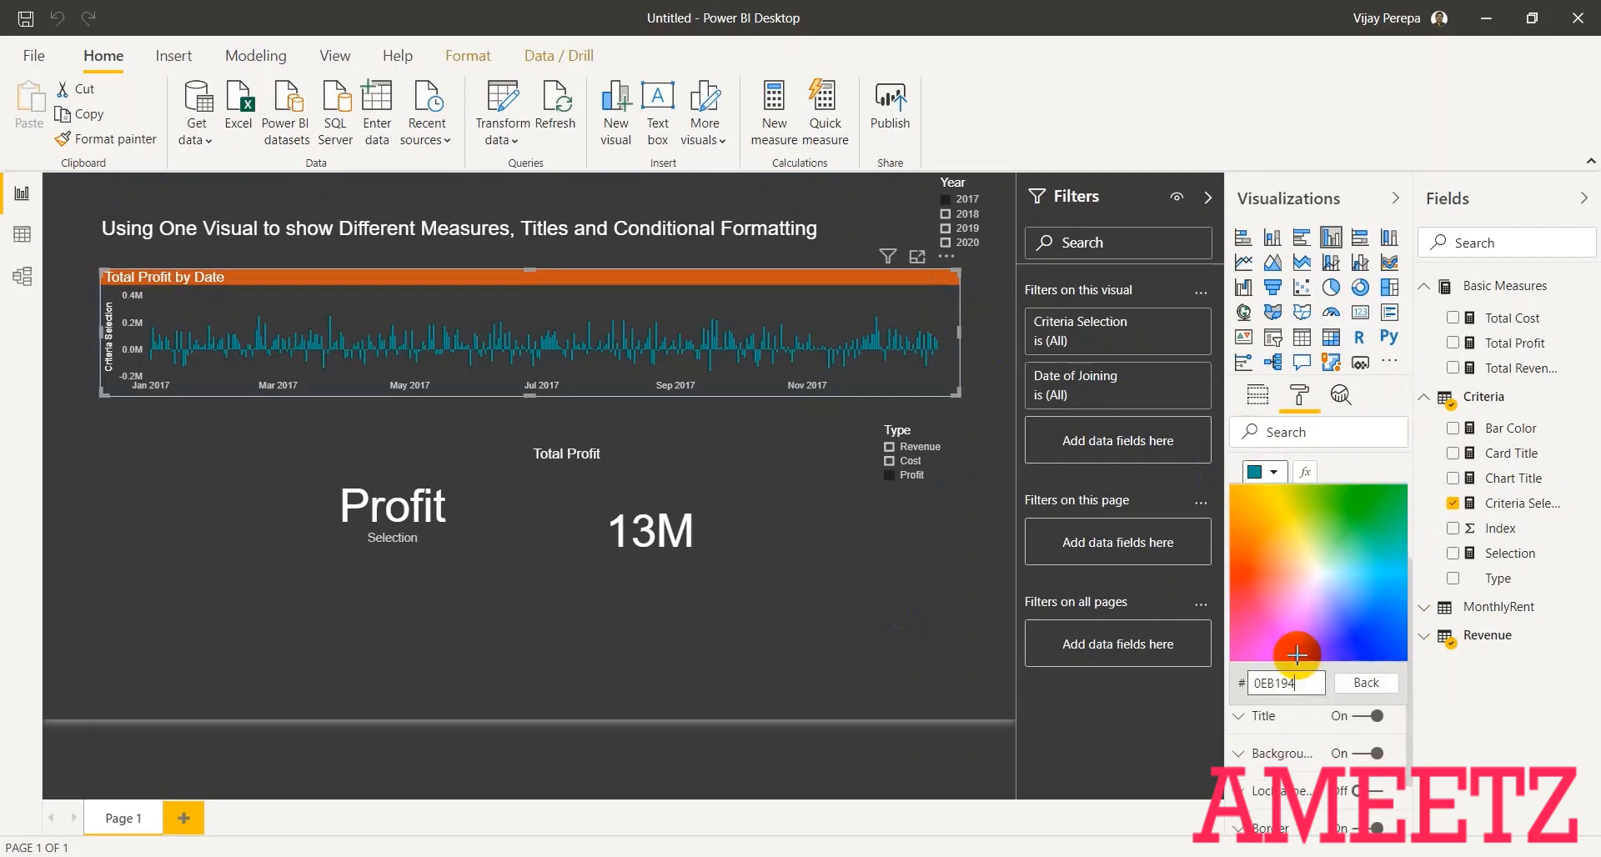
{"action": "double_click", "coordinate": [1299, 682]}
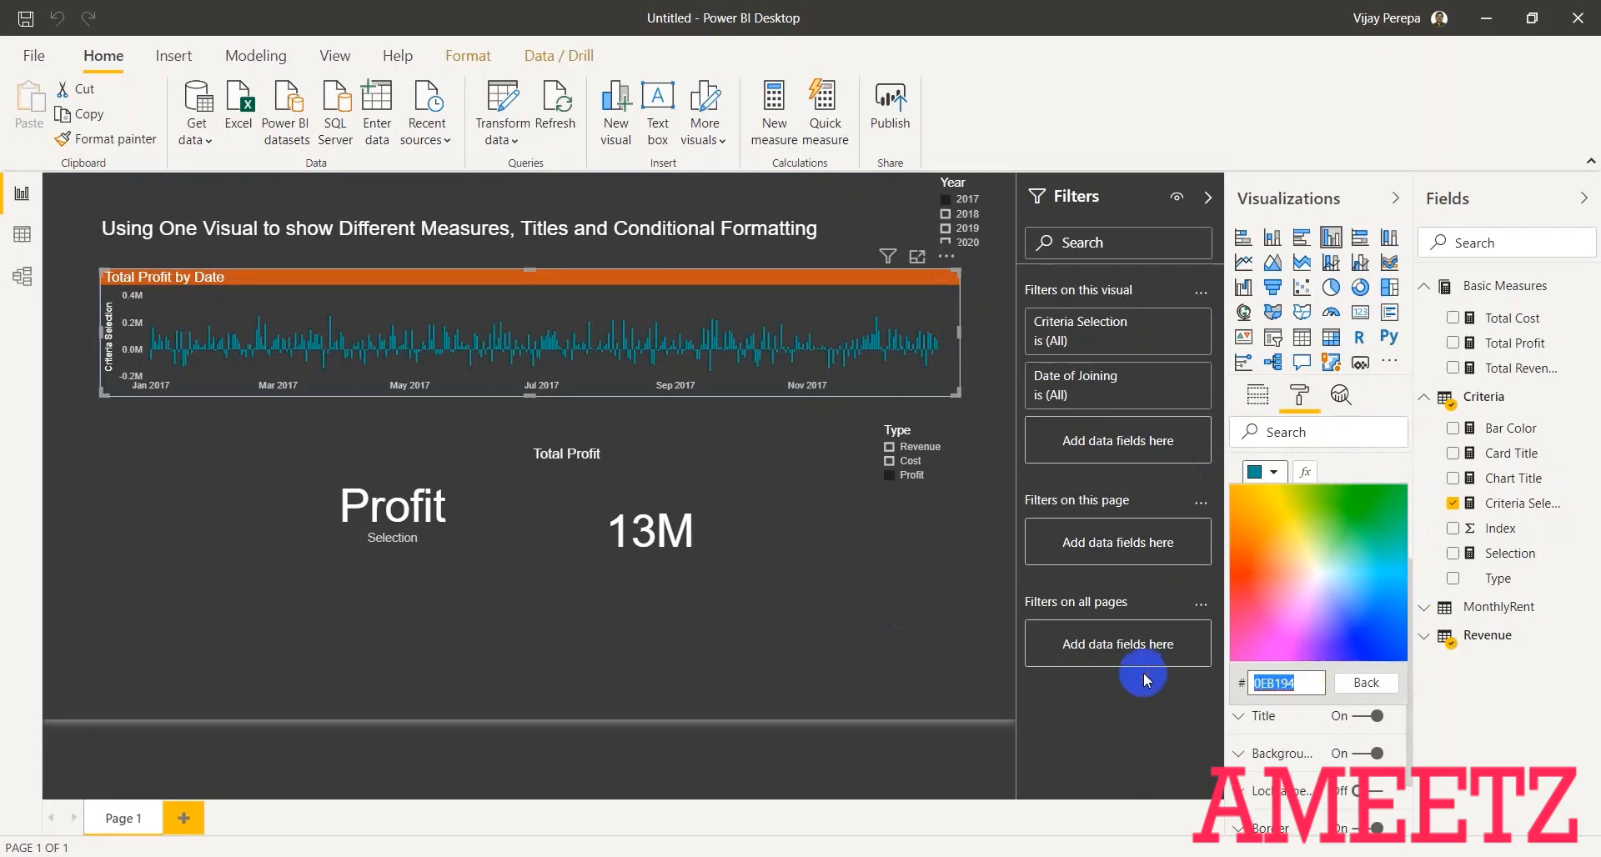
{"action": "key", "text": "Escape"}
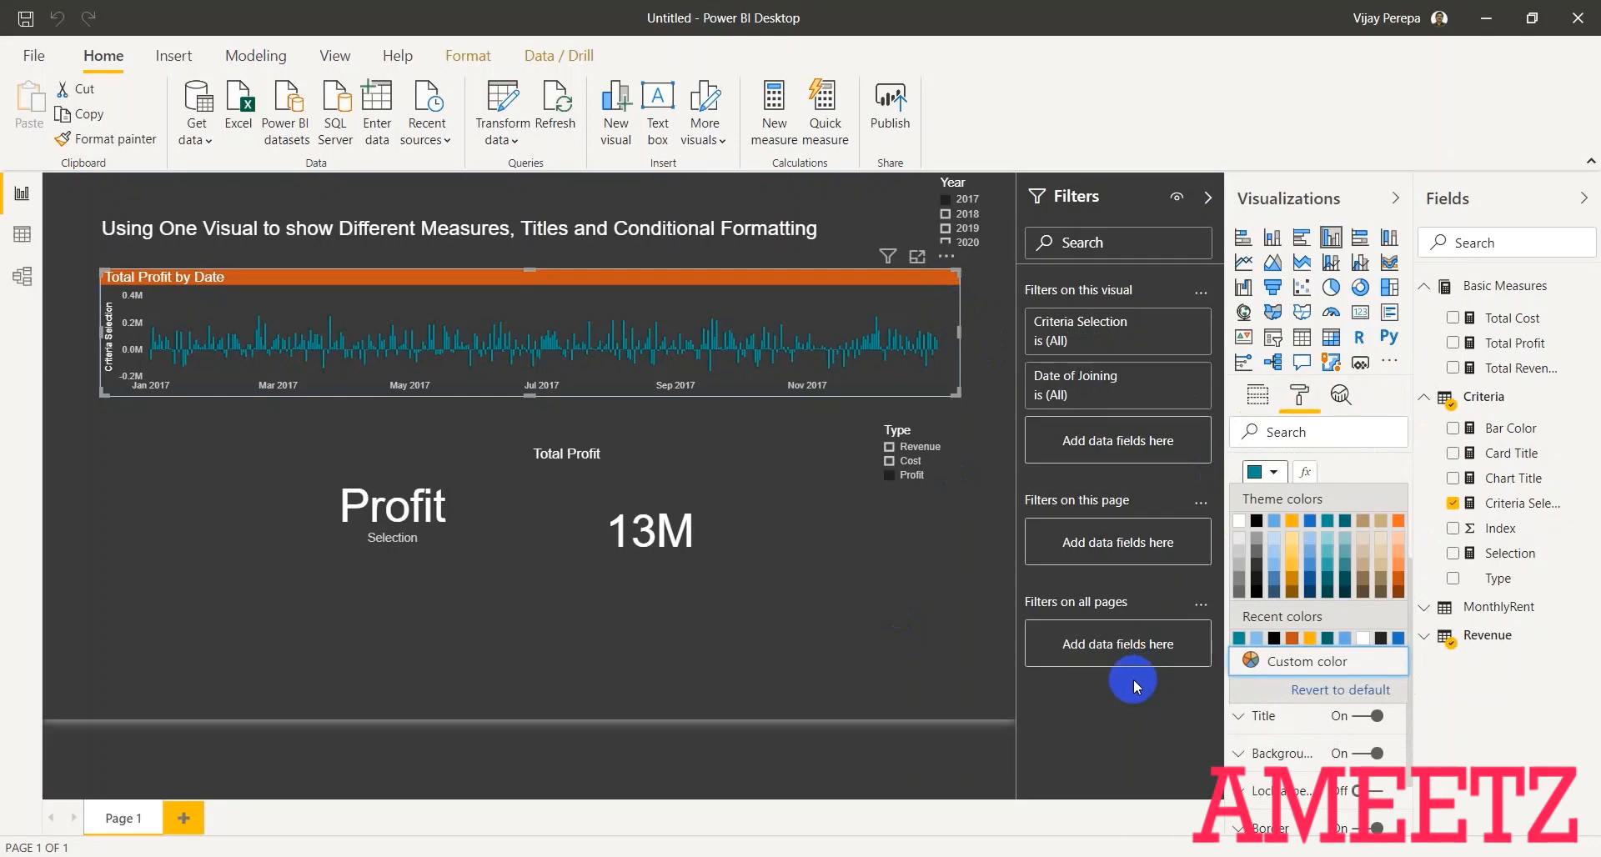
- Create a new measure in the Criteria table and name it Chart Color
{"action": "left_click", "coordinate": [1588, 402]}
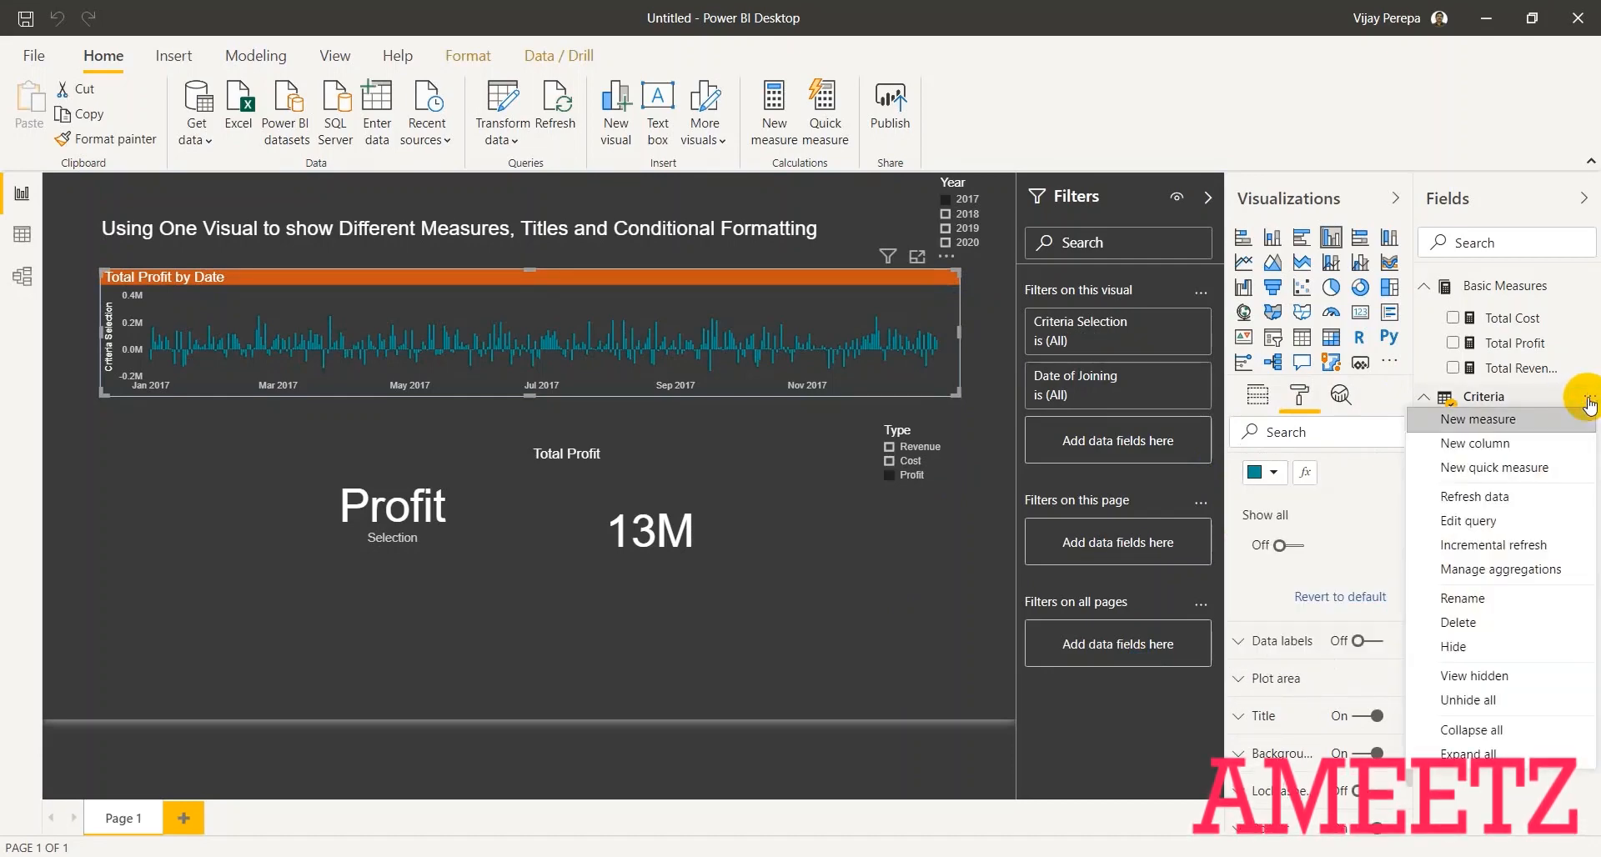
{"action": "left_click", "coordinate": [1564, 421]}
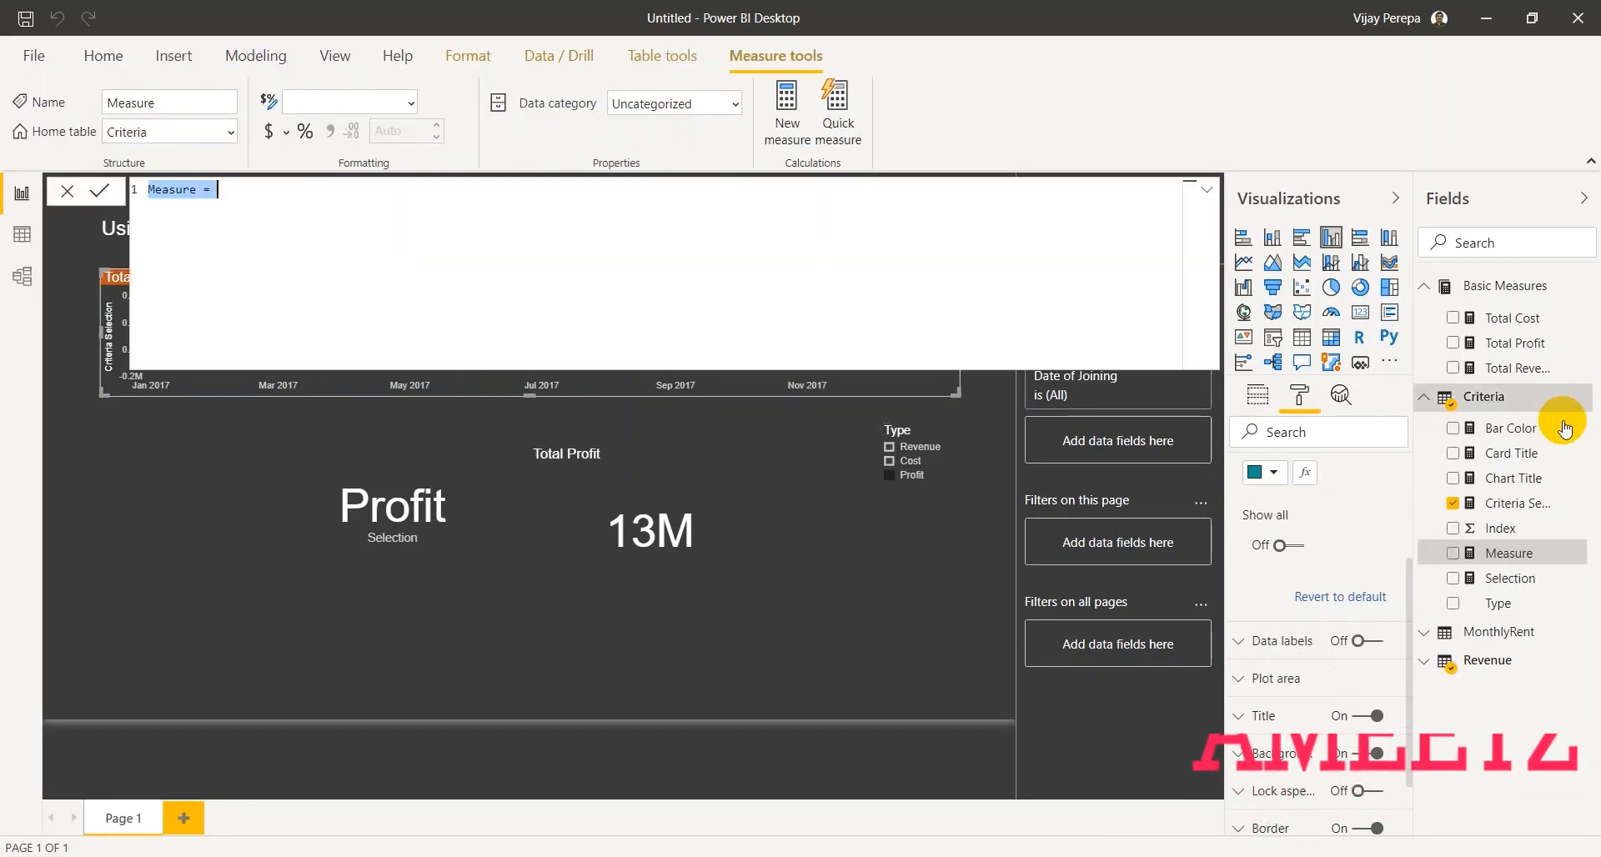
{"action": "key", "text": "BackSpace"}
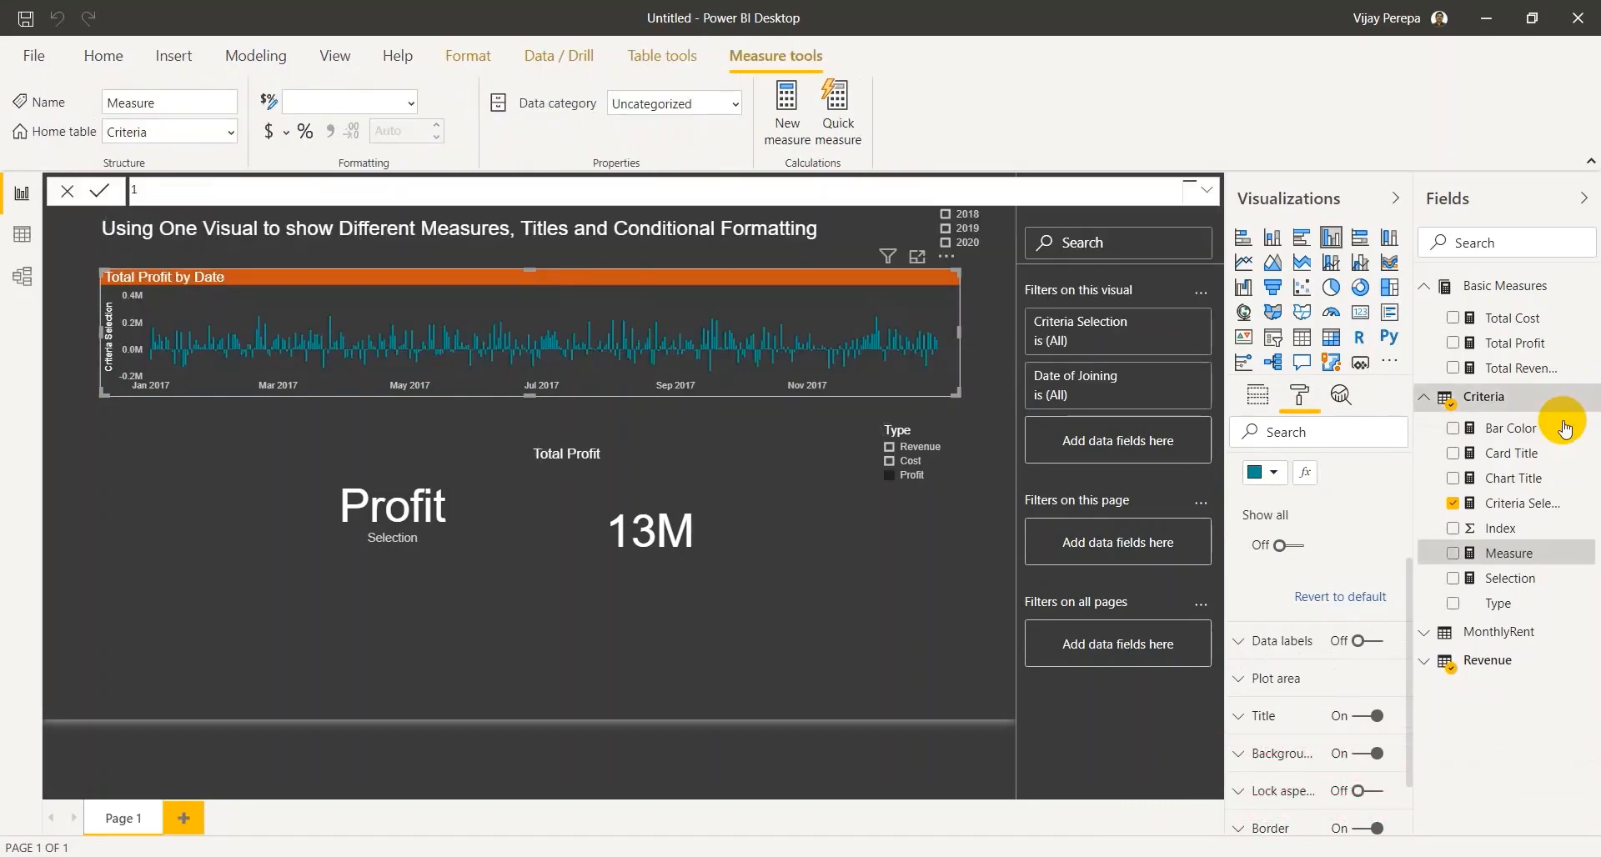
{"action": "type", "text": "Chart Color ="}
{"action": "key", "text": "shift+Return"}
- Begin the Chart Color formula with an IF whose AND test checks that [Selection] equals "Profit"
{"action": "type", "text": "if(AND"}
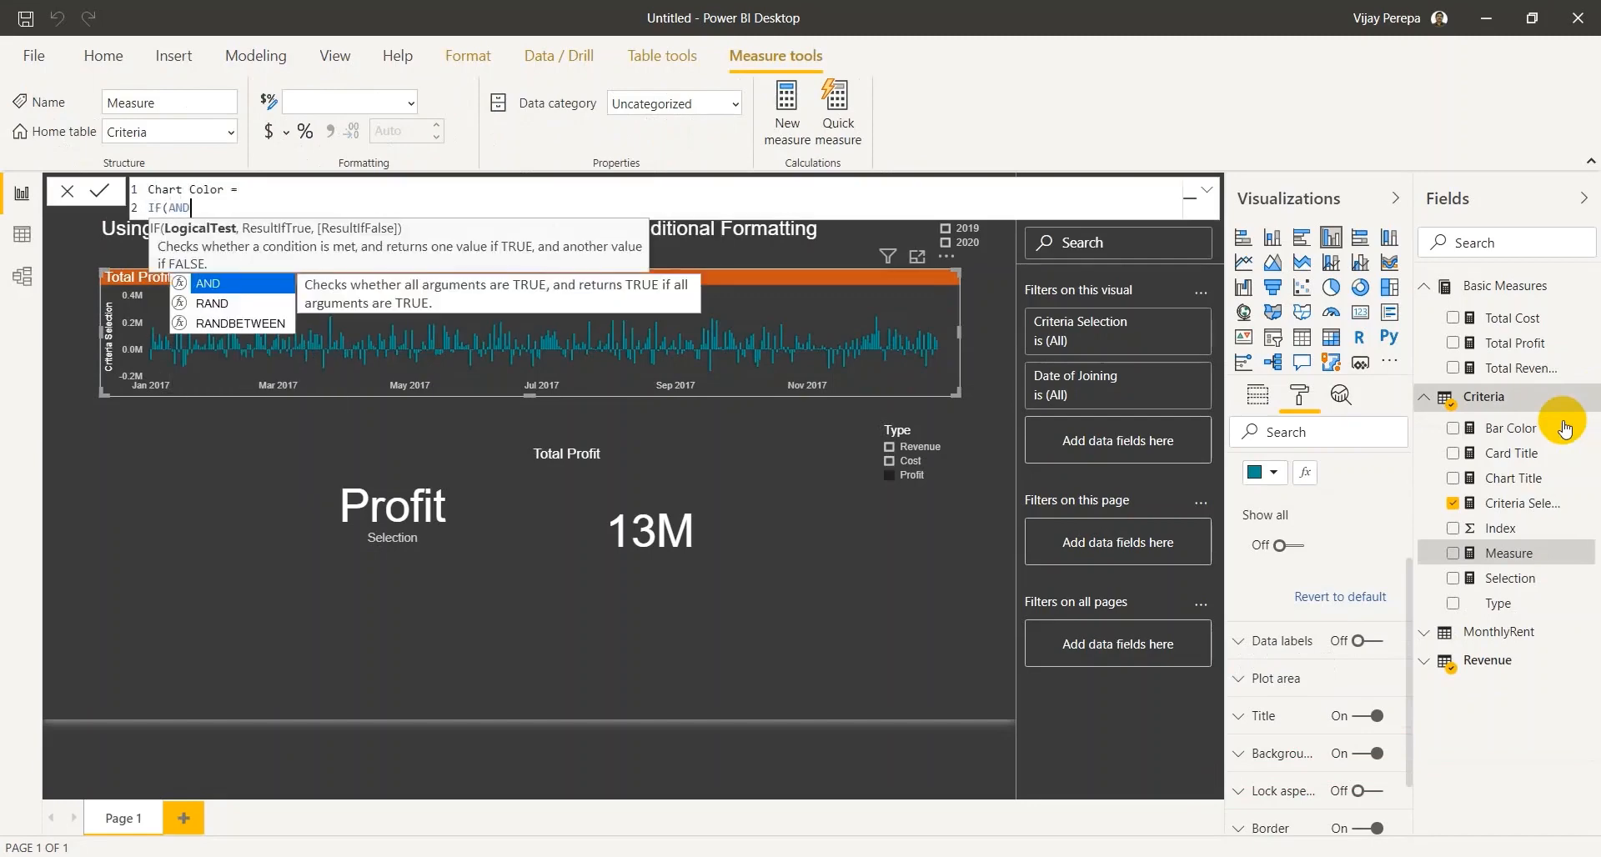
{"action": "type", "text": "([se"}
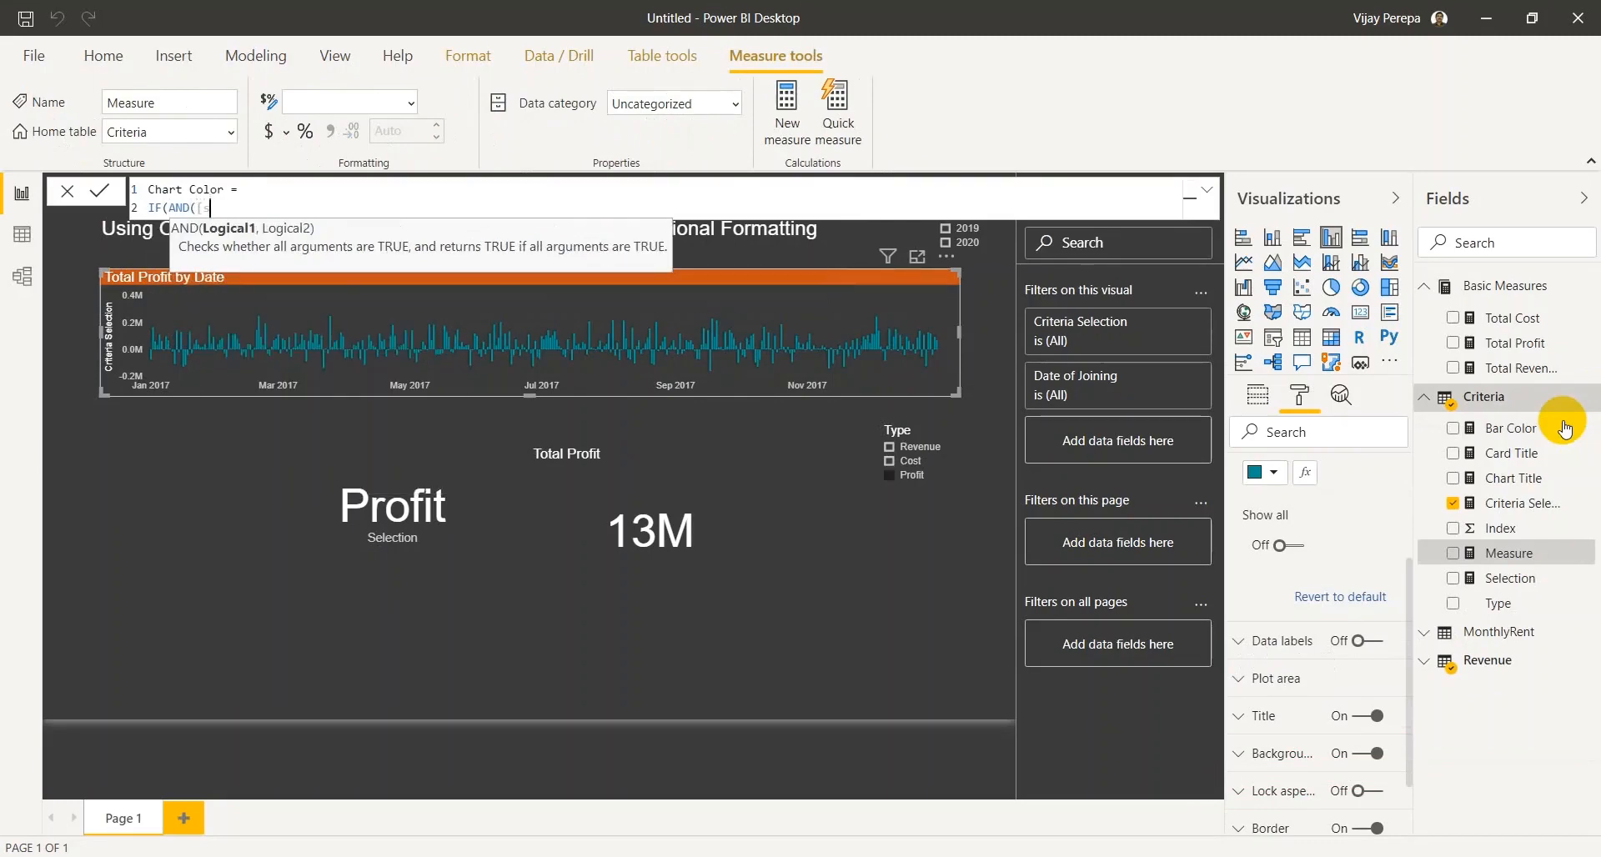
{"action": "key", "text": "Tab"}
{"action": "type", "text": "=\"re"}
{"action": "key", "text": "BackSpace"}
{"action": "key", "text": "BackSpace"}
{"action": "type", "text": "Profit"}
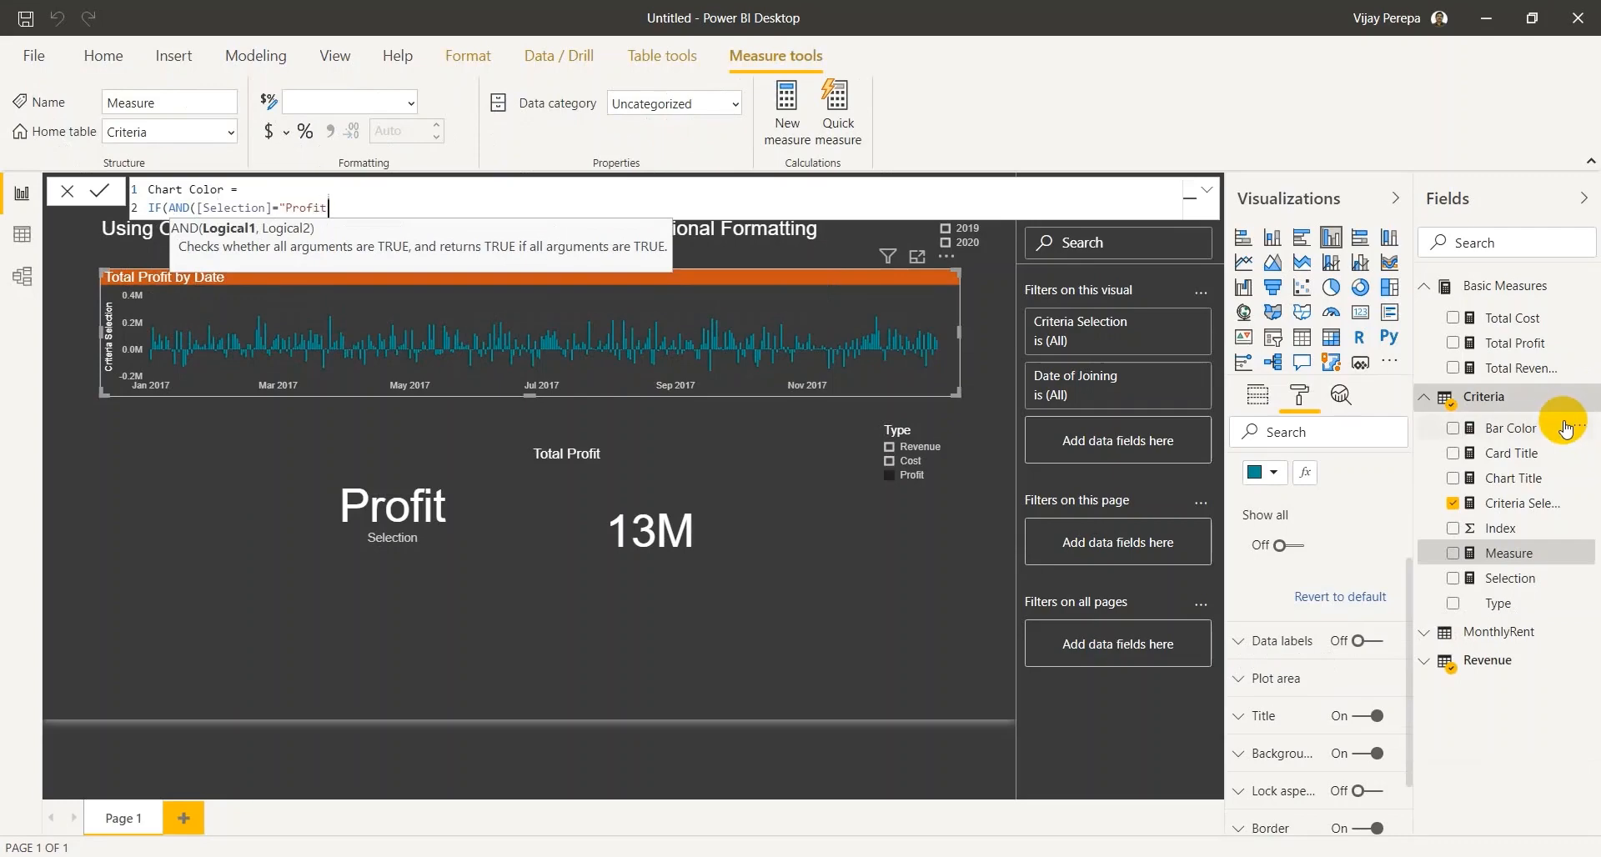
- Add [Total Profit]<0 as the second AND condition and return "Red" when both are true
{"action": "type", "text": "\",[Total Profit"}
{"action": "key", "text": "Down"}
{"action": "key", "text": "Tab"}
{"action": "type", "text": "<0"}
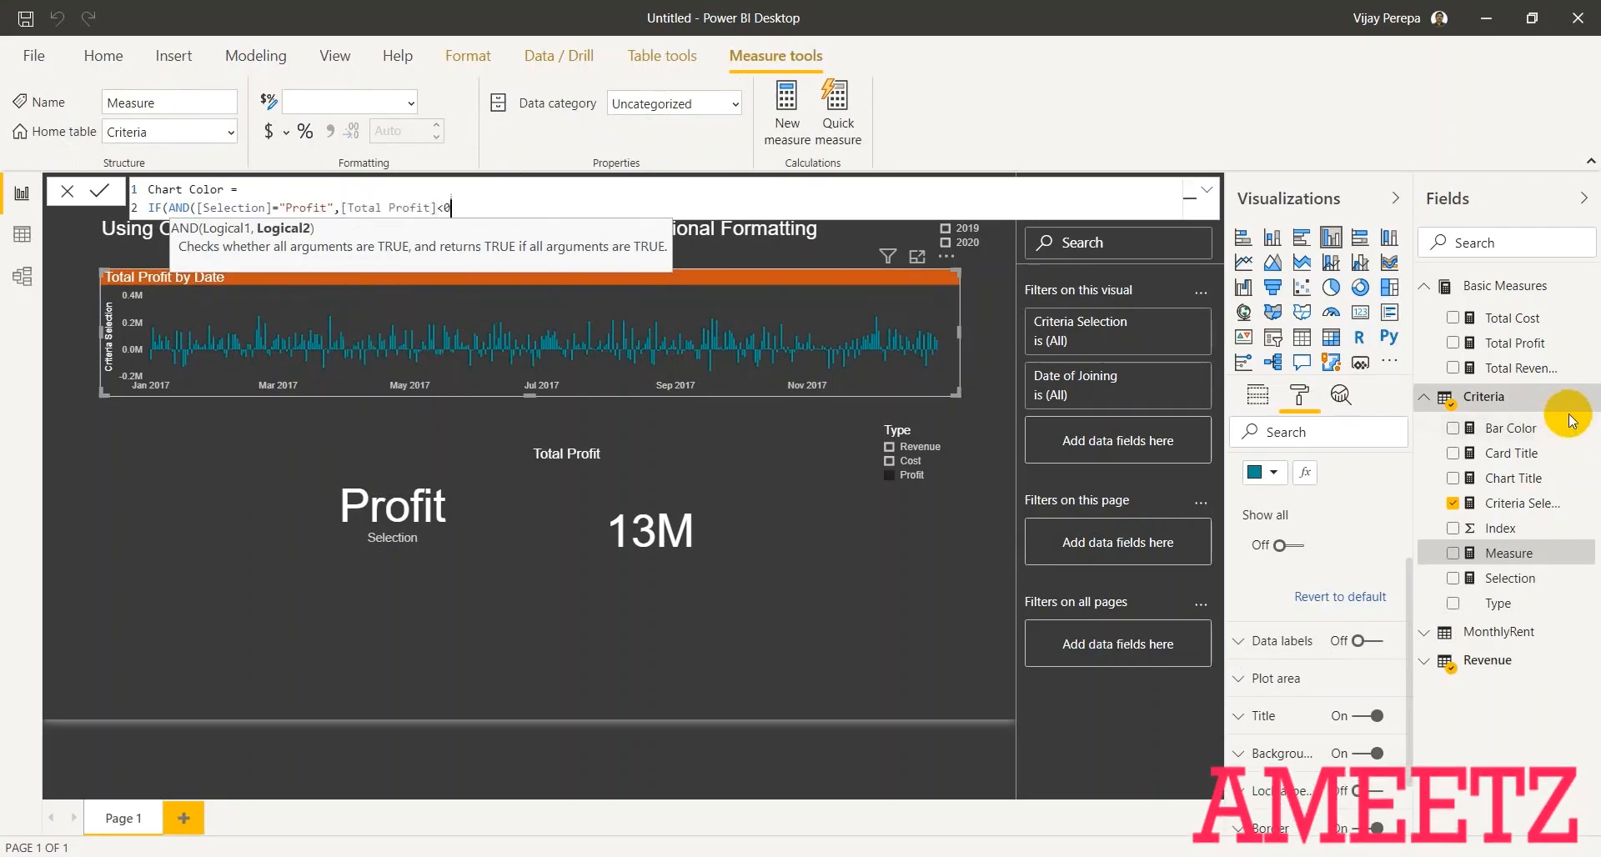
{"action": "type", "text": "),"}
{"action": "type", "text": "\"Red"}
{"action": "type", "text": "\","}
{"action": "key", "text": "shift+Return"}
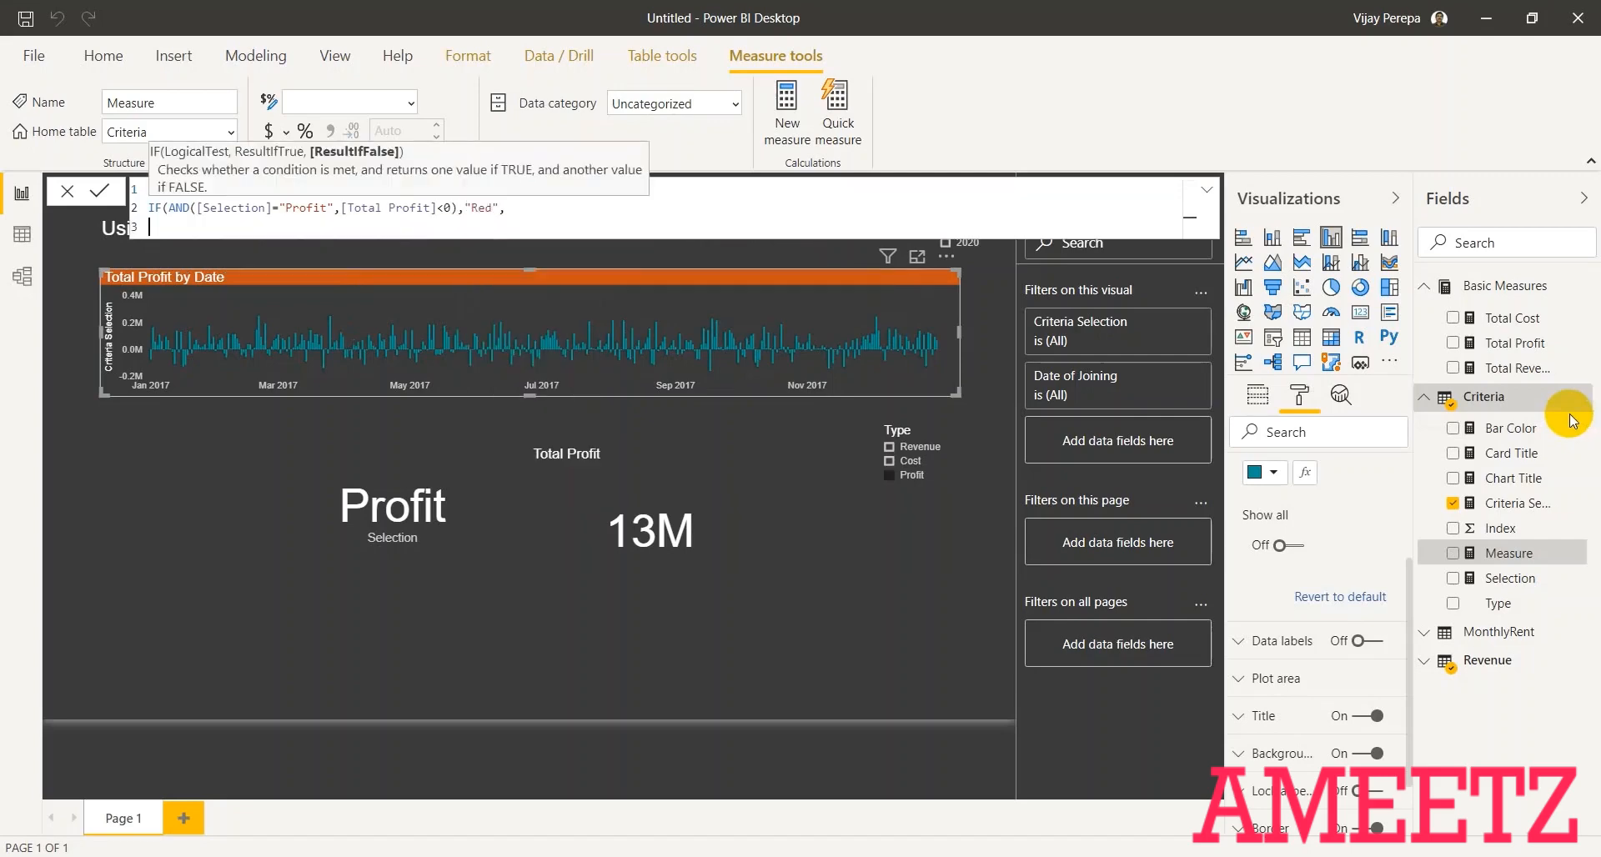
- Nest a second IF that returns "Green" when [Selection] equals "Profit" and [Total Profit]>0
{"action": "type", "text": "IF(and"}
{"action": "key", "text": "Tab"}
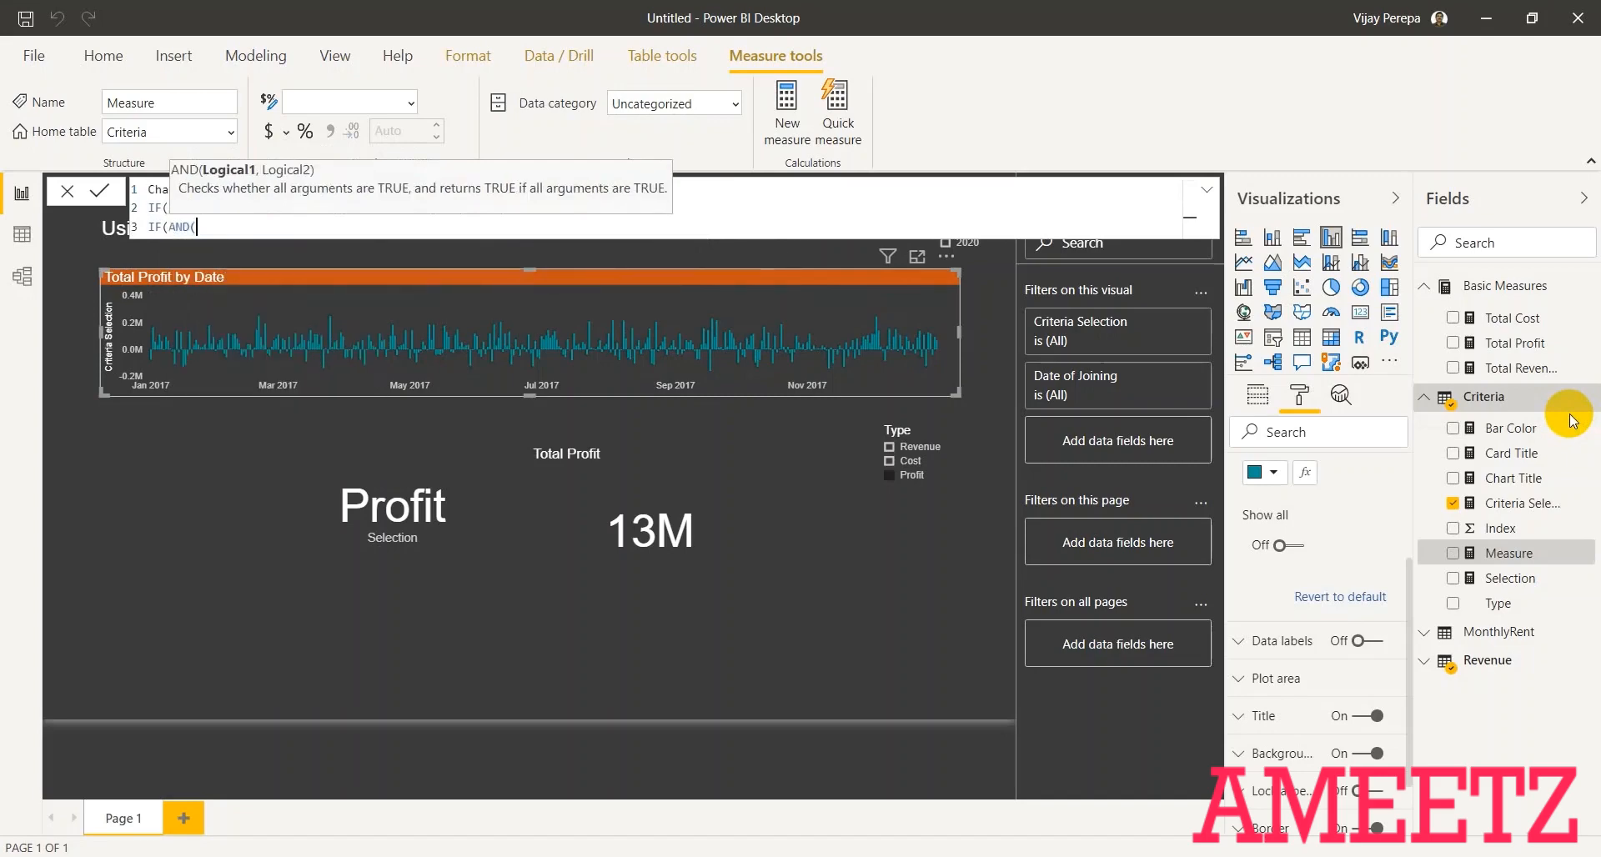
{"action": "type", "text": "[Selection"}
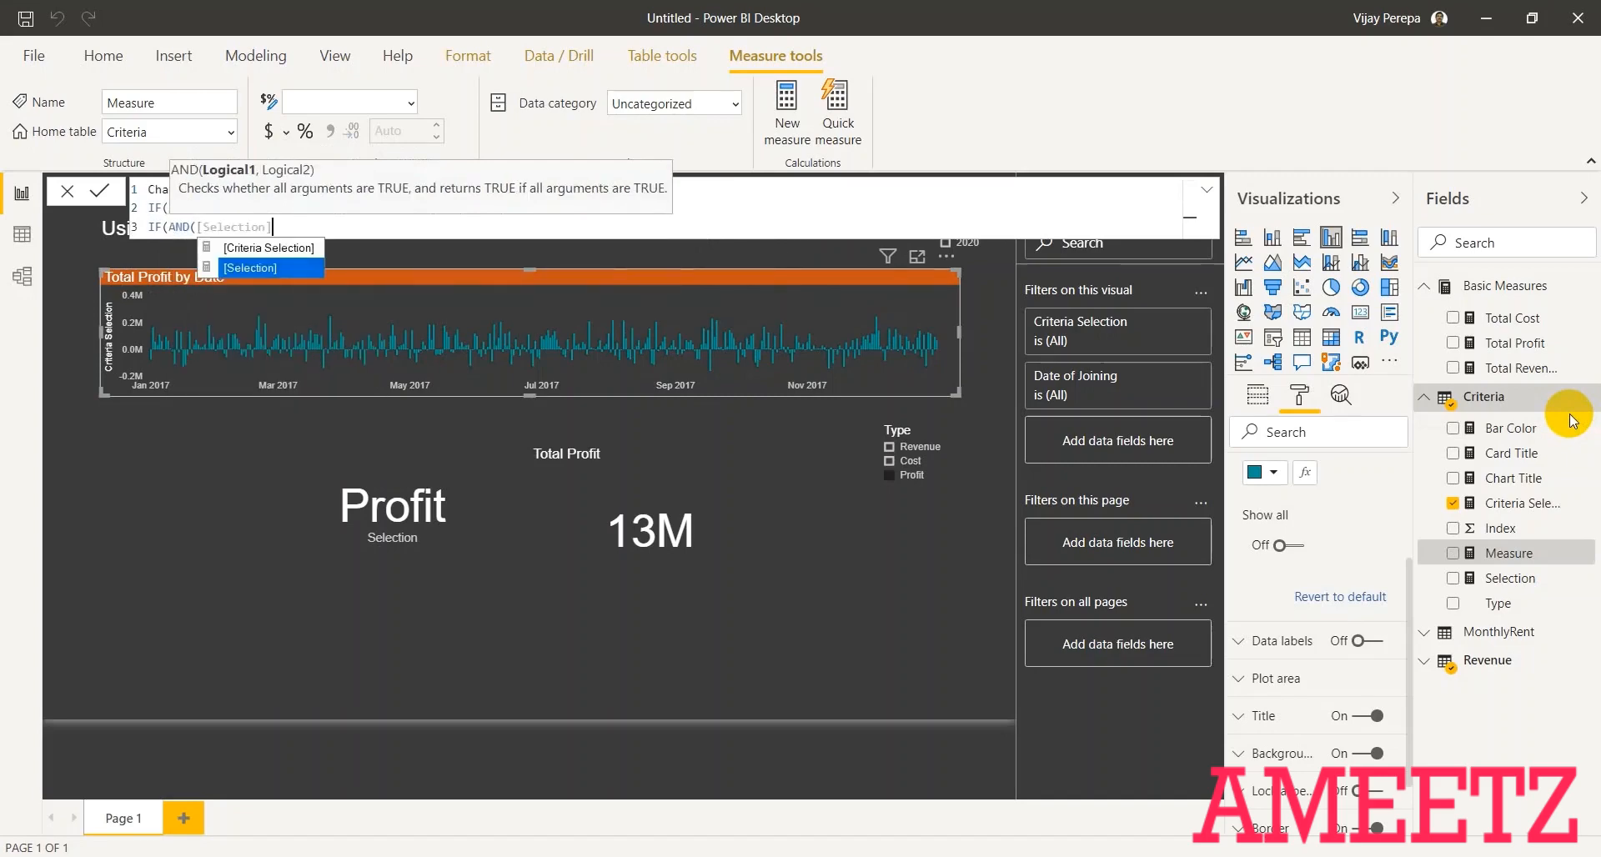
{"action": "key", "text": "Tab"}
{"action": "type", "text": "="}
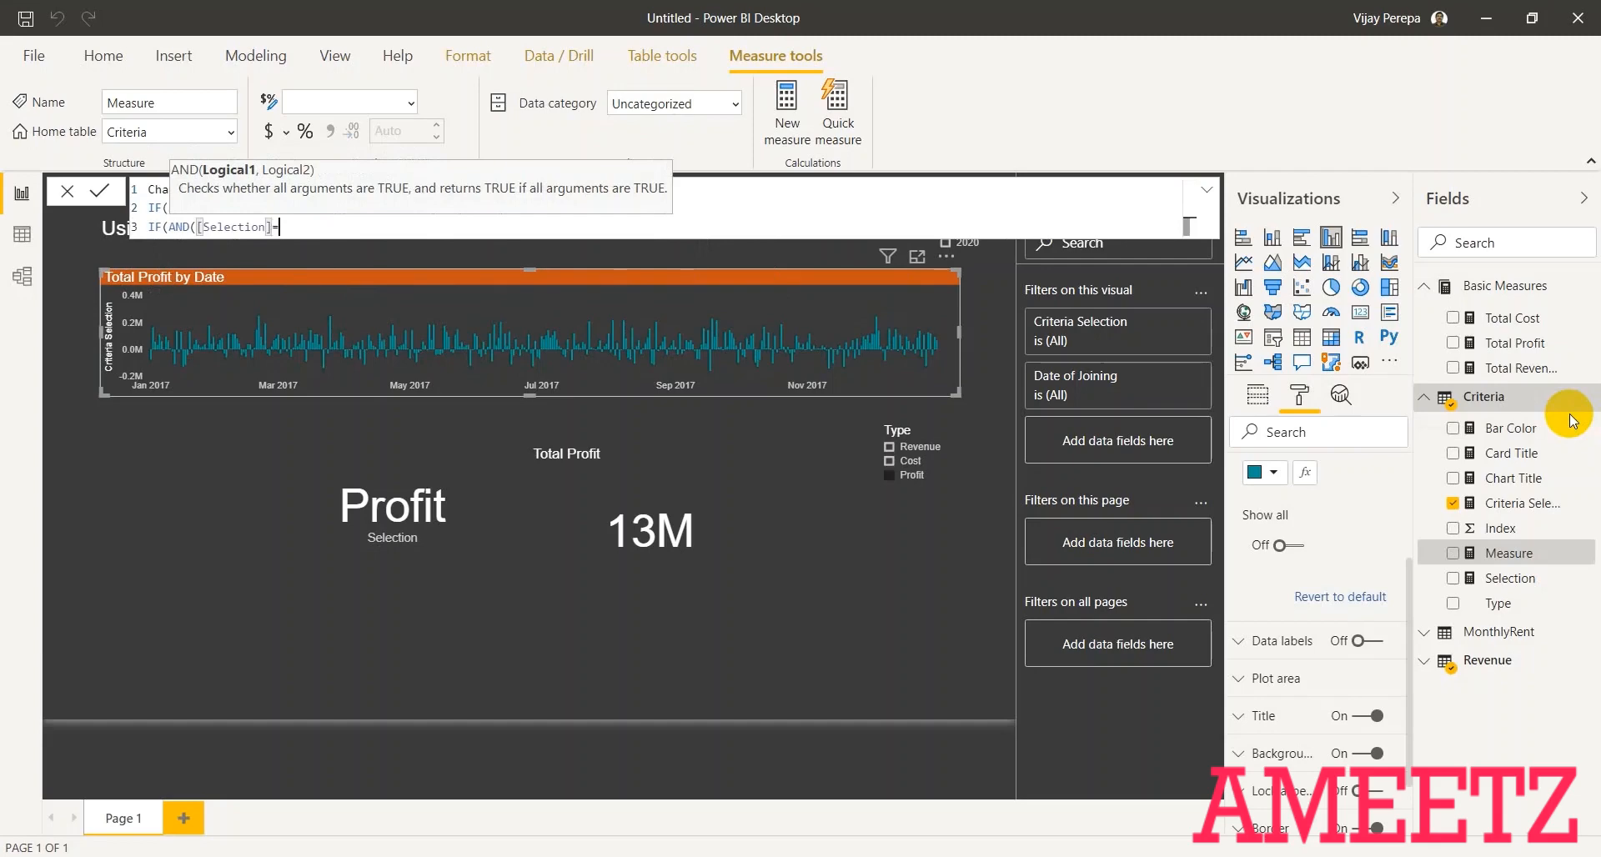
{"action": "type", "text": "\"Profit\",tot"}
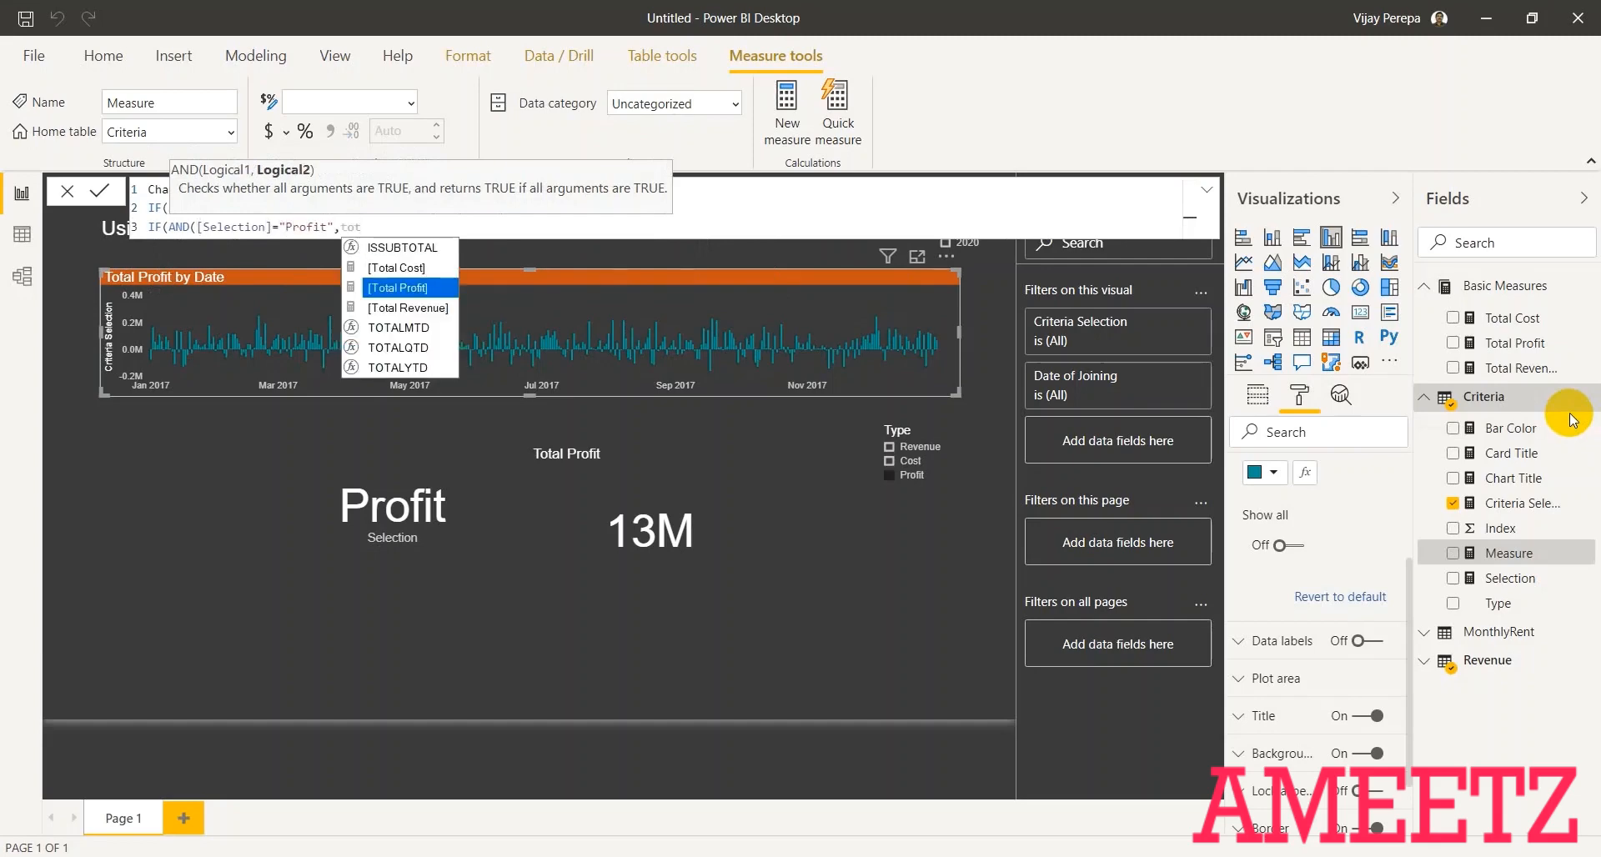
{"action": "key", "text": "Tab"}
{"action": "type", "text": ">0"}
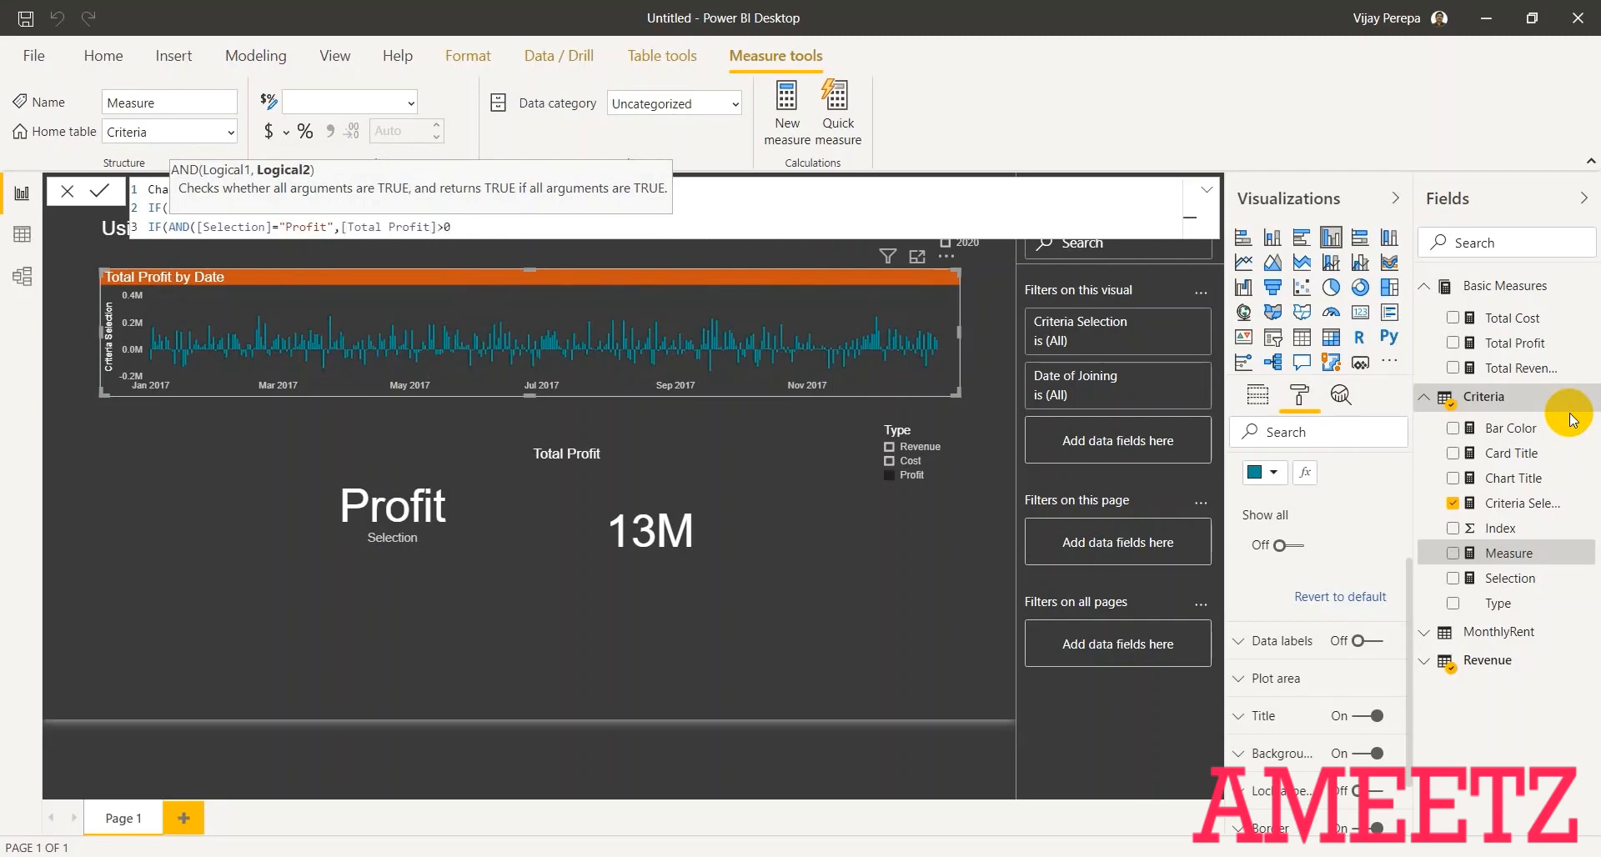
{"action": "type", "text": "),"}
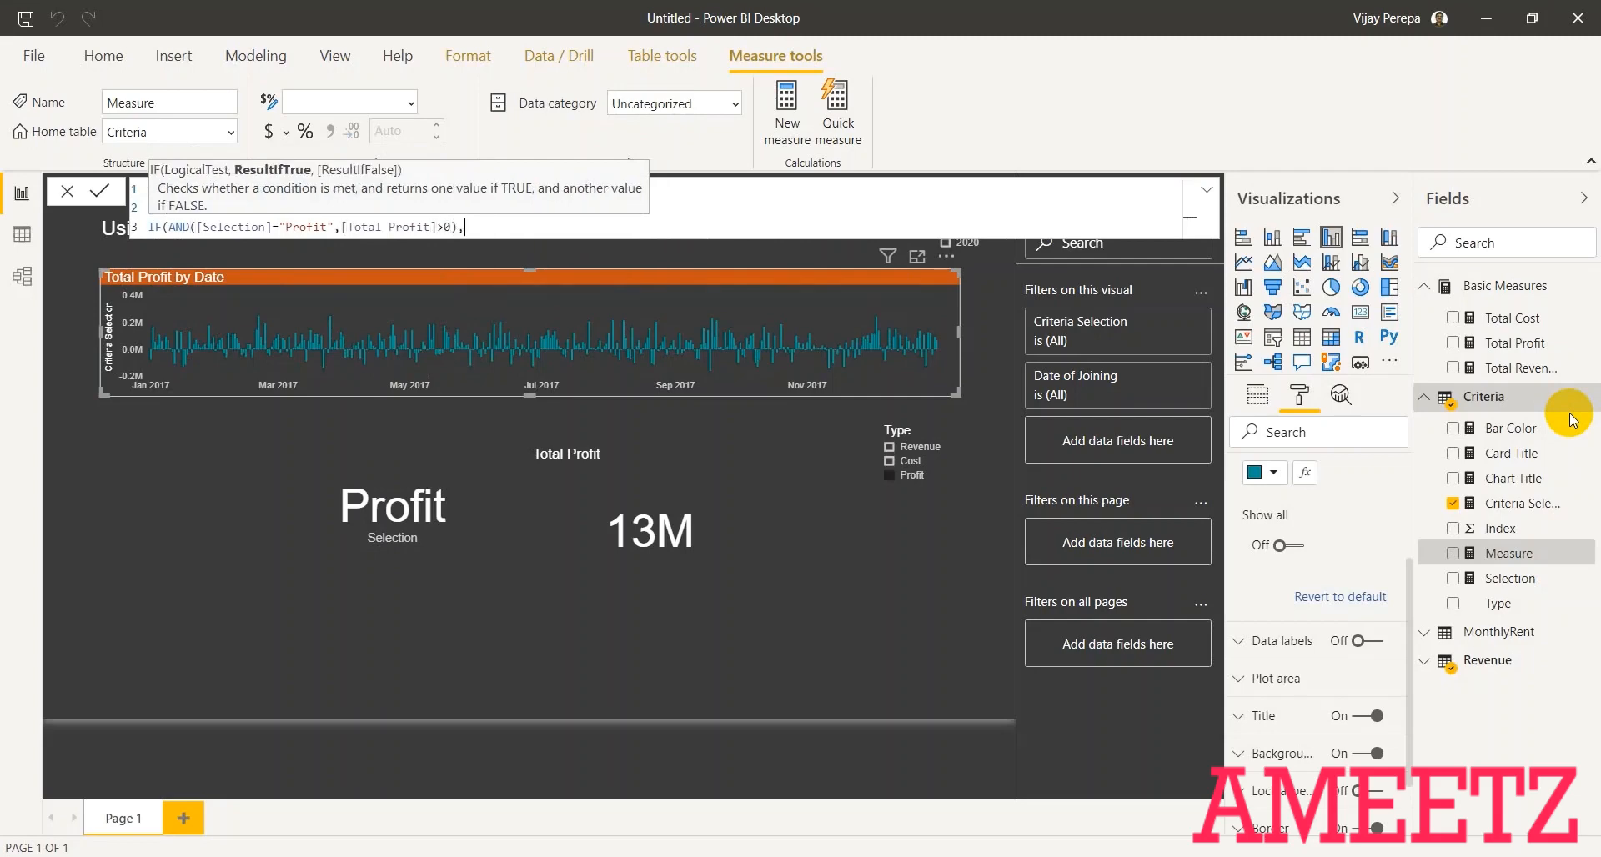
{"action": "type", "text": "\"Green"}
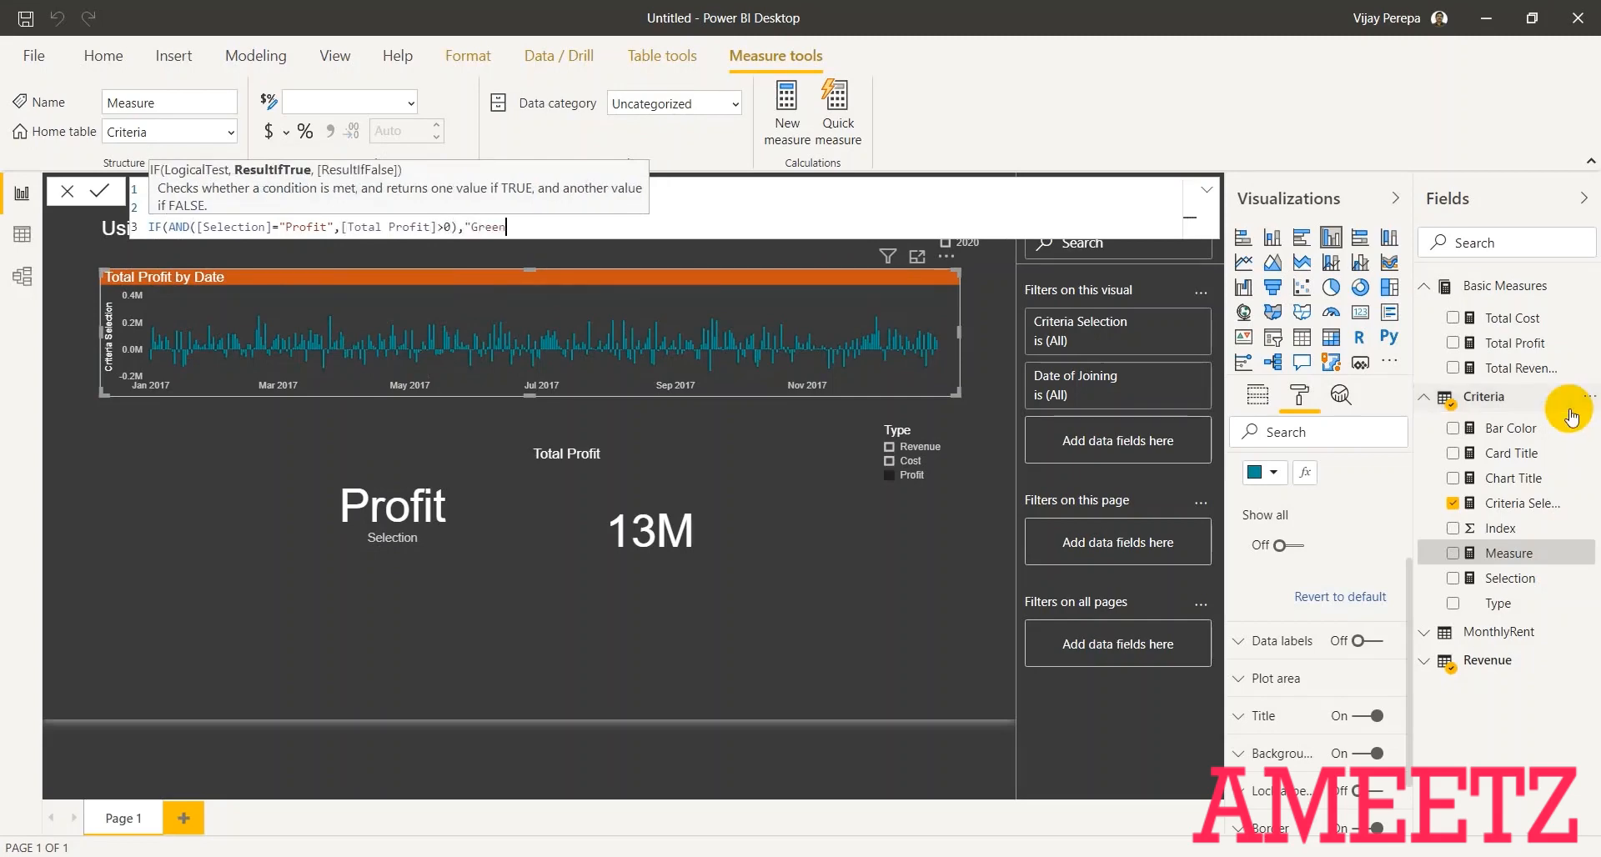
{"action": "type", "text": "\","}
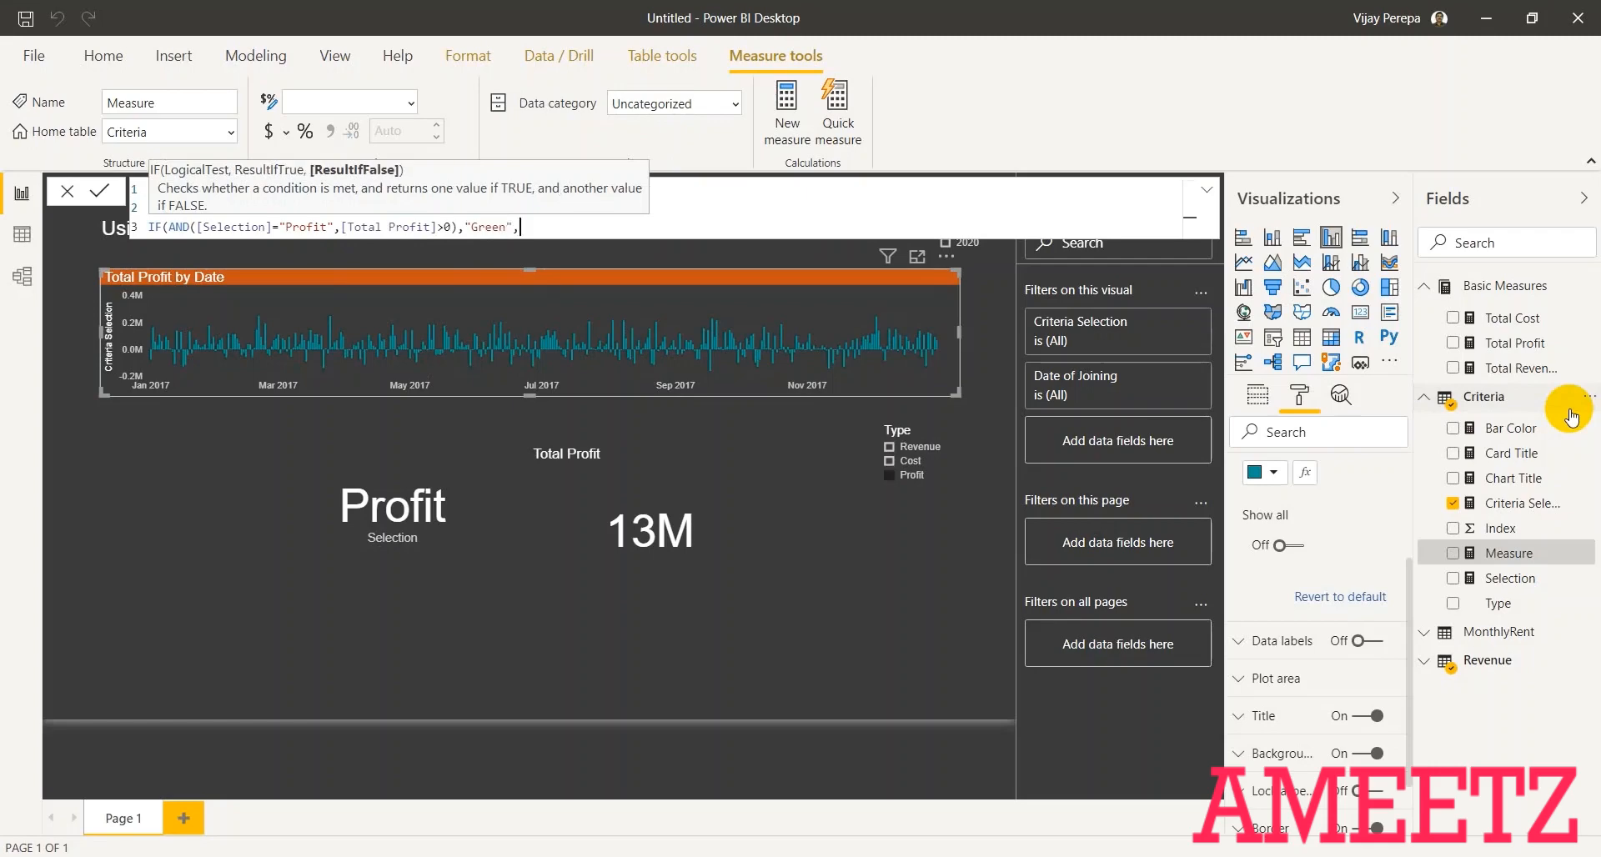
{"action": "key", "text": "shift+Return"}
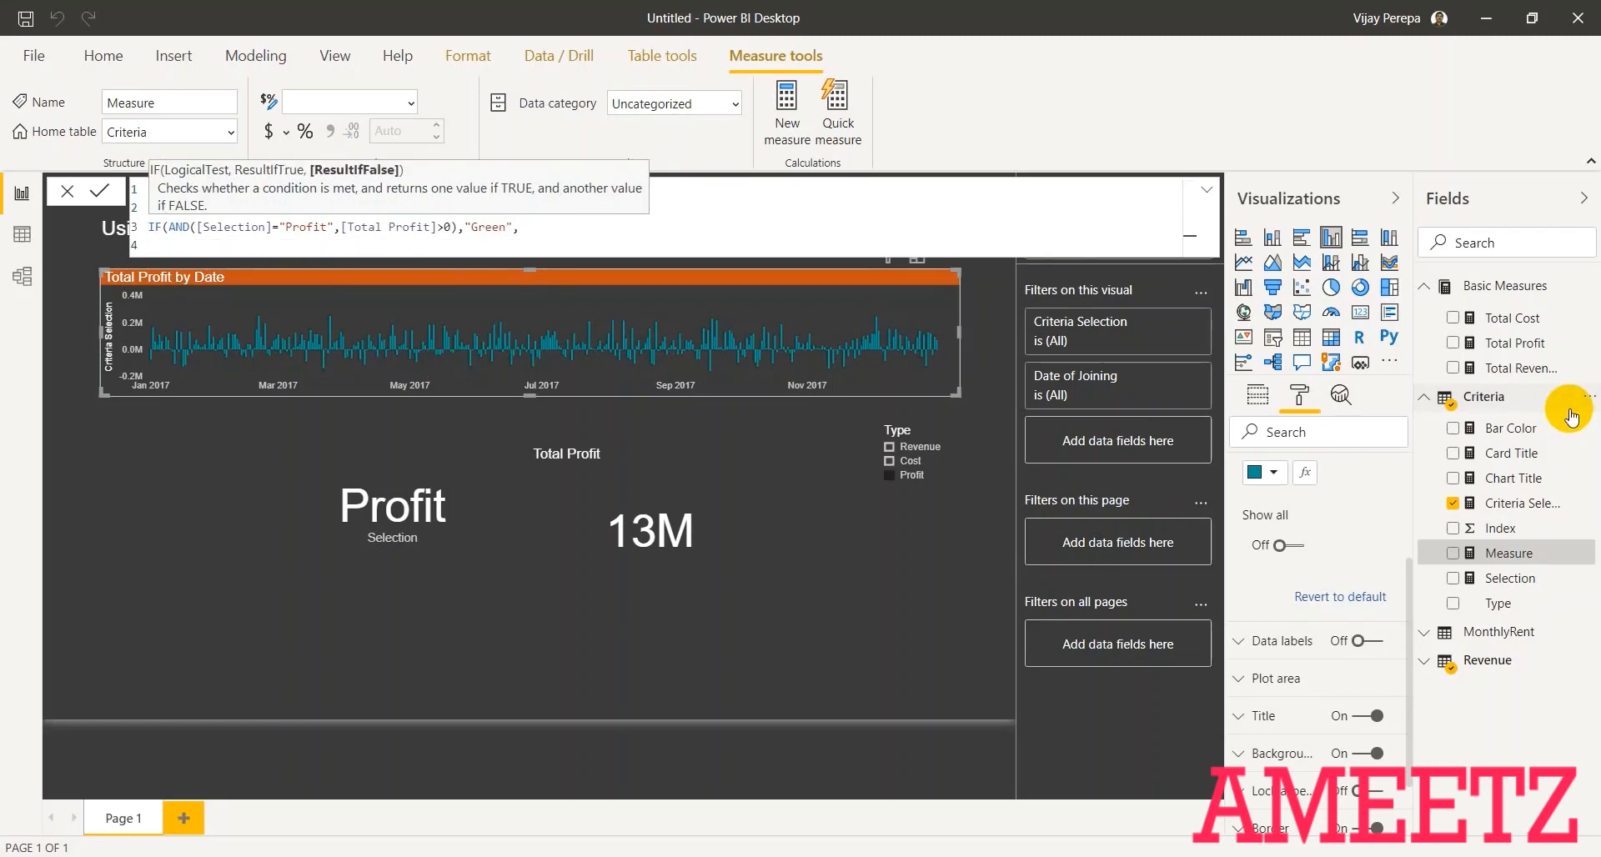
- Add "#0EB194" as the fallback colour, close both IF functions and save the Chart Color measure
{"action": "type", "text": "\"#"}
{"action": "type", "text": "#0EB194"}
{"action": "type", "text": "\"))"}
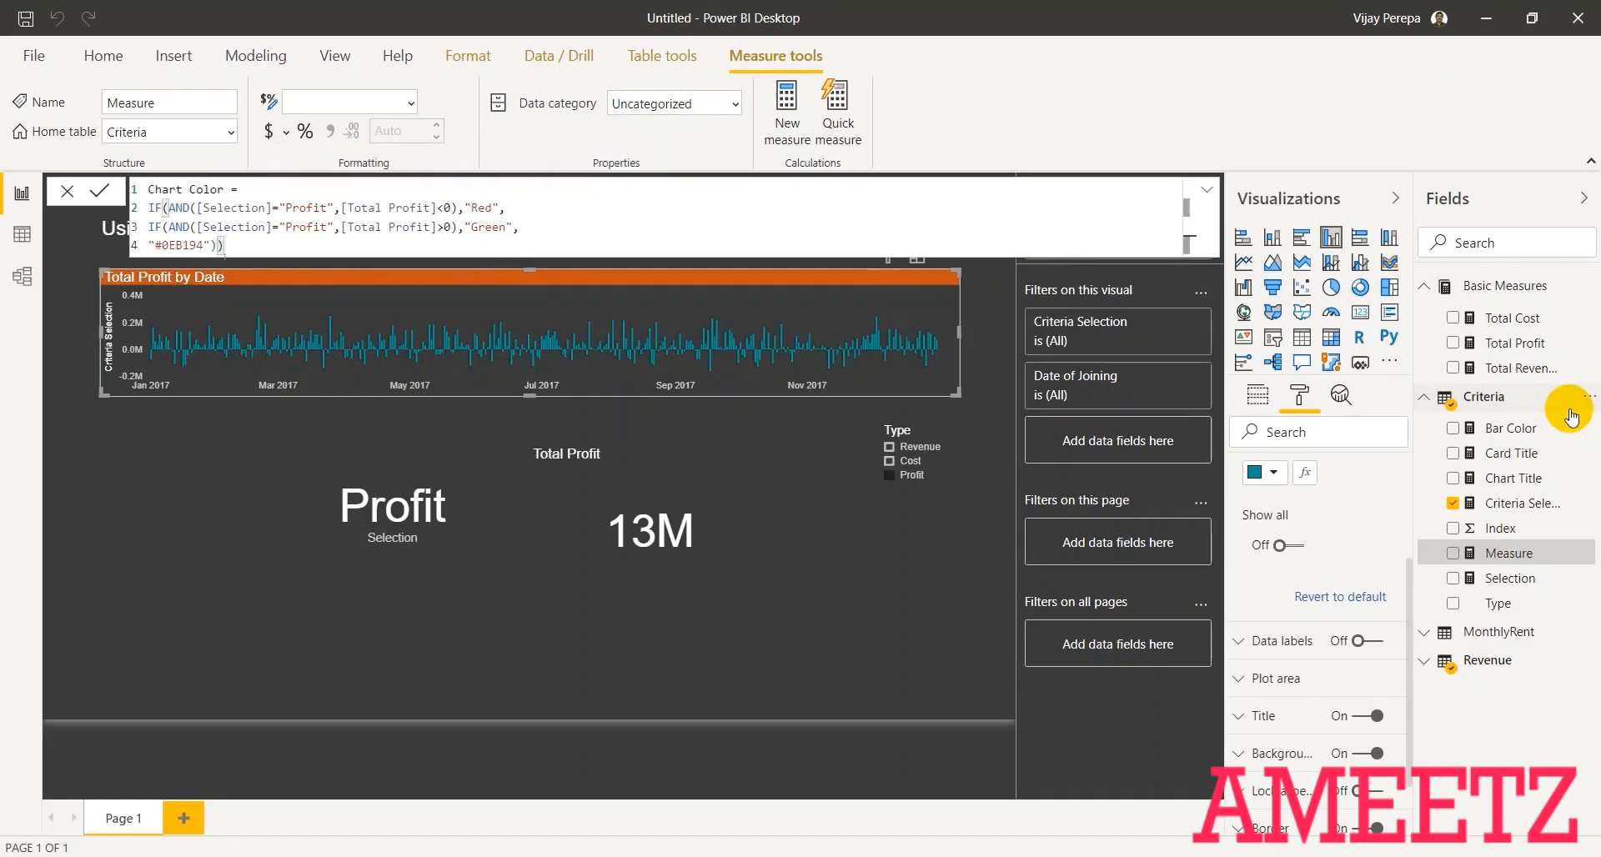
{"action": "left_click", "coordinate": [1569, 410]}
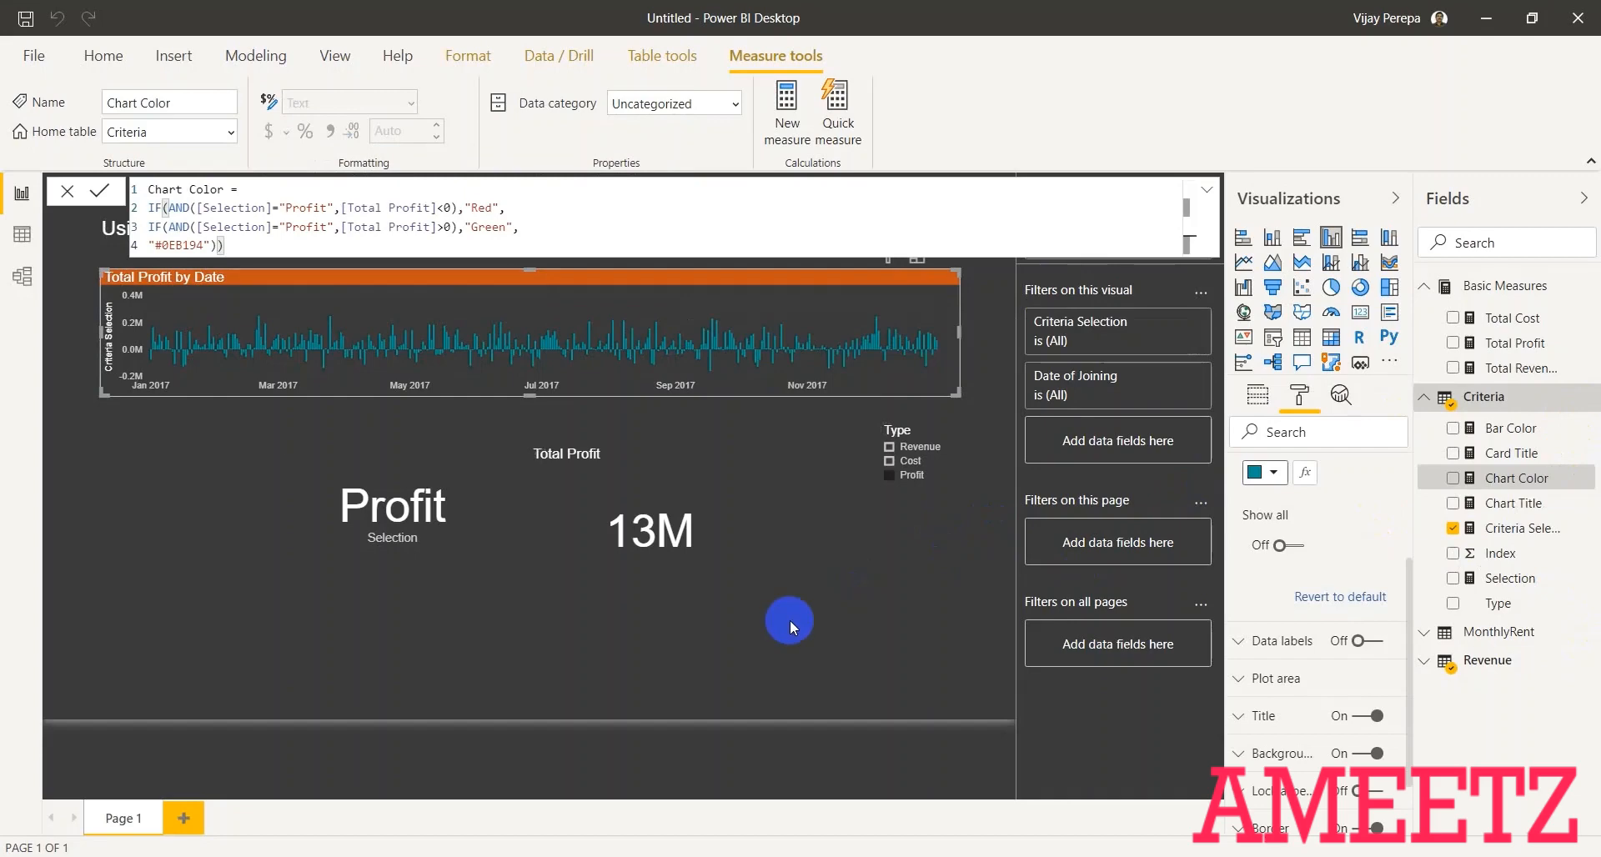
{"action": "left_click", "coordinate": [748, 659]}
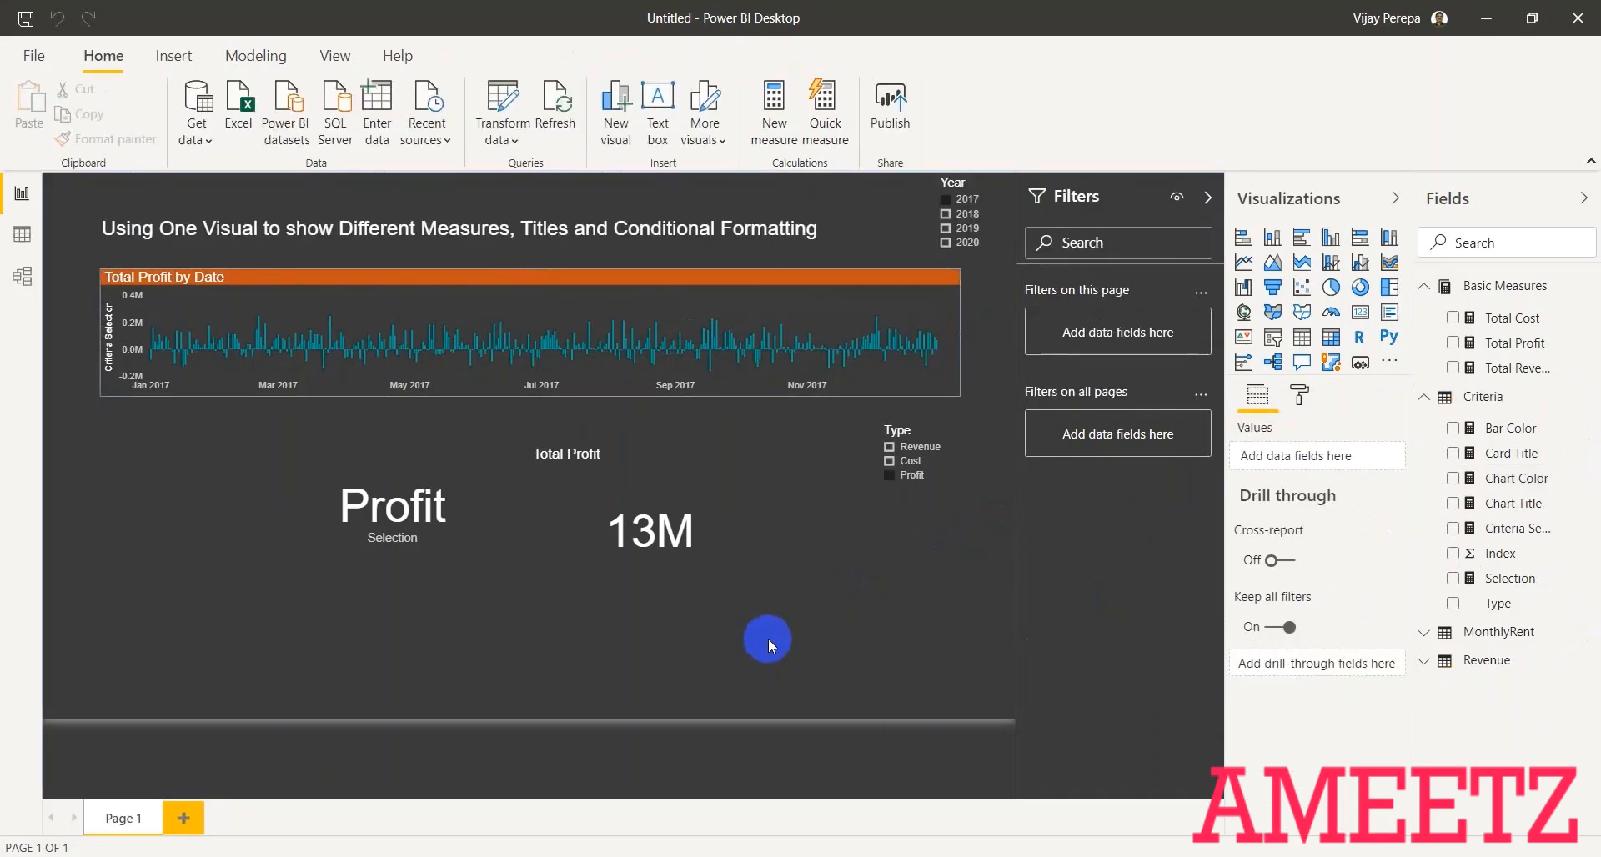
- Open conditional formatting for the column chart's default data colour and format it by field value
{"action": "left_click", "coordinate": [940, 298]}
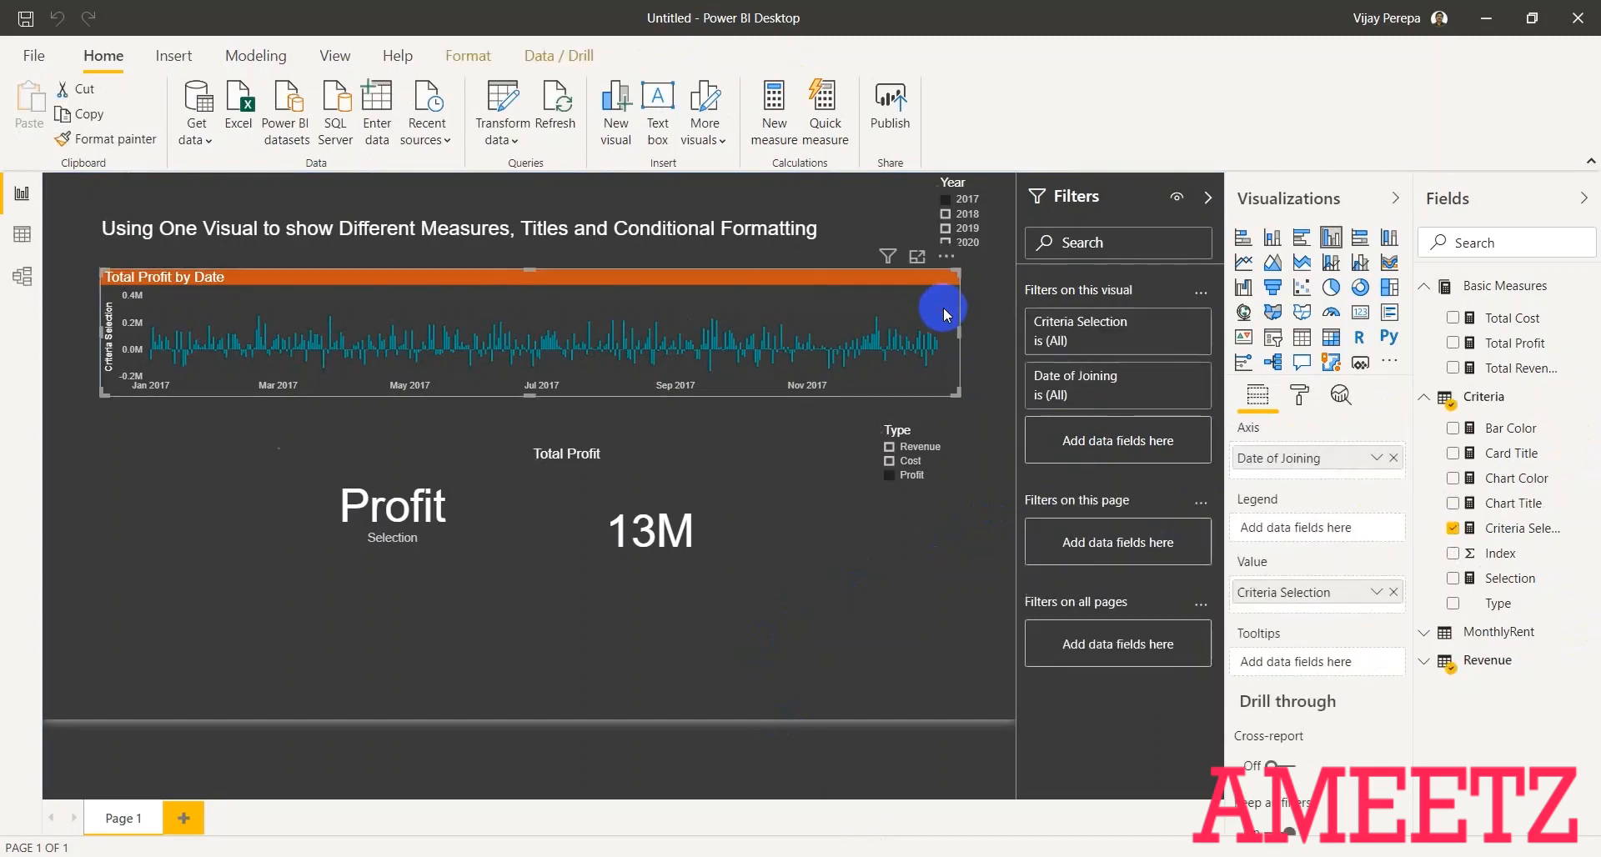
{"action": "left_click", "coordinate": [1299, 398]}
{"action": "left_click", "coordinate": [1284, 585]}
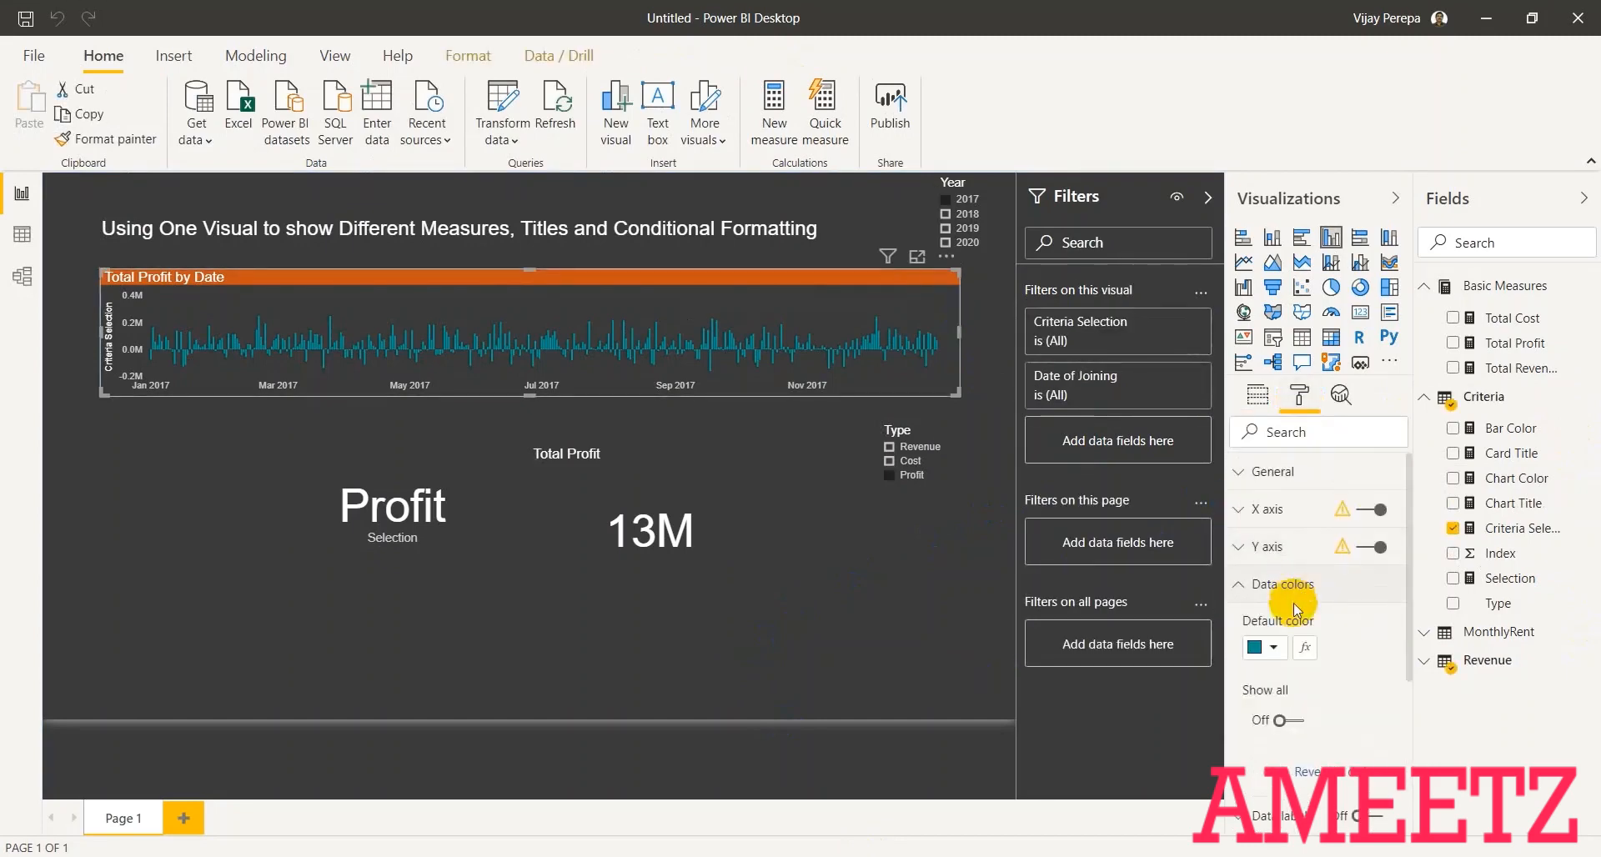
{"action": "left_click", "coordinate": [1305, 649]}
{"action": "left_click", "coordinate": [527, 210]}
{"action": "left_click", "coordinate": [485, 268]}
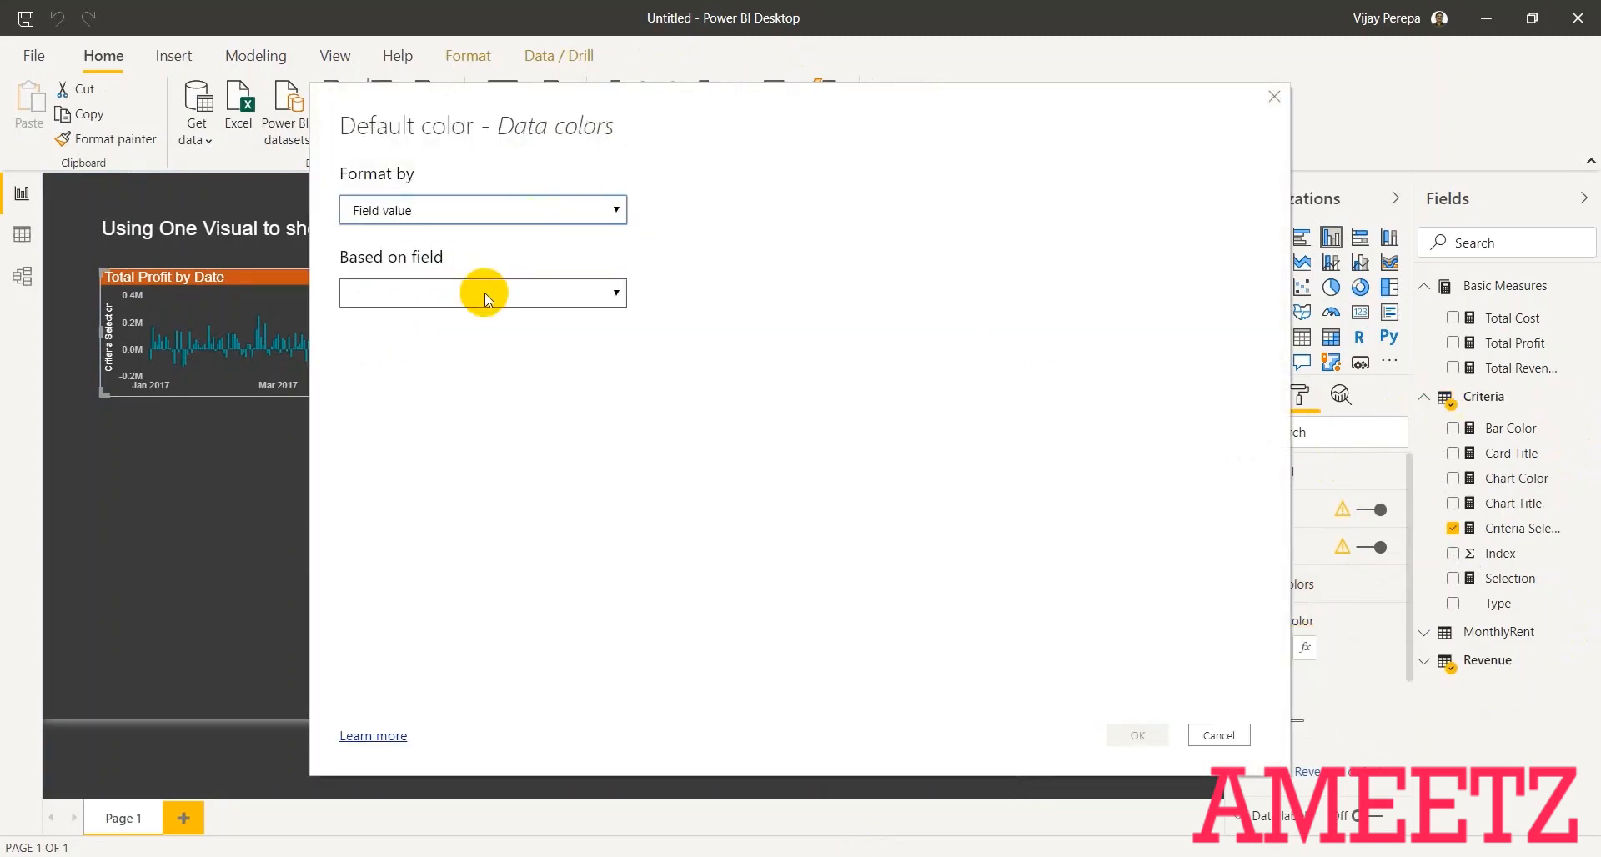
- Base the bar colour on the Chart Color measure from the Criteria table and apply the formatting
{"action": "left_click", "coordinate": [477, 294]}
{"action": "left_click", "coordinate": [427, 363]}
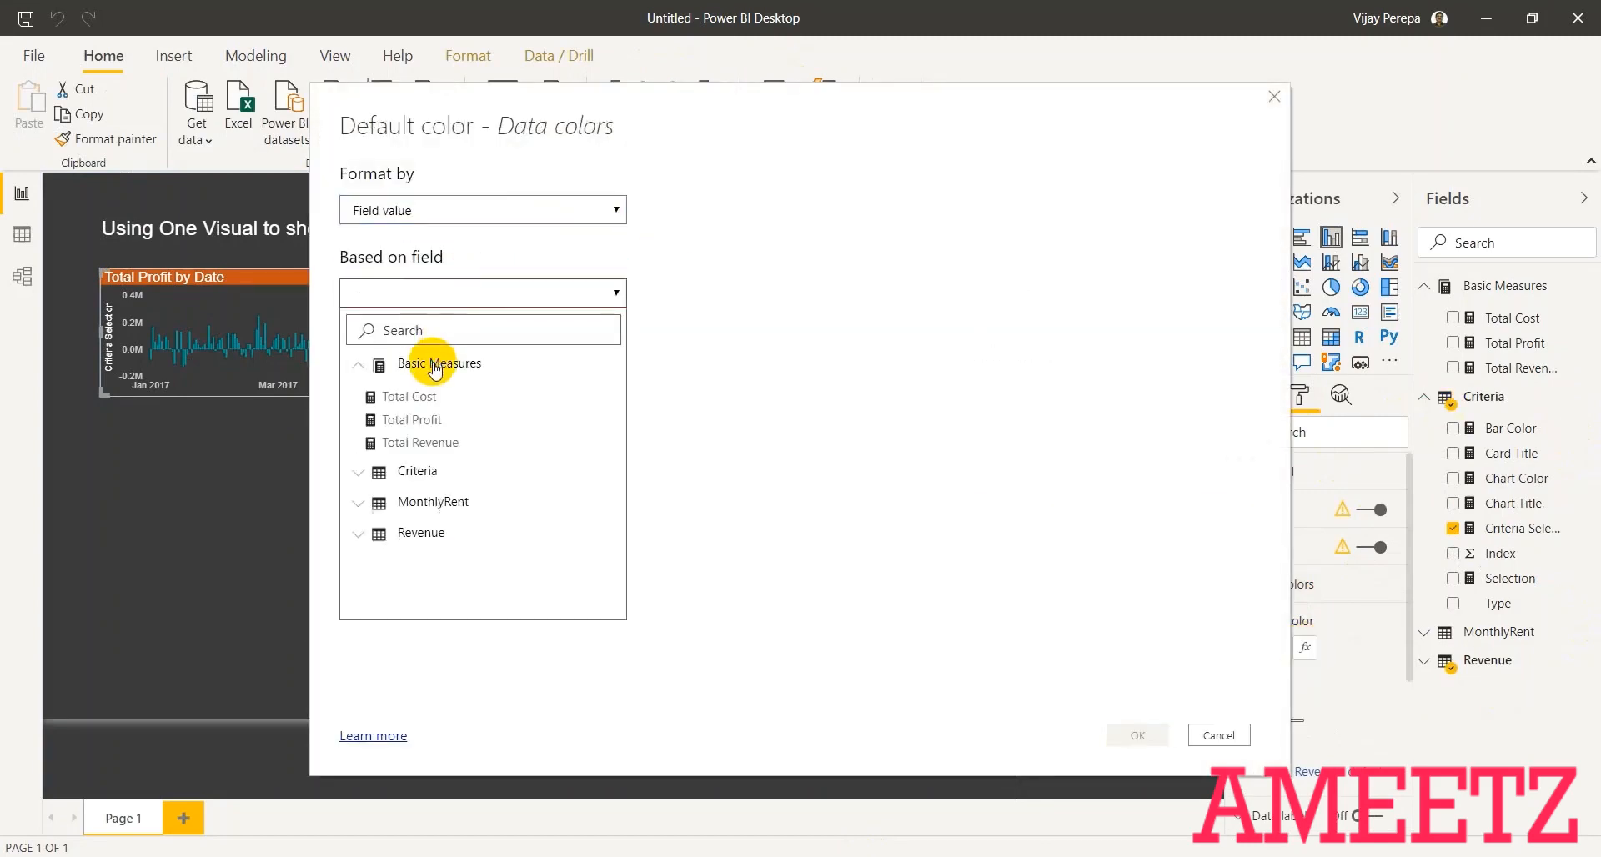
{"action": "left_click", "coordinate": [427, 362]}
{"action": "left_click", "coordinate": [419, 395]}
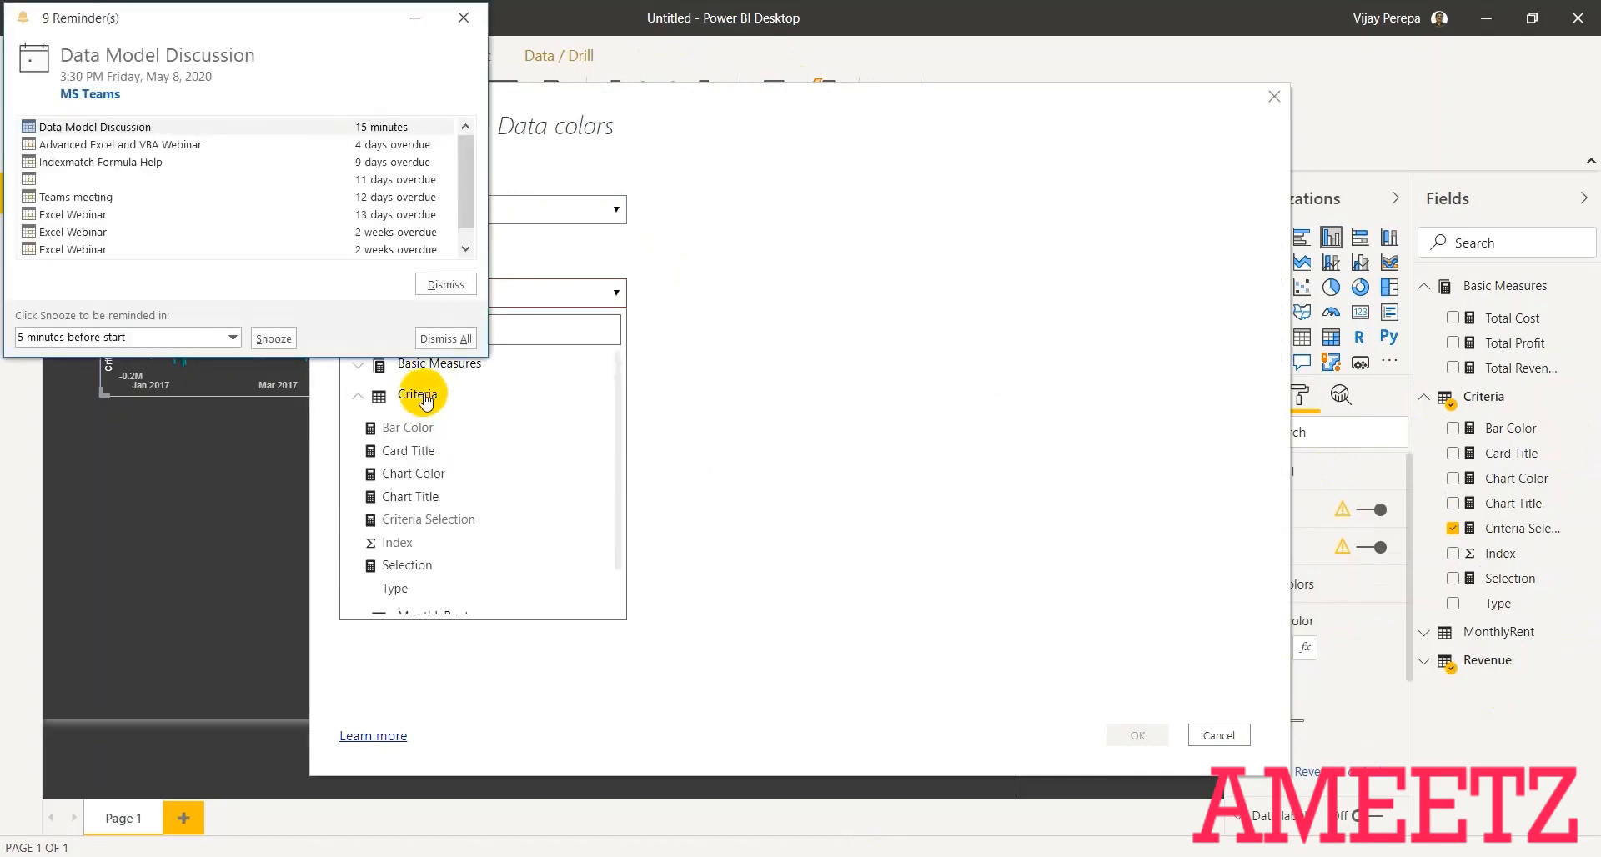
{"action": "left_click", "coordinate": [442, 13]}
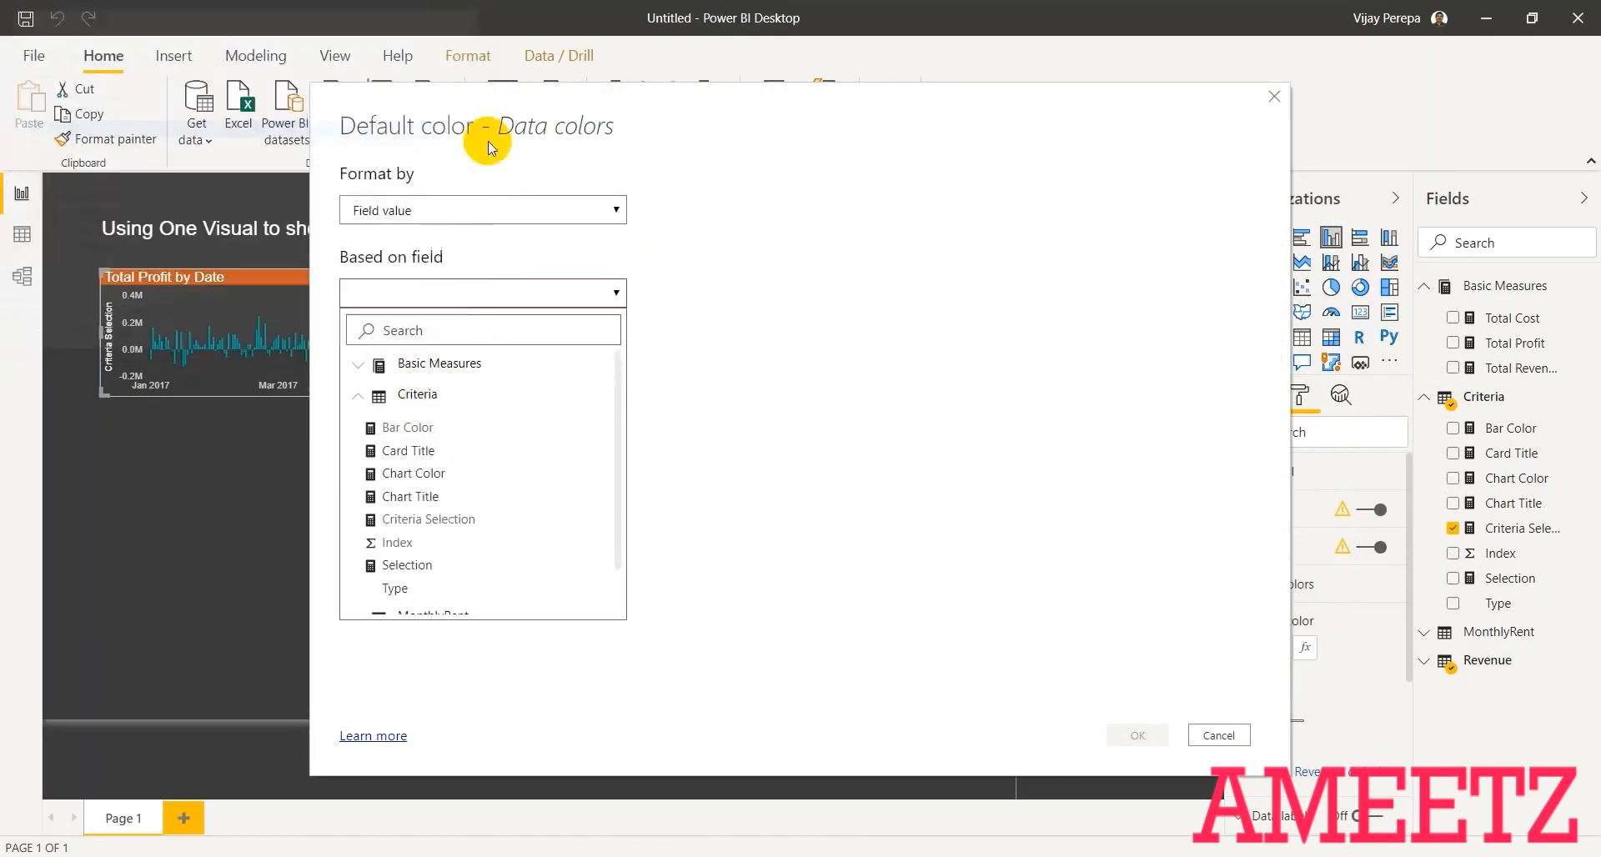
{"action": "left_click", "coordinate": [424, 474]}
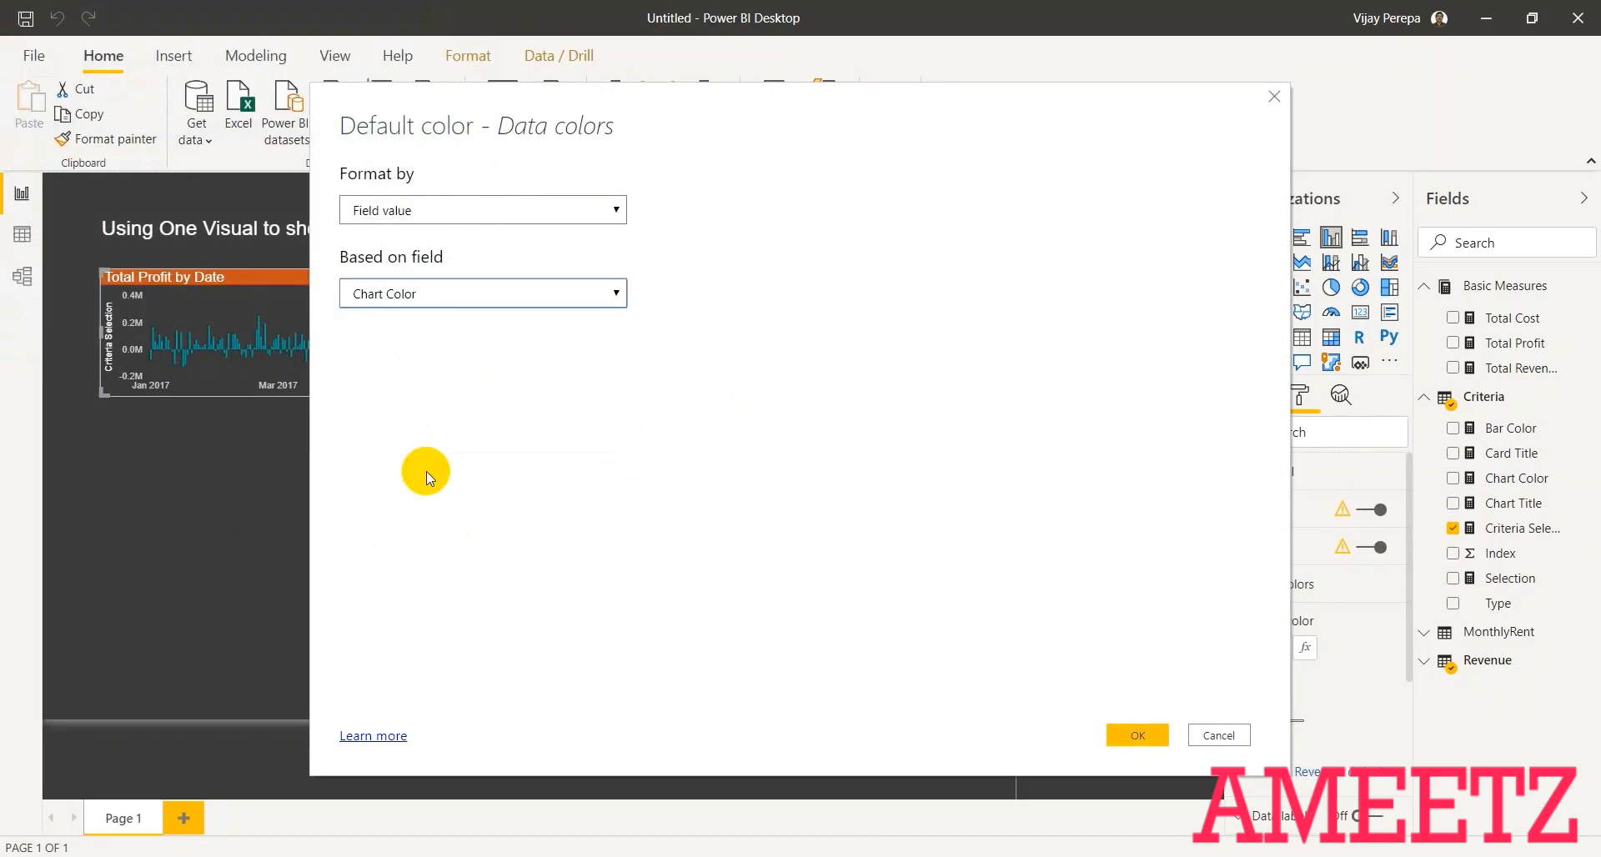
{"action": "left_click", "coordinate": [1126, 736]}
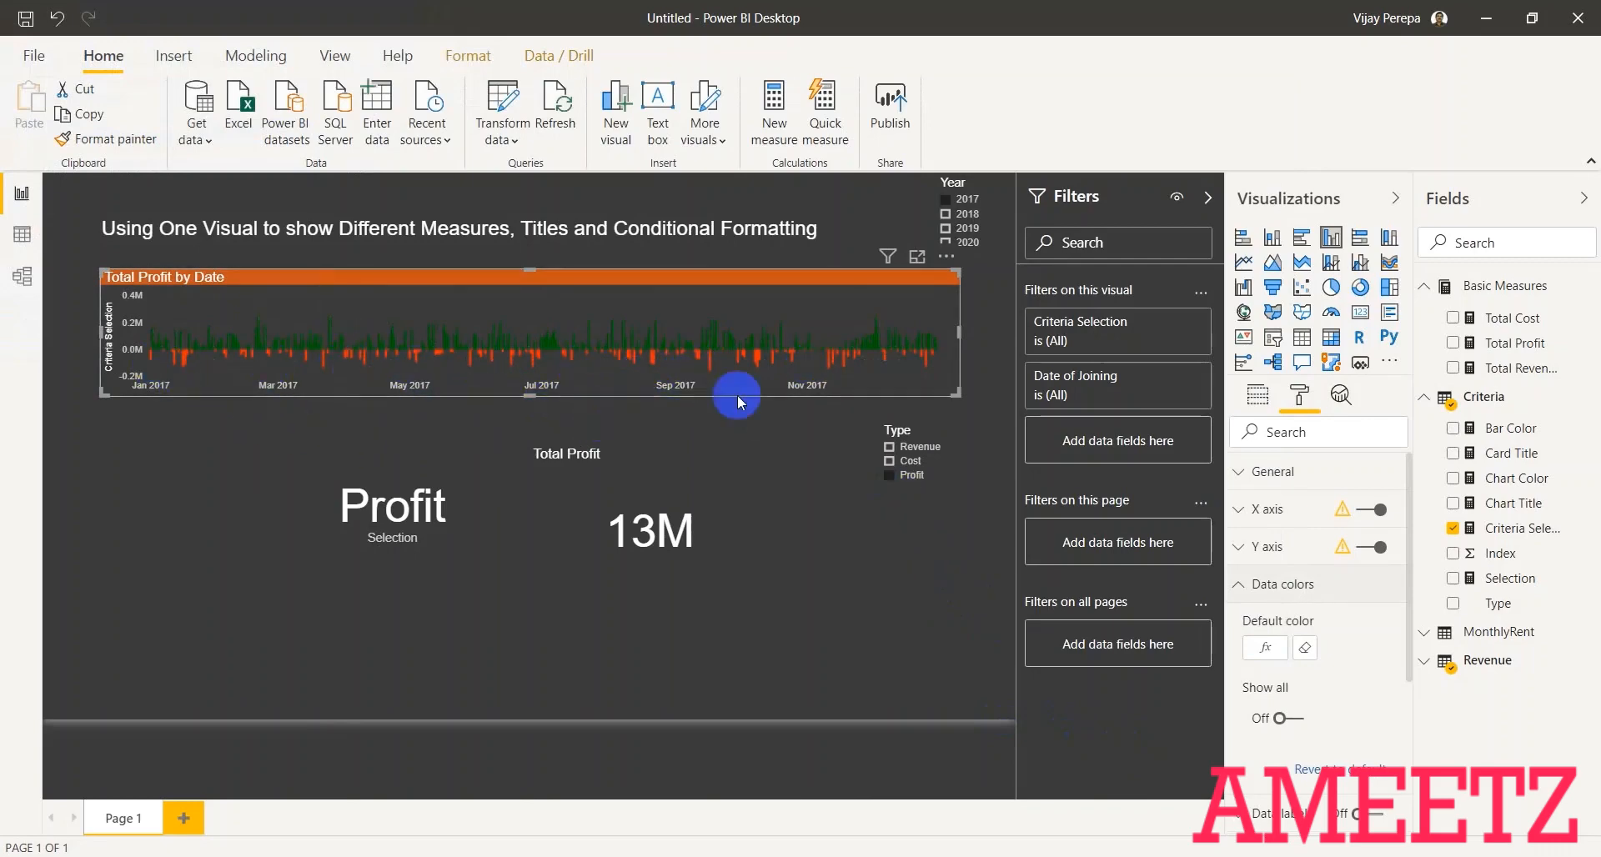
- Test the chart's conditional bar colours by choosing Cost and Revenue in the Type slicer
{"action": "left_click", "coordinate": [901, 463]}
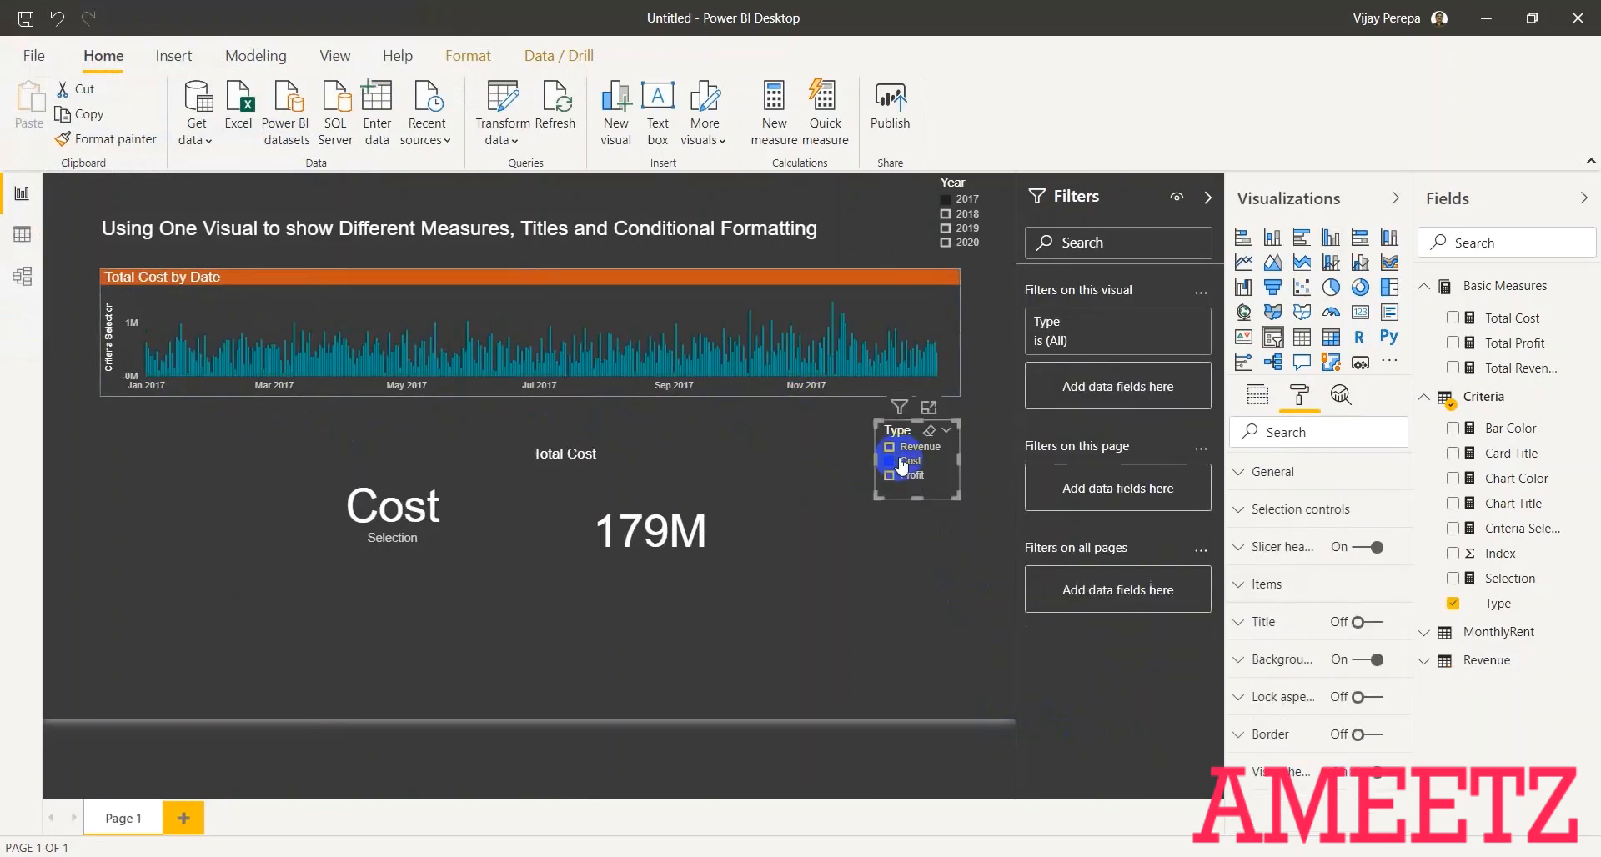
{"action": "left_click", "coordinate": [908, 448]}
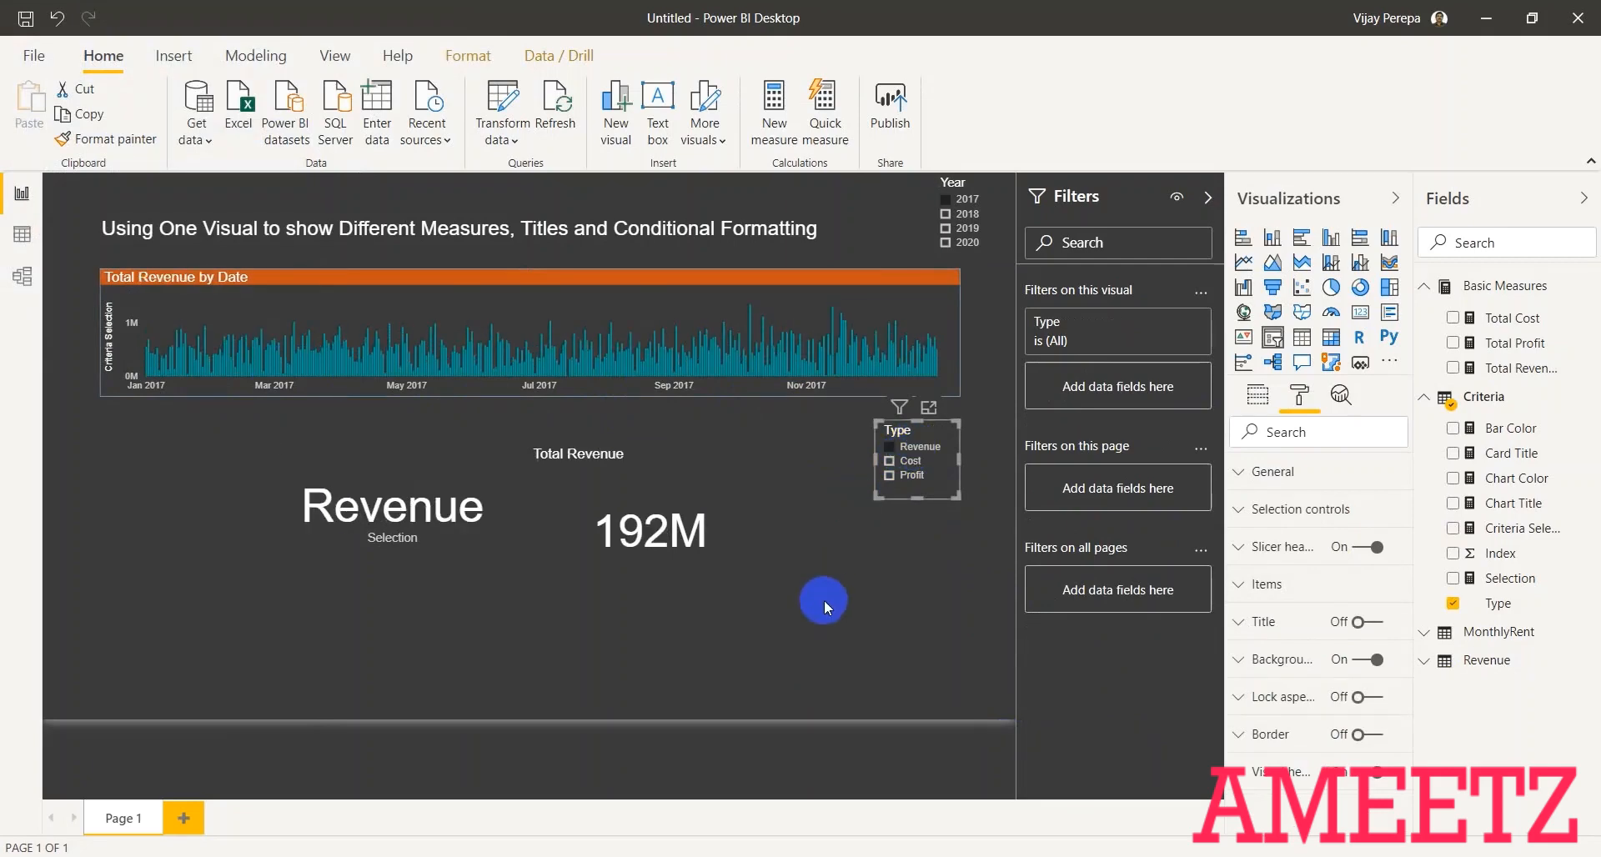
{"action": "left_click", "coordinate": [820, 622]}
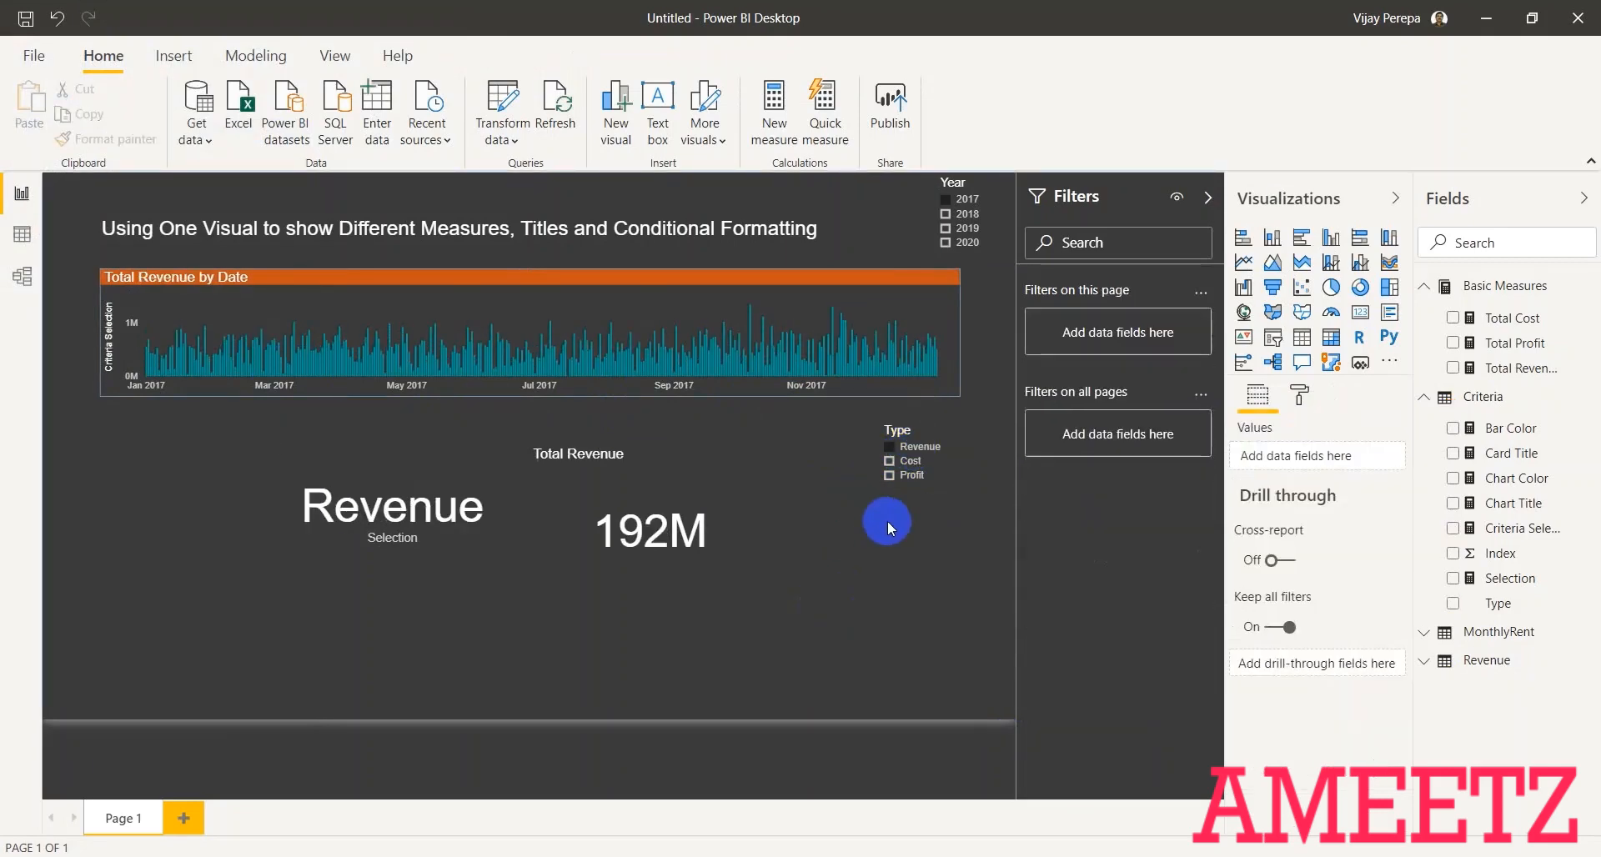
{"action": "left_click", "coordinate": [932, 492]}
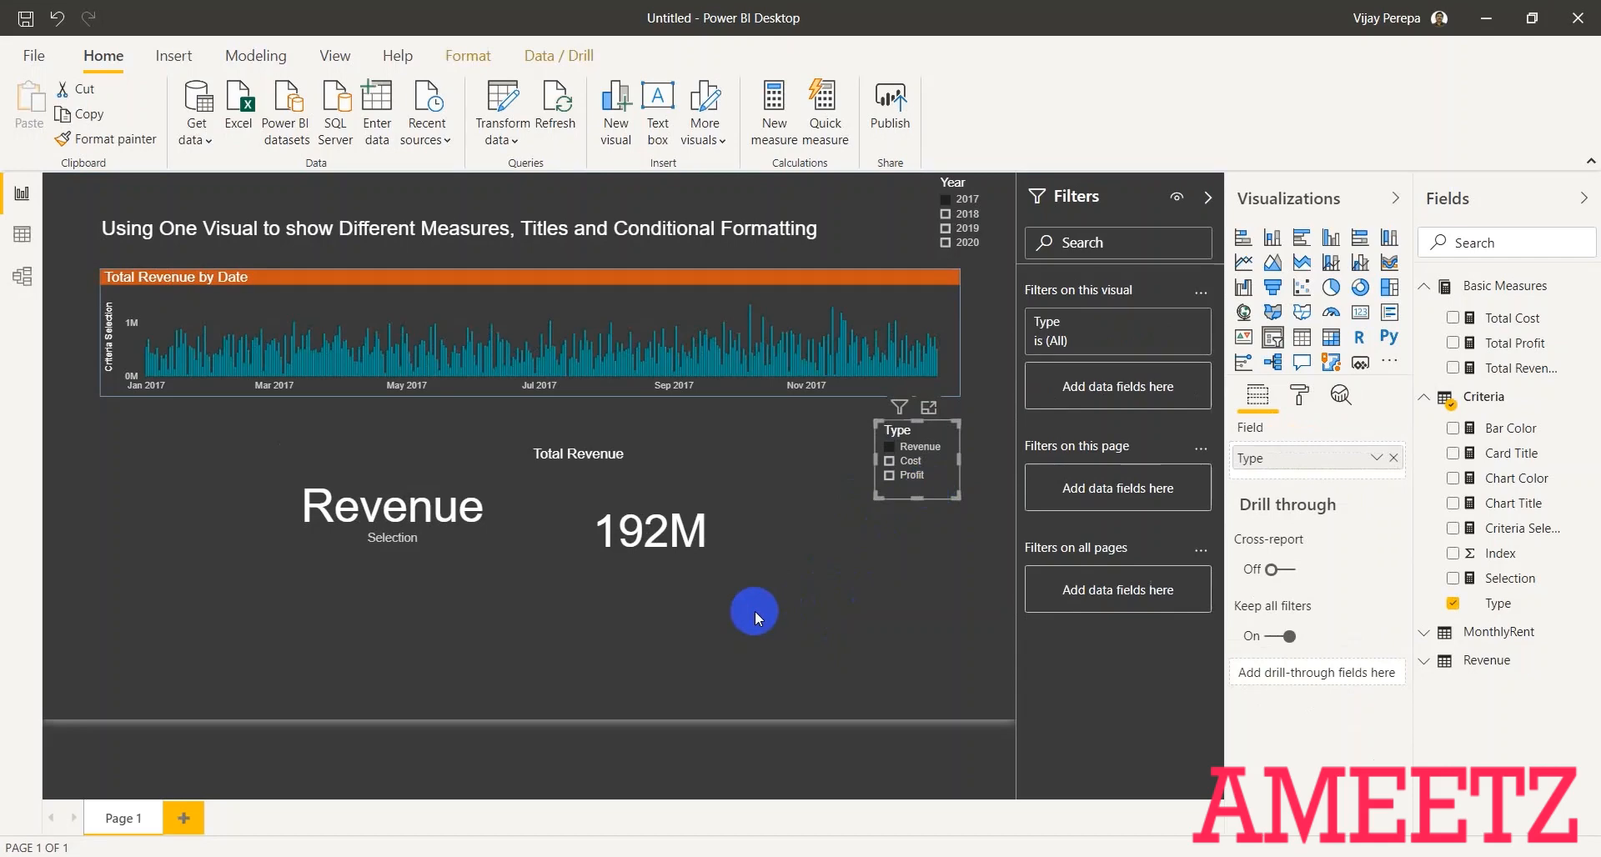